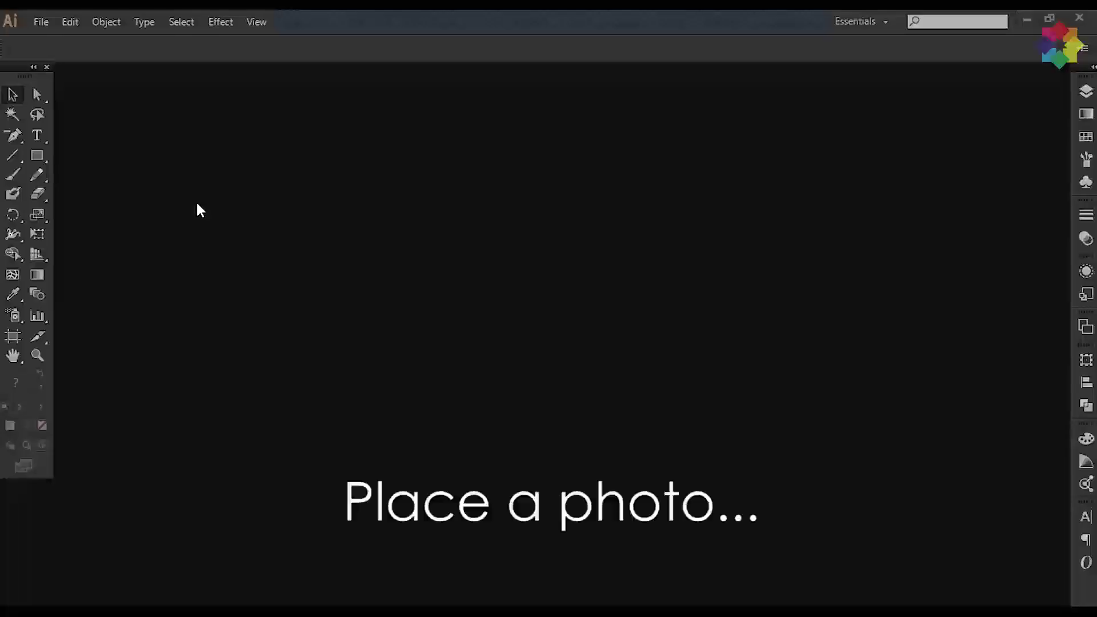
Step: Zoom out and scale the placed bearded-man portrait down to fit inside the artboard
key("ctrl+minus")
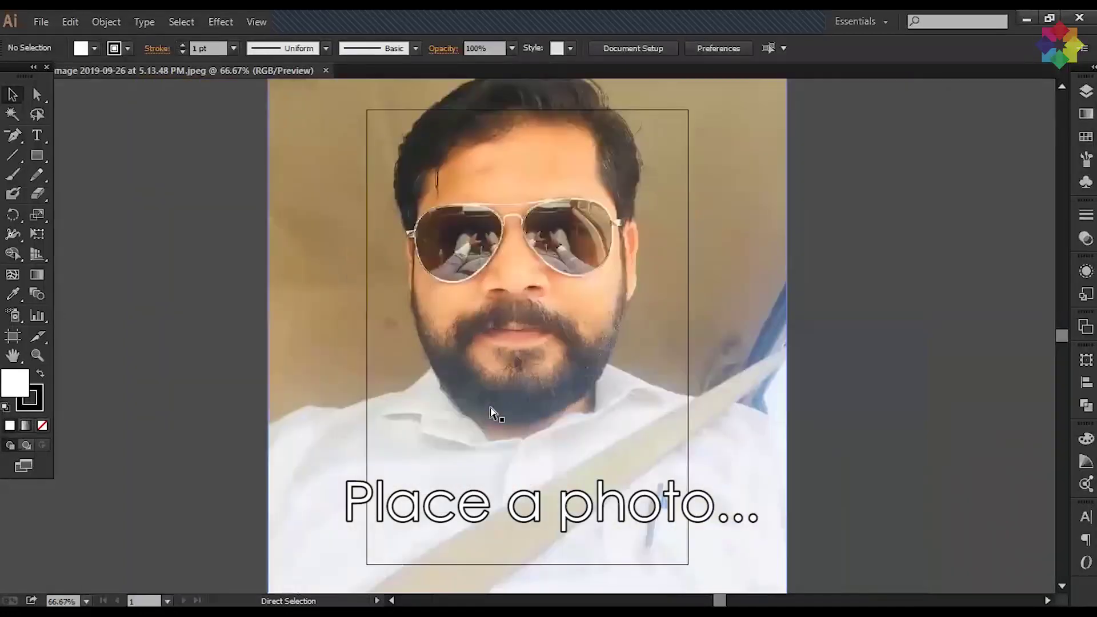
key("ctrl+minus")
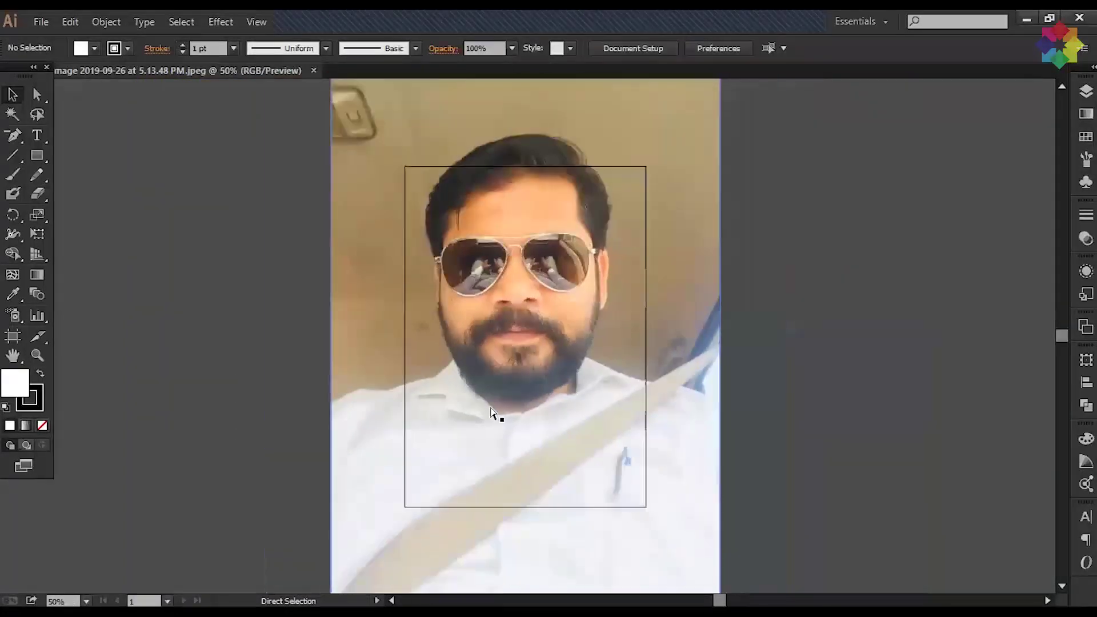
key("ctrl+minus")
key("v")
left_click(488, 375)
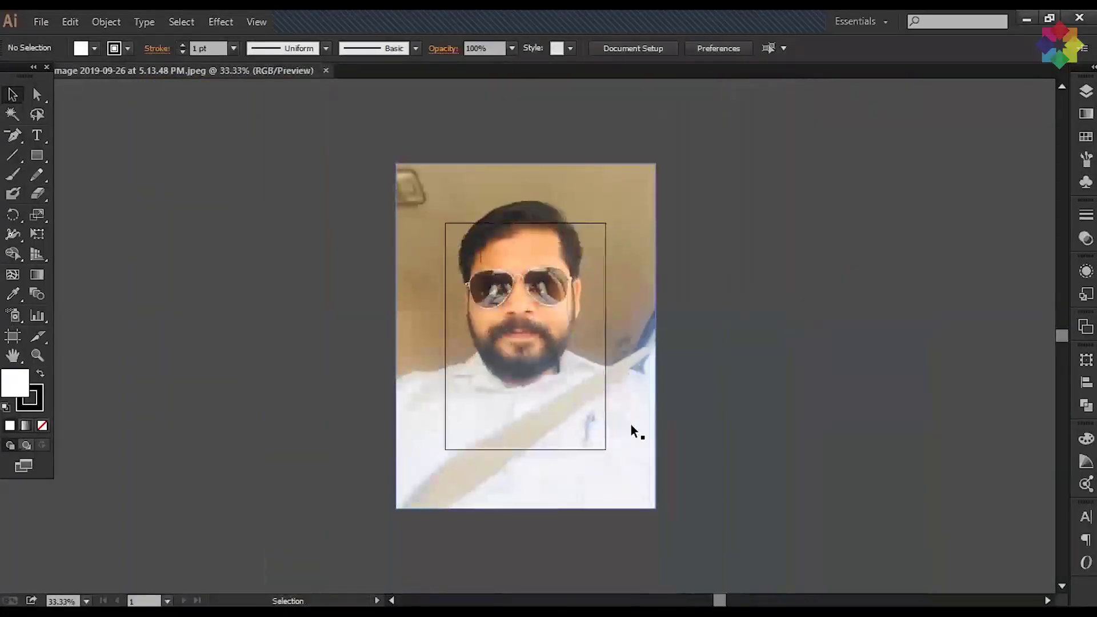
left_click_drag(654, 508, 618, 438)
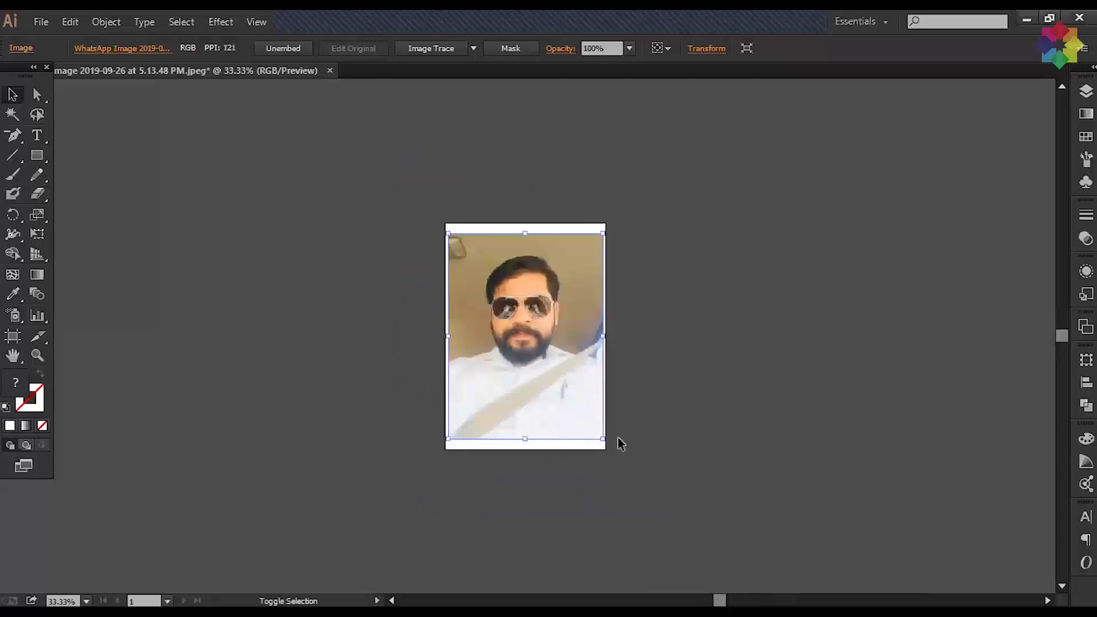
Step: Zoom to roughly 300% and pan to frame the forehead, hairline and sunglasses
key("ctrl+0")
key("ctrl+plus")
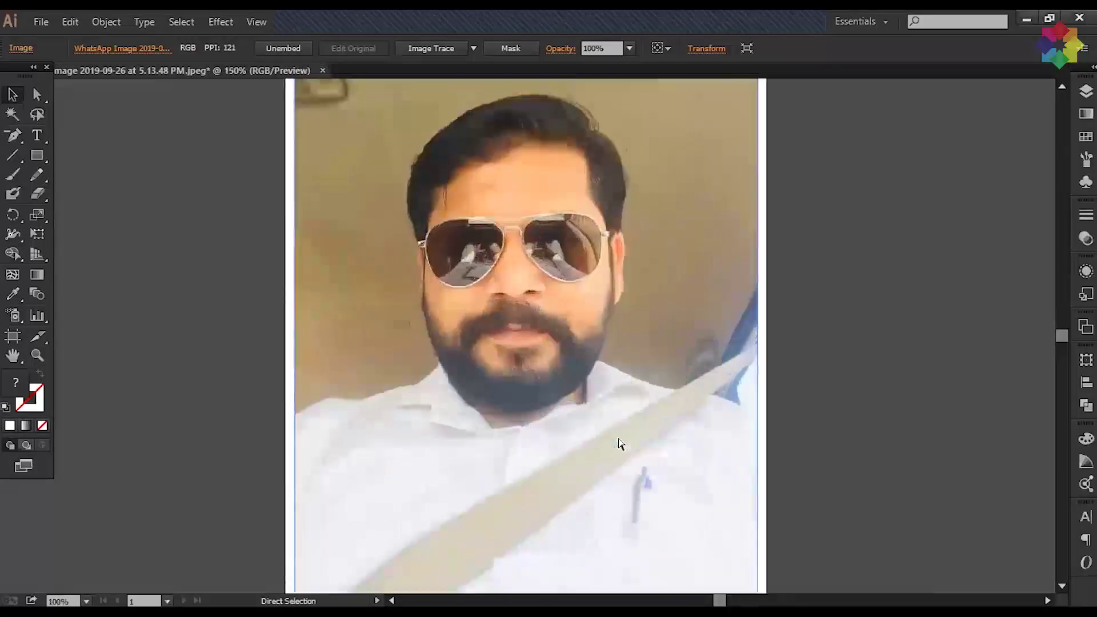
key("ctrl+plus")
key("ctrl+plus")
mouse_move(528, 175)
left_mouse_down()
mouse_move(543, 203)
mouse_move(543, 276)
left_mouse_up()
left_click_drag(544, 222, 544, 279)
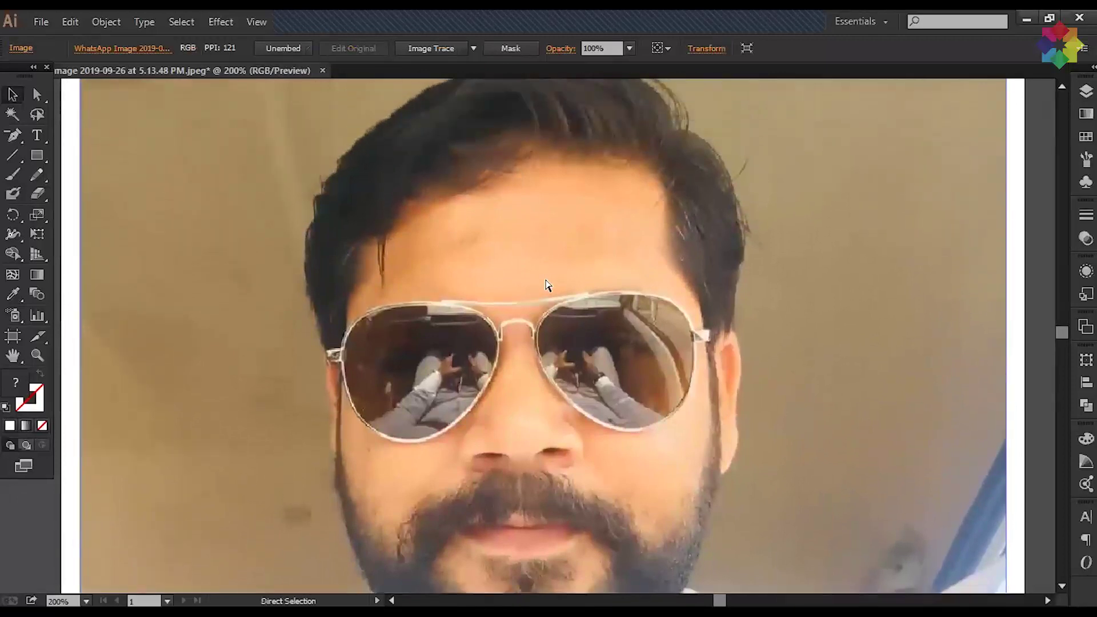
key("ctrl+plus")
key("ctrl+plus")
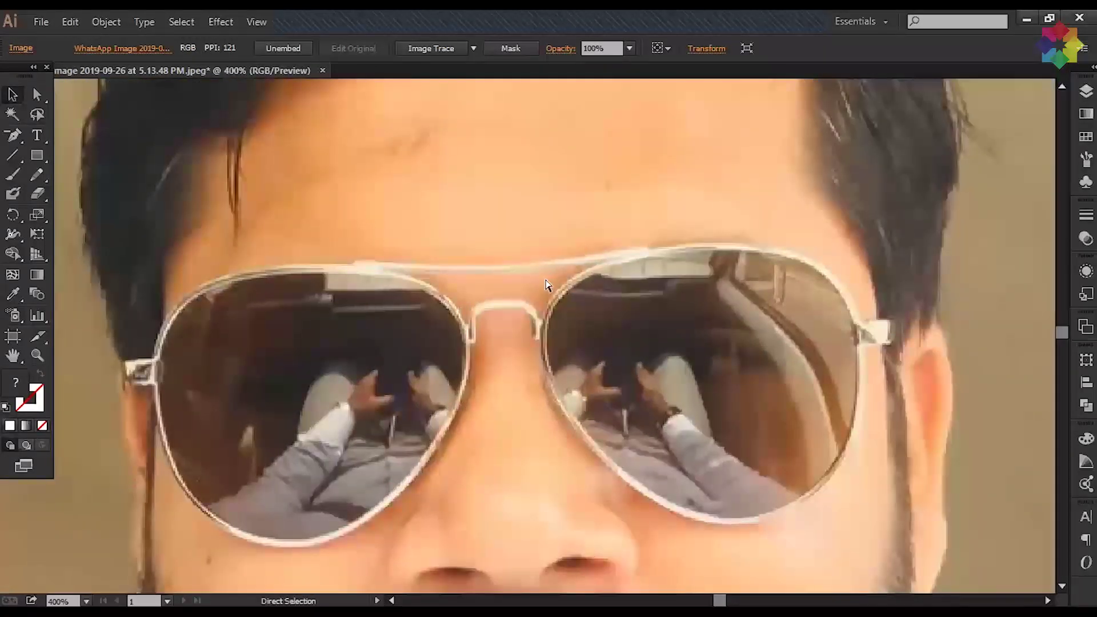
key("ctrl+minus")
left_click_drag(525, 150, 538, 267)
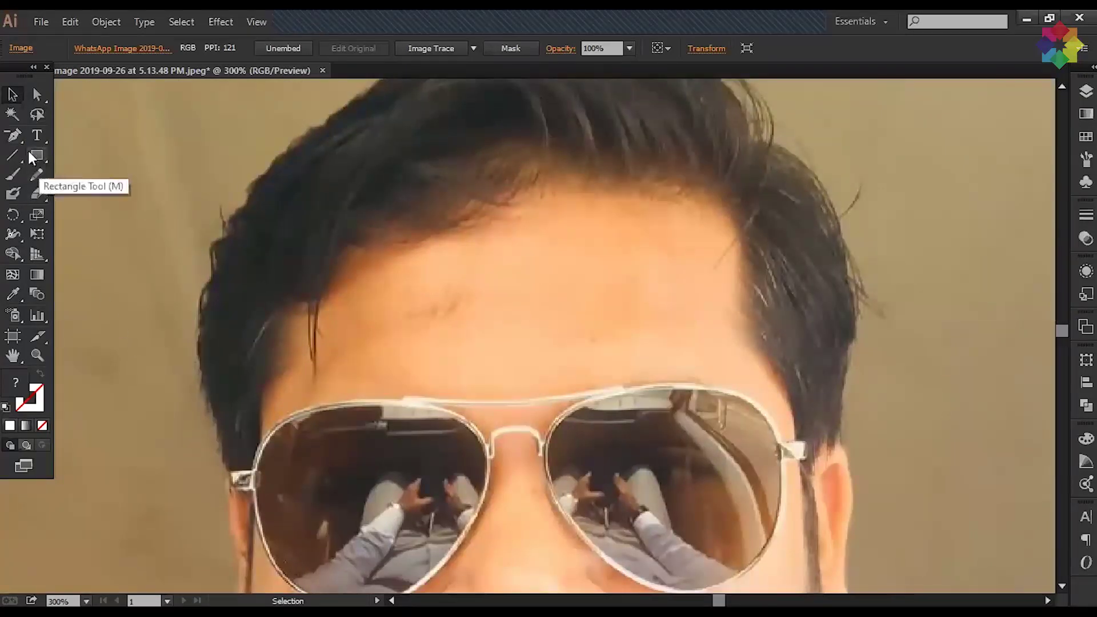
Step: Draw a three-point triangle on the forehead with the Pen tool
left_click(13, 140)
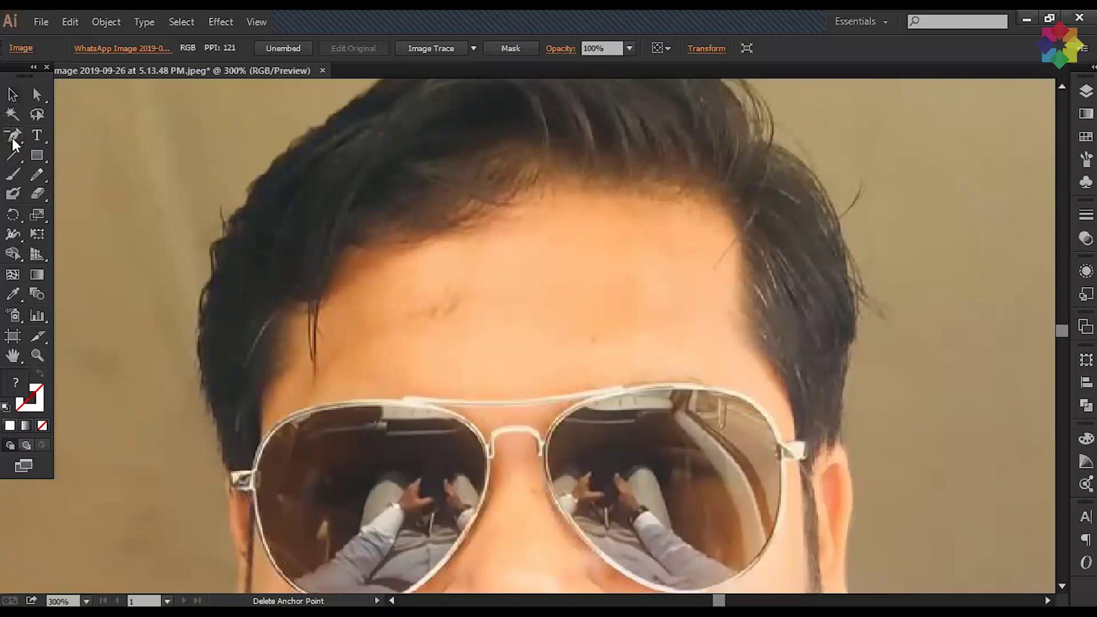
left_click_drag(12, 138, 53, 137)
left_click(641, 204)
left_click(642, 319)
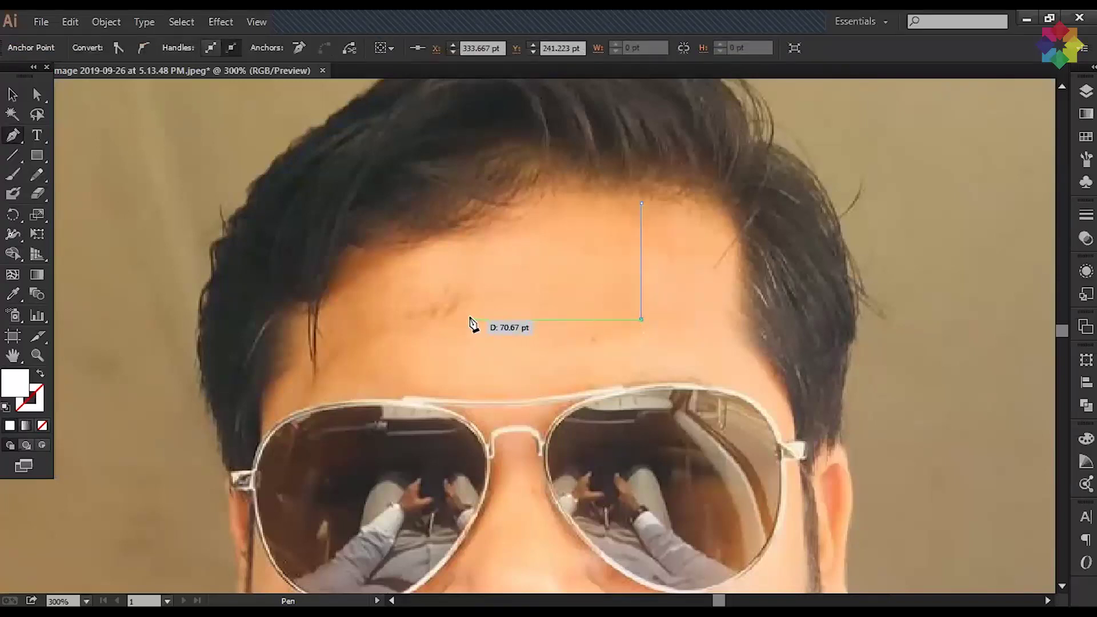
left_click(460, 331)
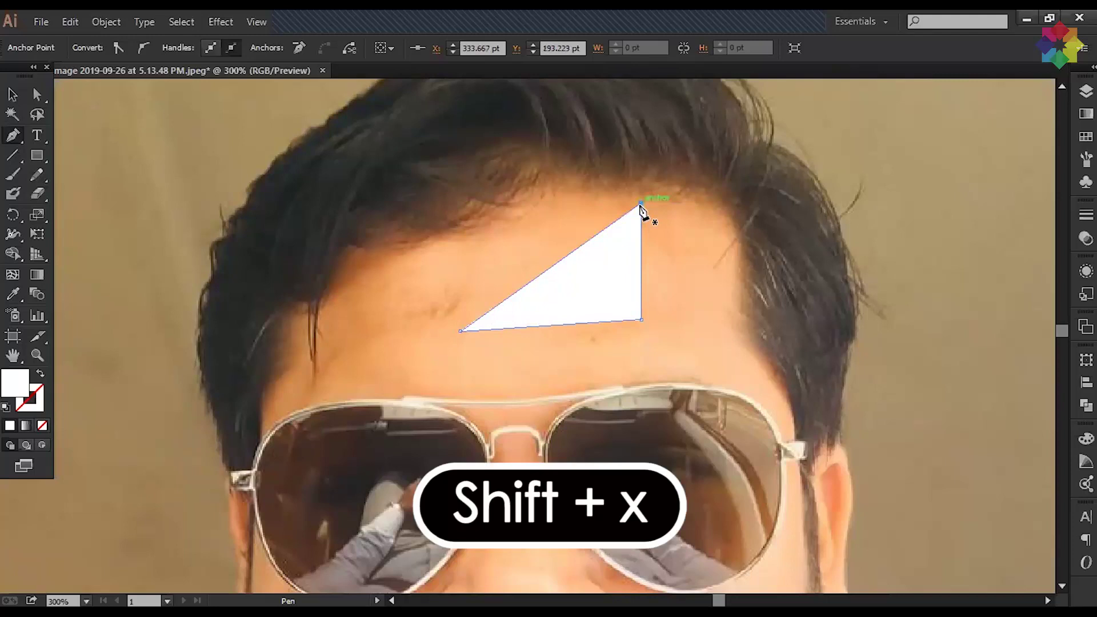
Step: Fill the forehead triangle with a sampled skin tone, with no stroke
key("shift+x")
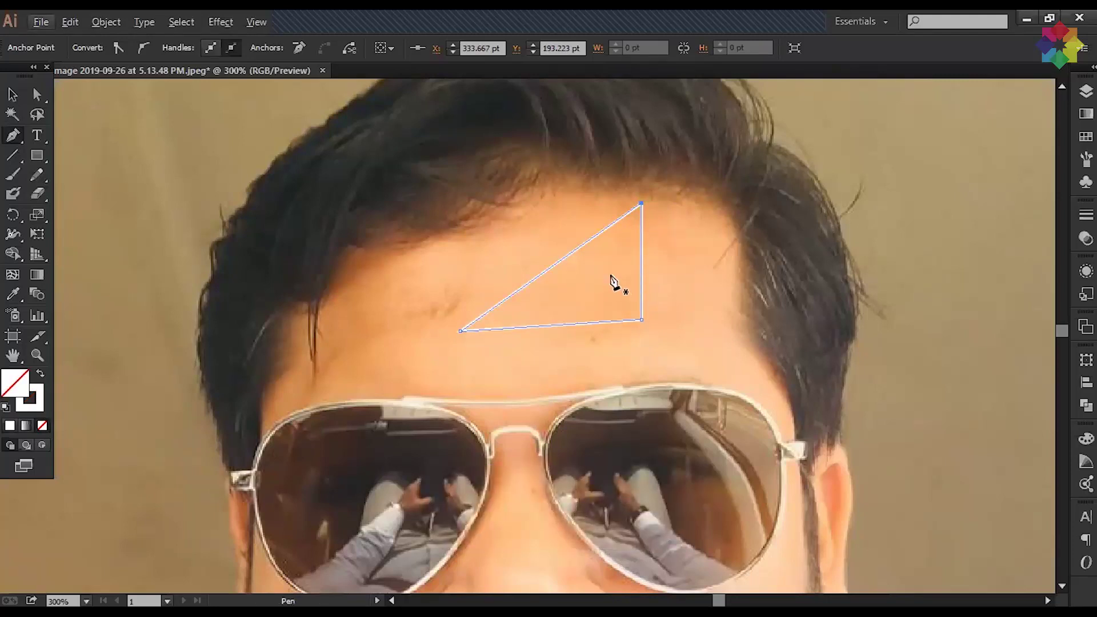
left_click(586, 288)
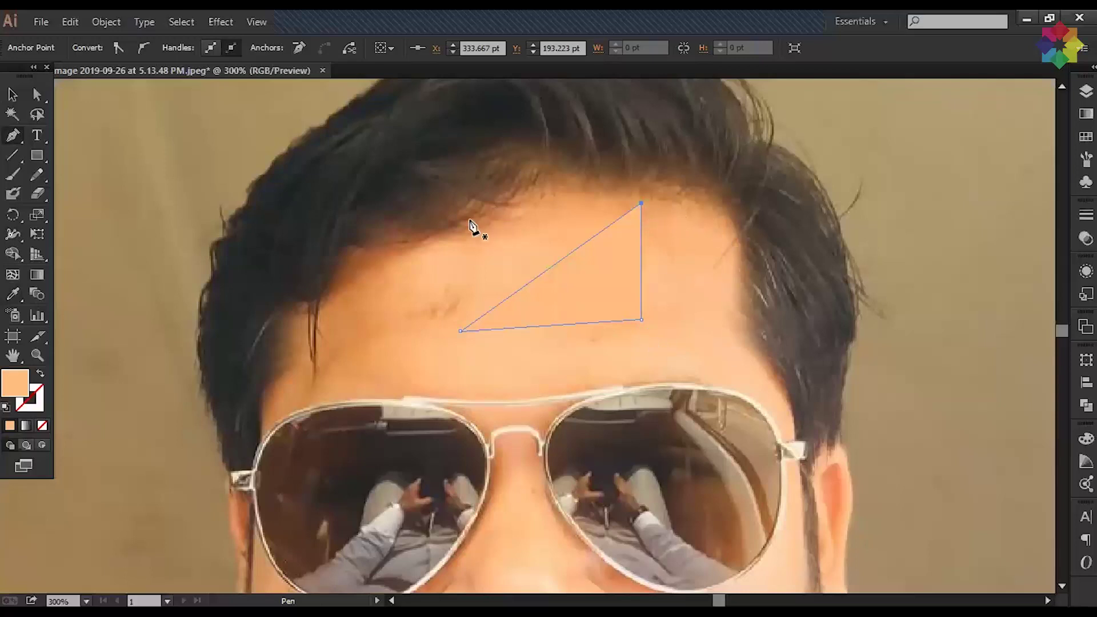
left_click_drag(452, 241, 505, 235)
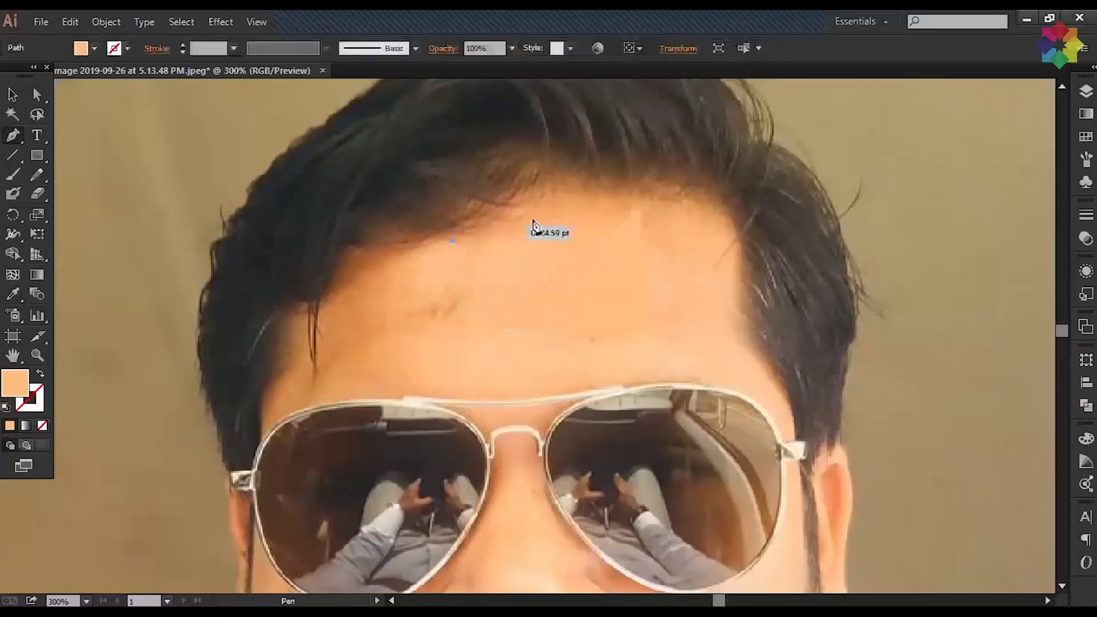
Step: Add a second forehead triangle from the hairline, filled with sampled skin colour
left_click(539, 197)
left_click(460, 330)
left_click(452, 241)
key("shift+x")
key("i")
left_click(490, 257)
key("p")
Step: Add a skin-toned triangle beside the first forehead triangle
left_click(641, 203)
left_click(539, 197)
left_click(460, 330)
left_click(641, 203)
key("shift+x")
key("ctrl+shift+a")
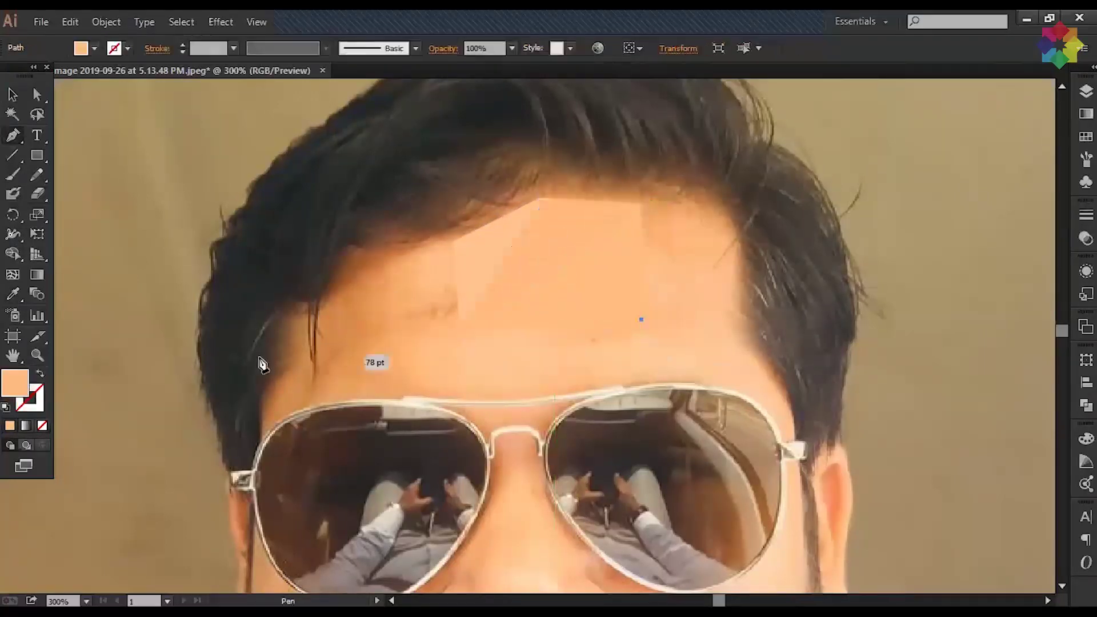
Step: Draw a small skin-toned triangle just above the brow
left_click(698, 375)
left_click(625, 384)
left_click(640, 319)
left_click(698, 376)
key("shift+x")
key("i")
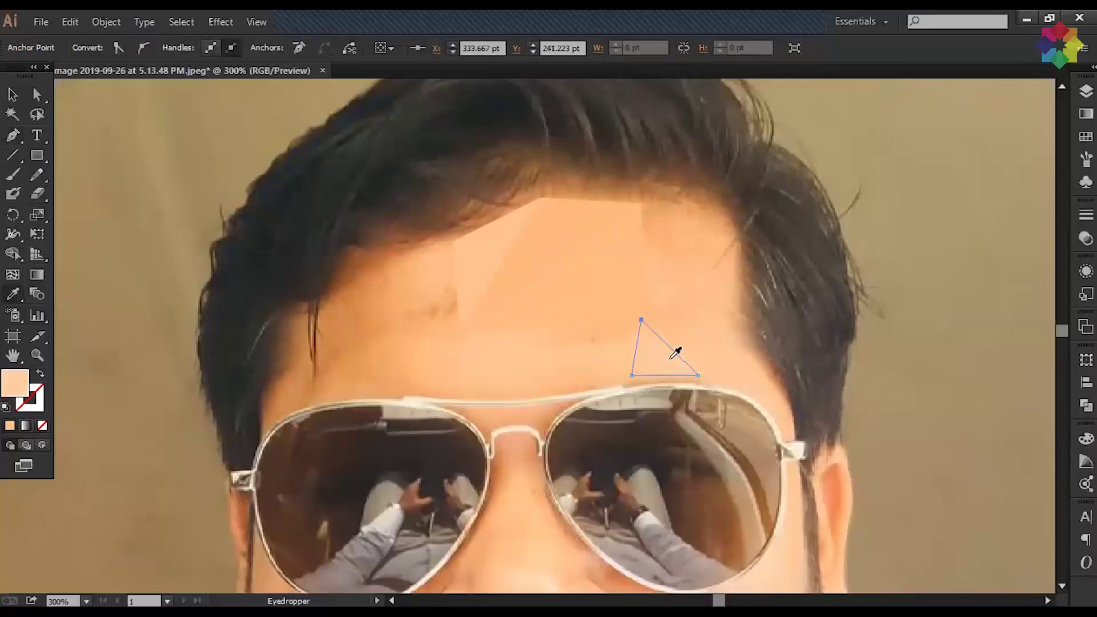
Step: Draw a skin-filled triangle between the brows toward the glasses
left_click(461, 331)
left_click(474, 398)
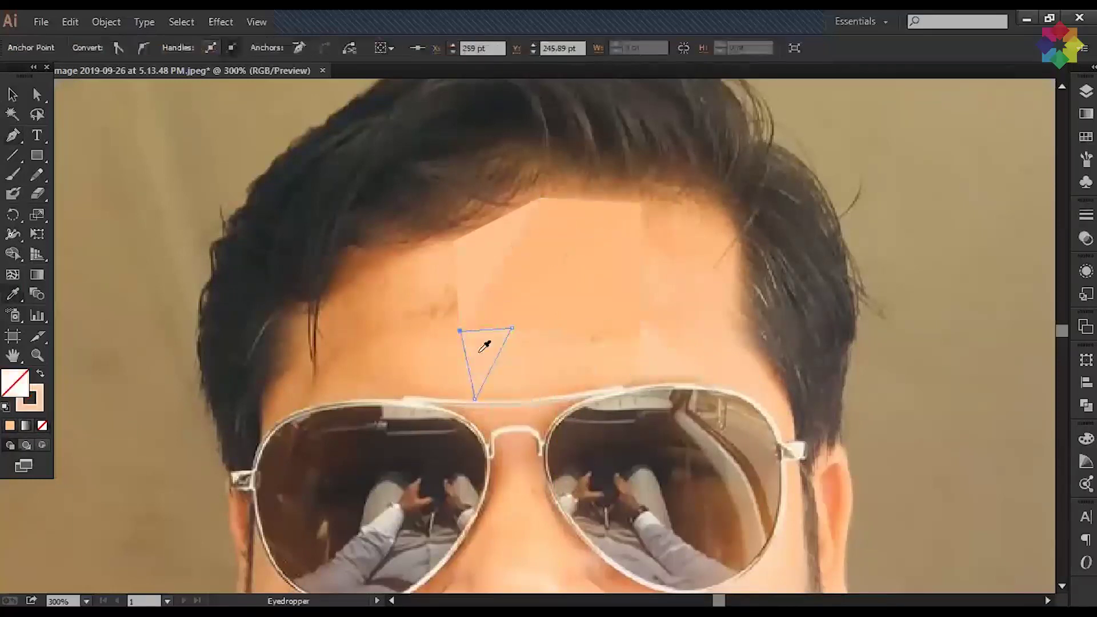
left_click(511, 329)
key("z")
left_click(550, 355)
left_click(636, 273, "alt")
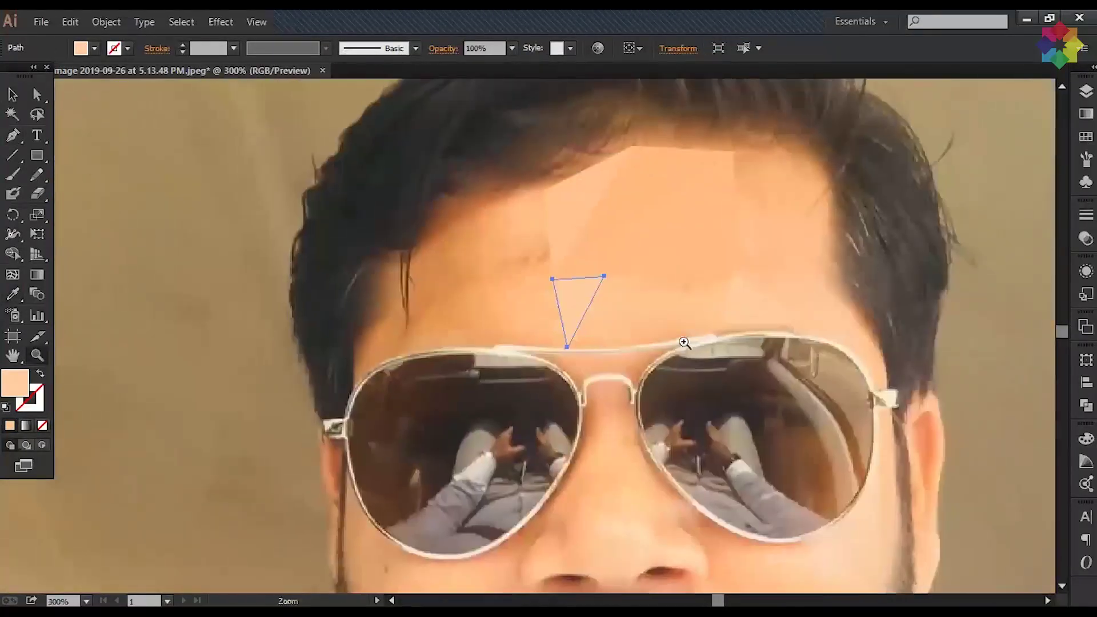
Step: Add another forehead triangle, filled with a better-matching sampled skin tone
left_click(545, 193)
left_click(552, 278)
left_click(452, 198)
left_click(544, 193)
key("i")
left_click(551, 254)
Step: Draw a thin triangle along the left hairline, filled with brown hair colour
left_click(409, 245)
left_click(409, 318)
left_click(394, 253)
left_click(409, 244)
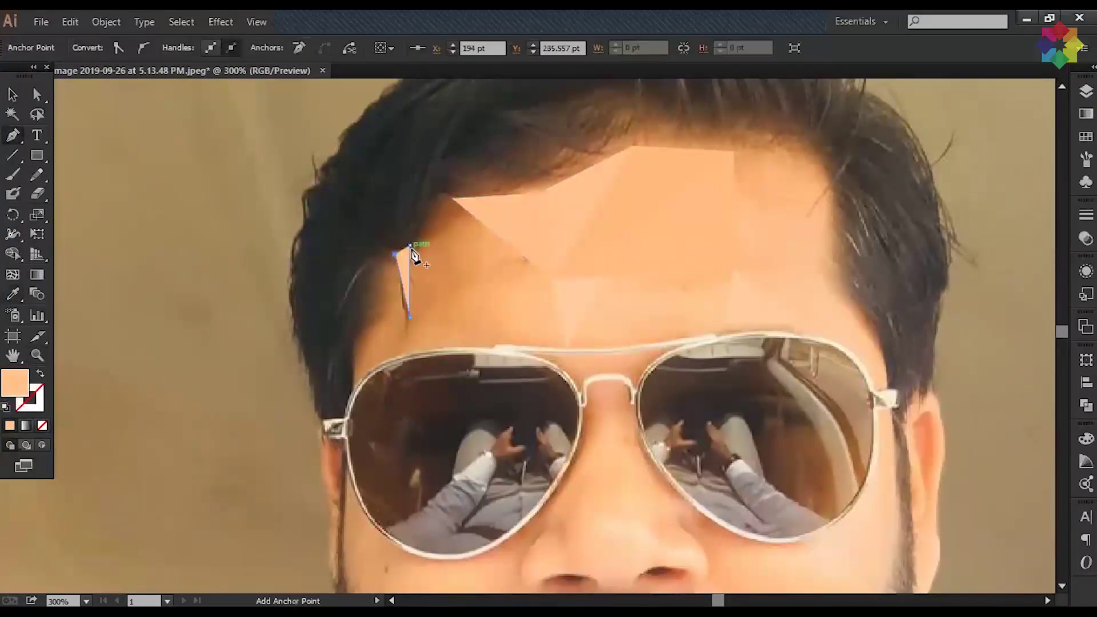
key("i")
left_click(444, 272)
Step: Add a left-hairline triangle filled with a sampled orange skin tone
left_click(452, 199)
left_click(412, 247)
left_click(458, 263)
left_click(452, 199)
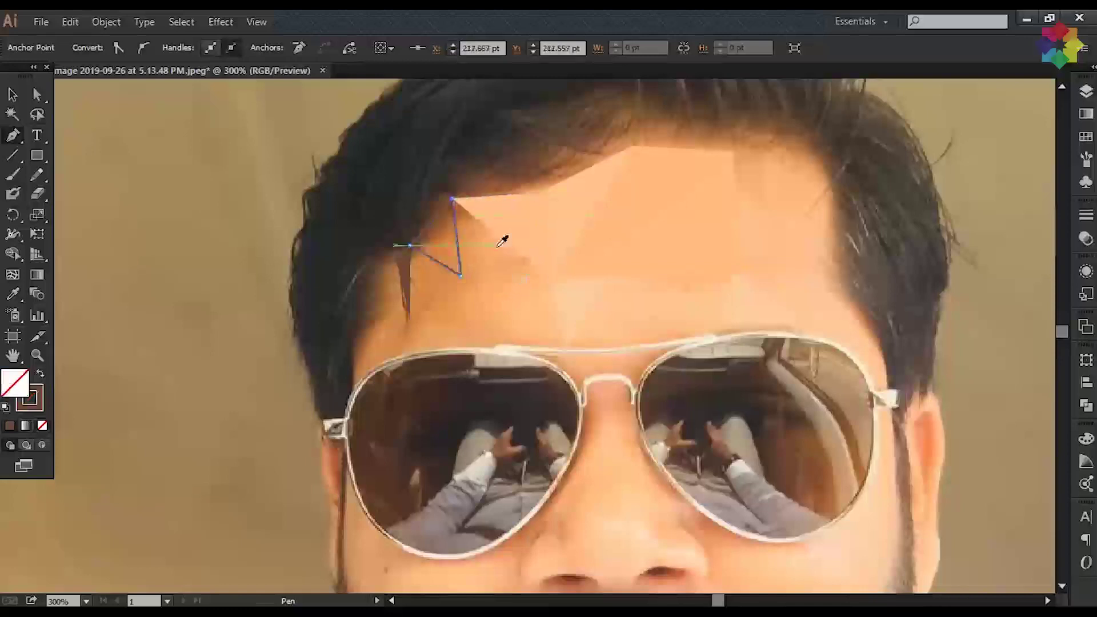
key("i")
Step: Draw a left-temple triangle filled with sampled light orange
left_click(461, 277)
left_click(452, 198)
left_click(552, 279)
key("i")
left_click(499, 279)
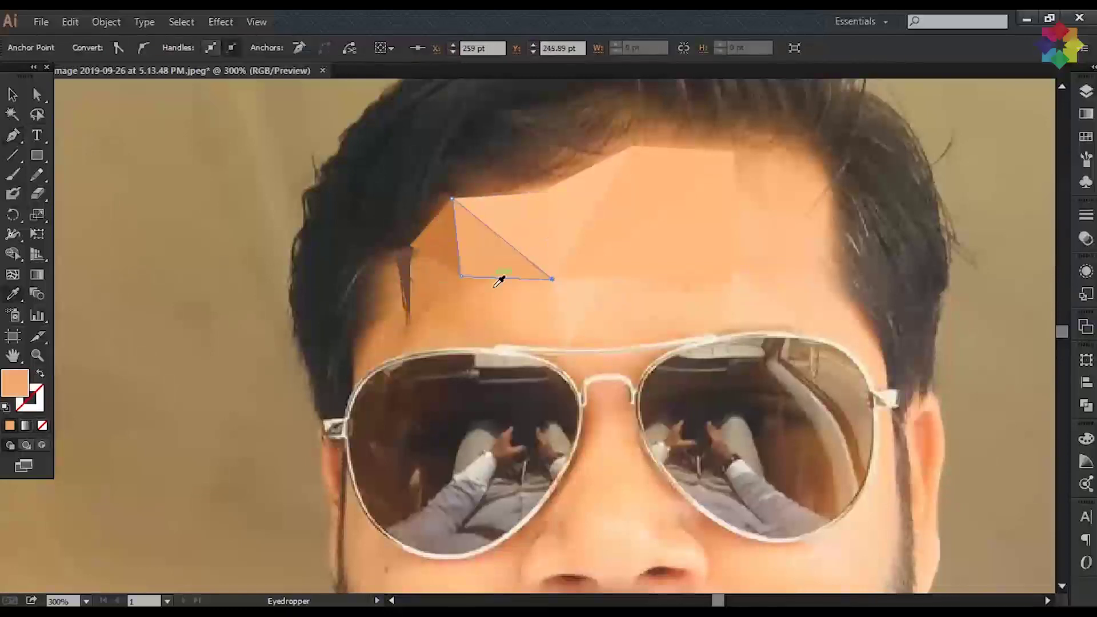
Step: Add an orange triangle near the left hairline, then zoom in on the temple
left_click(411, 322)
left_click(411, 247)
left_click(461, 276)
left_click(411, 322)
key("i")
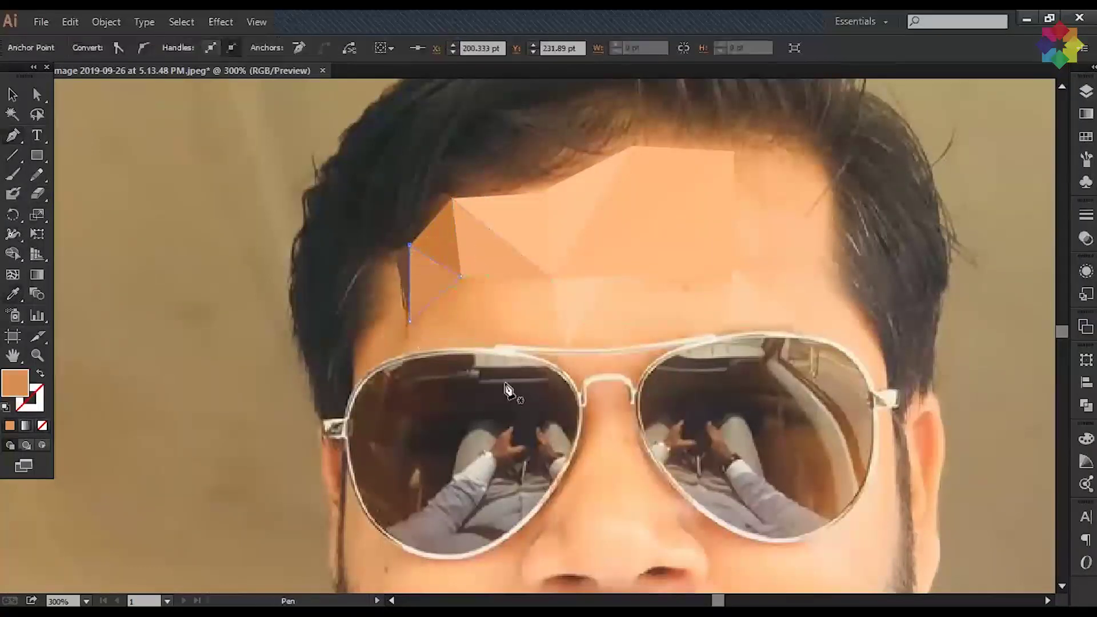
left_click(452, 269)
Step: Draw a triangle on the hair edge, filled with sampled brown
left_click(312, 251)
left_click(339, 241)
left_click(312, 365)
left_click(311, 252)
key("i")
left_click(348, 313)
Step: Draw a four-point temple shape filled with light orange
left_click(370, 376)
left_click(370, 226)
left_click(472, 286)
left_click(508, 328)
key("i")
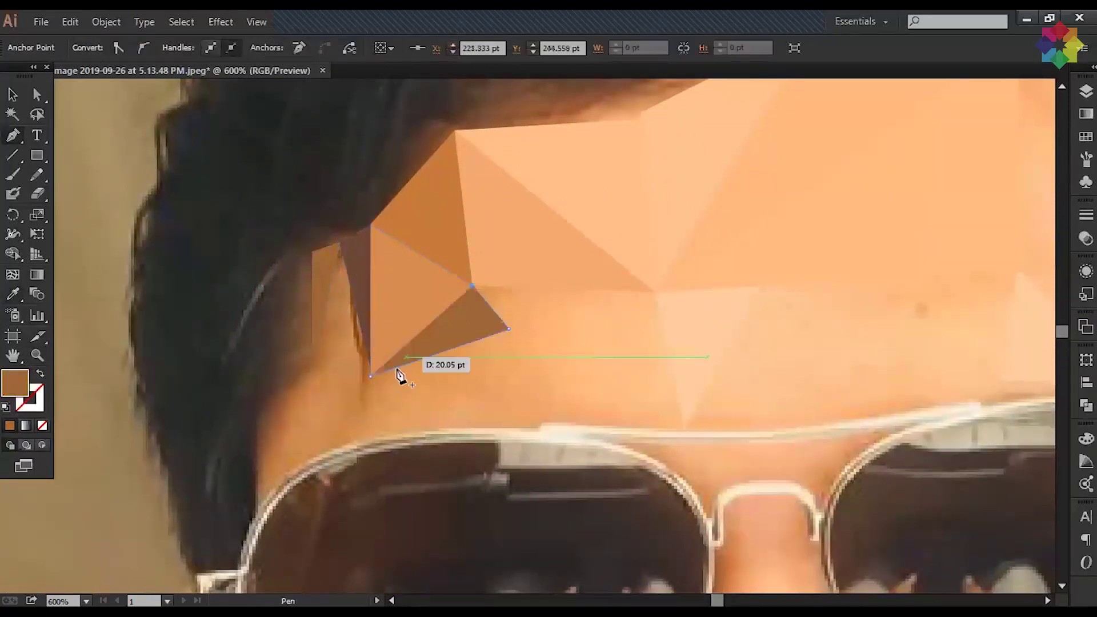
left_click(474, 327)
Step: Add a light-orange triangle above the temple toward the forehead centre
left_click(654, 297)
left_click(626, 372)
left_click(471, 287)
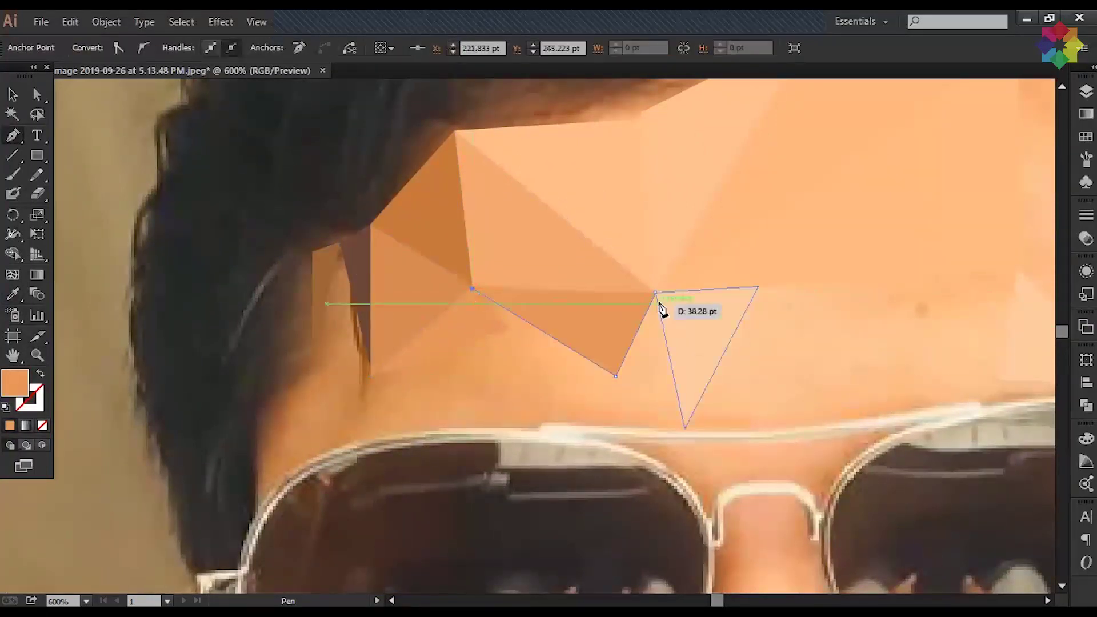
left_click(654, 297)
key("i")
left_click(600, 325)
Step: Draw a light-orange triangle above the brow
left_click(611, 372)
left_click(656, 289)
left_click(684, 427)
key("i")
left_click(472, 289)
Step: Add a skin-toned triangle below the temple
left_click(616, 376)
left_click(509, 328)
left_click(472, 288)
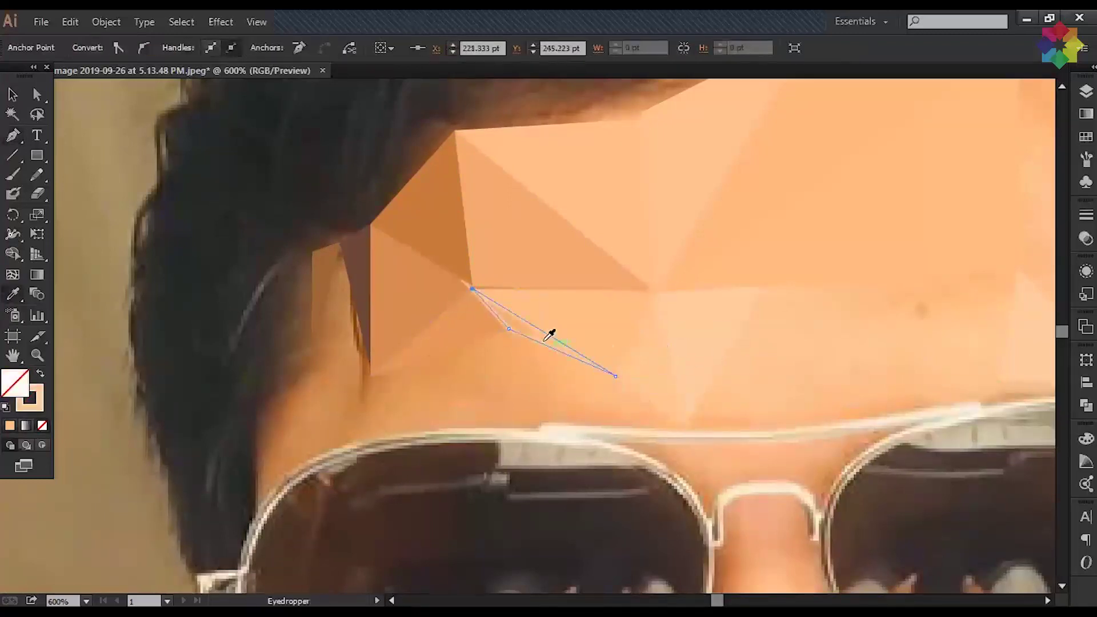
left_click(508, 328)
left_click(370, 376)
key("i")
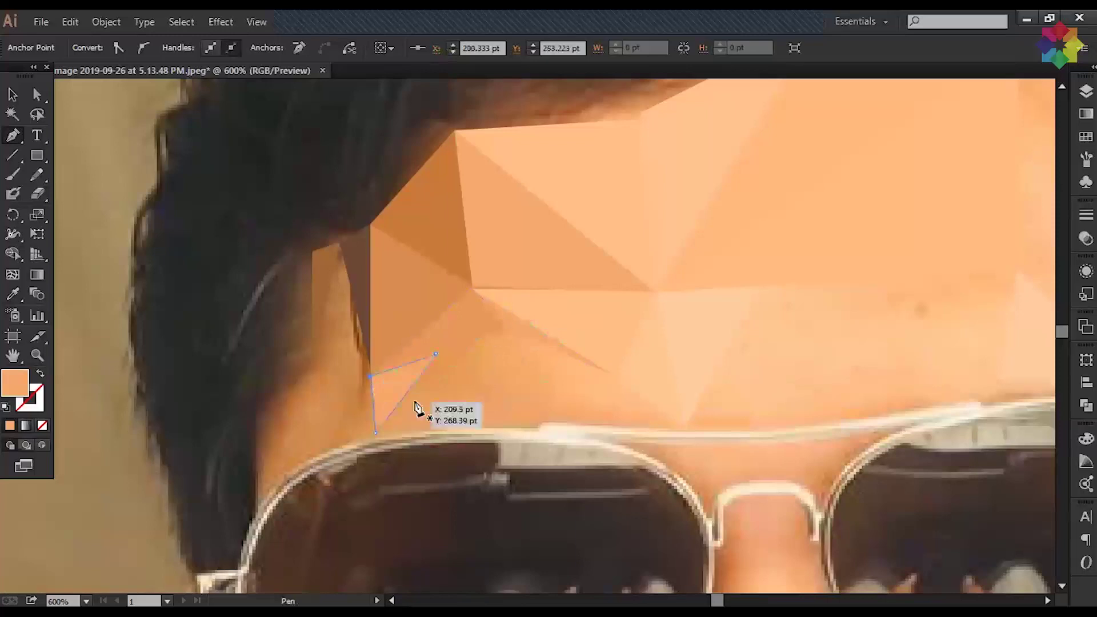
Step: Draw a light-orange triangle just above the glasses rim
left_click(421, 411)
left_click(508, 329)
left_click(539, 422)
left_click(613, 386)
left_click(509, 329)
key("i")
Step: Add one more skin-toned triangle above the sunglasses
left_click(617, 448)
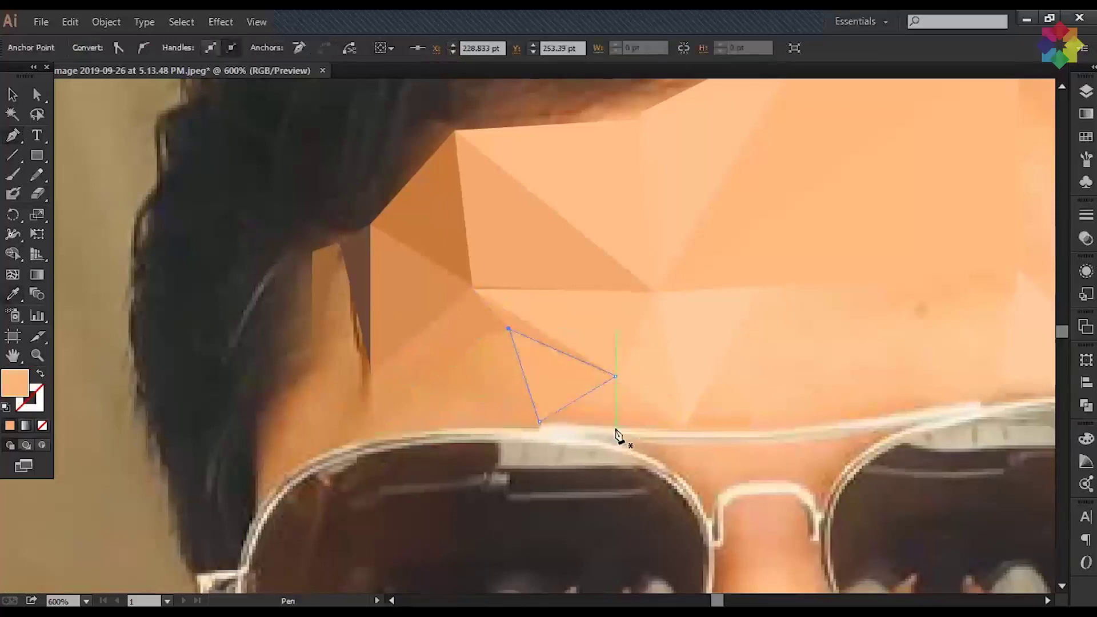
key("ctrl+plus")
left_click(566, 314)
left_click(704, 406)
left_click(664, 282)
left_click(566, 315)
key("i")
left_click(638, 386)
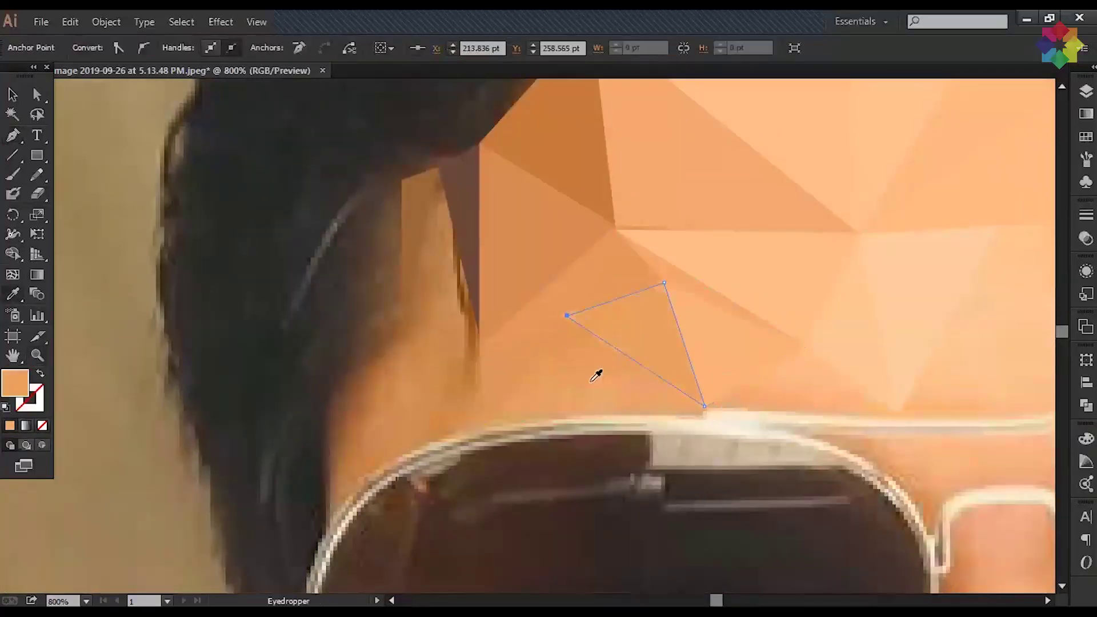
Step: Draw a triangle along the sunglasses rim and prepare to sample its fill colour
left_click(566, 315)
left_click(563, 415)
left_click(705, 406)
left_click(566, 315)
key("i")
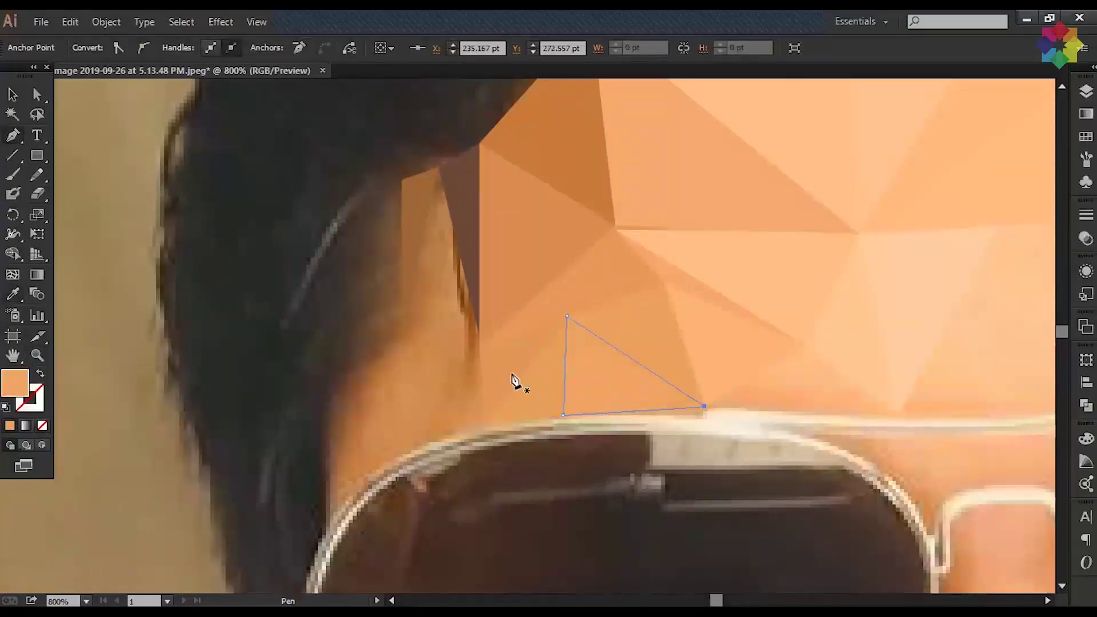
scroll(571, 343, "up", 10)
Step: Draw two triangles near the hairline and fill them with the skin colour sampled beneath
left_click(477, 184)
left_click(657, 169)
left_click(737, 290)
left_click(477, 184)
left_click(738, 294)
left_click(476, 394)
left_click(476, 184)
key("i")
left_click(574, 326)
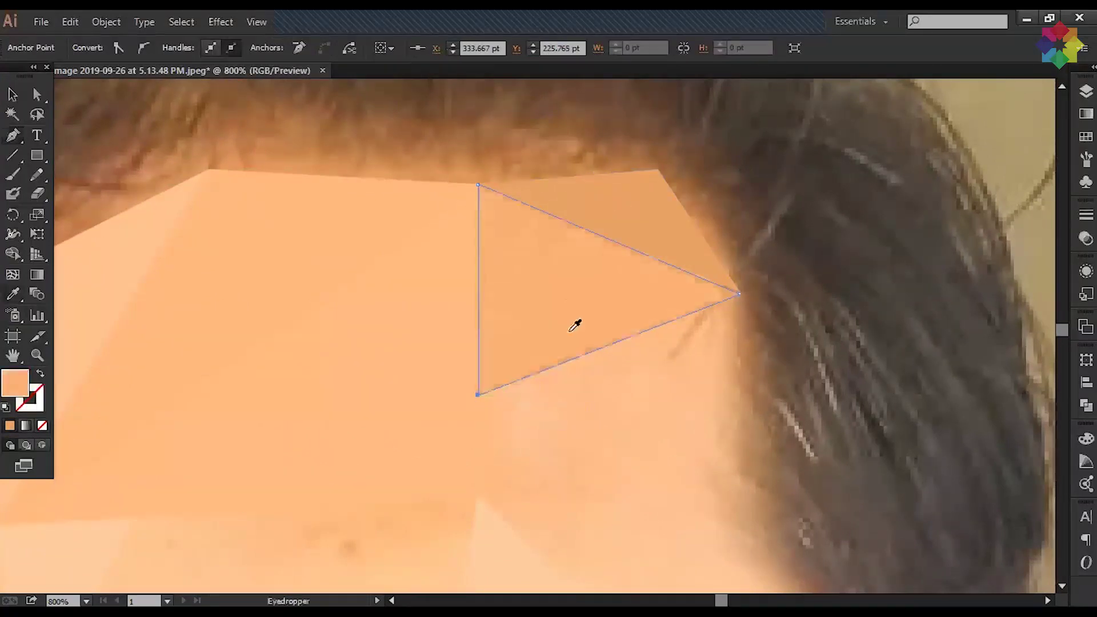
scroll(574, 326, "down", 10)
left_click(558, 216)
Step: Add two forehead triangles, filling one with a lighter sampled skin tone
left_click(551, 435)
left_click(400, 286)
key("i")
left_click(525, 305)
left_click(401, 184)
left_click(400, 286)
left_click(558, 216)
left_click(400, 184)
Step: Nudge a triangle's tip onto the hairline edge with the Direct Selection tool
scroll(571, 234, "up", 4)
scroll(571, 234, "right", 2)
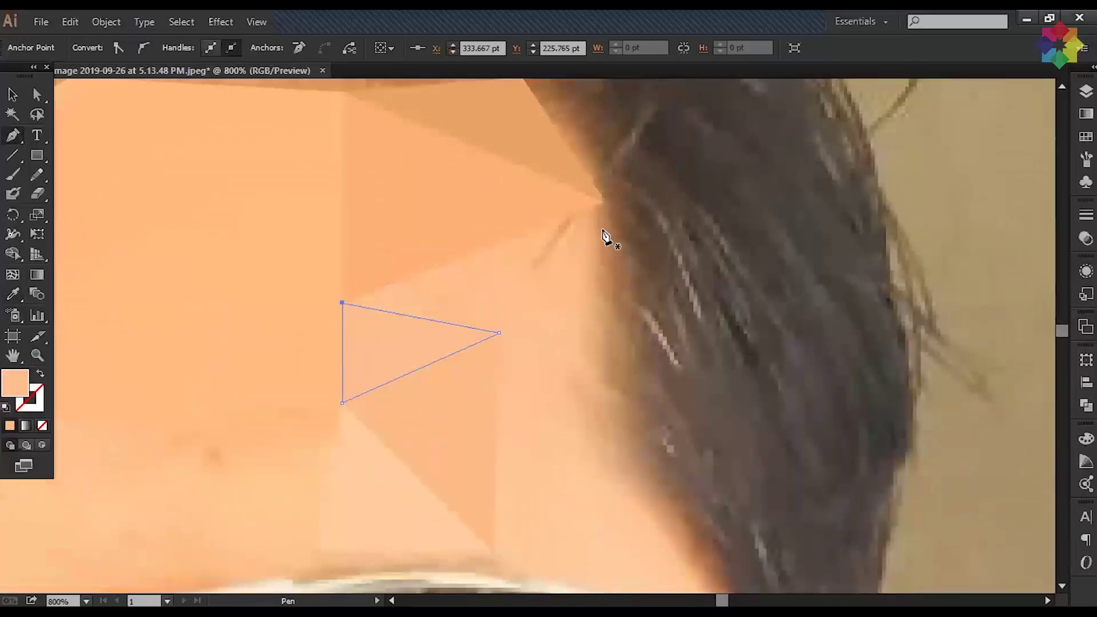
scroll(600, 196, "up", 3)
key("a")
left_click_drag(615, 363, 617, 366)
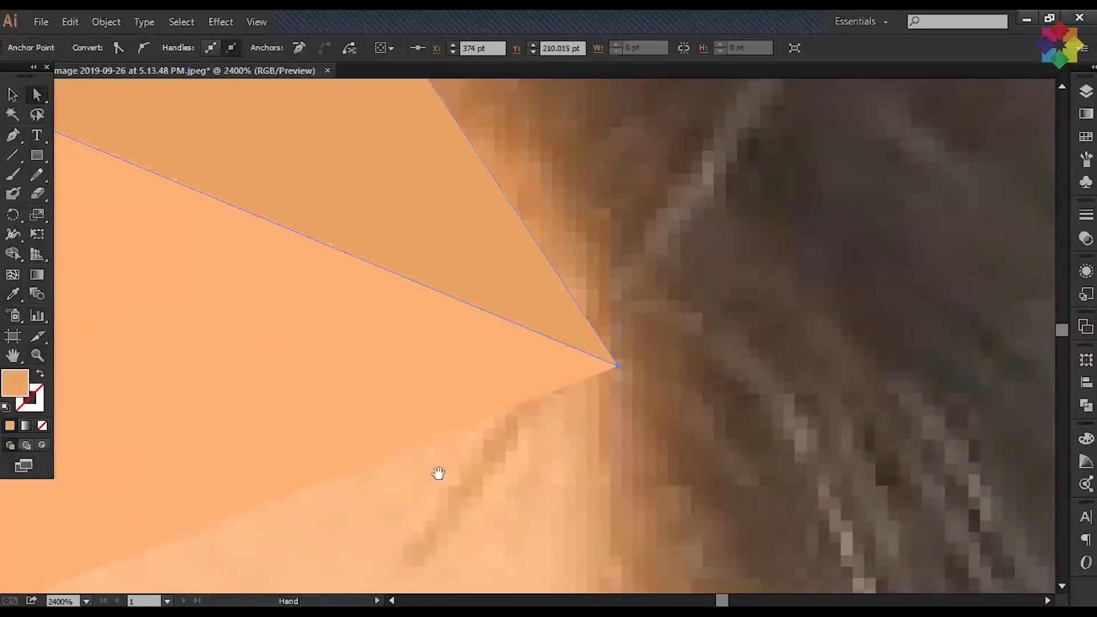
key("ctrl+minus")
Step: Draw two adjoining triangles at the temple meeting at the hairline corner
left_click(311, 279)
left_click(546, 323)
left_click(701, 125)
left_click(310, 279)
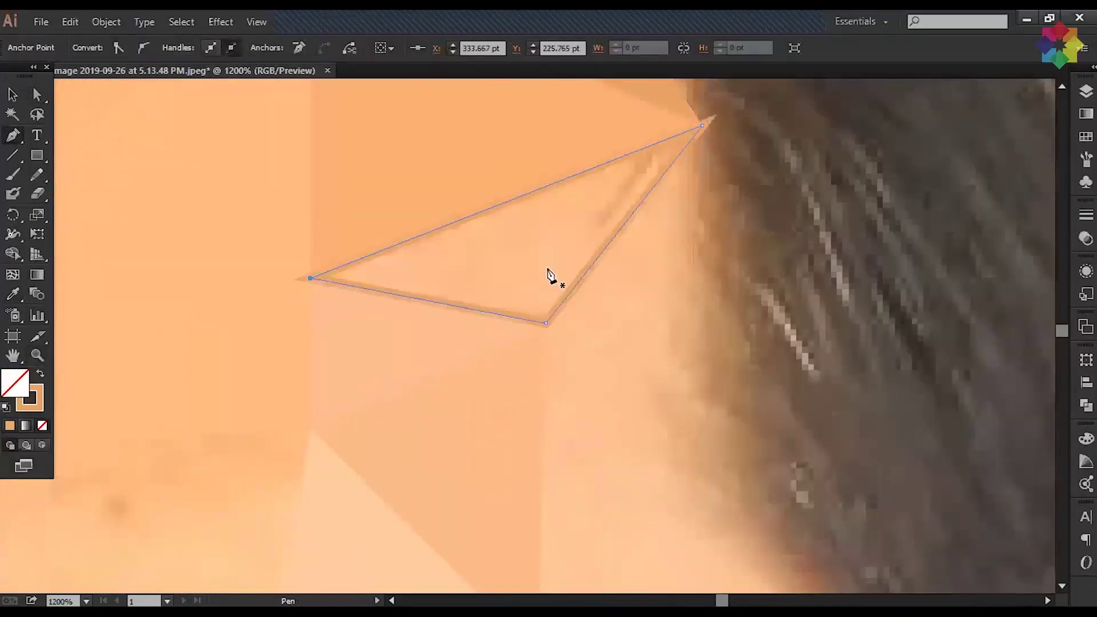
left_click(693, 411)
left_click(701, 124)
left_click(546, 323)
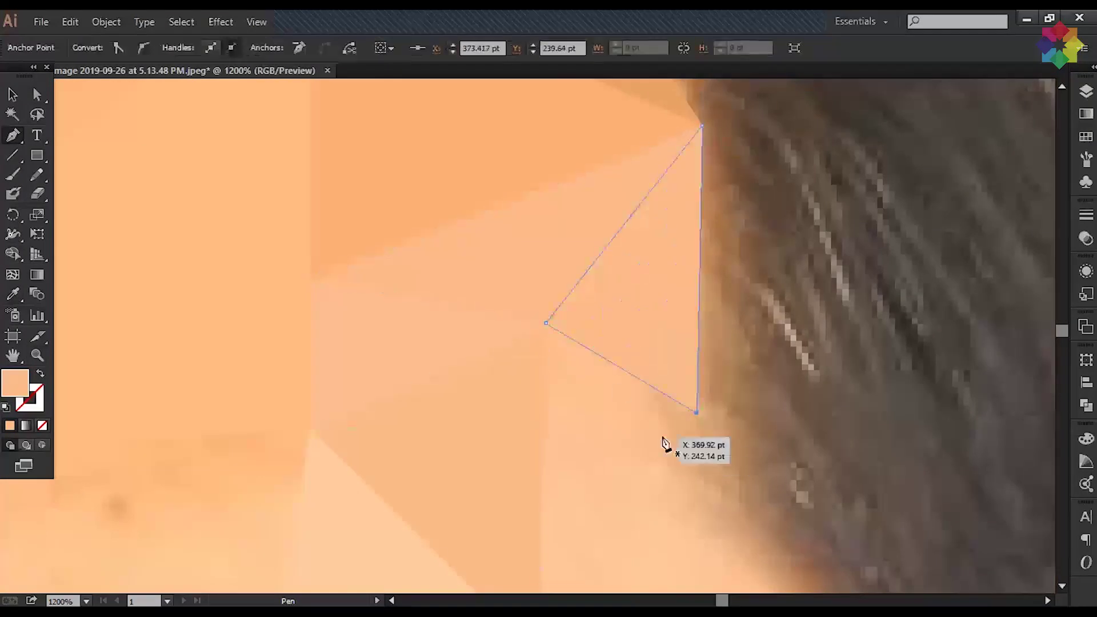
left_click(694, 411)
scroll(541, 223, "down", 3)
left_click(416, 495)
Step: Add lower-right and upper-corner triangles below the temple, filling them with sampled skin colour
left_click(543, 543)
left_click(605, 400)
left_click(411, 497)
left_click(573, 257)
left_click(419, 331)
left_click(573, 257)
key("i")
left_click(419, 332)
left_click(608, 398)
left_click(516, 401)
Step: Draw another triangle beside the temple and fill it with the skin colour beneath
key("p")
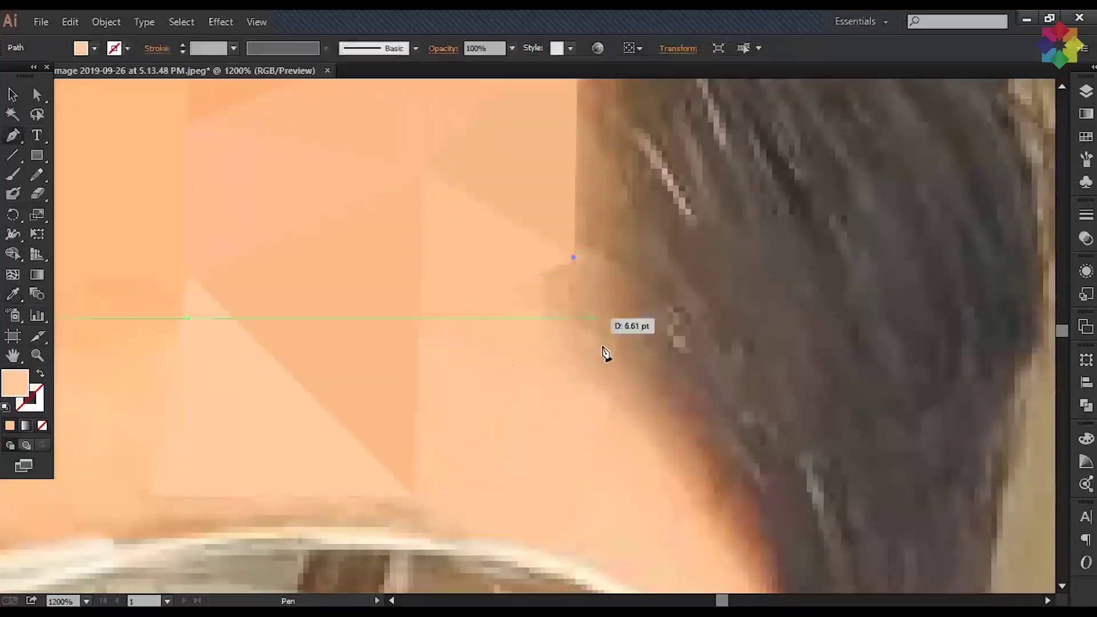
left_click(609, 397)
left_click(419, 331)
left_click(572, 257)
left_click_drag(548, 311, 647, 371)
key("p")
left_click(316, 201)
Step: Draw triangles above the sunglasses and on the right side, filling with sampled skin tones
left_click(530, 322)
left_click(663, 180)
left_click(316, 201)
key("i")
left_click(663, 180)
left_click(835, 169)
left_click(795, 384)
left_click(663, 180)
Step: Draw two adjoining triangles down to the sunglasses frame and fill them with sampled skin colour
left_click(316, 201)
left_click(168, 486)
left_click(366, 486)
left_click(316, 201)
left_click(530, 322)
left_click(366, 486)
left_click(316, 201)
key("i")
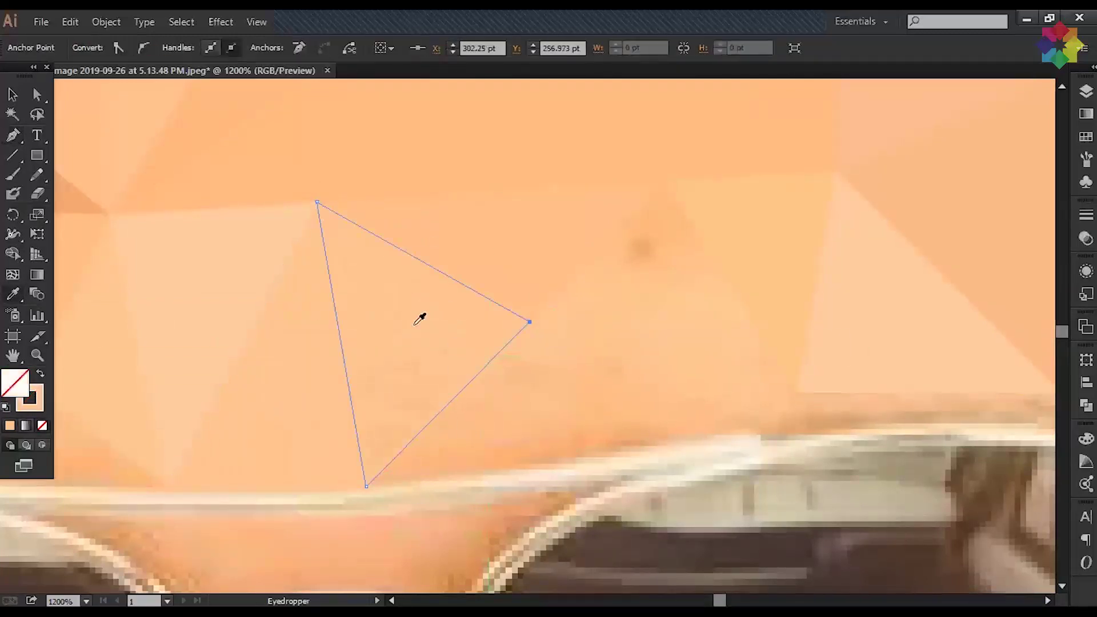
left_click(663, 180)
Step: Add several right-hand triangles meeting the sunglasses frame edge
left_click(663, 180)
left_click(796, 392)
left_click(617, 445)
left_click(663, 180)
left_click(365, 486)
left_click(615, 445)
left_click(529, 322)
left_click(365, 486)
left_click(663, 180)
left_click(530, 322)
left_click(614, 445)
Step: Outline a triangle near the sunglasses and fill it with a sampled colour
scroll(614, 315, "down", 3)
scroll(632, 282, "up", 3)
scroll(563, 247, "down", 1)
left_click(554, 195)
left_click(693, 298)
left_click(403, 285)
scroll(355, 299, "down", 2)
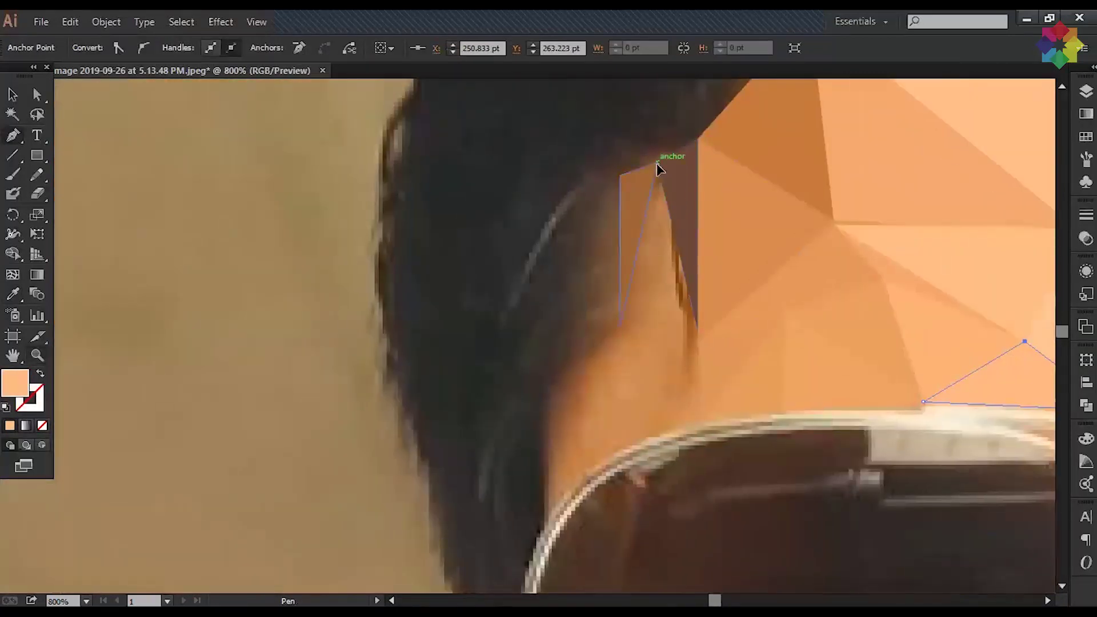
Step: Draw darker brown triangles at the sideburn and raise one triangle's upper-left anchor slightly
left_click(657, 162)
left_click(697, 331)
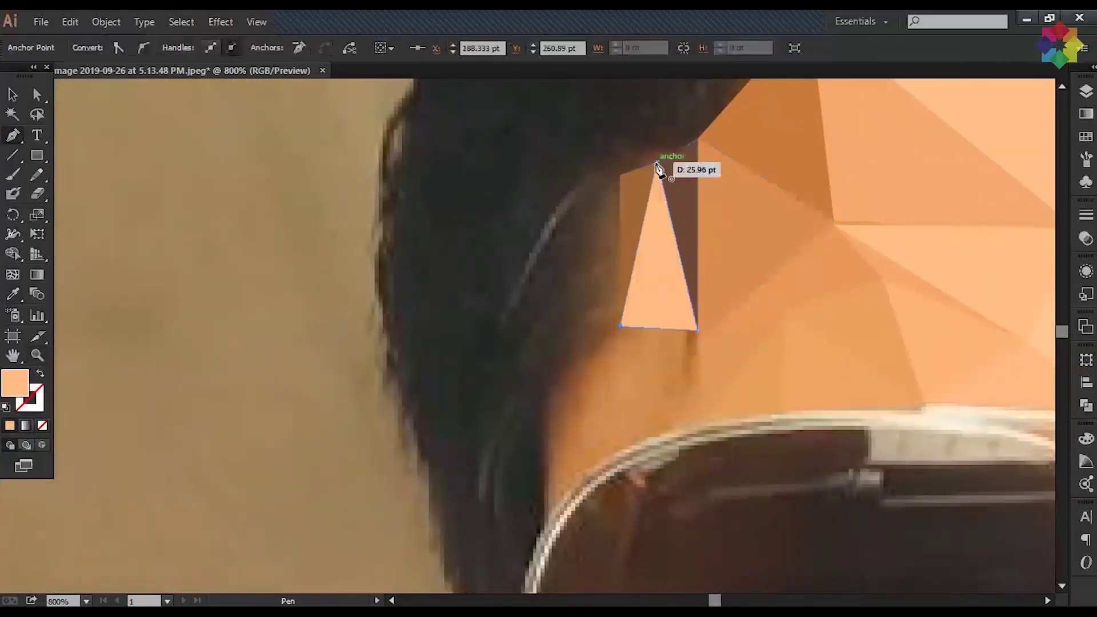
left_click(704, 417)
left_click(624, 446)
left_click(696, 331)
left_click(704, 417)
left_click(620, 331)
left_click(624, 446)
left_click(697, 331)
key("ctrl+plus")
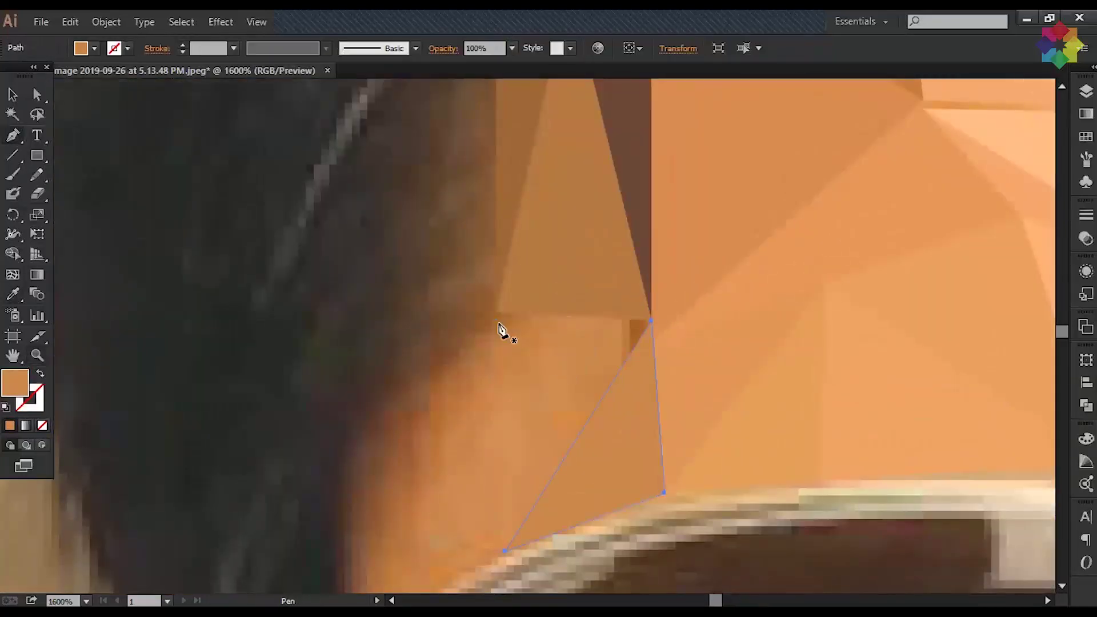
left_click_drag(495, 321, 496, 312)
Step: Add a triangle at the temple and fill it with a sampled colour
key("i")
left_click_drag(582, 374, 815, 225)
key("p")
left_click(728, 166)
left_click(584, 282)
left_click(576, 554)
left_click(729, 166)
key("ctrl+minus")
left_click(734, 174)
left_click(710, 411)
left_click(677, 325, "ctrl+alt")
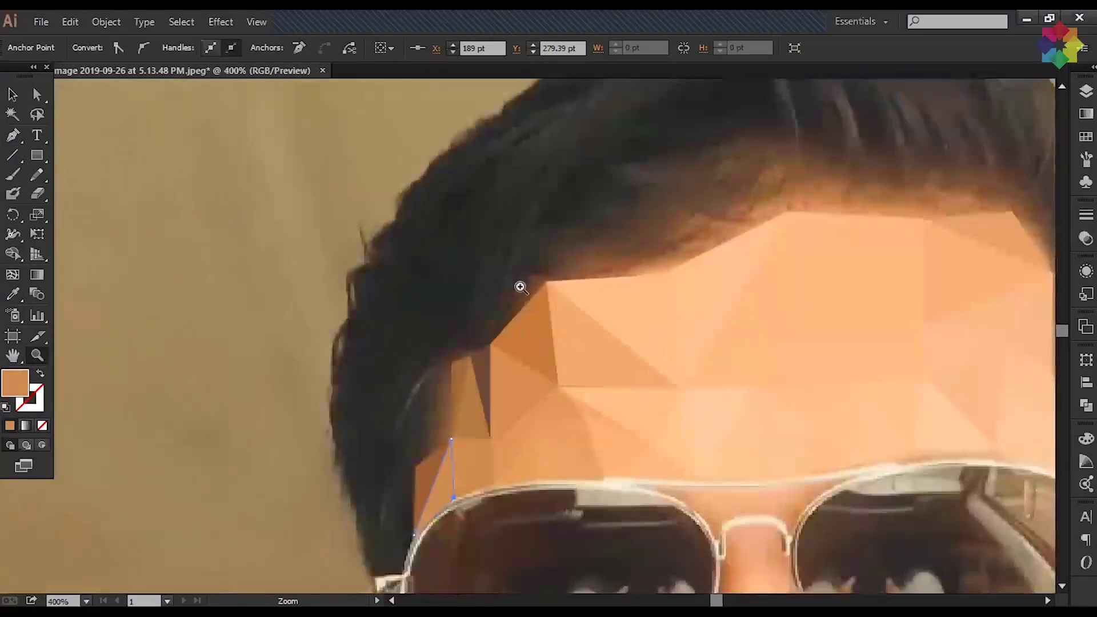
Step: Build hairline triangles at the temple, filled with sampled hair-edge brown
left_click(401, 436)
left_click(516, 292)
key("i")
left_click(553, 384)
left_click_drag(677, 223, 563, 340)
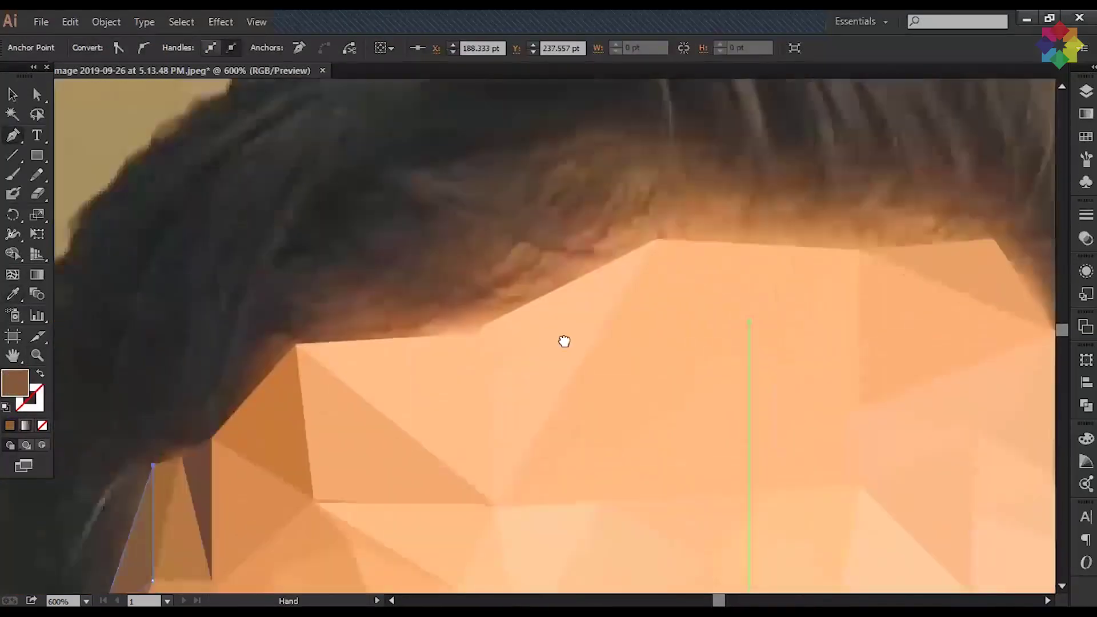
left_click(436, 365)
left_click(458, 293)
left_click(598, 325)
left_click(435, 365)
key("i")
left_click(488, 331)
key("p")
Step: Add two more hairline triangles, including one at the hairline peak
left_click(598, 325)
left_click(639, 375)
left_click(772, 364)
left_click(598, 325)
left_click(458, 292)
scroll(316, 417, "left", 3)
left_click(396, 362)
left_click(524, 368)
Step: Add left hairline triangles, swap fill and stroke, and refill with sampled hair brown
left_click(545, 297)
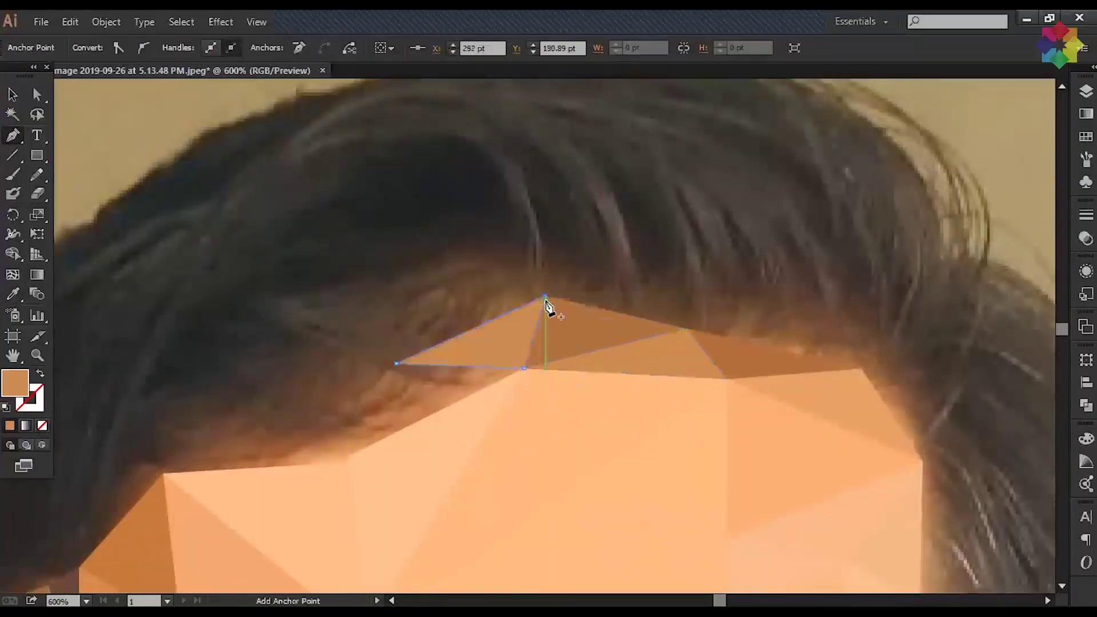
left_click(525, 369)
left_click(396, 363)
left_click(353, 458)
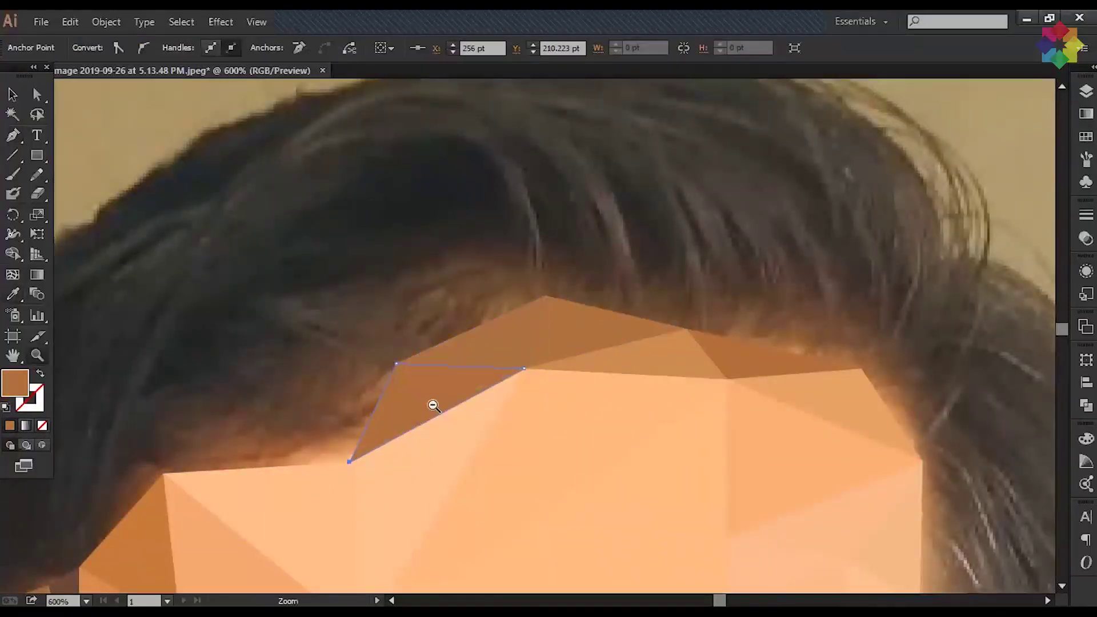
key("ctrl+minus")
left_click(382, 415)
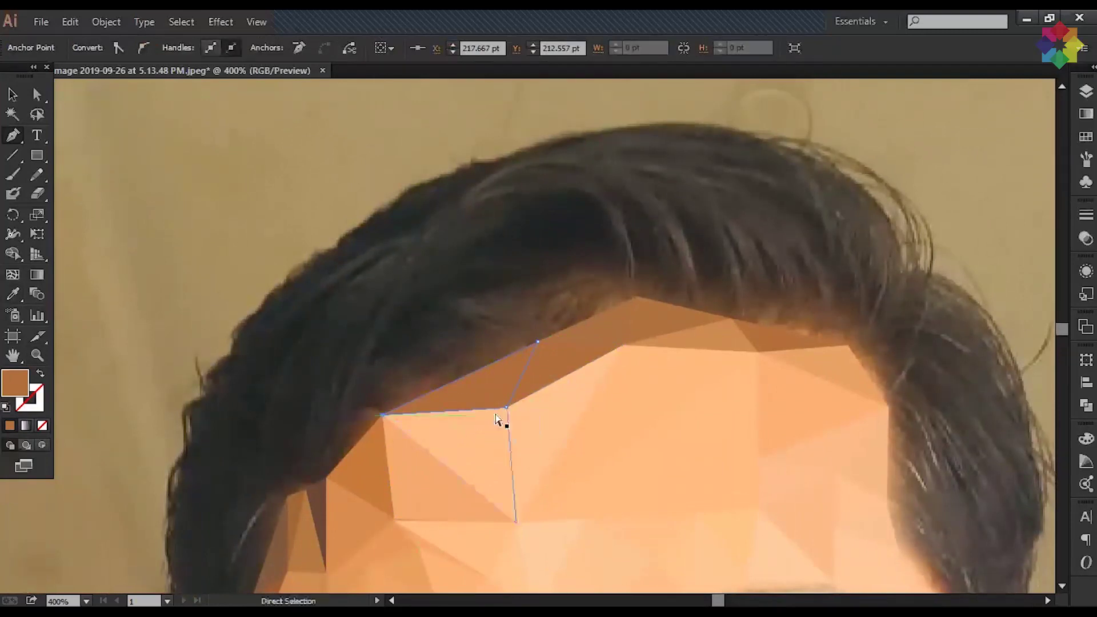
key("shift+x")
key("i")
left_click(492, 394)
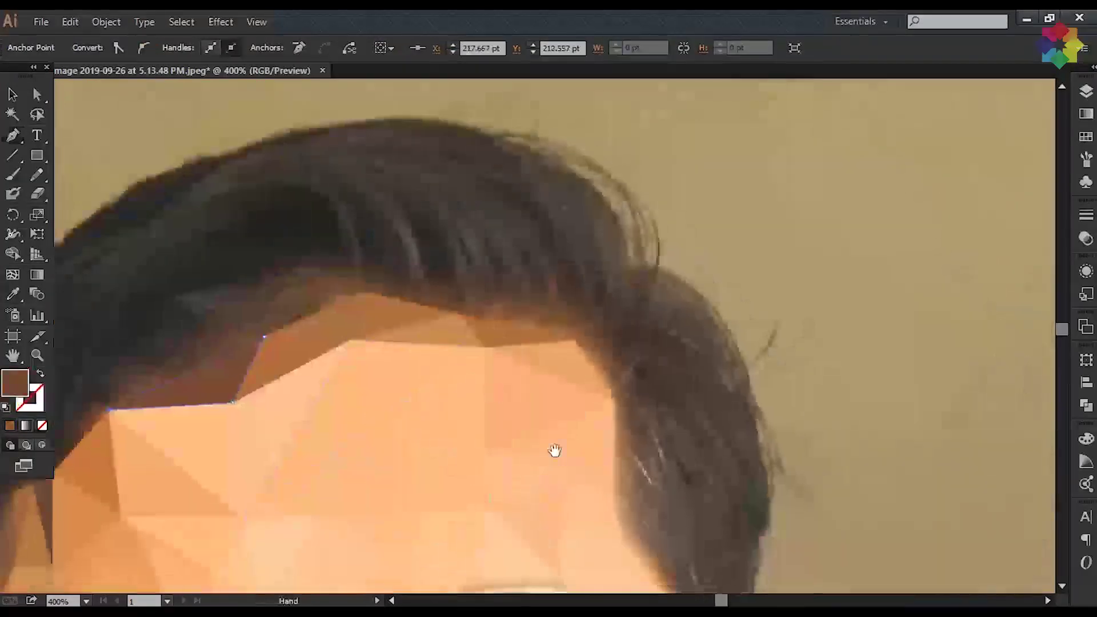
Step: Draw the first two triangles at the lip's left corner and fill them sampled pink
left_click_drag(521, 453, 428, 294)
key("ctrl+plus")
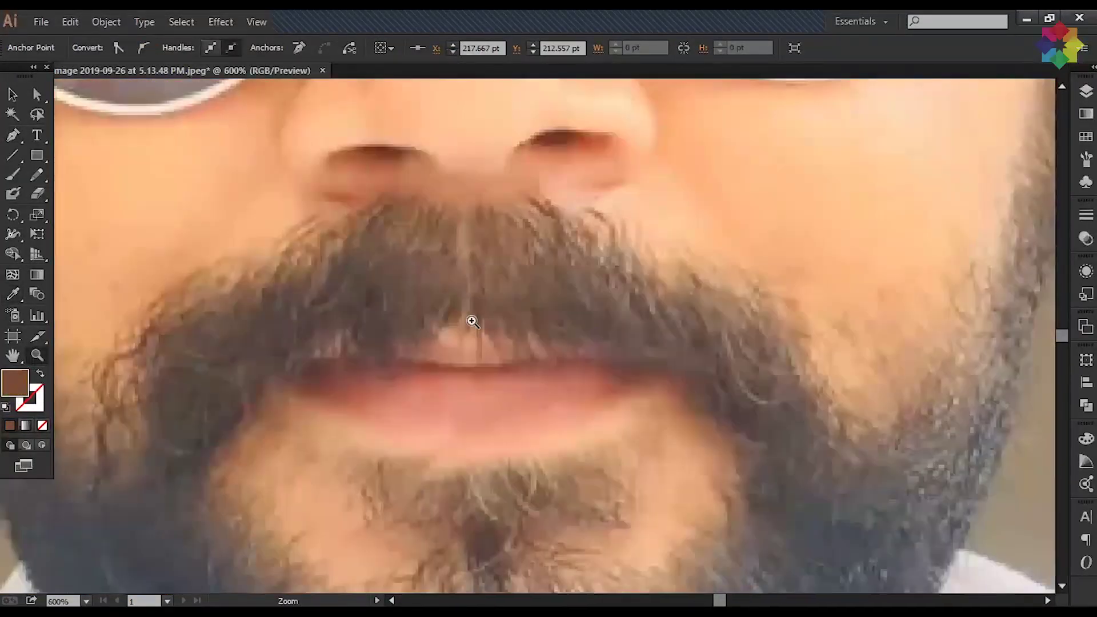
key("p")
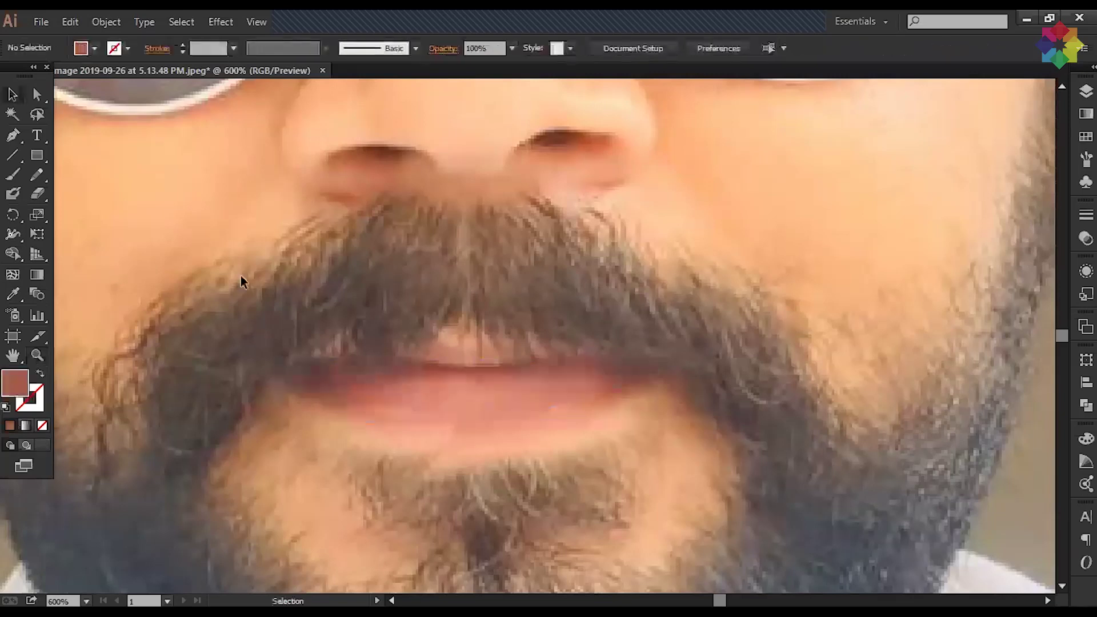
left_click(382, 367)
left_click(297, 361)
left_click(340, 415)
left_click(382, 367)
left_click(421, 434)
left_click(382, 367)
left_click(340, 415)
left_click(420, 434)
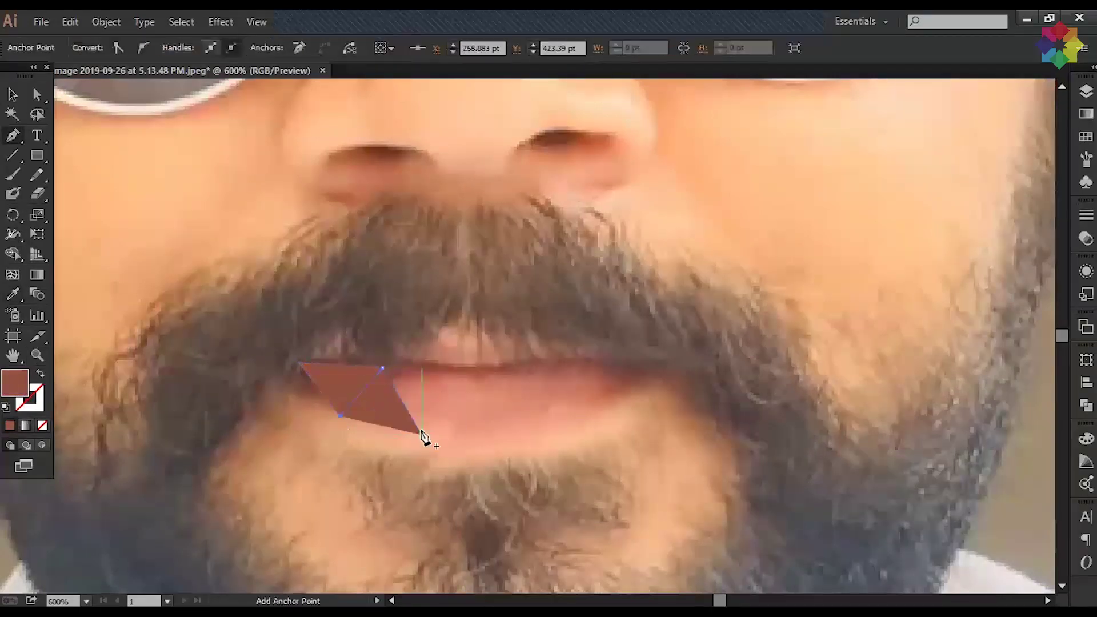
key("i")
left_click(439, 417)
Step: Cover the middle of the upper and lower lip with sampled pink triangles
left_click(421, 434)
left_click(465, 373)
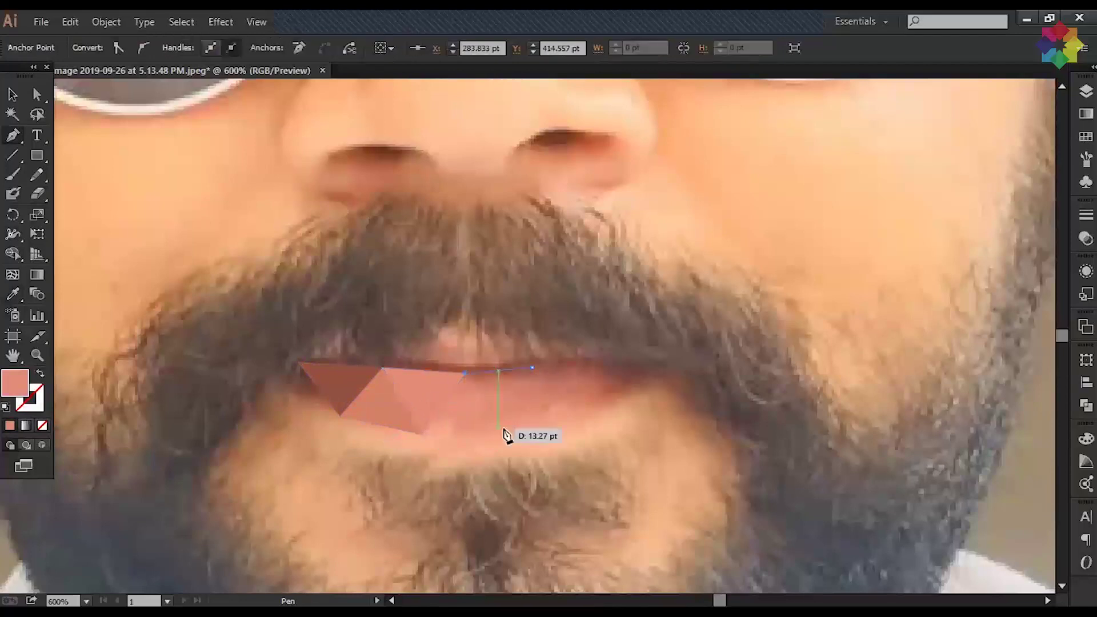
left_click(532, 368)
left_click(566, 416)
left_click(465, 372)
left_click(485, 425)
left_click(421, 434)
left_click(465, 373)
key("i")
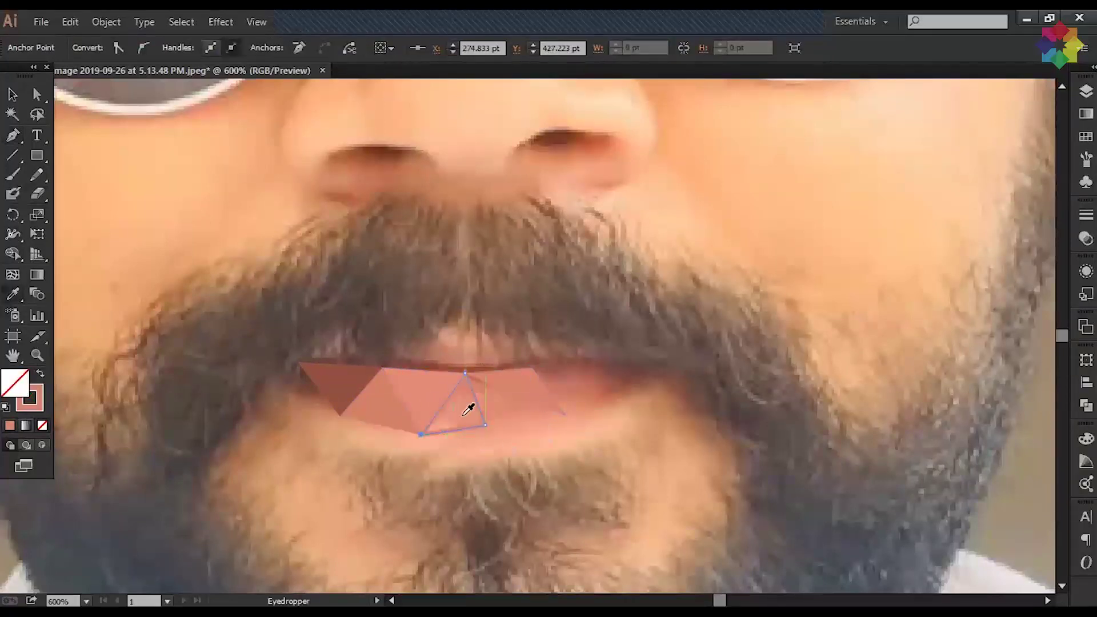
left_click(465, 373)
left_click(485, 425)
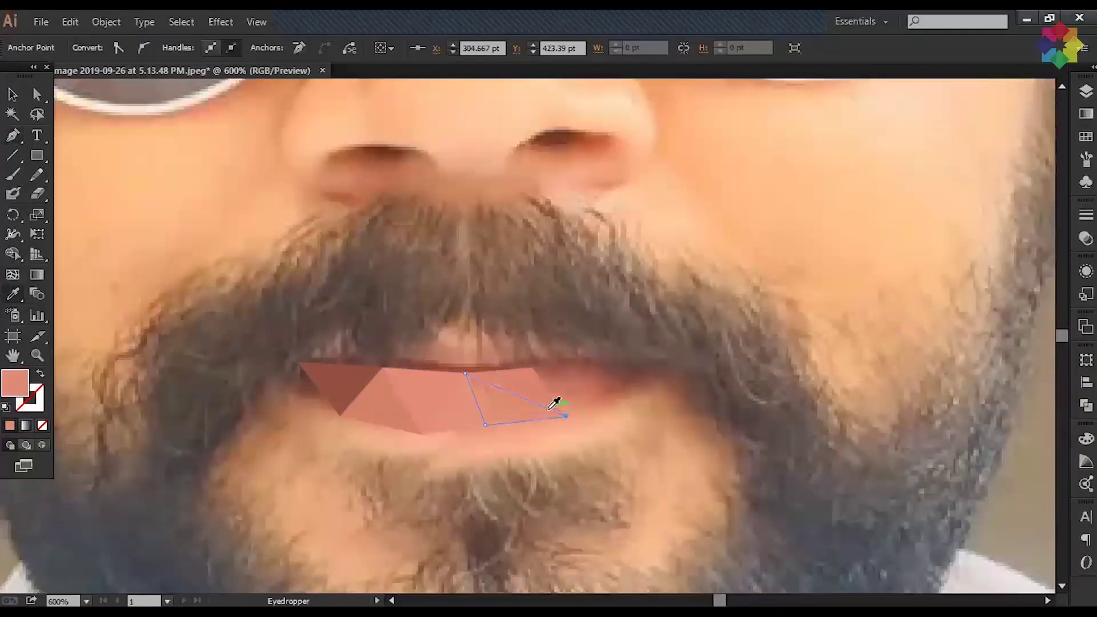
left_click(465, 373)
Step: Add a triangle at the right lip corner, filled light pink and salmon
left_click(646, 379)
left_click(600, 362)
left_click(532, 368)
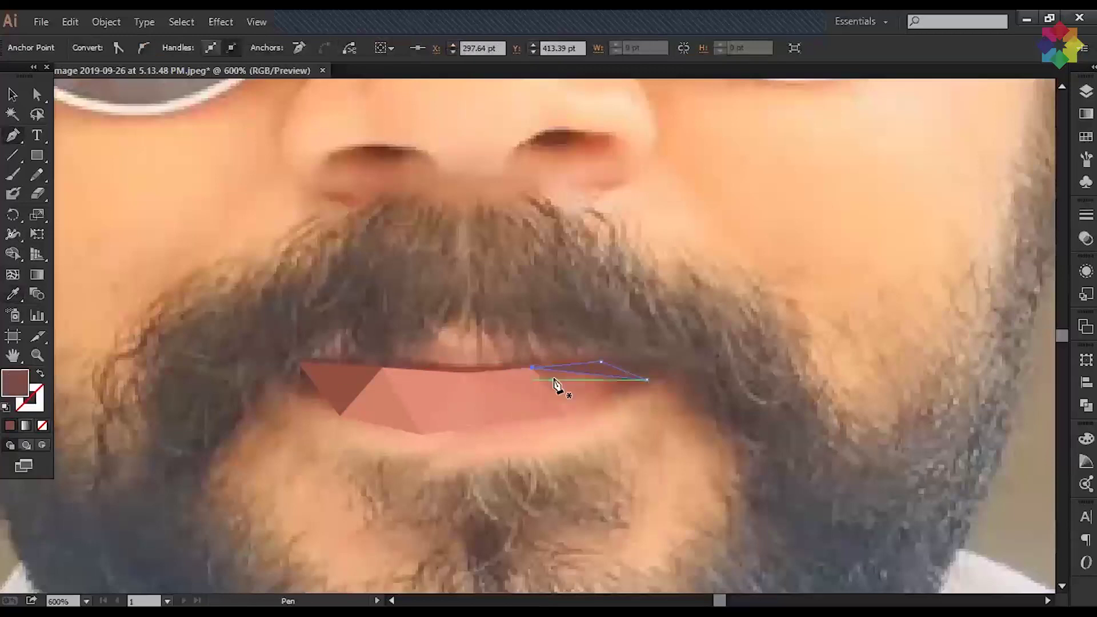
left_click(612, 399)
key("i")
left_click(572, 419)
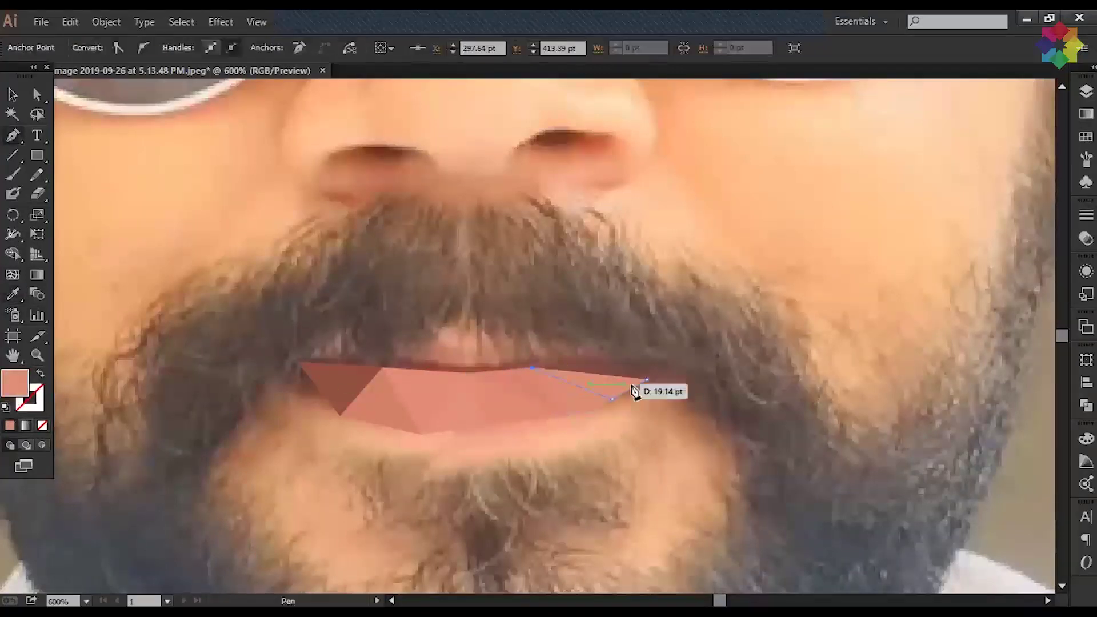
left_click(634, 380)
Step: Draw an upper-lip triangle and fill it with dark rose
left_click(299, 361)
left_click(381, 368)
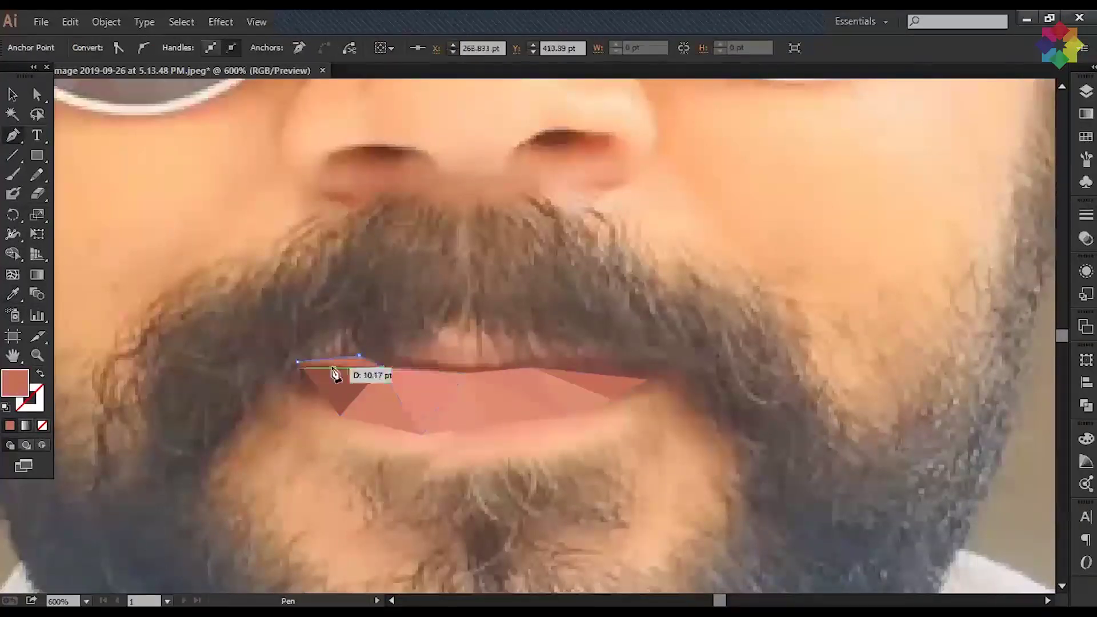
scroll(469, 387, "up", 2)
left_click(315, 391)
left_click(370, 356)
left_click(453, 385)
left_click(315, 390)
key("i")
left_click(474, 395)
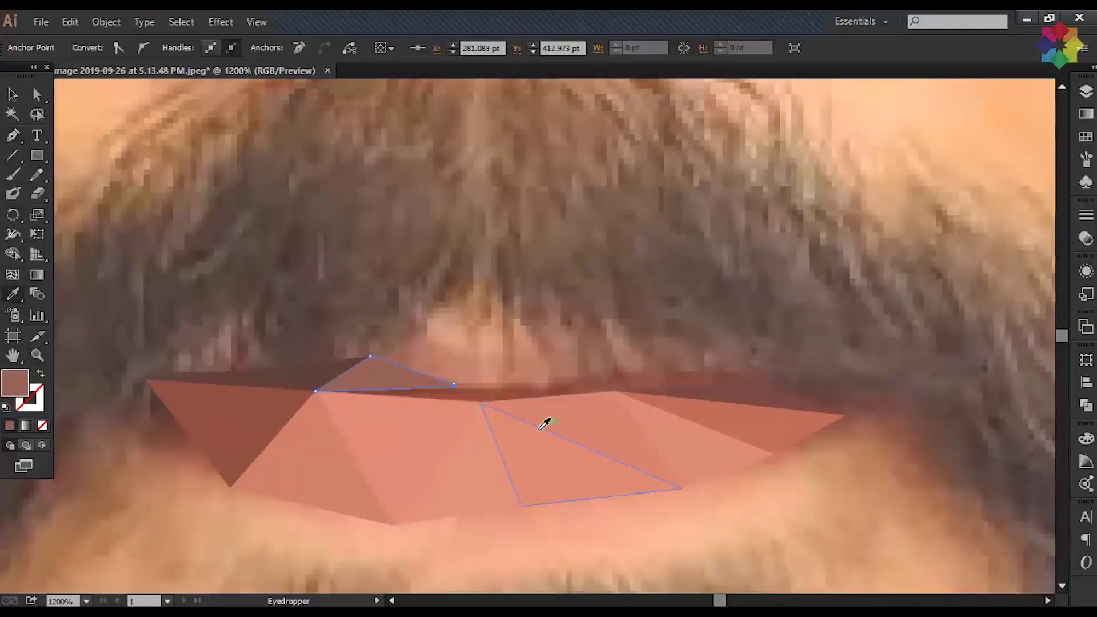
Step: Trace the dark brown lip-line shape and an upper-left lip triangle
left_click(563, 394)
left_click(480, 403)
left_click(316, 391)
left_click(563, 394)
key("i")
left_click(516, 406)
key("p")
left_click(370, 356)
left_click(267, 366)
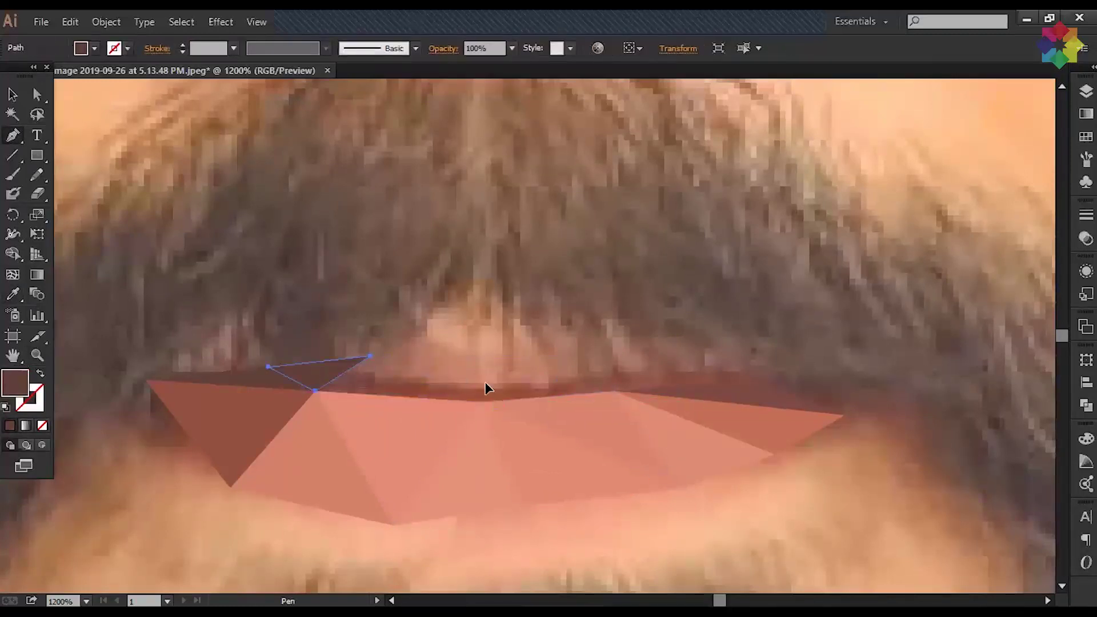
left_click(485, 384)
left_click(614, 392)
left_click(614, 392)
Step: Add a thin lip-line triangle and fill the left upper-lip triangle under the moustache
left_click(485, 383)
left_click(316, 390)
left_click(480, 401)
key("i")
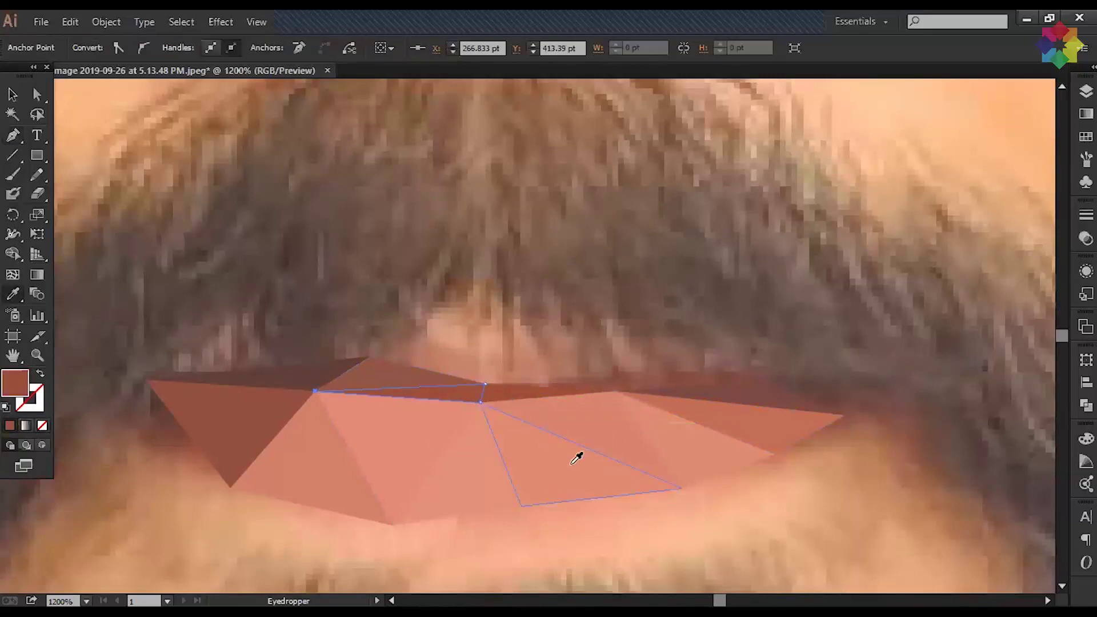
left_click(371, 359)
left_click(479, 317)
left_click(371, 359)
Step: Fill the right upper-lip triangles below the moustache with sampled lip colours
left_click(480, 318)
left_click(614, 392)
left_click(513, 361)
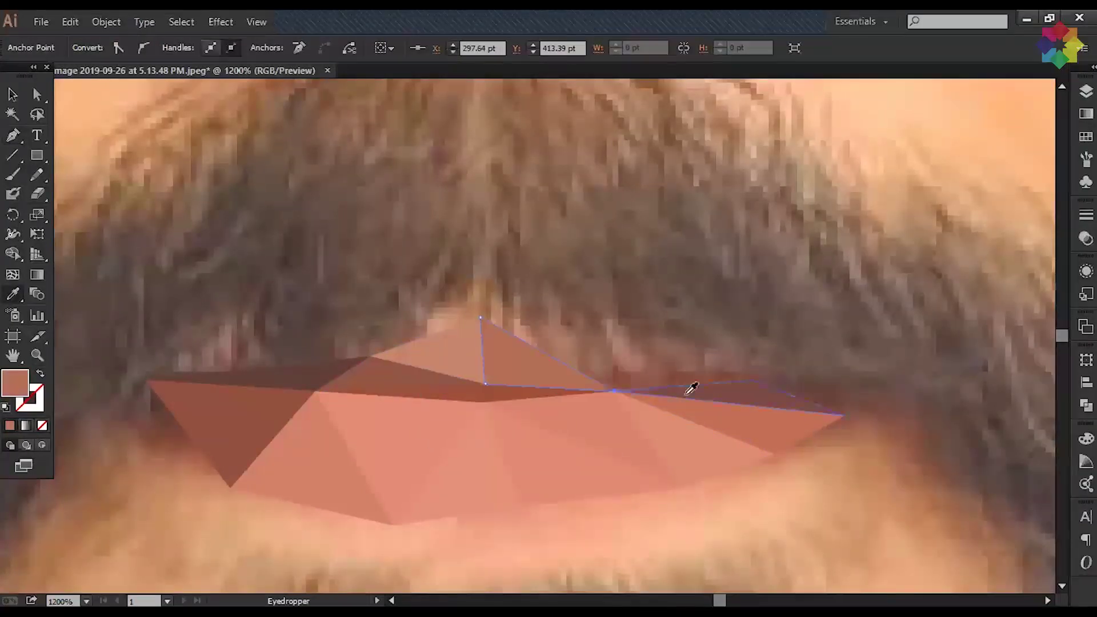
left_click(625, 328)
left_click(480, 318)
left_click(615, 390)
key("i")
left_click(592, 417)
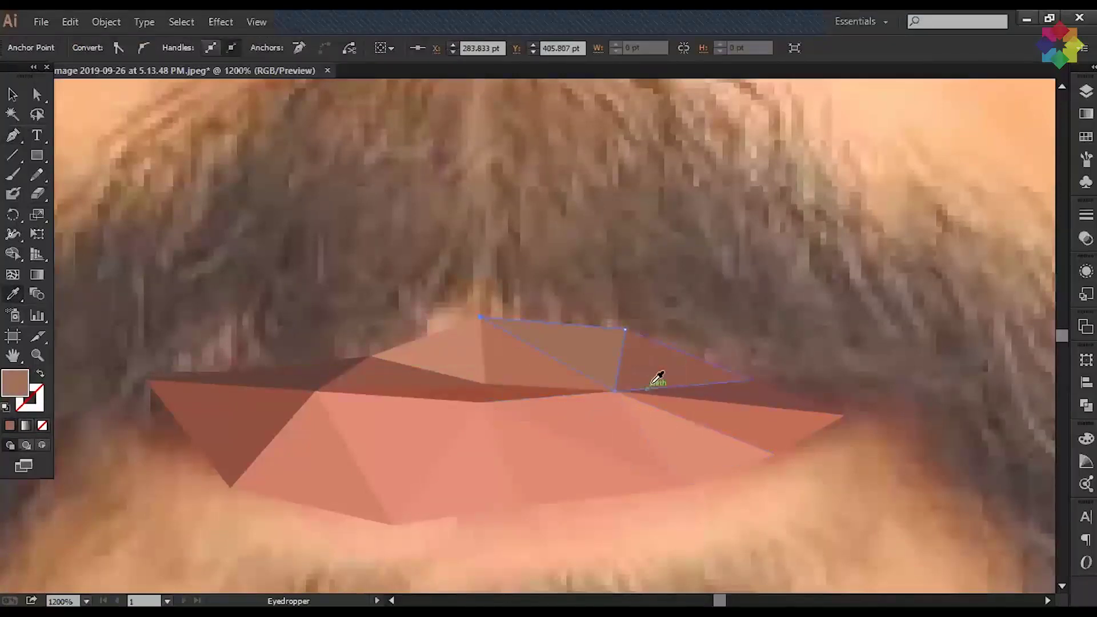
Step: Close the triangle over the left nostril and fill it with the nostril's dark brown
key("p")
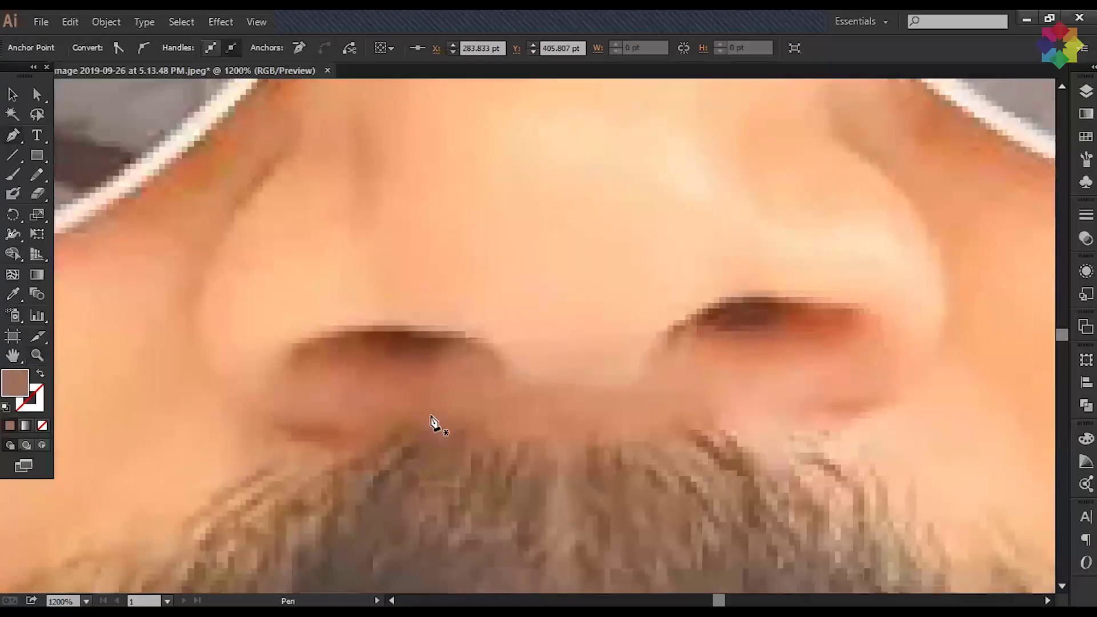
left_click(418, 364)
key("i")
left_click(397, 383)
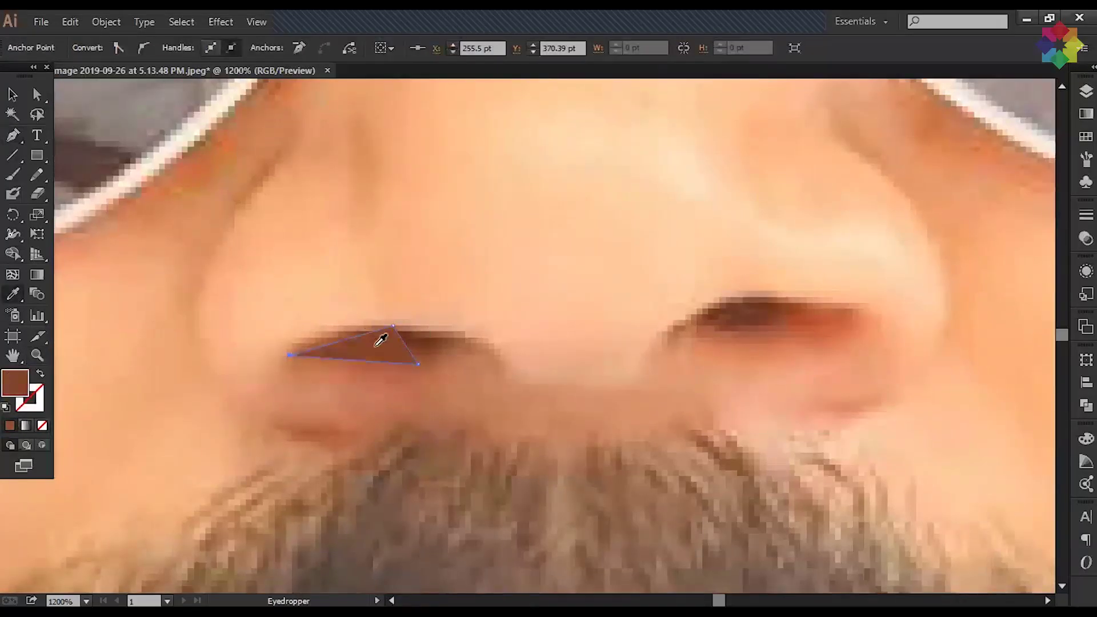
Step: Draw a triangle under the left nostril and fill it with a sampled lighter brown
key("p")
left_click(500, 343)
left_click(399, 327)
left_click(420, 366)
left_click(278, 366)
left_click(345, 333)
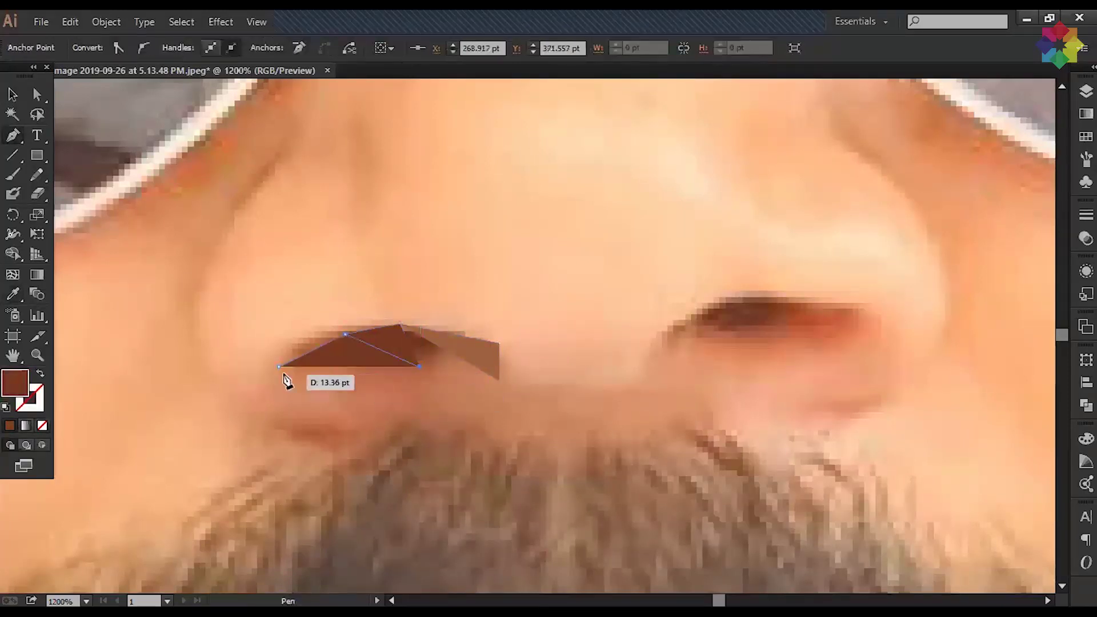
key("i")
left_click(444, 445)
Step: Add another triangle below the dark left-nostril facet, filled with sampled brown
key("p")
left_click(419, 366)
left_click(400, 324)
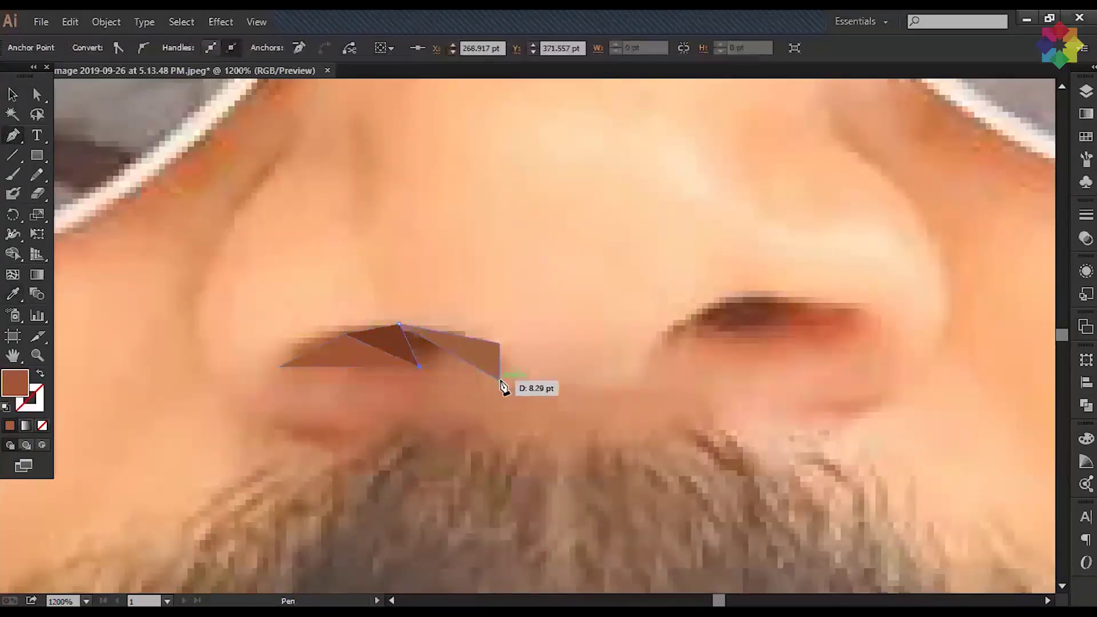
key("p")
left_click(420, 366)
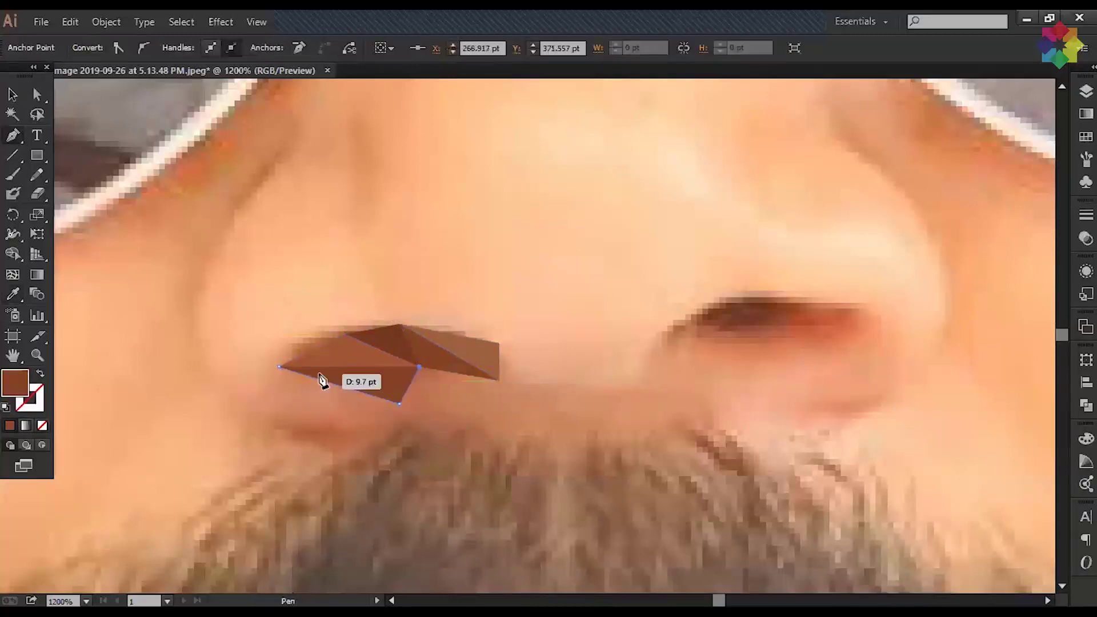
left_click(499, 380)
left_click(400, 401)
left_click(420, 366)
key("i")
left_click_drag(628, 388, 407, 432)
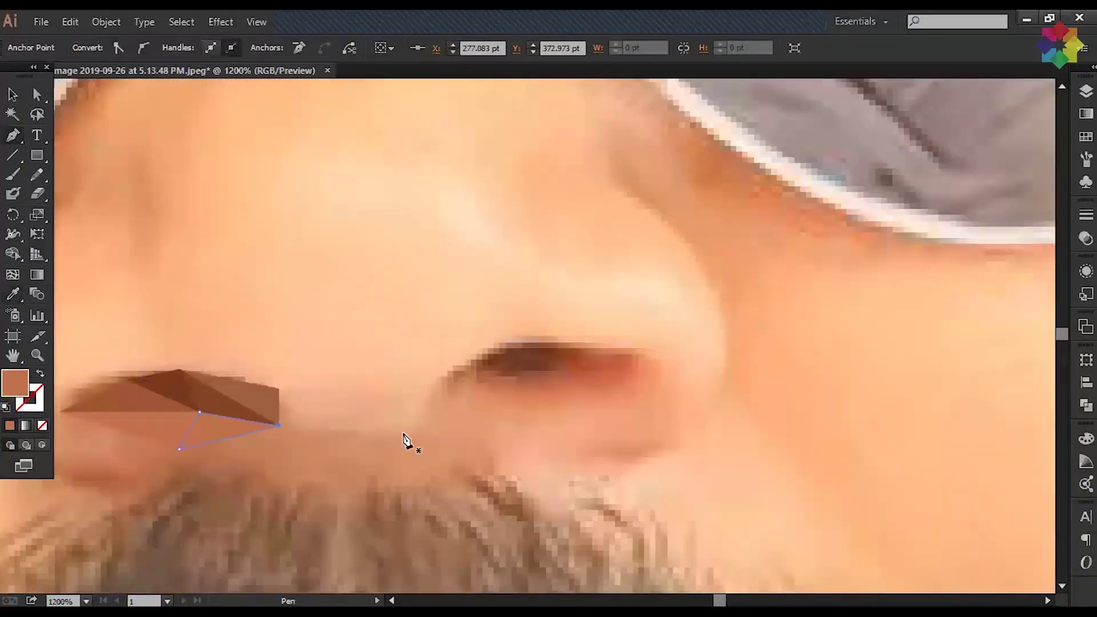
left_click(547, 378)
Step: Draw a triangle over the right nostril and fill it with a sampled orange
left_click(622, 355)
key("i")
left_click(514, 350)
key("p")
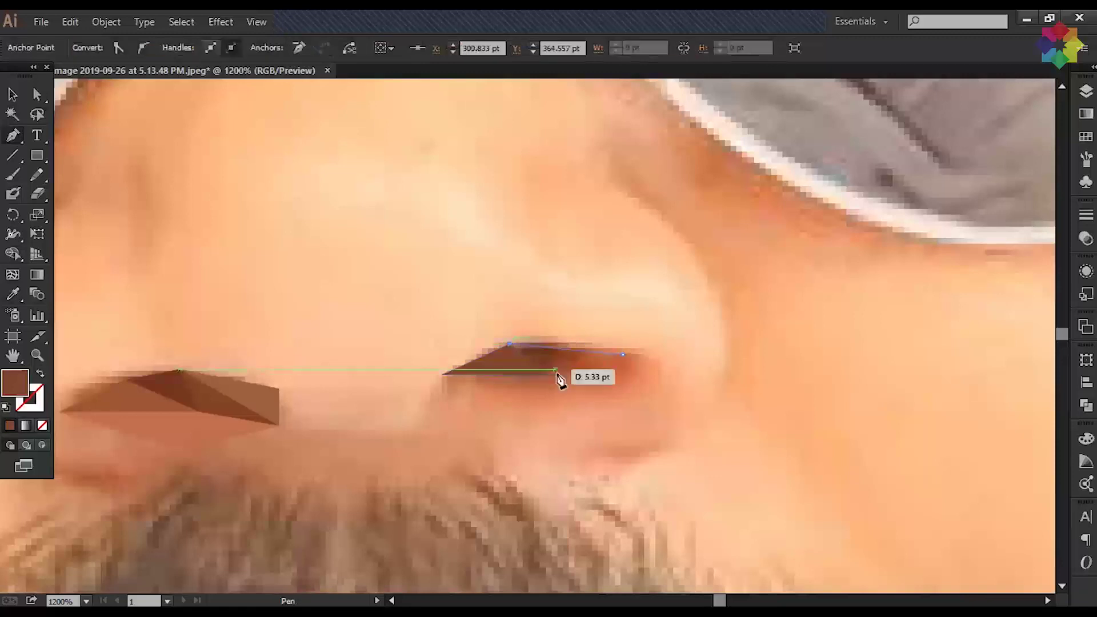
left_click(442, 375)
left_click(533, 390)
key("p")
left_click(546, 374)
Step: Add a triangle below the right nostril filled with a lighter sampled orange
left_click(636, 390)
left_click(524, 411)
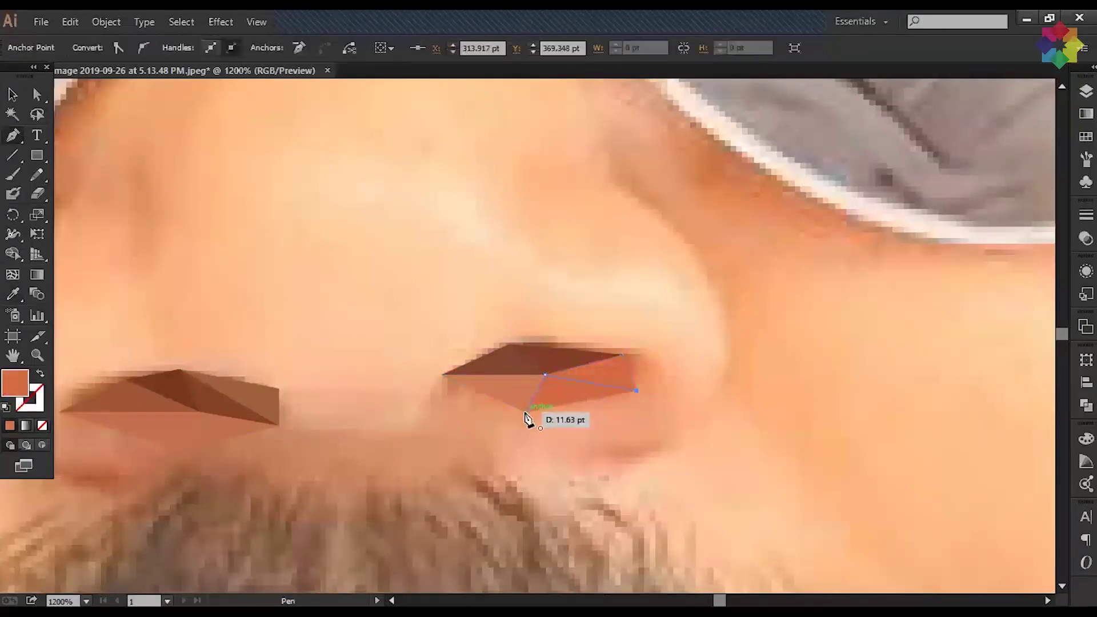
key("p")
left_click(420, 427)
left_click(442, 375)
Step: Draw a triangle between the nostrils and fill it with a light skin tone
left_click(525, 411)
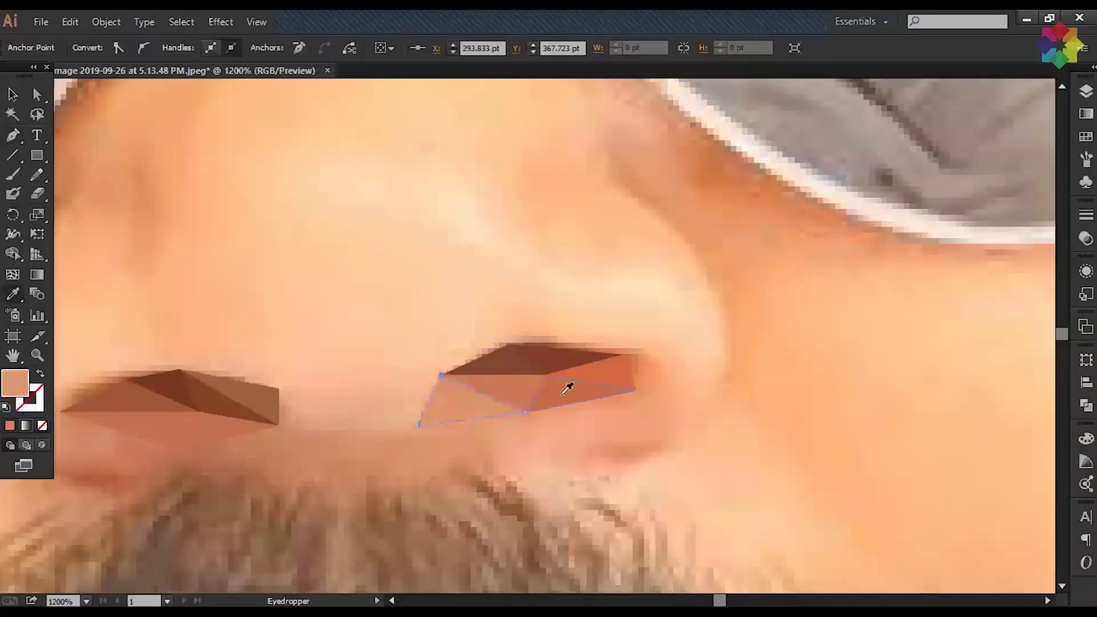
left_click_drag(307, 368, 421, 517)
left_click(397, 535)
left_click(453, 412)
left_click(568, 428)
left_click(397, 535)
Step: Add a triangle on the nose above the right nostril, filled with a sampled skin tone
left_click(626, 492)
left_click(568, 429)
left_click(395, 537)
left_click(506, 500)
key("p")
left_click(331, 414)
Step: Draw and fill triangles above the last one and on the left side of the nose
left_click(279, 299)
left_click(505, 357)
left_click(331, 414)
left_click(570, 423)
left_click(506, 357)
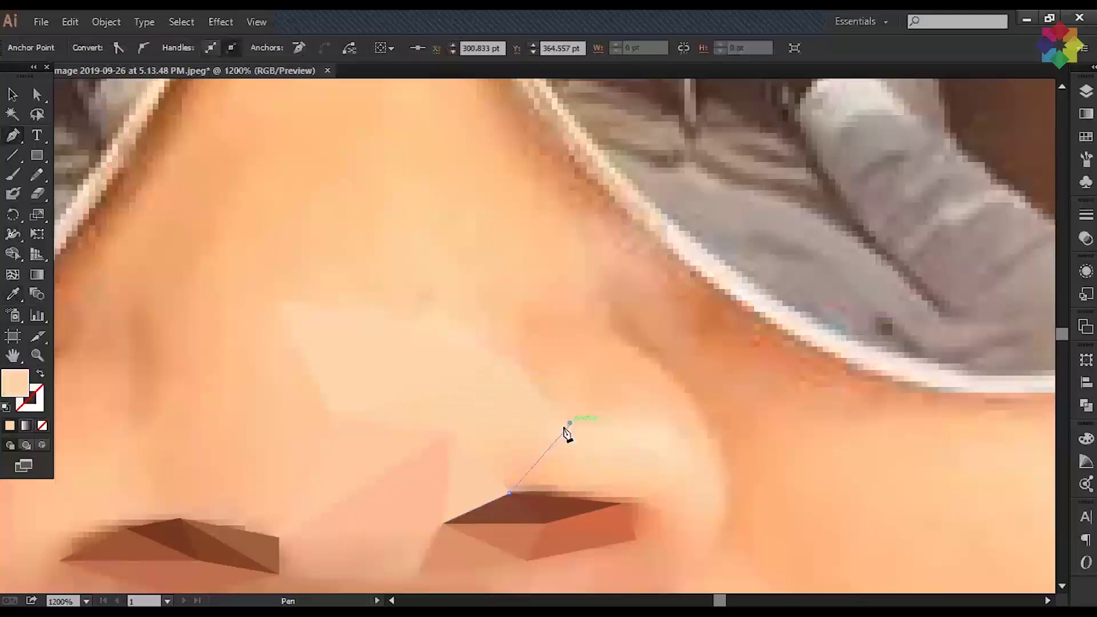
left_click(279, 300)
left_click(192, 414)
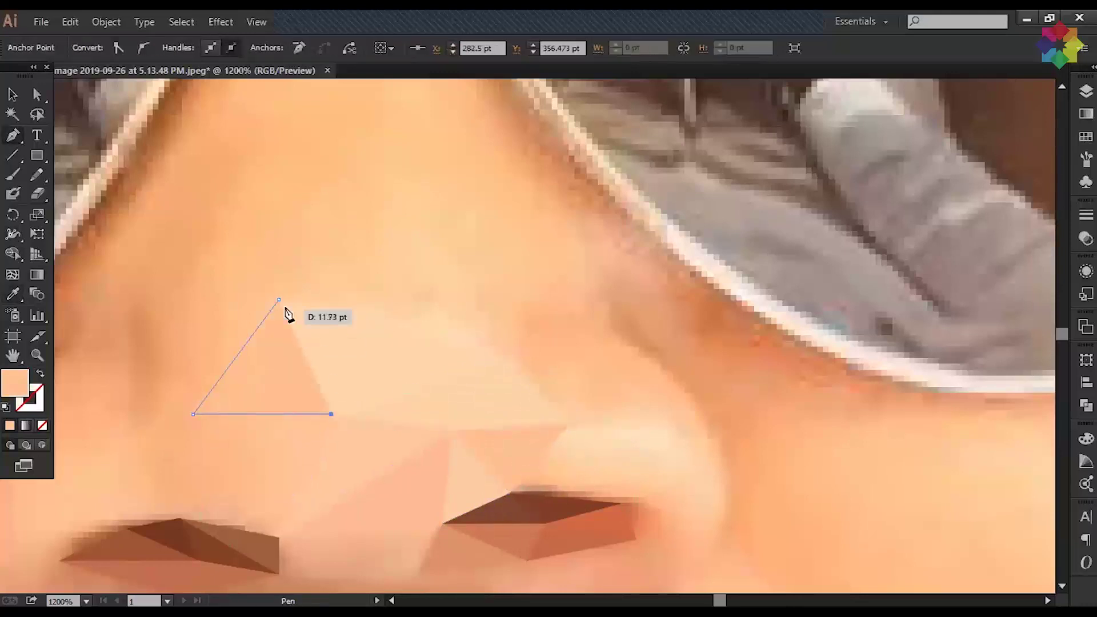
left_click(279, 300)
Step: Draw a triangle on the right side of the nose beside the right nostril
left_click(472, 505)
left_click(386, 382)
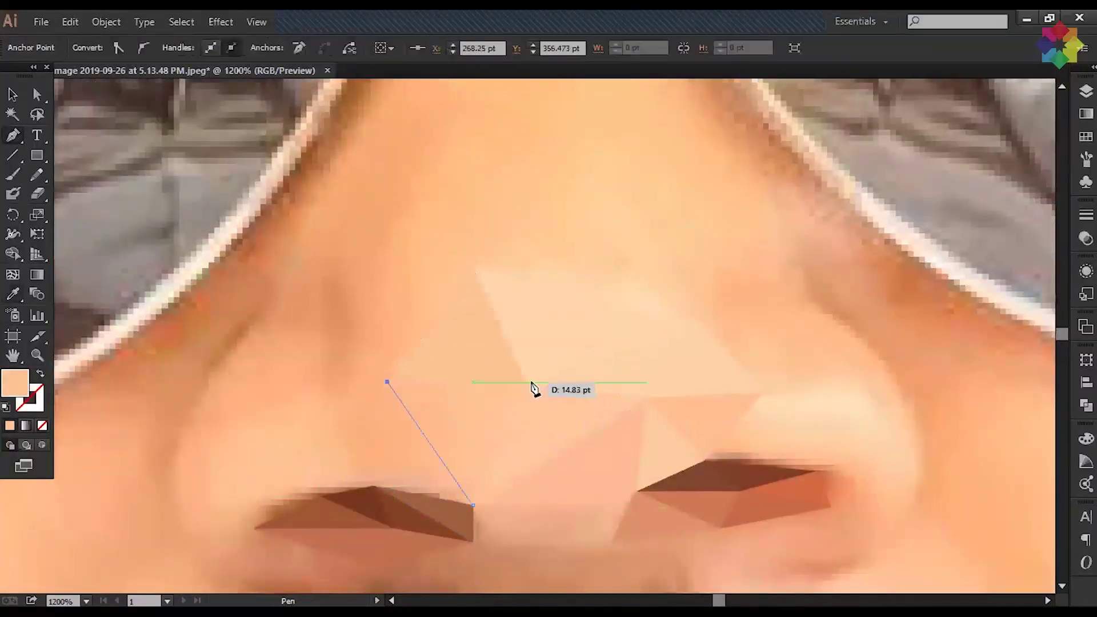
left_click_drag(660, 390, 480, 394)
left_click(459, 501)
left_click(459, 388)
left_click(397, 434)
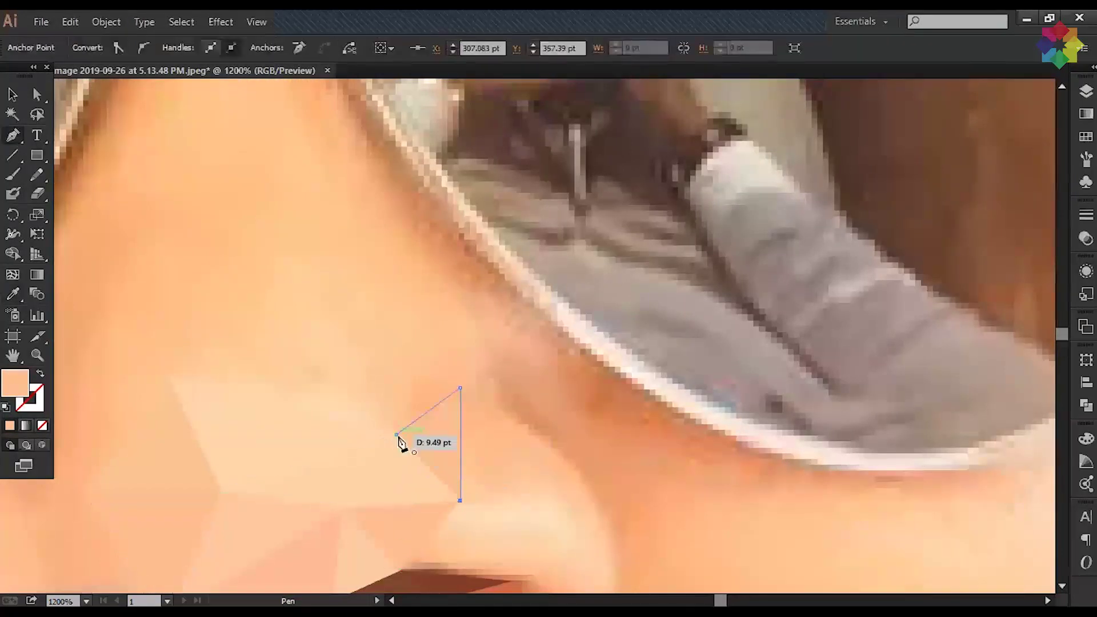
left_click_drag(499, 523, 467, 453)
left_click(367, 460)
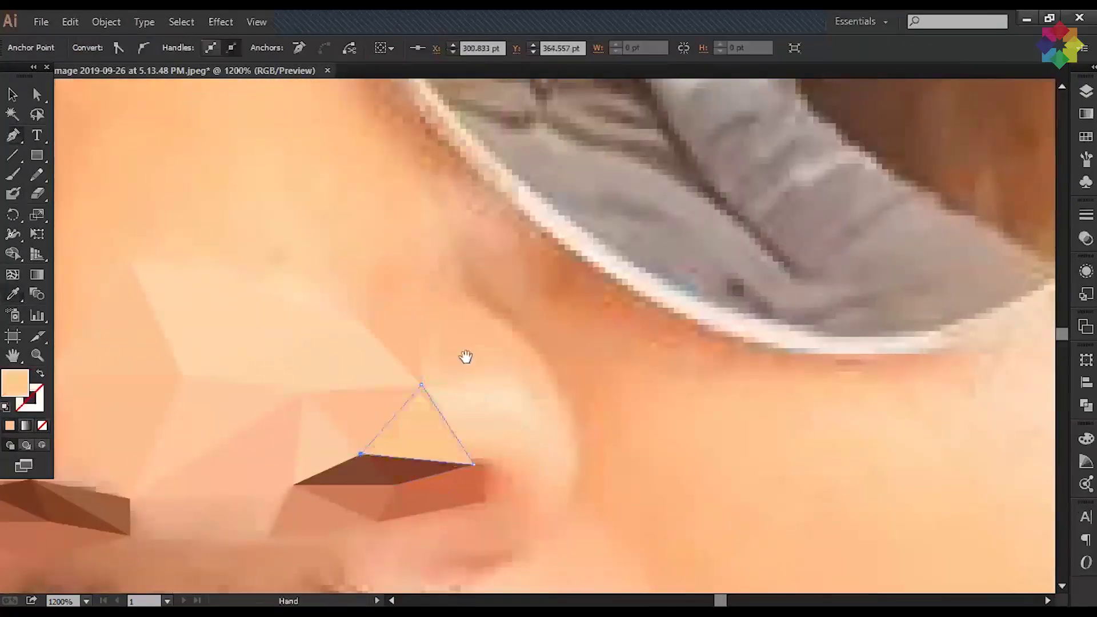
Step: Add a triangle above the nostril filled with a sampled light skin tone
left_click(420, 378)
left_click(337, 429)
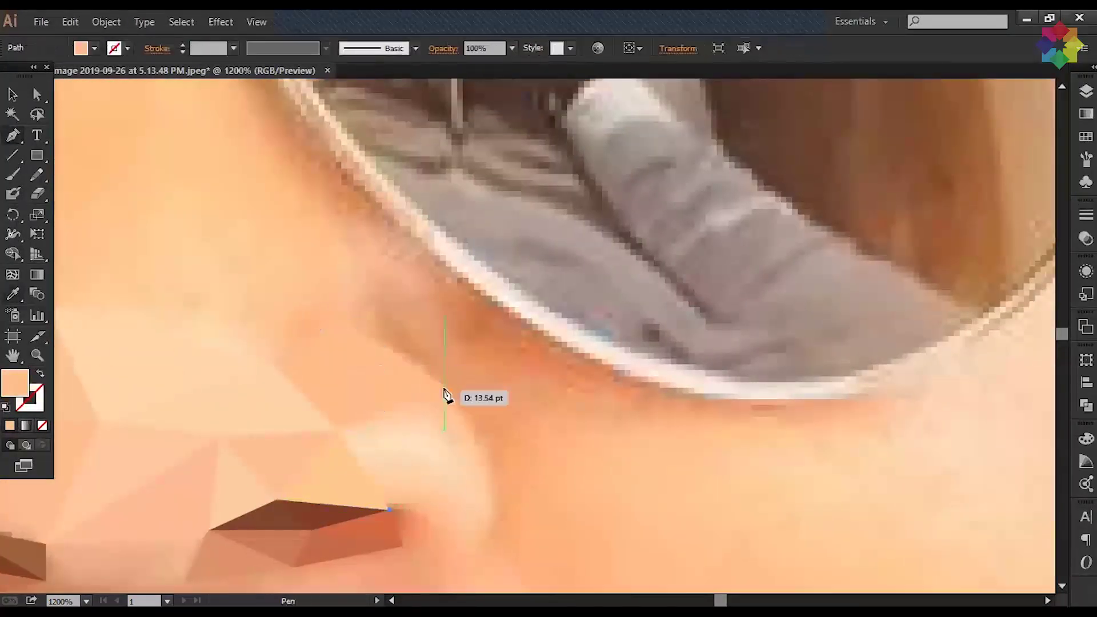
left_click(389, 436)
key("ctrl+minus")
key("ctrl+minus")
key("ctrl+minus")
key("ctrl+minus")
key("ctrl+minus")
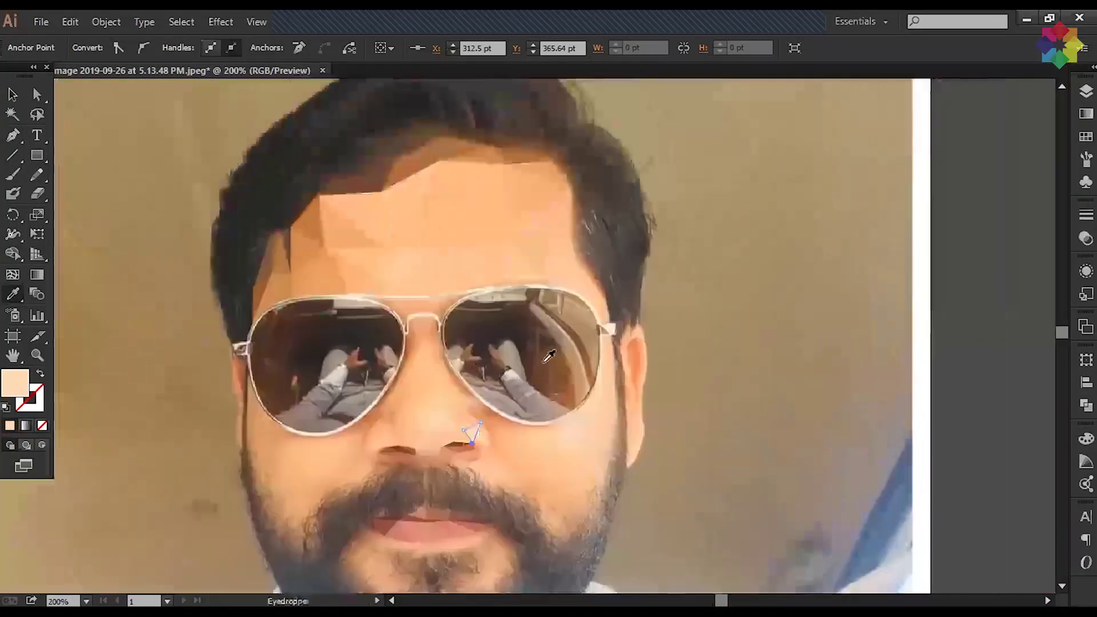
Step: Zoom out to the whole portrait, toggle the reference photo, then zoom back to the nose
key("ctrl+shift+a")
left_click(1085, 91)
scroll(971, 285, "down", 5)
left_click(886, 471)
left_click(824, 319)
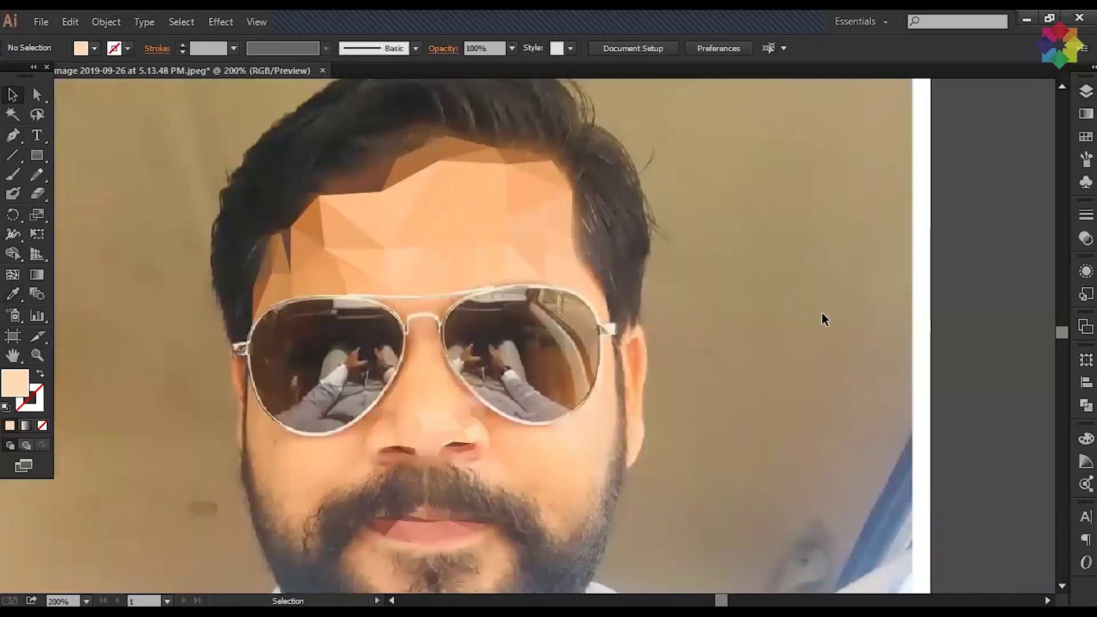
left_click_drag(379, 452, 565, 392)
Step: Draw two triangles on the nose side beside the nostril, filled with a sampled skin tone
left_click(570, 288)
left_click(468, 328)
left_click(518, 204)
left_click(570, 289)
left_click(529, 394)
left_click(481, 364)
left_click(468, 330)
left_click(519, 335)
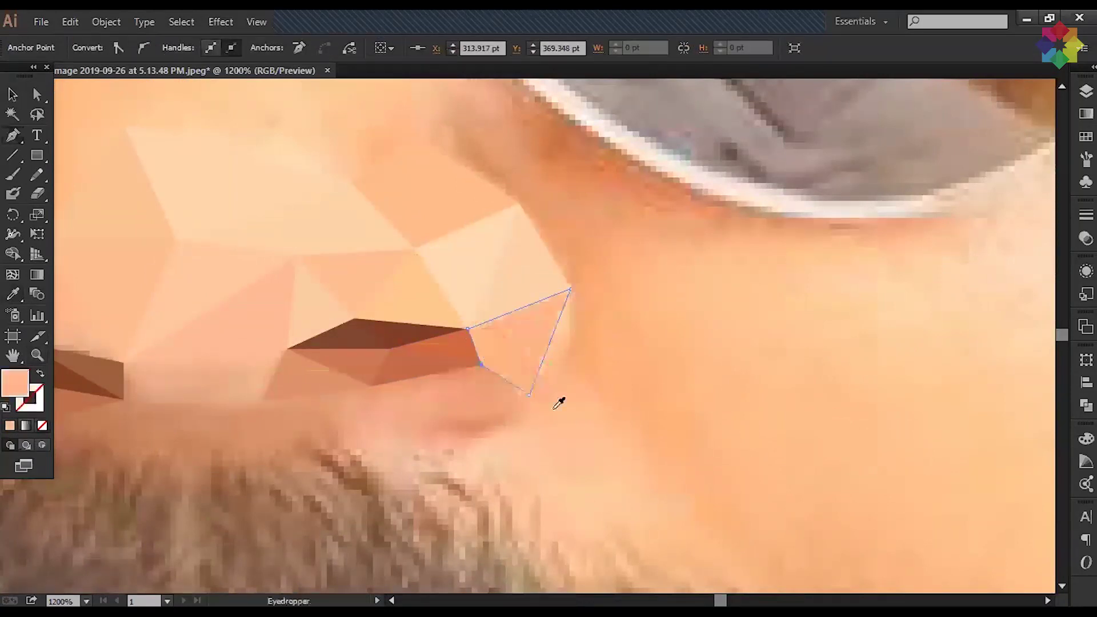
Step: Outline a lower-left triangle and another triangle under the nostril
left_click(261, 399)
left_click(370, 386)
left_click(376, 423)
left_click(261, 399)
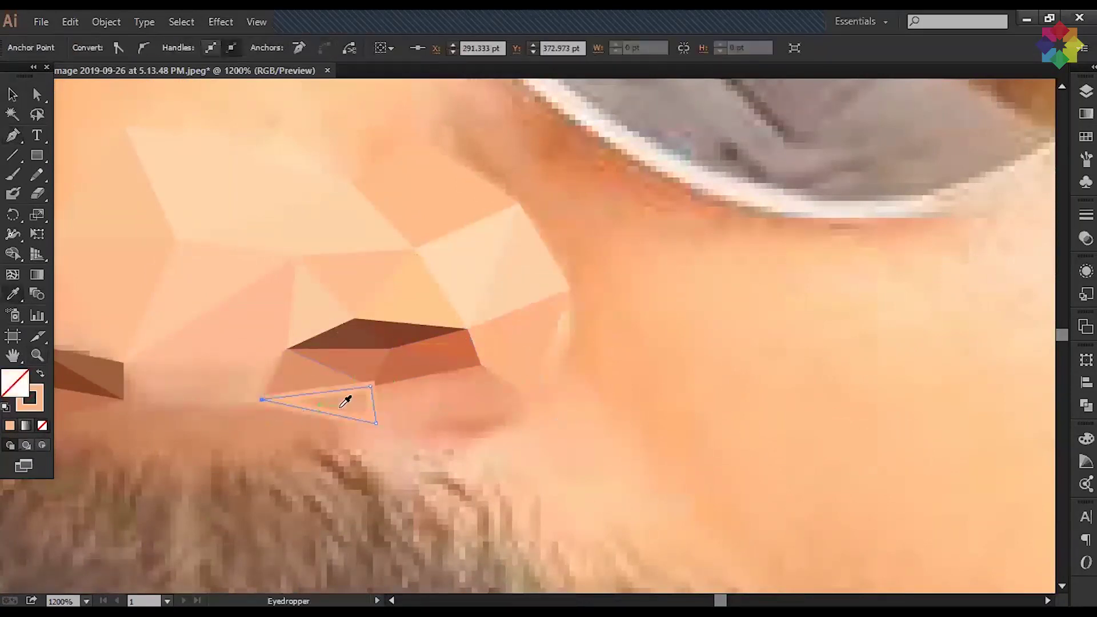
left_click(529, 394)
left_click(370, 387)
left_click(482, 367)
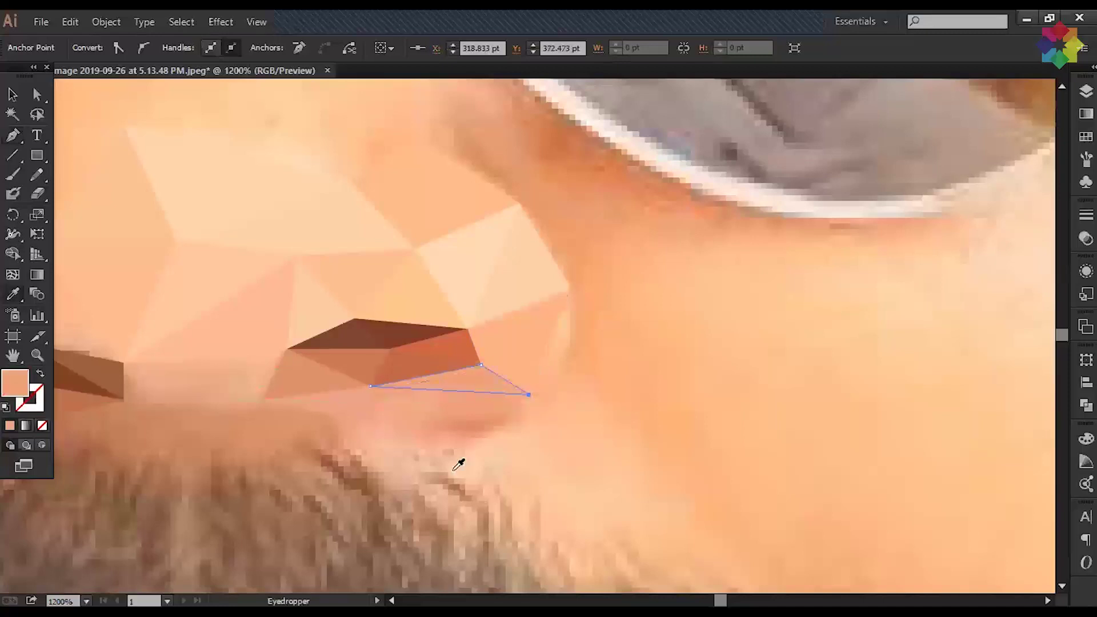
Step: Draw a triangle beside the left nostril and fill it with a sampled skin tone
left_click(399, 477)
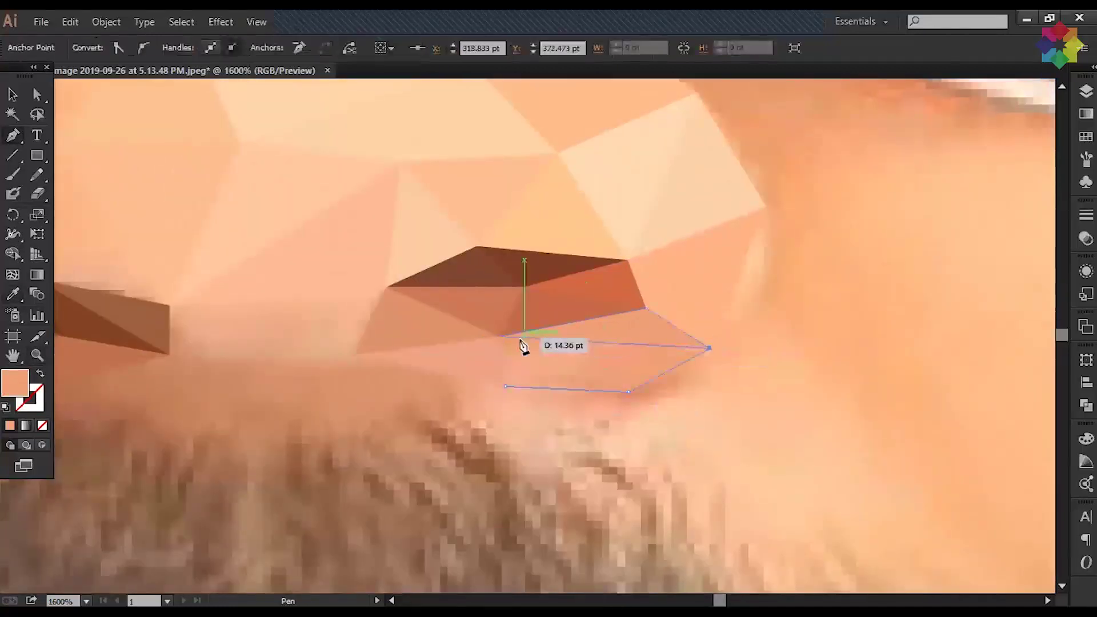
key("ctrl+minus")
left_click_drag(304, 311, 502, 391)
left_click(499, 388)
left_click(499, 425)
left_click(637, 426)
left_click(499, 388)
key("i")
left_click(563, 474)
Step: Add skin-toned triangles between the nostrils and at the nostril's left side
key("p")
left_click(661, 380)
left_click(637, 425)
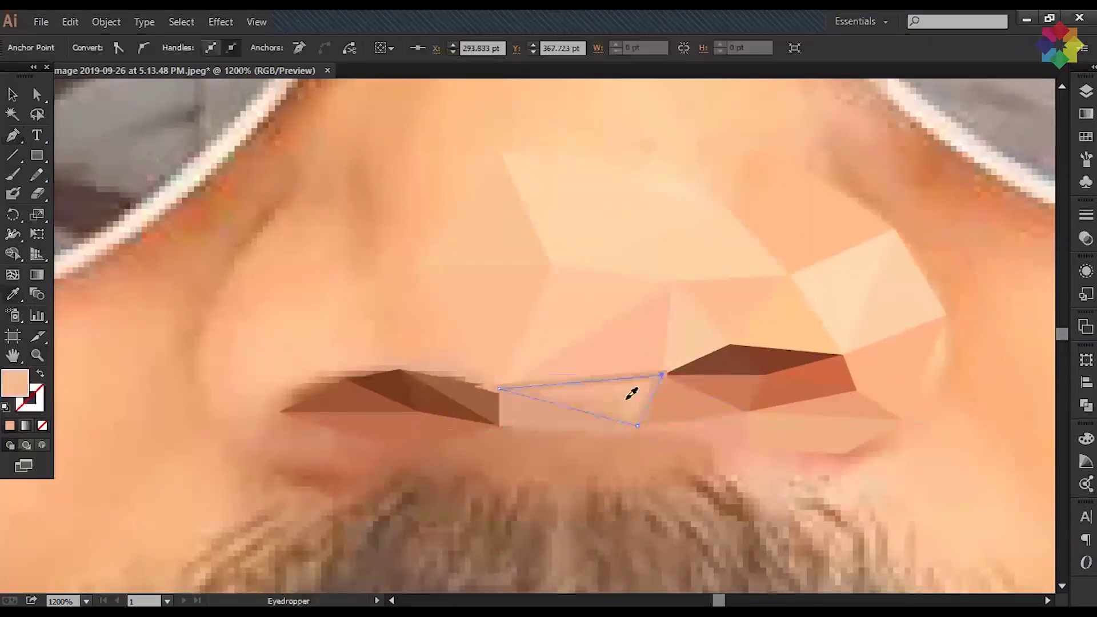
left_click(498, 388)
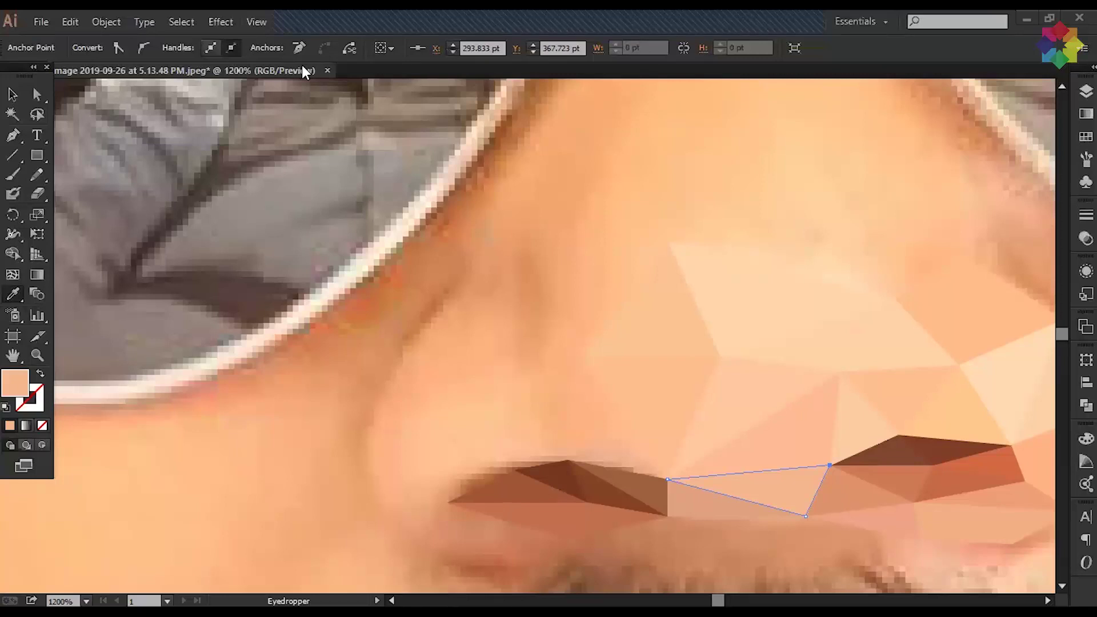
left_click(581, 357)
left_click(567, 459)
left_click(568, 460)
left_click(463, 364)
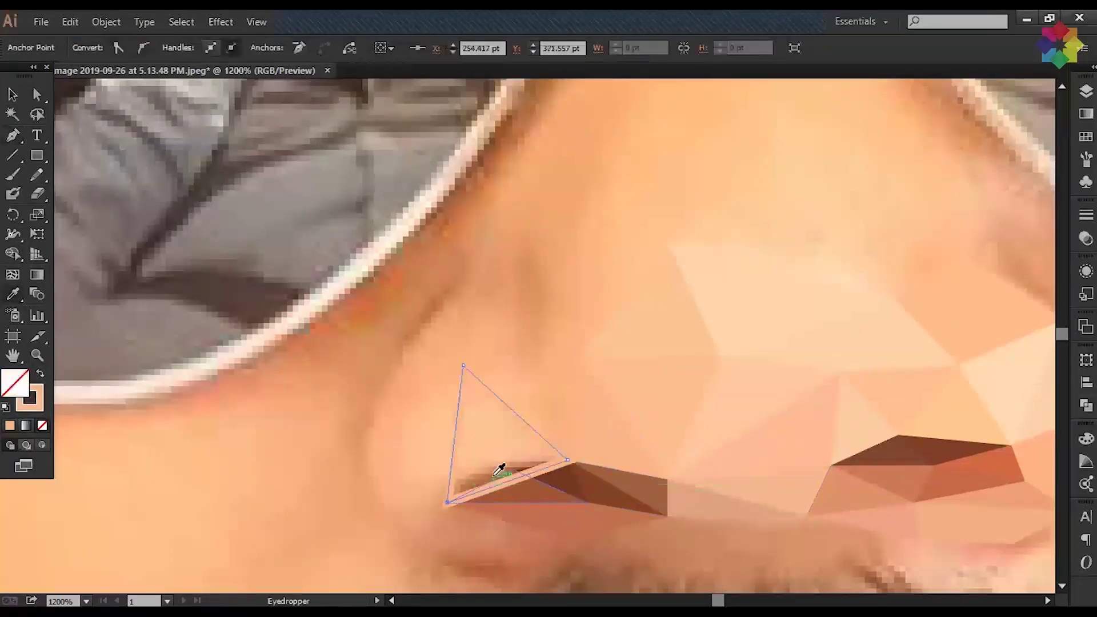
left_click(567, 458)
Step: Draw a shape on the cheek beside the nostril and fill it with sampled skin tone
scroll(440, 284, "down", 5)
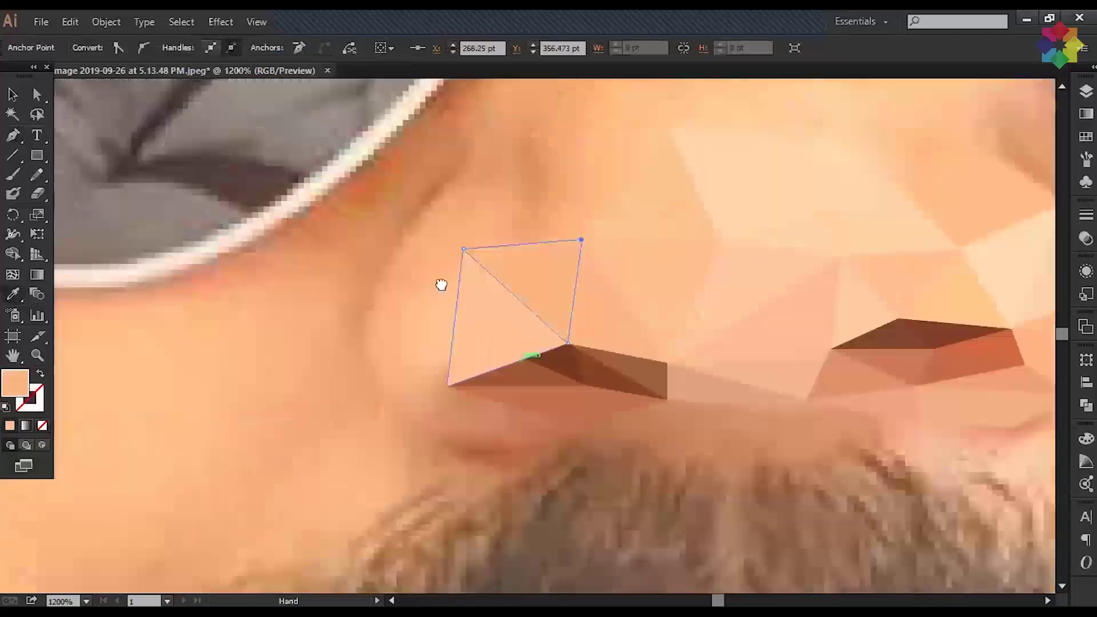
scroll(452, 280, "down", 1)
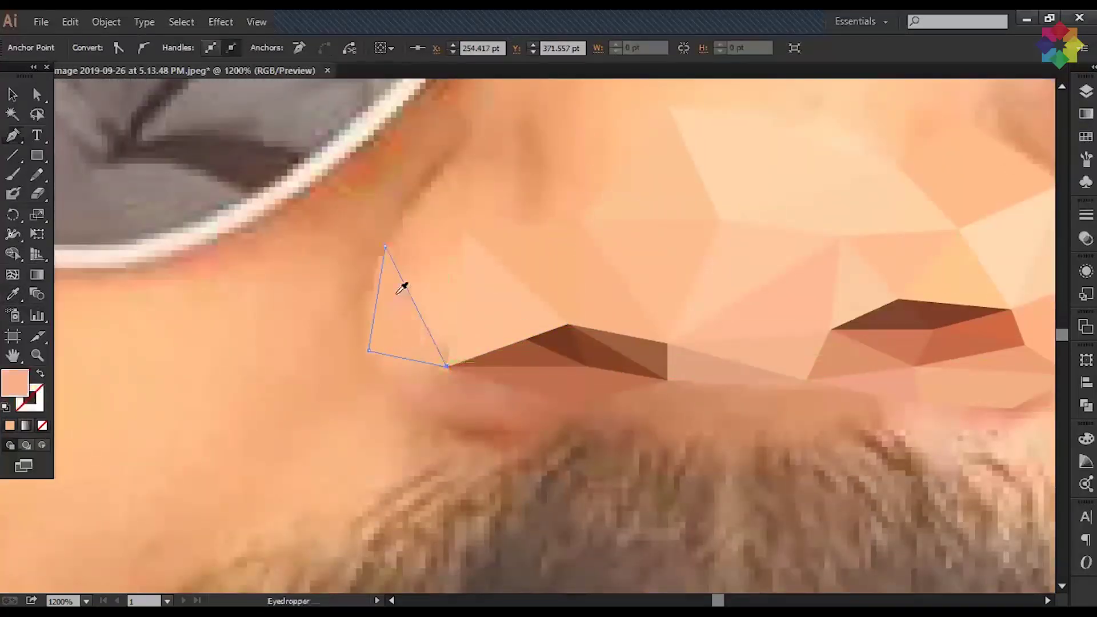
left_click(464, 229)
left_click(384, 247)
left_click(446, 365)
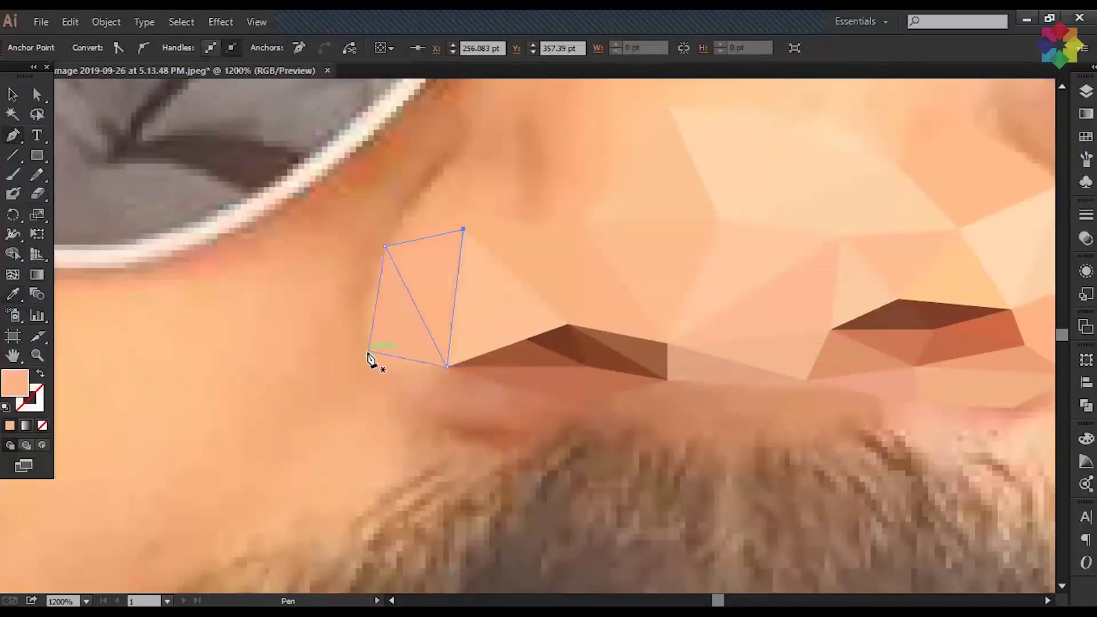
left_click(368, 351)
key("i")
left_click(680, 421)
Step: Draw a five-corner shape under the right nostril along the moustache, filled with skin tone
key("p")
left_click_drag(681, 421, 343, 468)
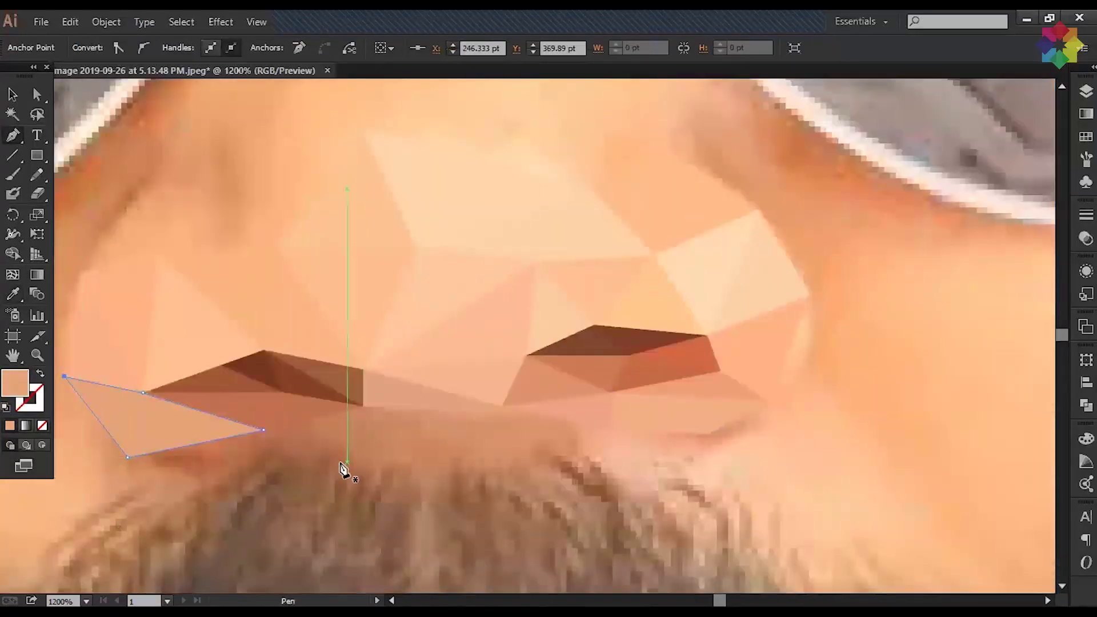
left_click(612, 393)
left_click(767, 402)
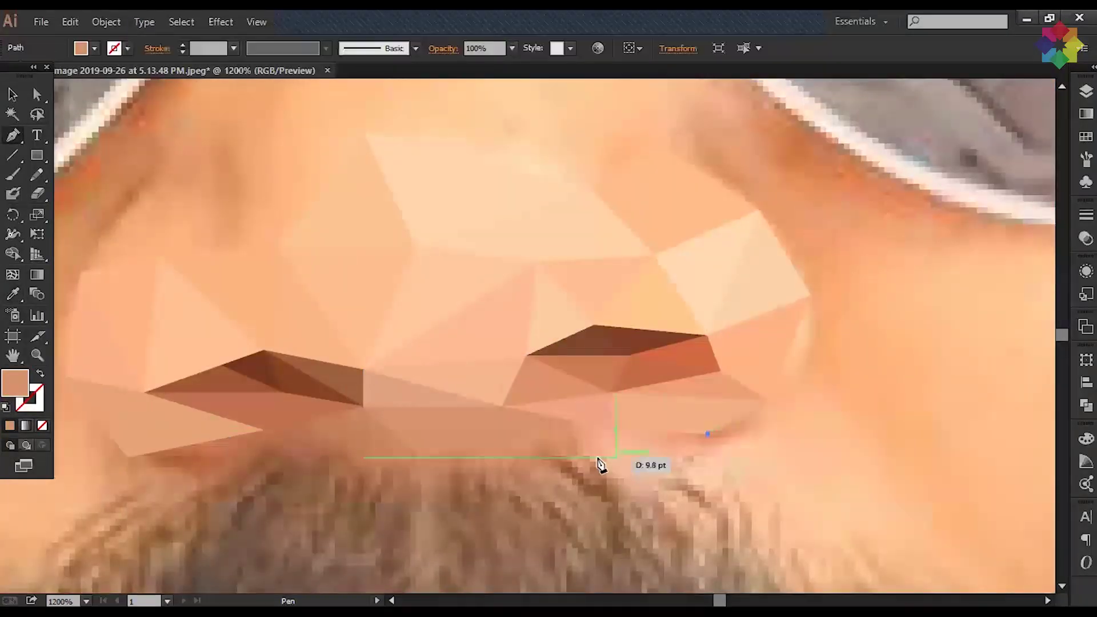
left_click(708, 434)
left_click(566, 456)
left_click(574, 421)
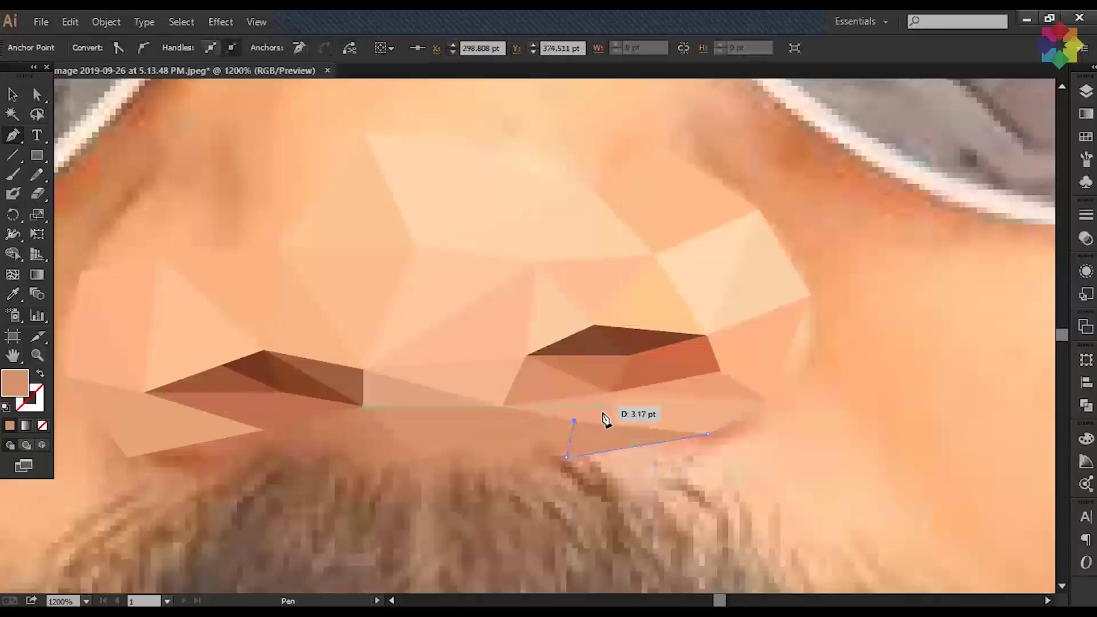
left_click(617, 432)
left_click(126, 457)
Step: Add a triangle under the left nostril filled with sampled skin colour
left_click(363, 407)
left_click(354, 457)
left_click(127, 457)
key("shift+x")
key("shift+x")
left_click(574, 421)
Step: Draw triangles just above the moustache, filling the last with a lighter tone
left_click(565, 457)
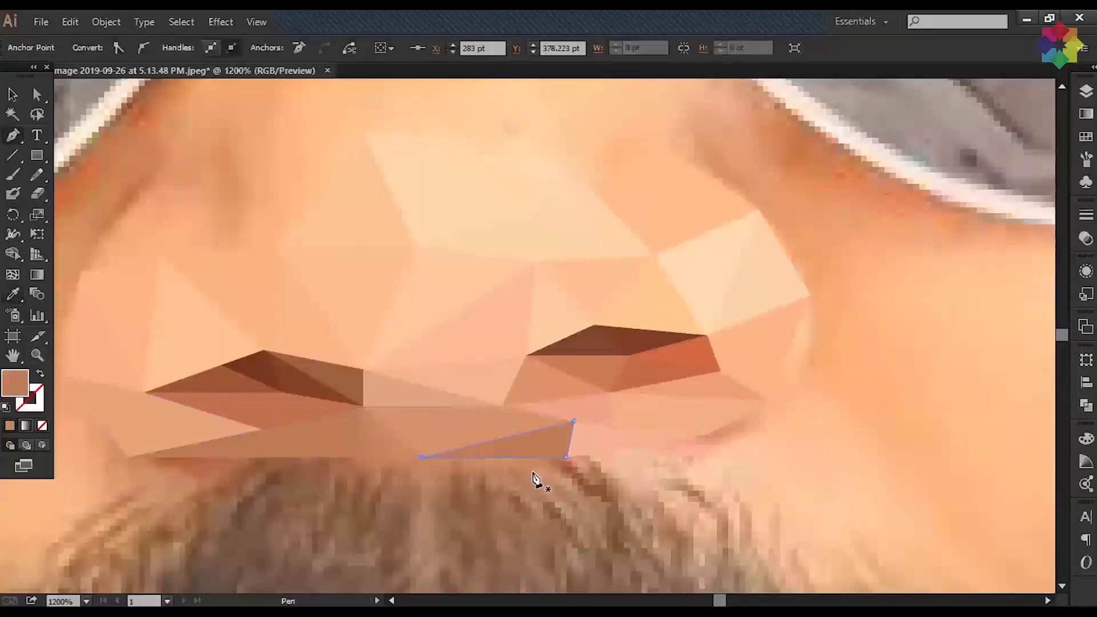
left_click(420, 457)
left_click(574, 421)
left_click_drag(406, 462, 368, 440)
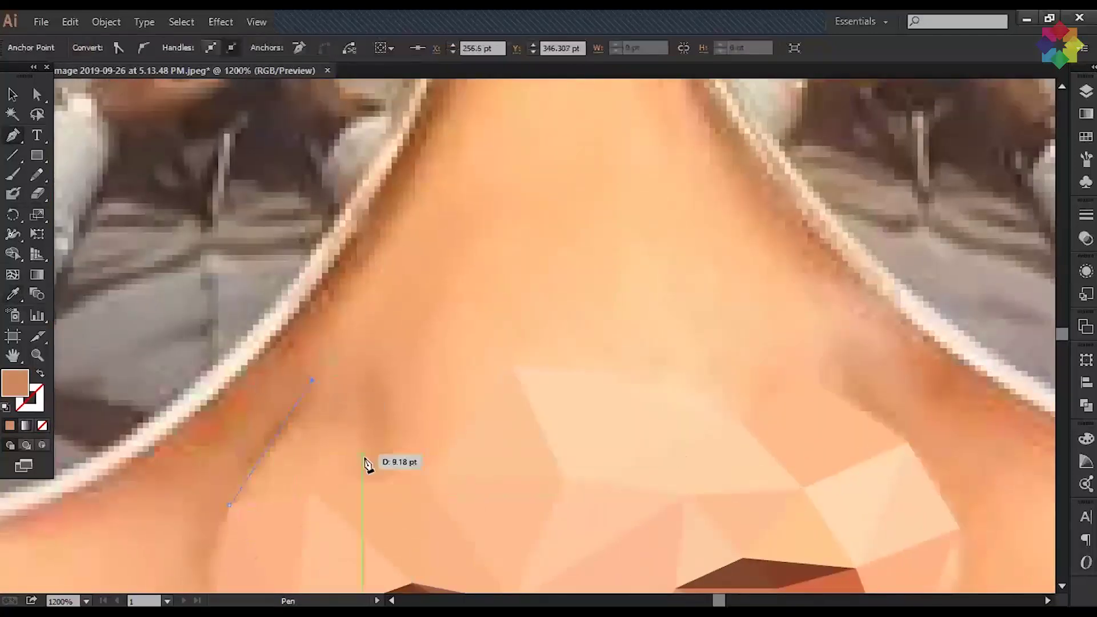
left_click(367, 483)
left_click(229, 505)
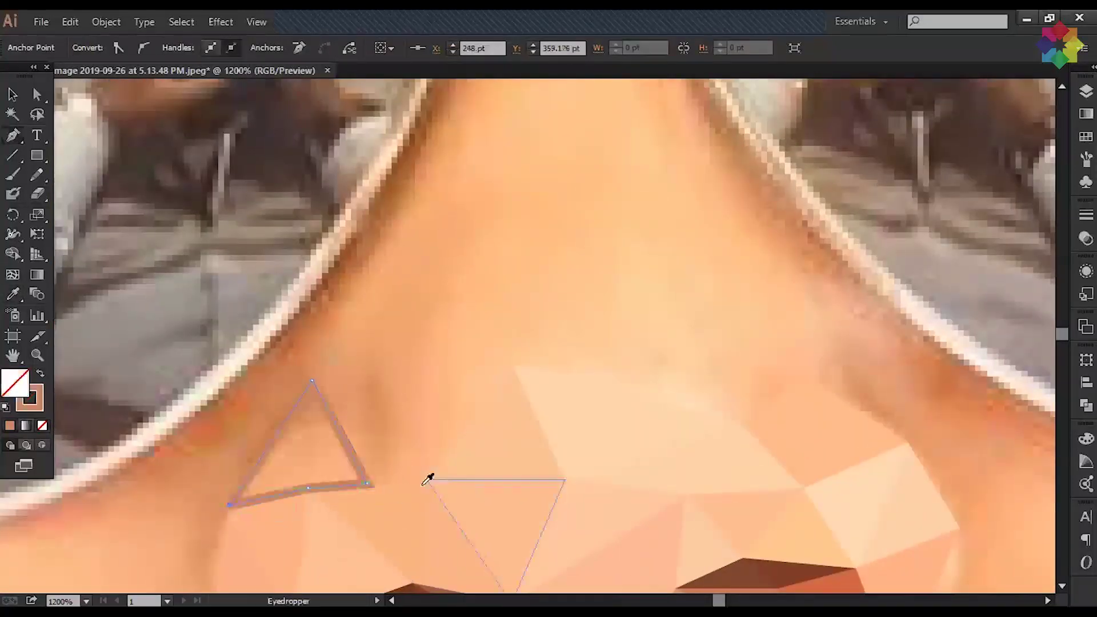
Step: Fill the previous facet with skin colour and outline a four-sided shape on the nose bridge
left_click(740, 423)
left_click(511, 364)
key("i")
left_click(783, 286)
left_click(735, 215)
left_click(625, 215)
Step: Draw a polygon along the side of the nose and fill it with sampled skin colour
left_click(312, 380)
left_click(419, 223)
left_click(432, 294)
left_click(386, 389)
left_click(367, 482)
left_click(312, 380)
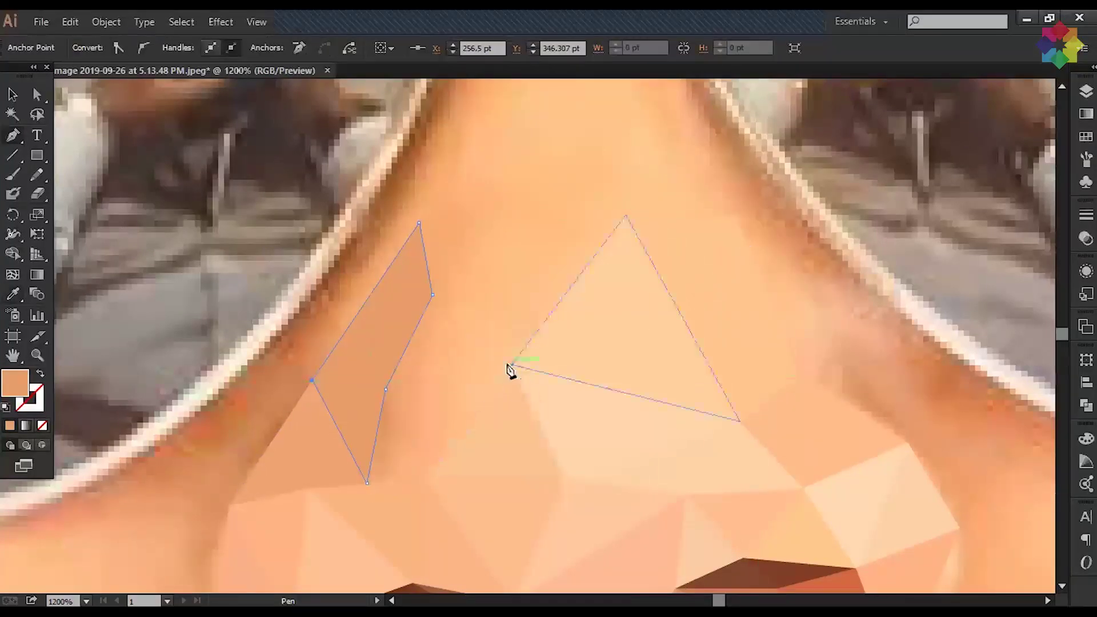
Step: Close and skin-fill the open triangle, then add a filled quadrilateral beside it
left_click(512, 366)
left_click(564, 477)
left_click(436, 480)
left_click(465, 445)
left_click(421, 233)
Step: Finish the last skin-toned triangles on the nose bridge and zoom out to review the nose
left_click(433, 294)
left_click(511, 364)
left_click(625, 214)
left_click(512, 364)
left_click(432, 294)
left_click(386, 389)
left_click(511, 364)
scroll(436, 325, "up", 5)
scroll(592, 428, "down", 10)
key("ctrl+minus")
key("ctrl+minus")
key("ctrl+minus")
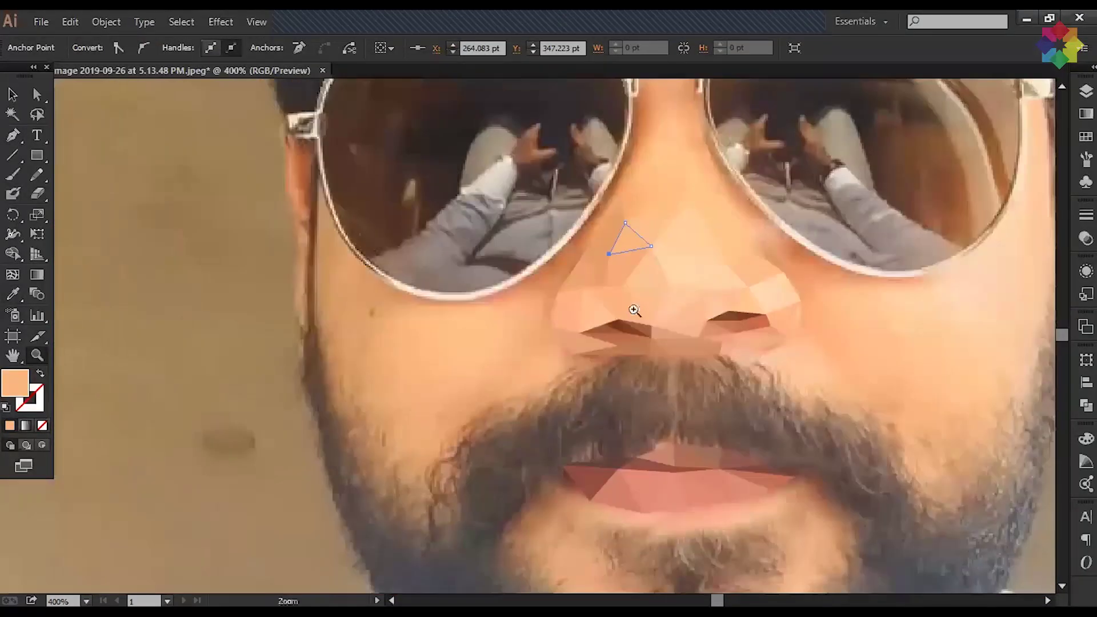
key("v")
Step: Pan up to the hair on top of the head and draw the first hair triangle
scroll(450, 448, "up", 5)
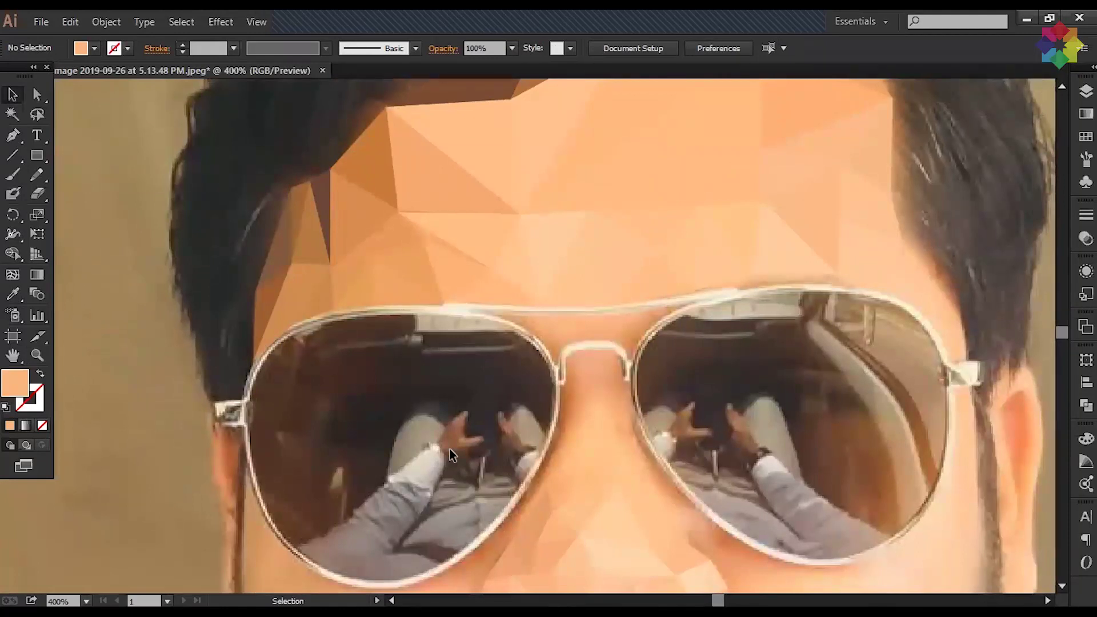
scroll(572, 381, "up", 6)
left_click_drag(572, 380, 538, 409)
key("p")
left_click(605, 232)
left_click(642, 313)
left_click(605, 379)
Step: Fill the hair triangle with a sampled dark hair colour and outline a second one
left_click(237, 212)
left_click(398, 174)
left_click(492, 246)
left_click(237, 212)
left_click(440, 240)
left_click(604, 229)
Step: Fill the hairline triangles with dark hair colour and add one at the hair's right edge
left_click(398, 174)
left_click(492, 245)
left_click(603, 229)
left_click(492, 246)
left_click(604, 229)
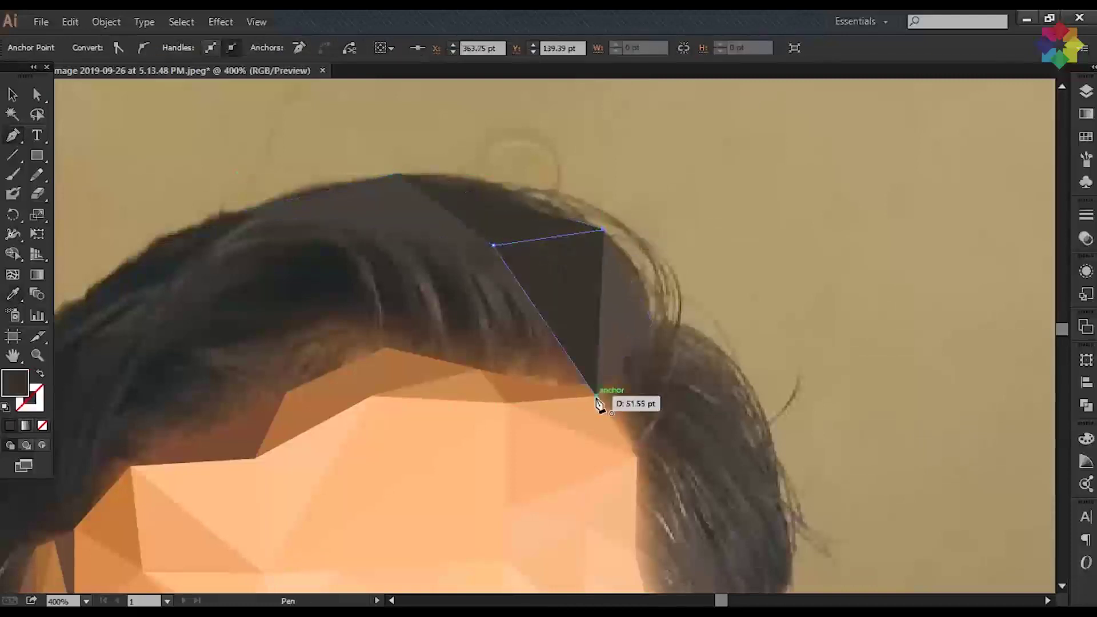
left_click(595, 394)
left_click(492, 245)
Step: Add dark-filled triangles on the upper hair and along the top of the head
left_click_drag(267, 274, 606, 332)
left_click(429, 350)
left_click(595, 336)
left_click(534, 270)
left_click(429, 350)
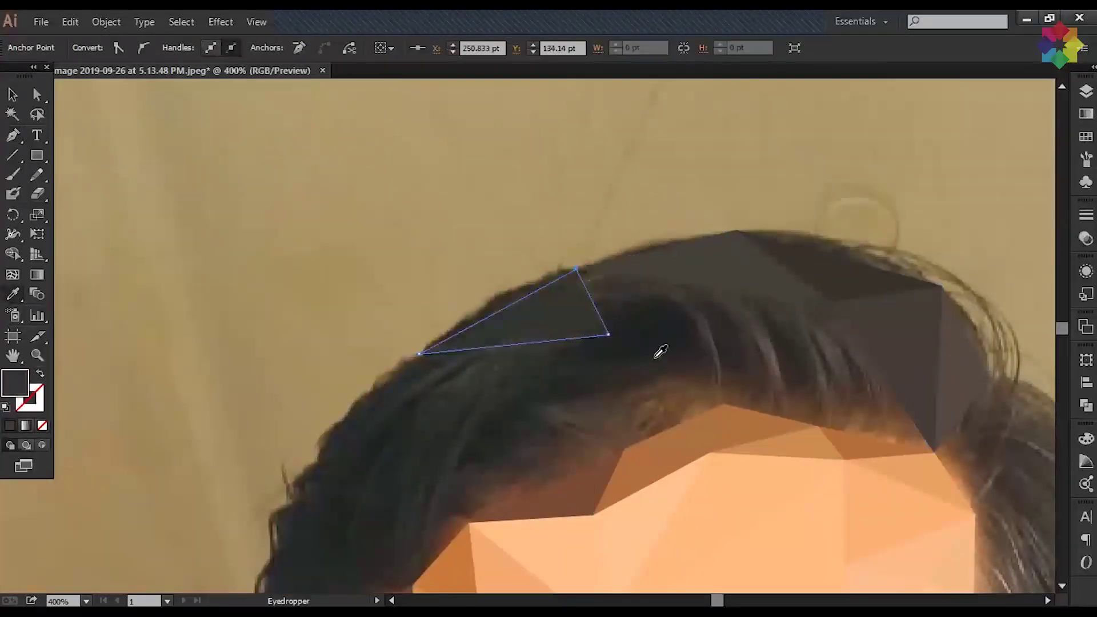
left_click(699, 324)
left_click(831, 301)
left_click(831, 301)
left_click(831, 301)
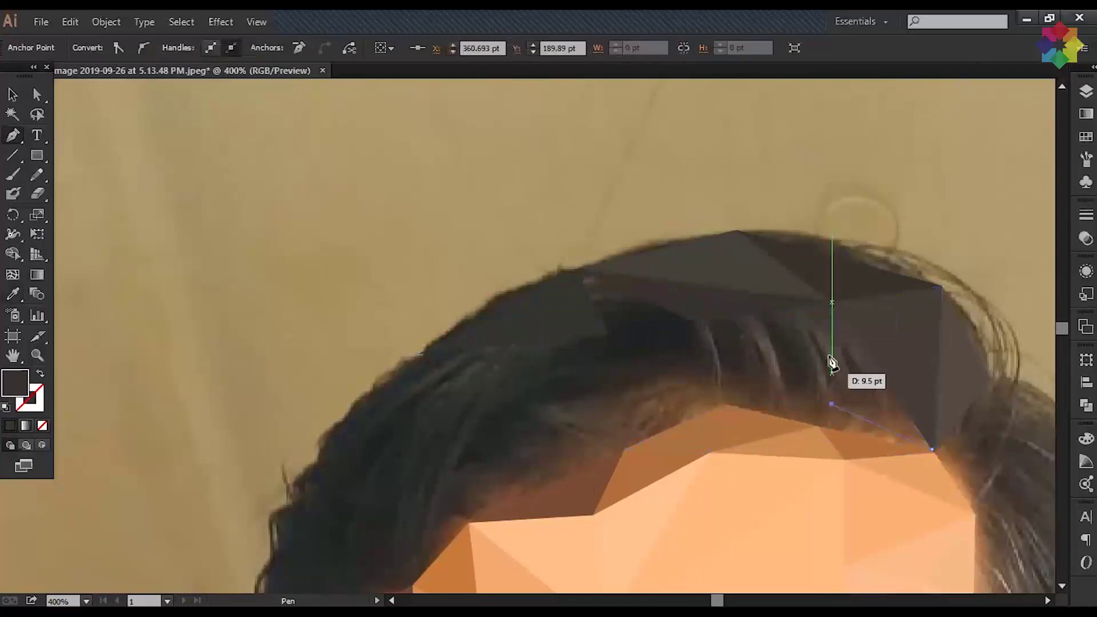
Step: Fill a quadrilateral down the hair's right edge and a small triangle beside it
left_click(831, 403)
left_click(932, 449)
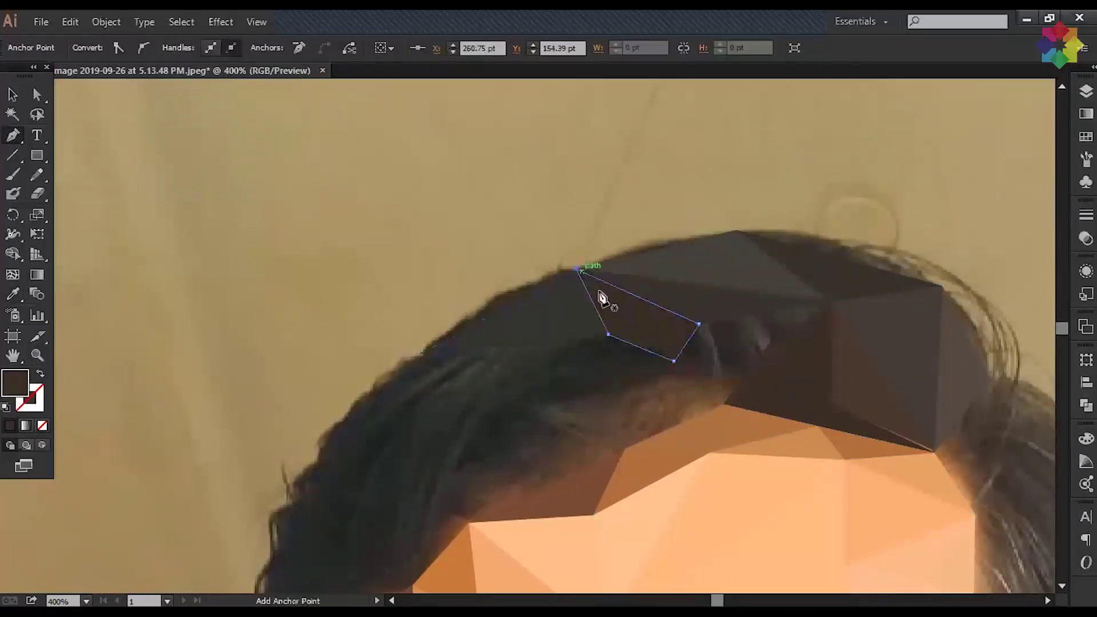
left_click(699, 324)
left_click(768, 344)
left_click(831, 301)
right_click(819, 326)
left_click(904, 78)
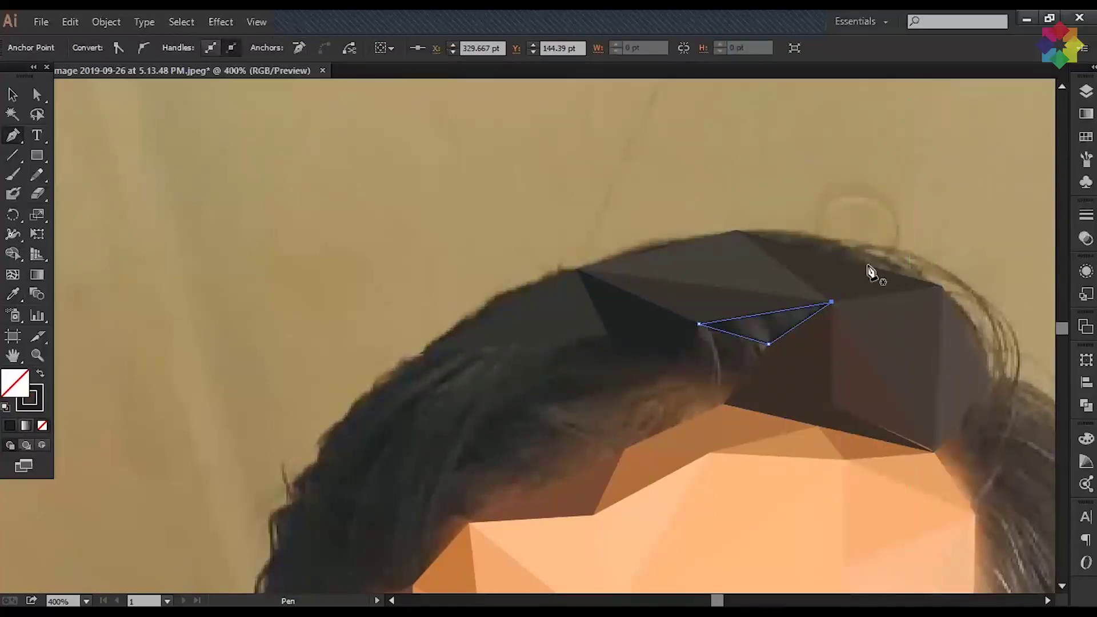
left_click(699, 323)
left_click(768, 343)
Step: Draw and fill a multi-cornered hair shape lower down along the forehead edge
left_click(723, 407)
left_click(699, 323)
left_click(420, 353)
left_click(699, 324)
left_click(723, 404)
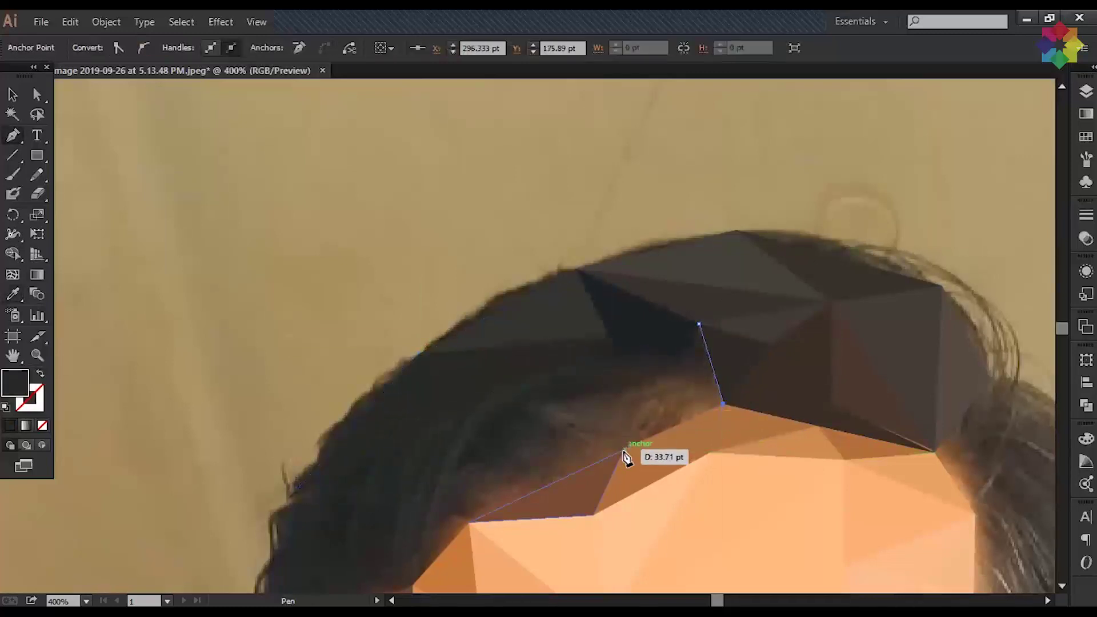
left_click(624, 448)
left_click(673, 361)
left_click(699, 324)
Step: Move to the left hairline and draw a dark-filled triangle up in the hair
left_click(291, 509)
left_click_drag(291, 508, 403, 277)
left_click(456, 336)
left_click(363, 442)
scroll(483, 461, "up", 3)
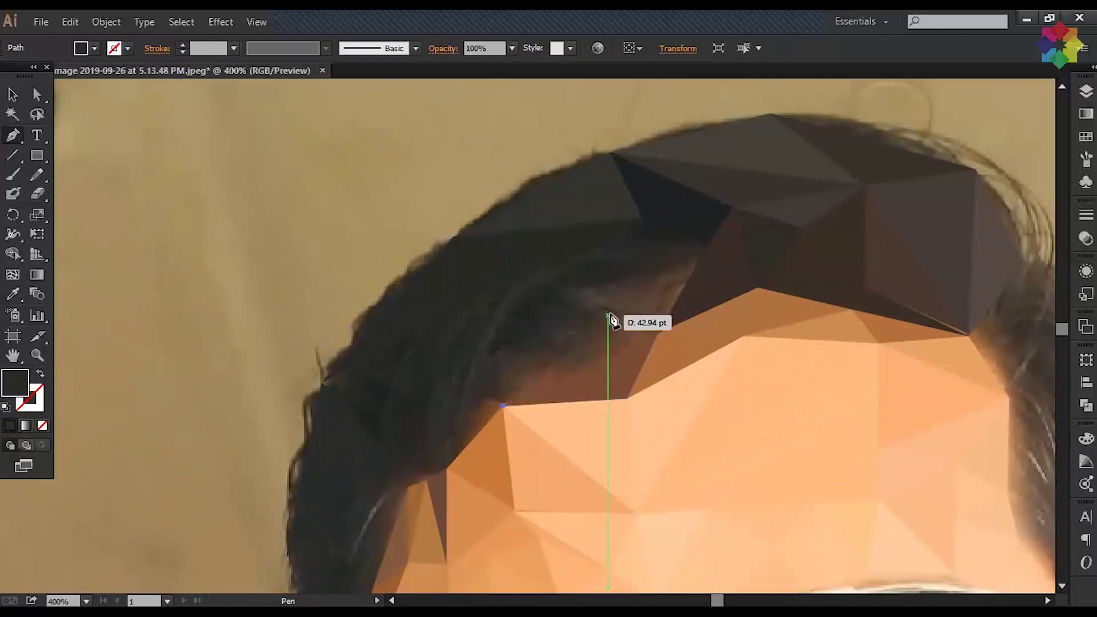
left_click(707, 245)
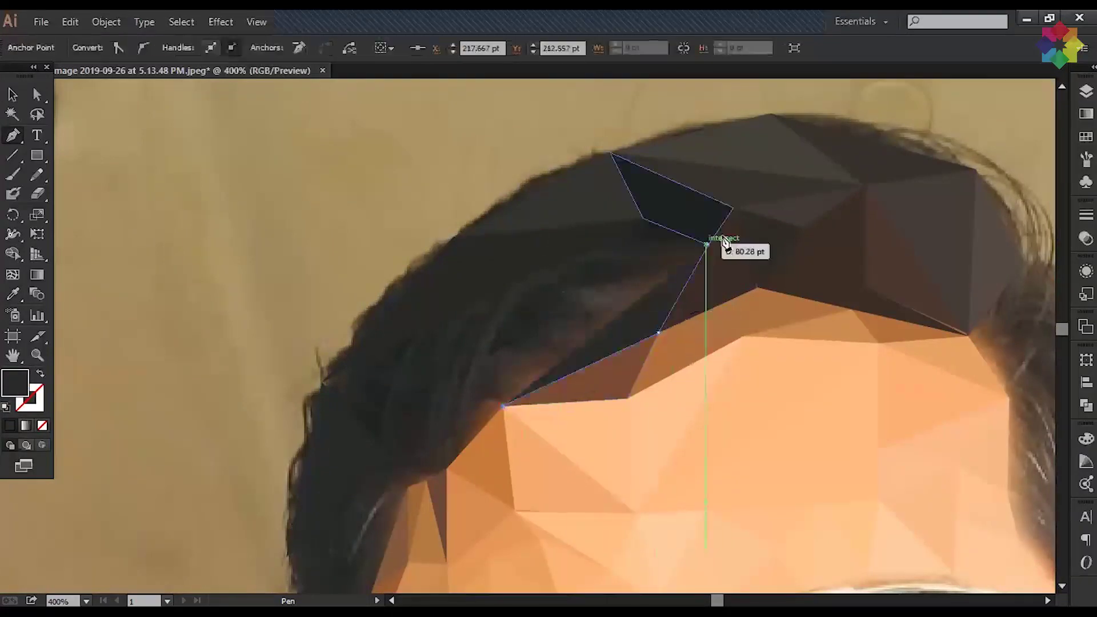
left_click(642, 219)
left_click(321, 381)
Step: Outline further triangles beside it and under the hair edge
left_click(562, 325)
left_click(322, 381)
key("i")
left_click(537, 341)
key("p")
left_click(322, 382)
left_click(563, 325)
left_click(503, 406)
left_click(322, 382)
Step: Add one more triangle below the hairline and fill it with sampled hair colour
key("i")
left_click(519, 340)
key("p")
left_click(322, 382)
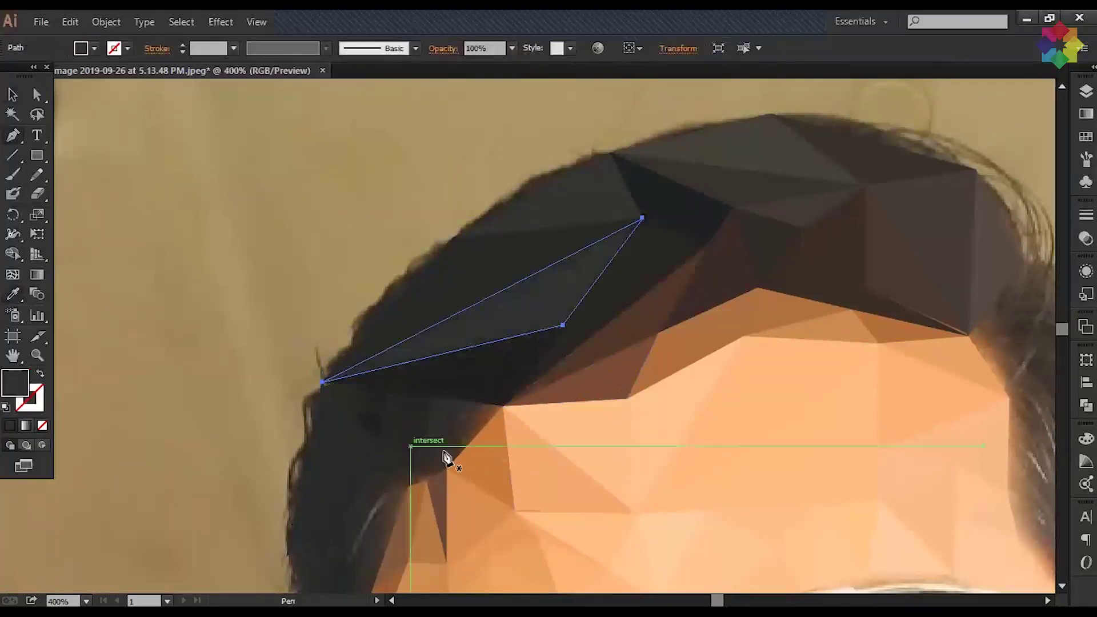
left_click(445, 468)
left_click(321, 381)
key("i")
scroll(497, 367, "down", 5)
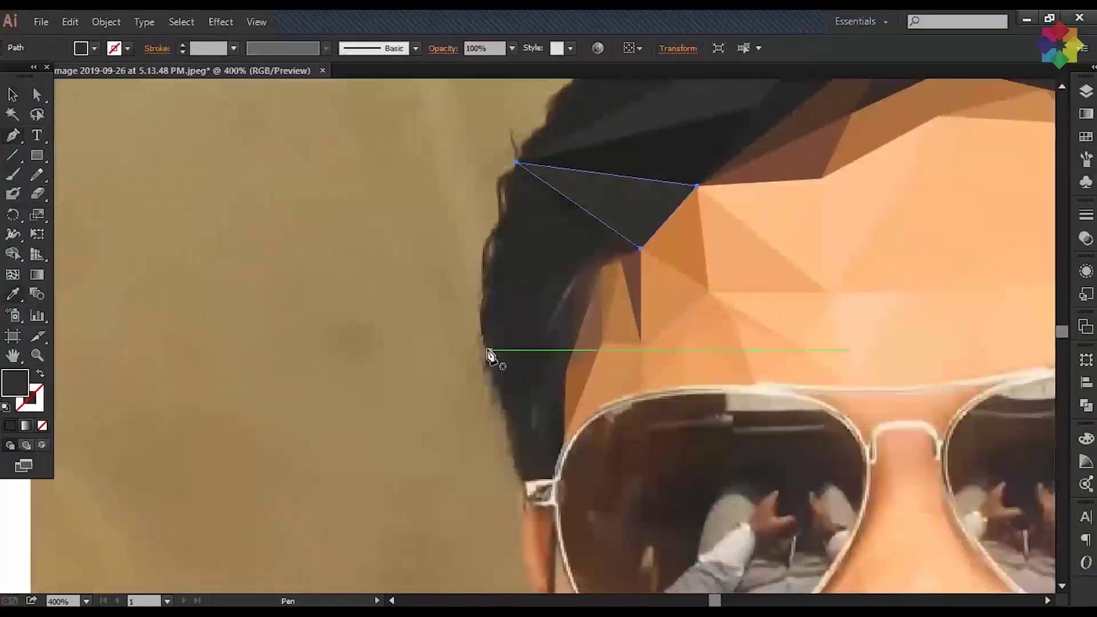
Step: Draw a dark quadrilateral facet at the temple between the hair edge and side hair
key("p")
left_click(480, 337)
left_click(523, 480)
left_click(516, 163)
left_click(619, 261)
key("p")
left_click(570, 236)
Step: Add a facet down the side hair and sideburn, snapping its corner onto the neighbouring vertex
left_click(567, 365)
left_click(480, 337)
left_click(570, 236)
scroll(565, 294, "down", 5)
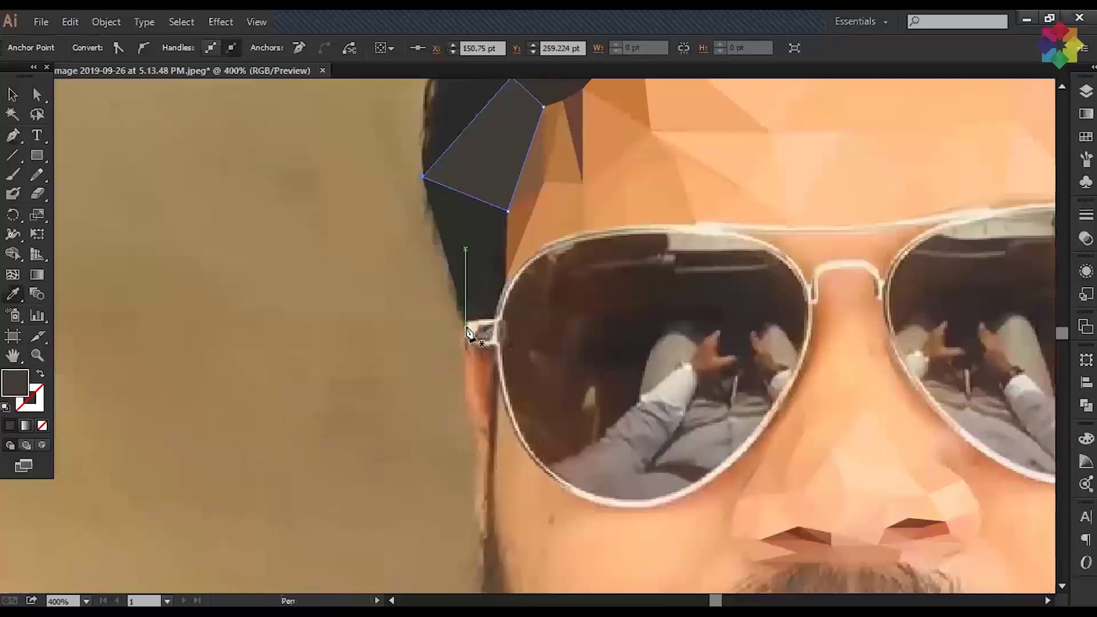
left_click(470, 318)
left_click_drag(688, 421, 468, 376)
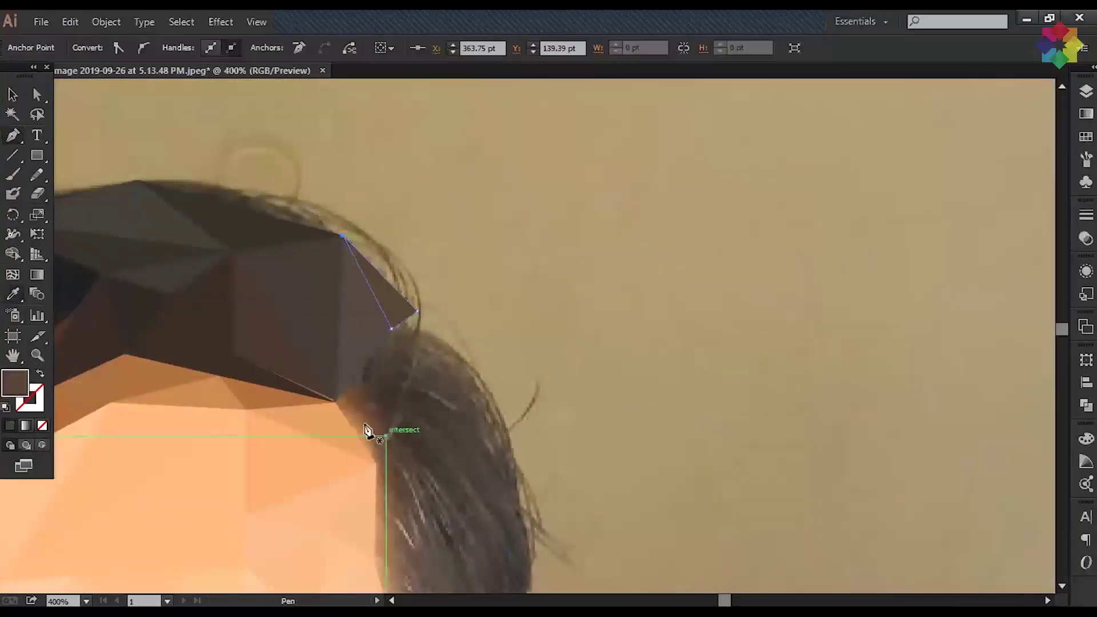
scroll(571, 342, "up", 8)
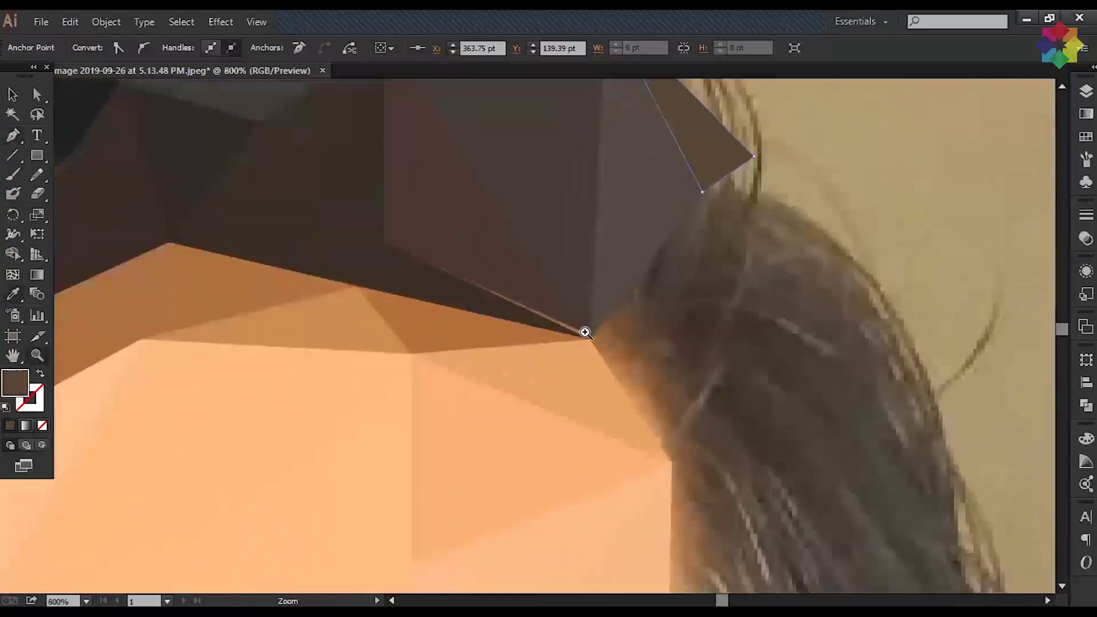
left_click_drag(549, 350, 567, 370)
scroll(583, 500, "down", 4)
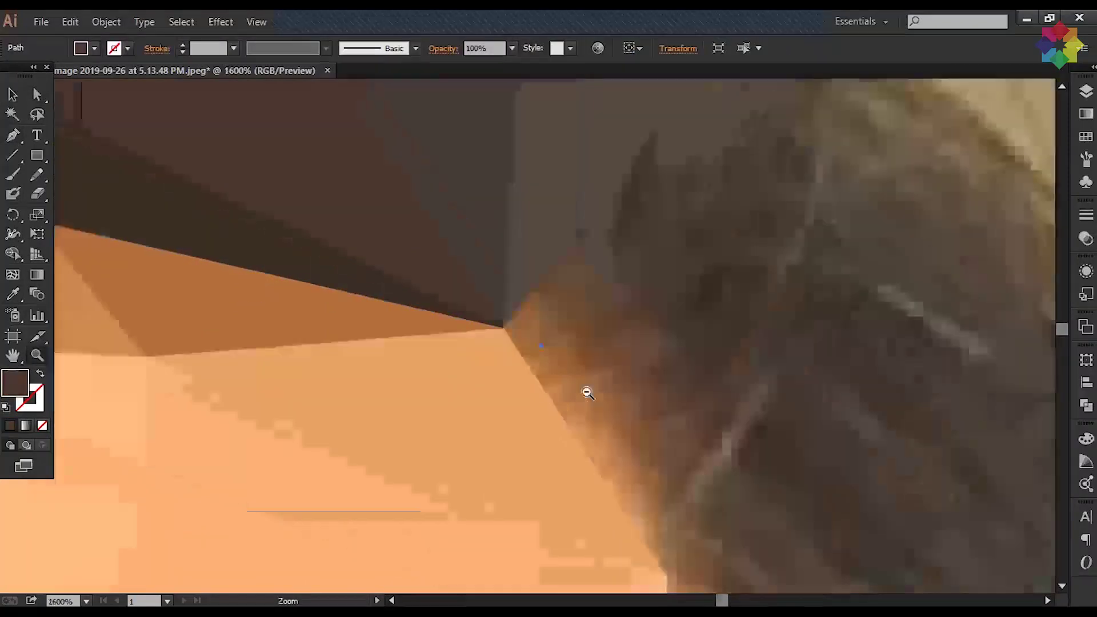
Step: Draw a filled triangle at the hair's right edge
key("p")
left_click(475, 455)
left_click(413, 358)
left_click(537, 222)
left_click(475, 455)
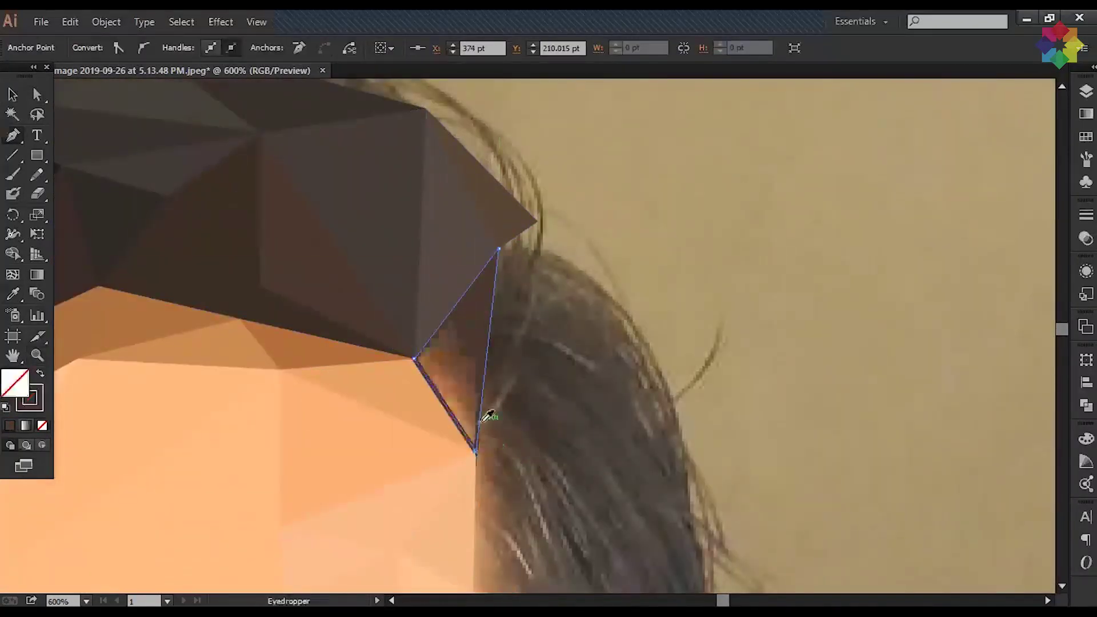
Step: Add a small triangle at the hair tip and a dark polygon down the hair's outer edge
left_click(538, 251)
left_click(499, 249)
left_click(537, 222)
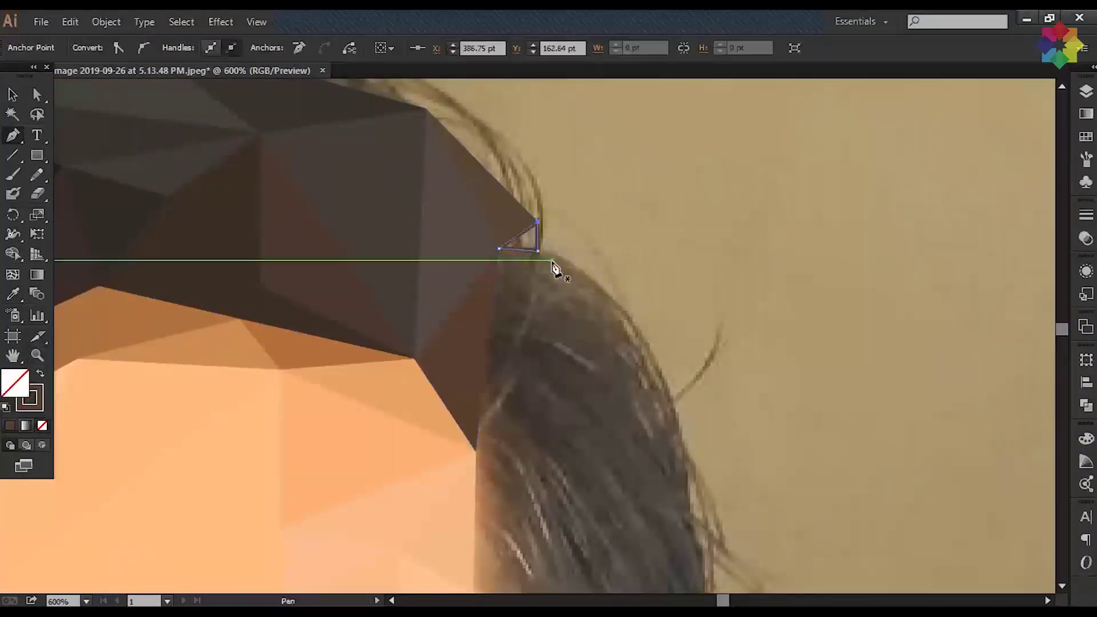
left_click(538, 251)
left_click(629, 310)
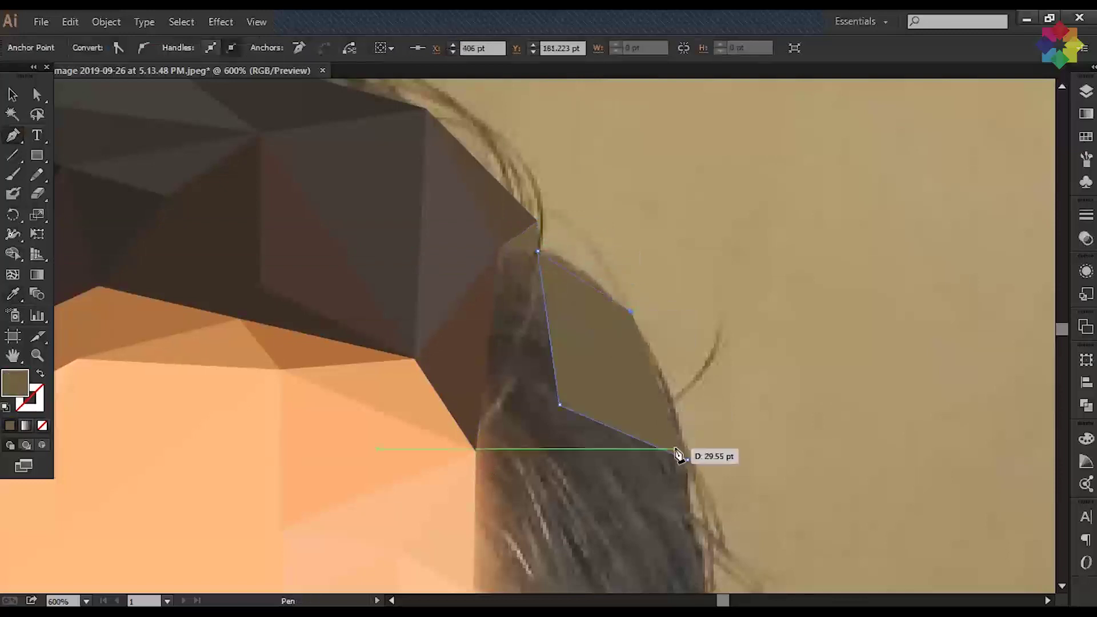
left_click(682, 457)
left_click(475, 455)
left_click(538, 251)
Step: Draw a quadrilateral beside the polygon and fill it with the dark hair colour
left_click(498, 249)
left_click(538, 251)
left_click(560, 406)
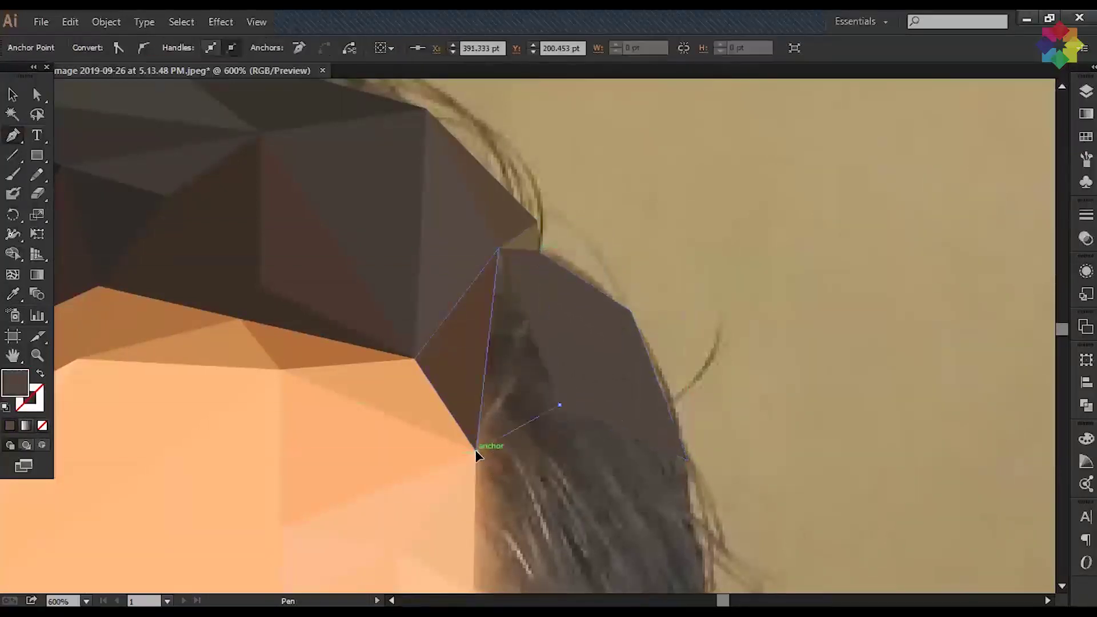
left_click(475, 455)
left_click(499, 249)
key("i")
left_click(468, 367)
Step: Draw another triangle on the side hair
key("p")
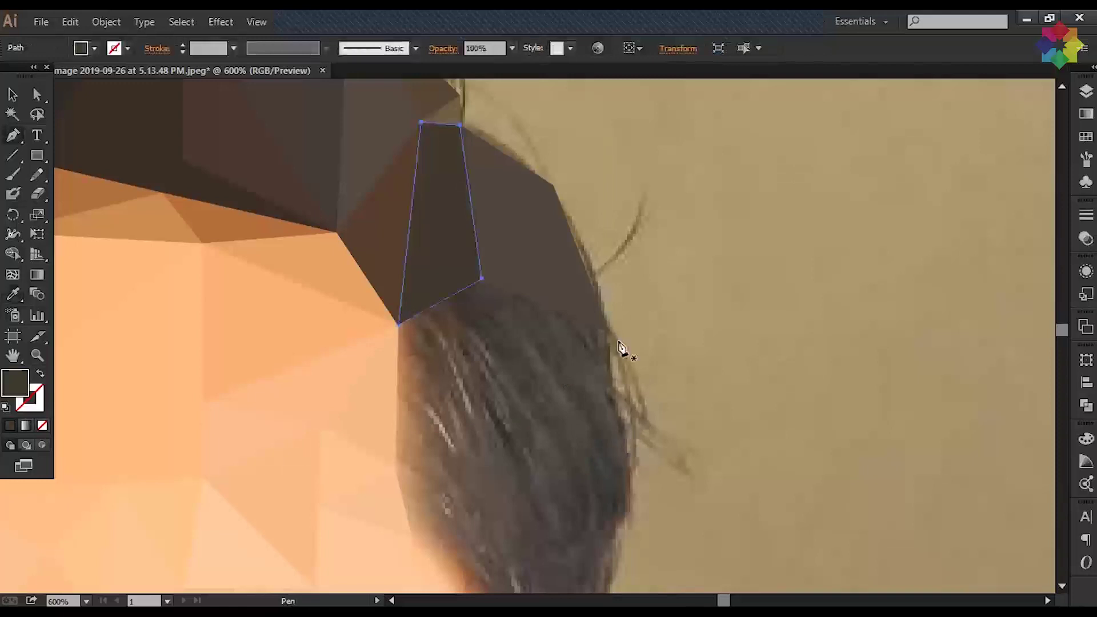
left_click(482, 279)
left_click(609, 332)
left_click(399, 324)
left_click(482, 279)
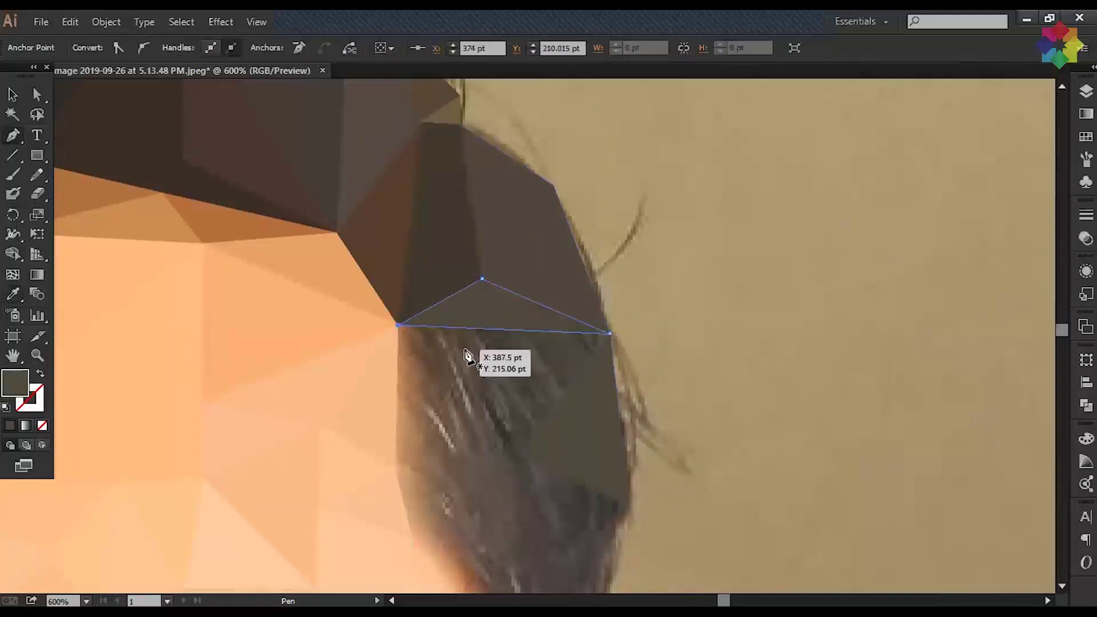
Step: Add a triangle below it on the lower side hair and sample the hair colour
left_click_drag(466, 356, 571, 278)
left_click(717, 256)
left_click(622, 375)
left_click(504, 248)
left_click(716, 256)
Step: Draw a triangle on the sideburn and sample its hair colour
key("i")
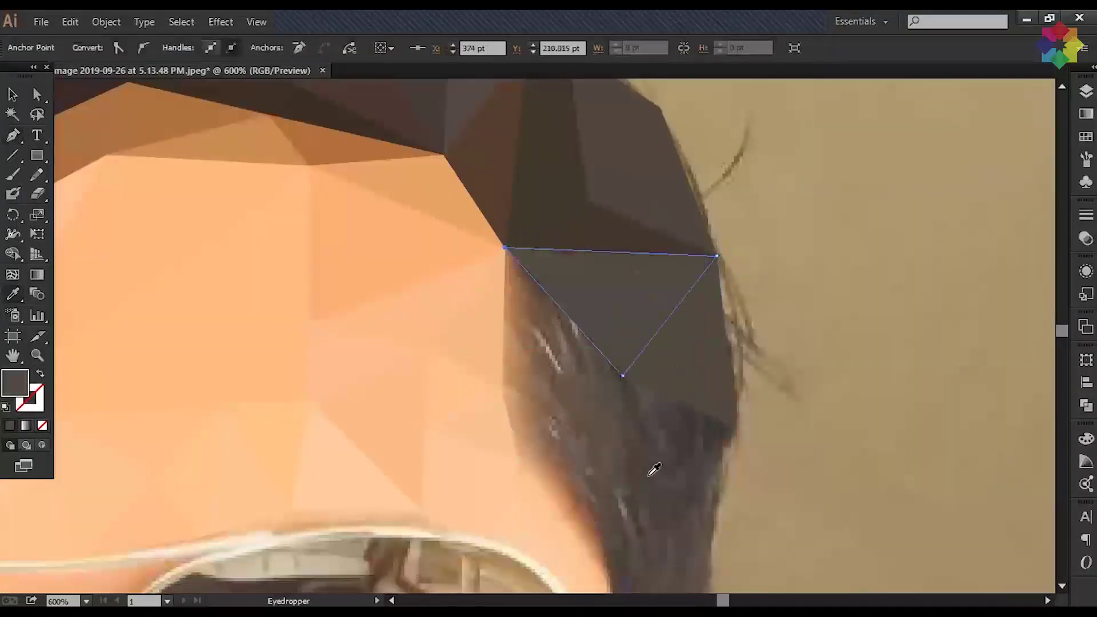
left_click_drag(654, 468, 594, 315)
left_click(459, 313)
left_click(678, 280)
left_click(564, 226)
left_click(459, 313)
Step: Fill the earlier triangle dark, then draw and fill a dark triangle at the upper hair edge
key("i")
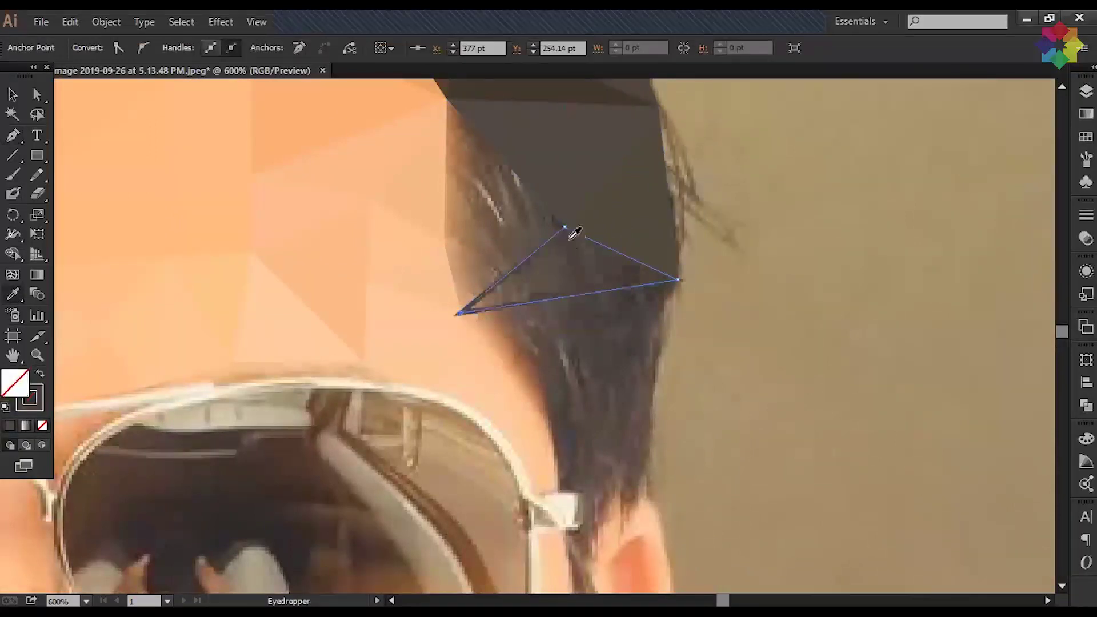
left_click(574, 233)
left_click_drag(451, 110, 477, 216)
left_click(471, 205)
left_click(590, 333)
left_click(469, 349)
left_click(471, 204)
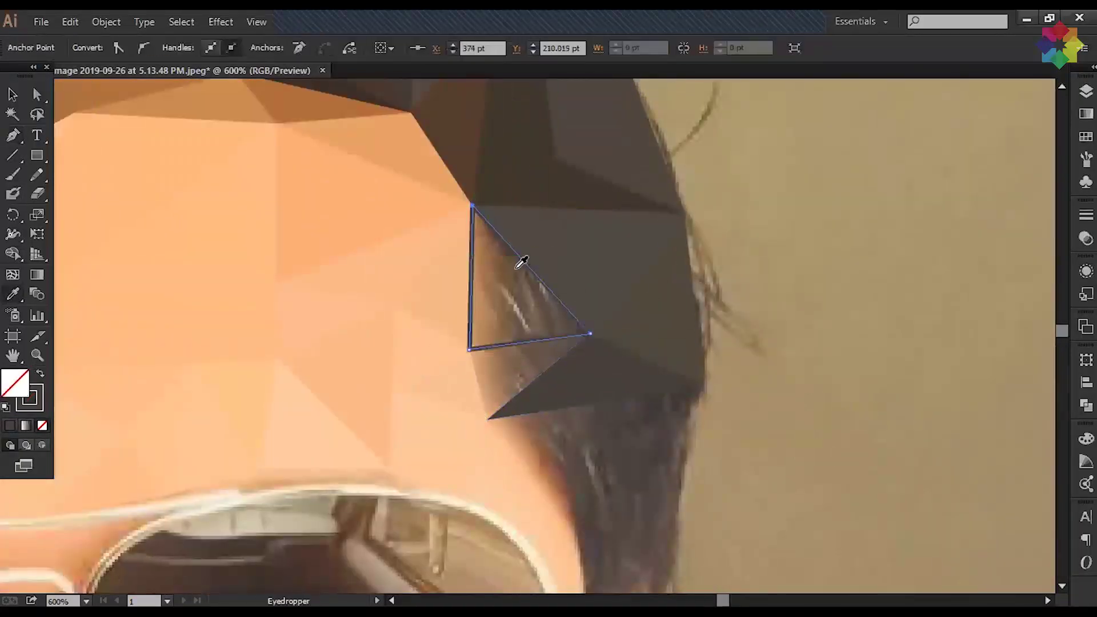
left_click(542, 272)
Step: Draw a dark triangle facet on the sideburn
key("p")
left_click_drag(579, 416, 503, 308)
left_click(499, 300)
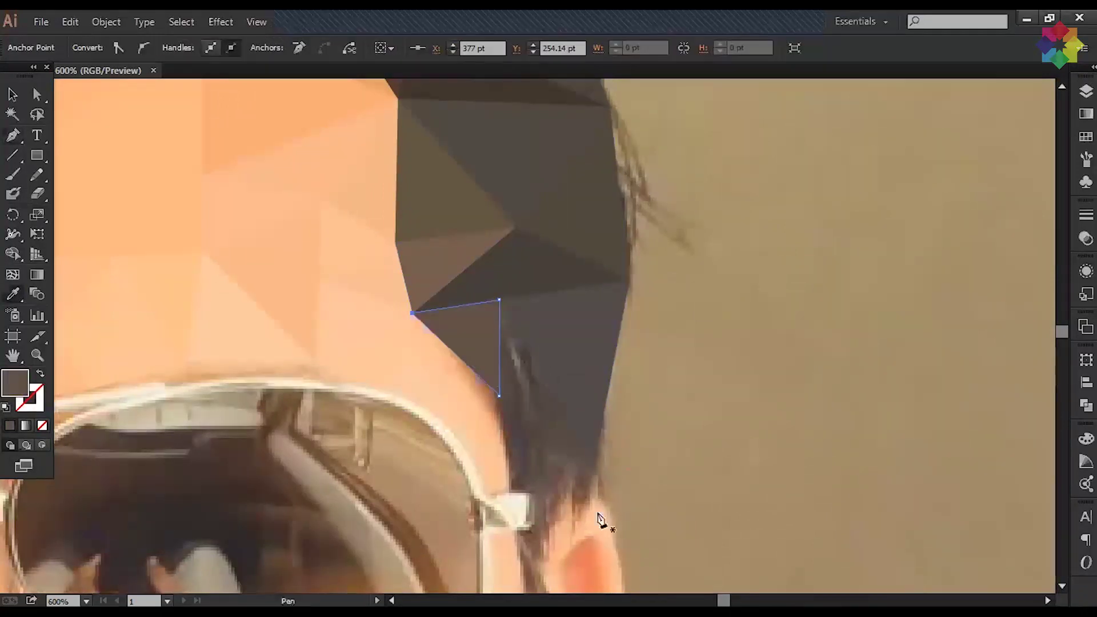
left_click(535, 505)
left_click(412, 313)
left_click(382, 390)
left_click(455, 435)
left_click(499, 395)
Step: Draw and fill a shape above the sunglasses arm, then undo the mistaken shape
left_click(521, 509)
left_click(499, 300)
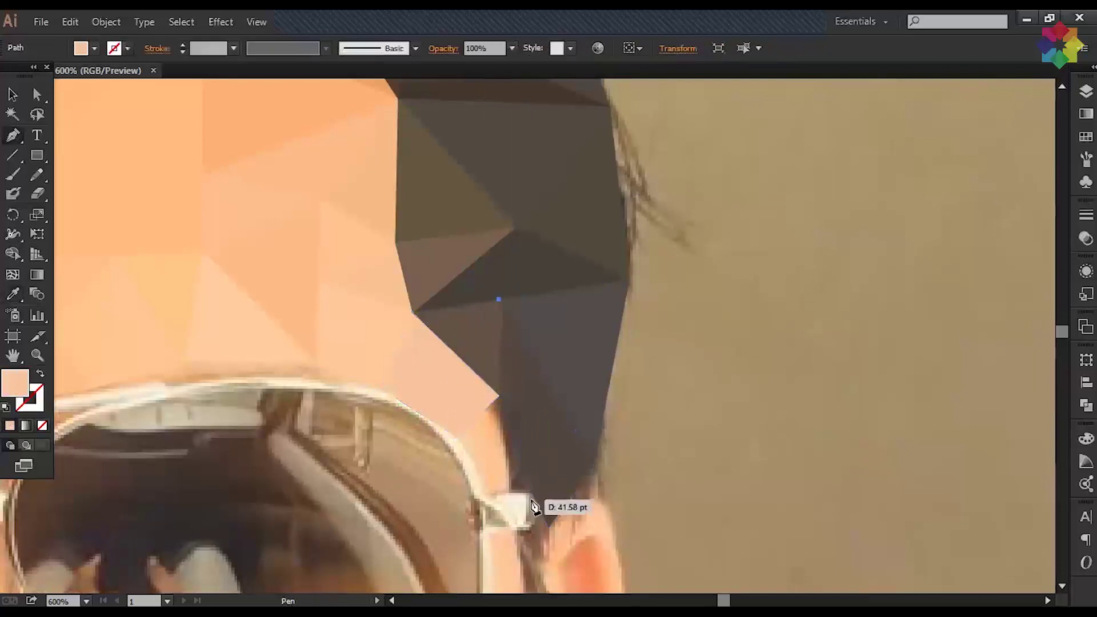
left_click(531, 491)
left_click(485, 491)
left_click(455, 436)
key("i")
left_click(586, 463)
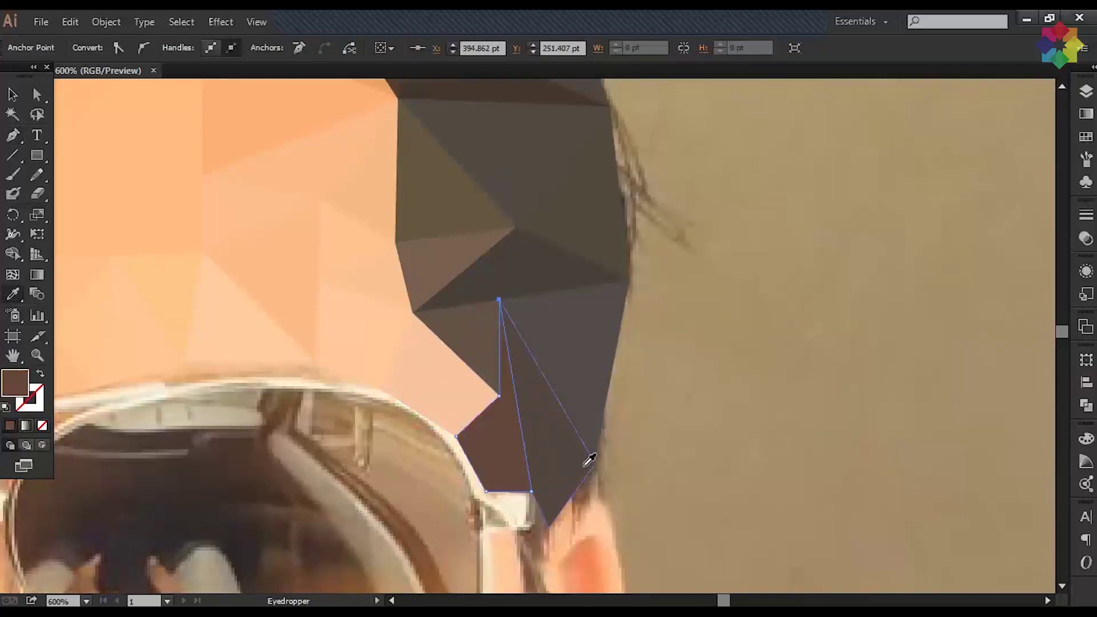
key("ctrl+z")
key("ctrl+z")
key("ctrl+z")
Step: Redraw the triangle along the sunglasses arm edge
left_click(532, 491)
left_click(510, 491)
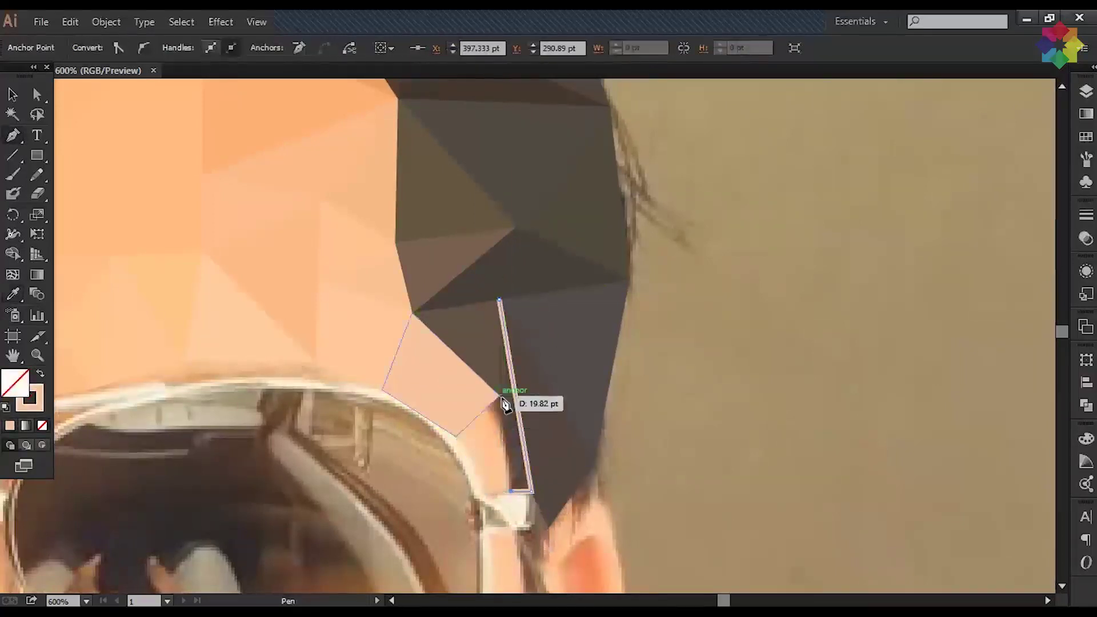
left_click(456, 437)
left_click(484, 494)
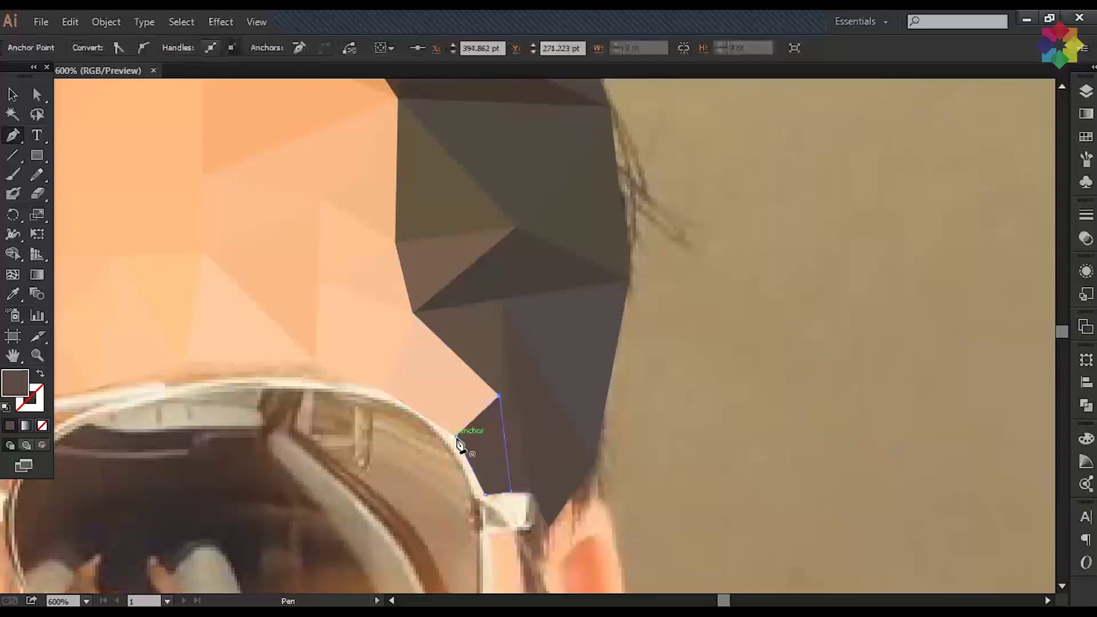
left_click(457, 441)
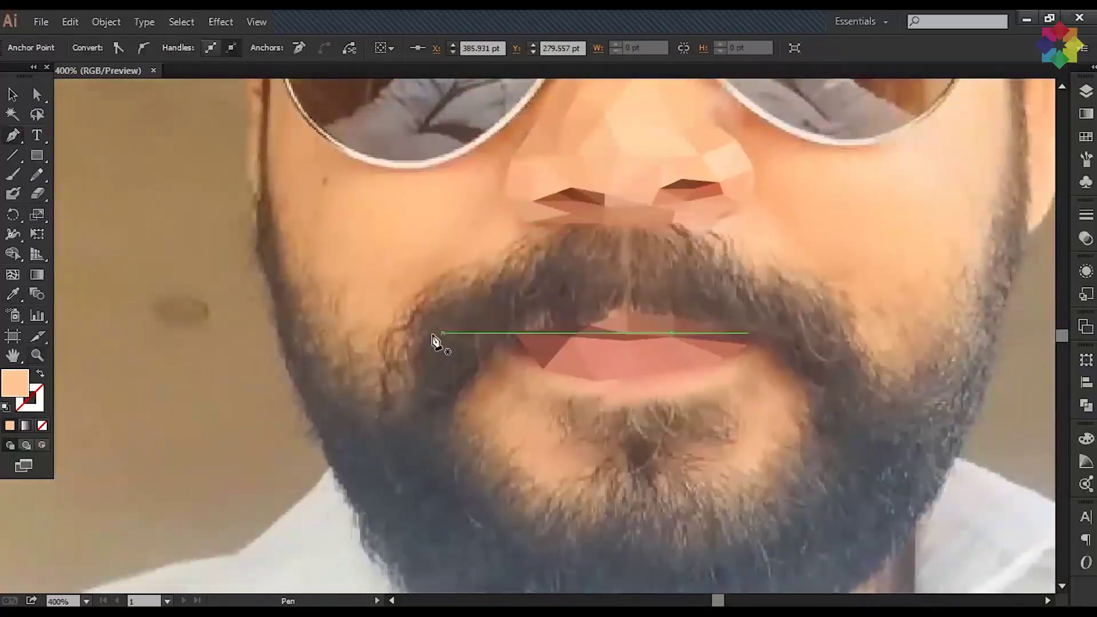
Step: Outline the first triangle on the mustache above the lips
left_click(395, 311)
left_click(493, 256)
left_click(557, 305)
left_click(395, 312)
Step: Draw triangles under the right nostril and beside the first mustache triangle
left_click(607, 226)
left_click(557, 305)
left_click(492, 256)
left_click(674, 223)
left_click(762, 274)
left_click(650, 275)
Step: Close a triangle beside the nose and begin one at the mustache's left end
left_click(672, 223)
left_click(609, 224)
left_click(626, 311)
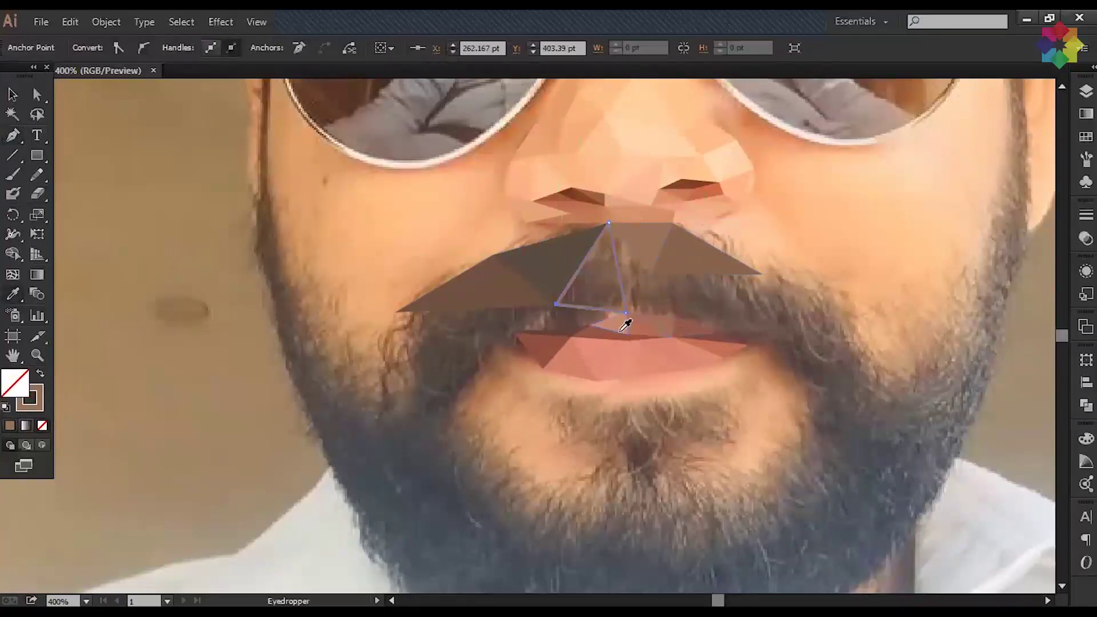
left_click(395, 312)
left_click(383, 375)
left_click(468, 380)
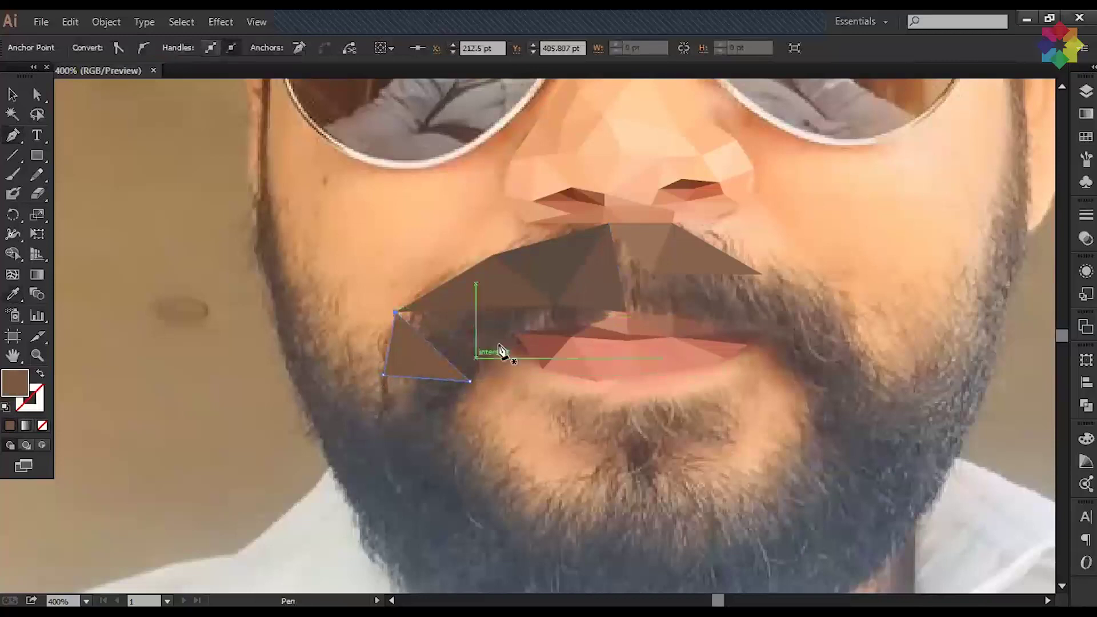
Step: Zoom closer and outline a triangle under the mustache's left side, above the upper lip
left_click(645, 336)
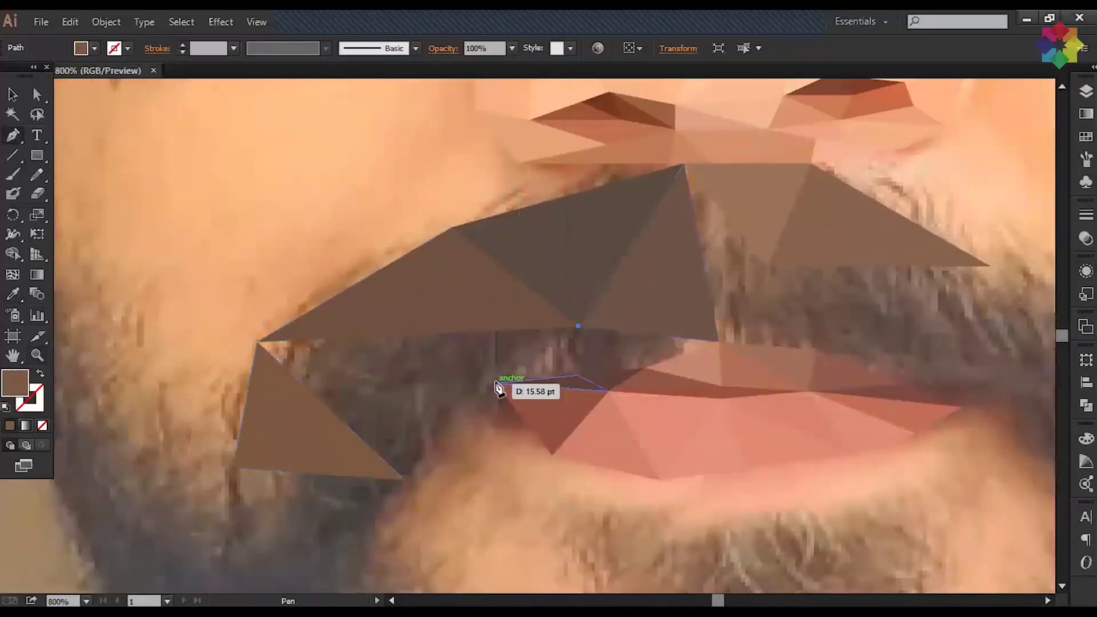
left_click(495, 382)
left_click(258, 342)
left_click(578, 326)
left_click(405, 479)
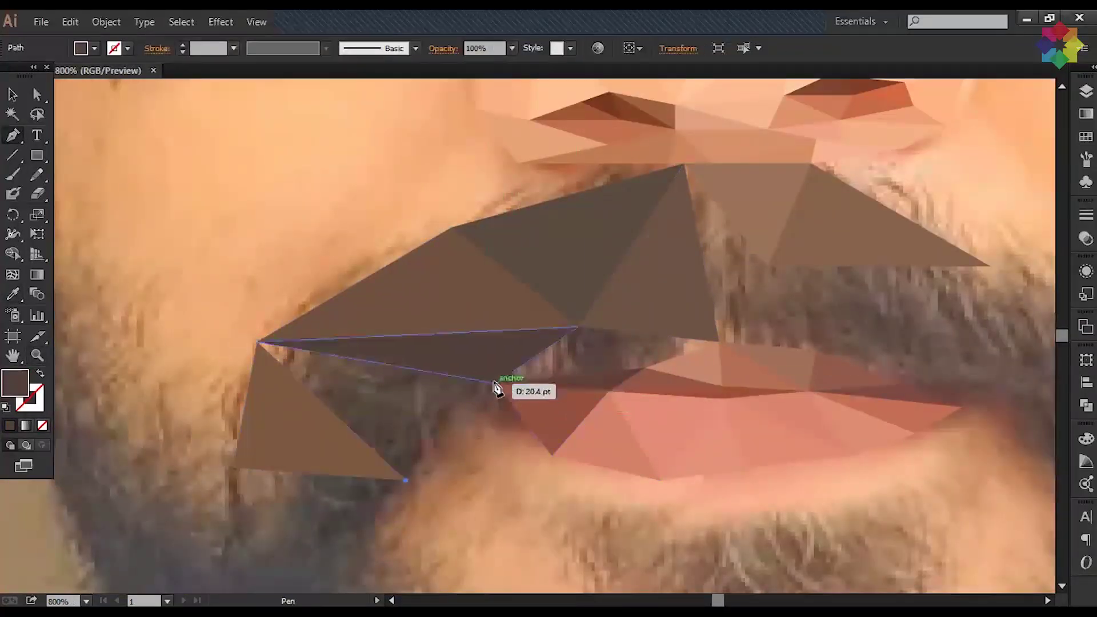
left_click(496, 382)
left_click(406, 480)
Step: Fill that triangle with sampled grey and outline a four-sided shape along the upper lip
key("i")
left_click(379, 397)
key("p")
left_click(577, 326)
left_click(718, 341)
left_click(645, 367)
left_click(496, 382)
Step: Sample a fill for the upper-lip shape and outline another mustache triangle
key("i")
key("p")
left_click(437, 453)
left_click(402, 276)
left_click(485, 378)
left_click(437, 453)
Step: Add triangles on the mustache's right side and below its centre
left_click(706, 378)
left_click(848, 432)
left_click(682, 511)
left_click(485, 378)
left_click(437, 453)
left_click(533, 460)
left_click(708, 378)
left_click(486, 378)
left_click(533, 461)
left_click(708, 378)
Step: Fill the under-mustache triangle with the mustache's grey and outline a dark triangle beside it
key("i")
scroll(593, 455, "down", 3)
left_click(592, 372)
left_click(619, 413)
left_click(680, 435)
left_click(708, 295)
Step: Close the dark triangle on the mustache's right side
key("i")
left_click(732, 428)
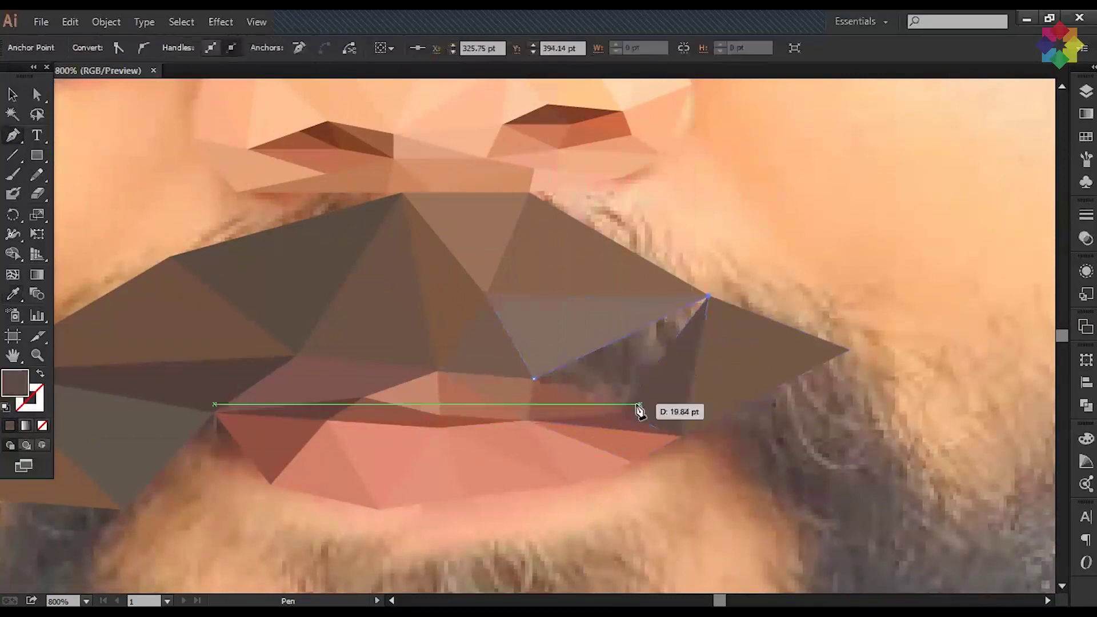
left_click(618, 412)
left_click(709, 295)
scroll(629, 472, "down", 3)
Step: Outline a dark triangle at the mustache's right end
left_click(543, 318)
left_click(694, 304)
left_click(638, 393)
left_click(543, 319)
left_click(544, 319)
Step: Close the mustache-tip triangle and fill it with a sampled colour
left_click(713, 233)
key("i")
key("p")
left_click(542, 319)
Step: Draw a triangle on the jaw below the mustache tip
left_click(694, 298)
left_click(713, 233)
left_click(659, 475)
left_click(744, 414)
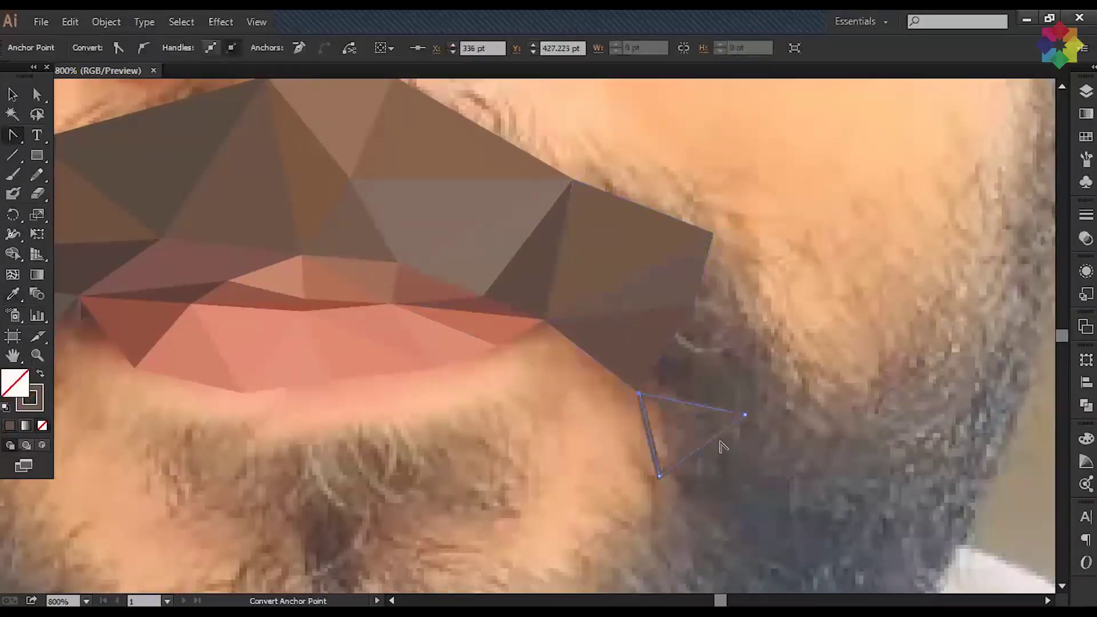
left_click(694, 304)
Step: Add triangles below and at the mustache's right tip, then bring the chin into view
left_click(639, 393)
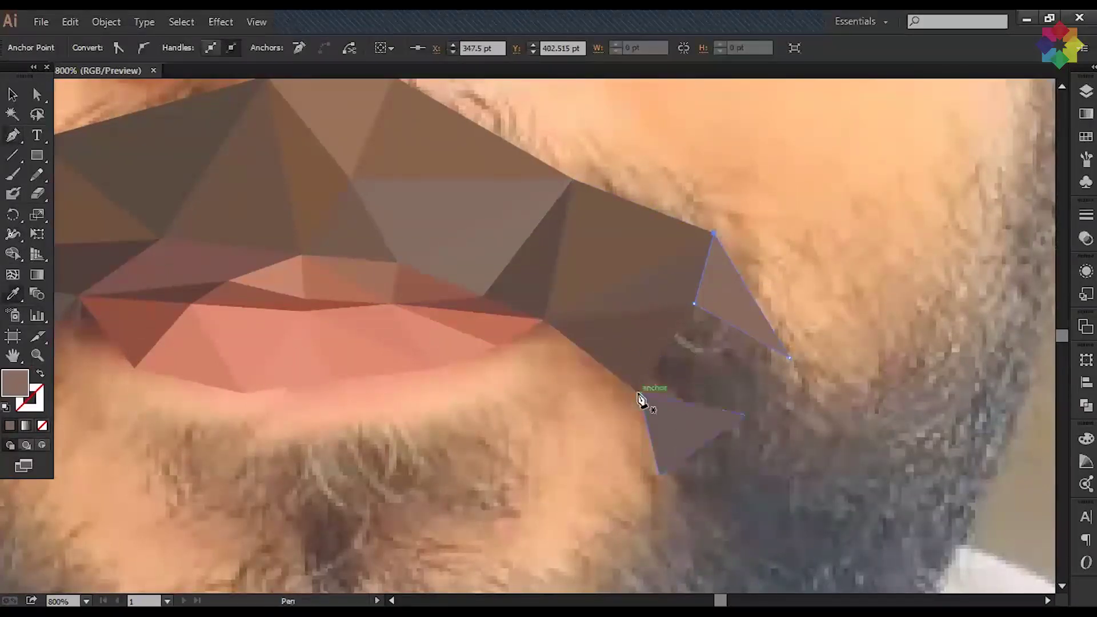
left_click(744, 414)
left_click(788, 358)
left_click(694, 303)
mouse_move(867, 397)
left_mouse_down()
mouse_move(639, 460)
mouse_move(837, 432)
left_mouse_up()
Step: Outline a triangle beneath the lower lip
left_click(635, 452)
left_click(605, 452)
left_click(800, 306)
left_click(728, 408)
left_click(869, 417)
left_click(800, 306)
Step: Close the triangle under the lip and fill it with sampled brown
left_click(291, 244)
left_click(432, 272)
left_click(345, 328)
left_click(291, 244)
key("i")
left_click(342, 284)
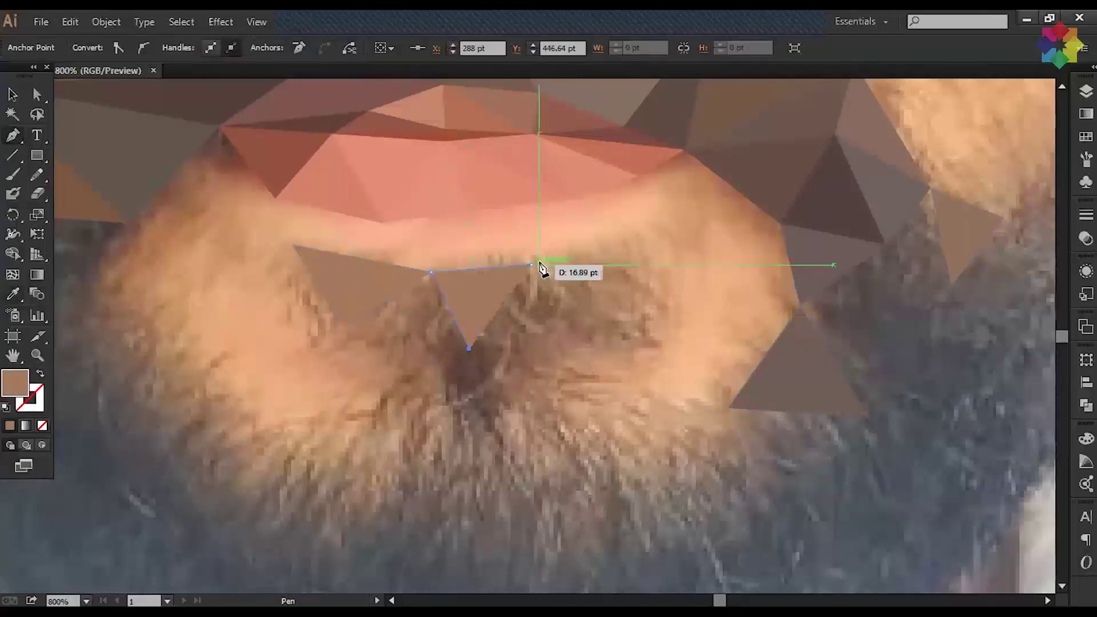
left_click(484, 297)
key("p")
Step: Outline a neighbouring chin triangle and fill it with a sampled colour
left_click(532, 264)
left_click(607, 297)
left_click(626, 238)
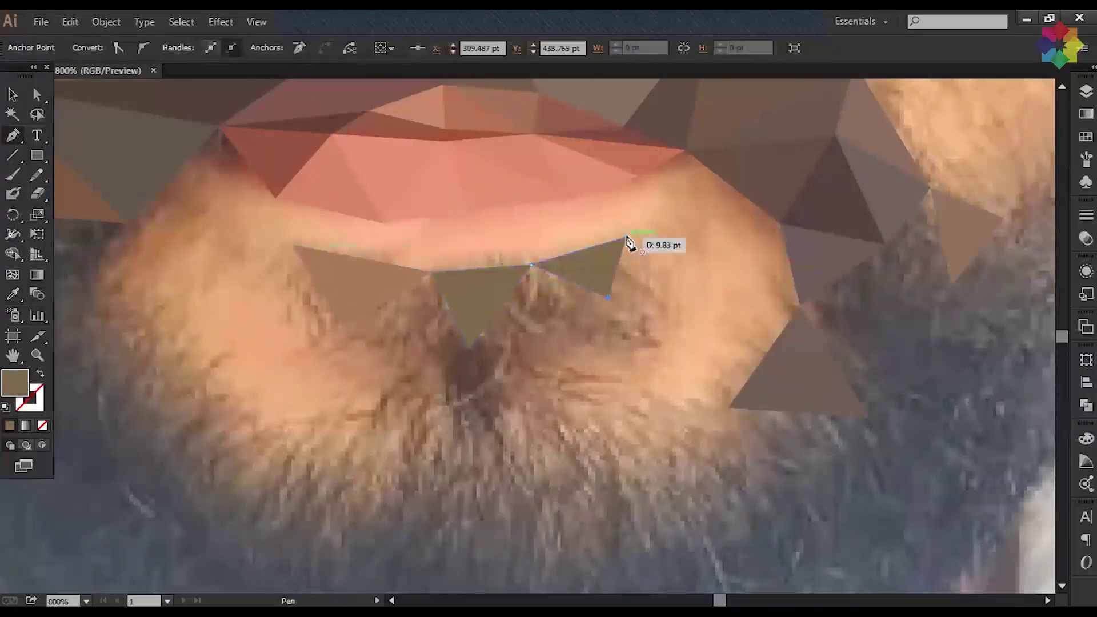
key("p")
left_click(350, 330)
Step: Add a dark triangle below the chin triangles and a joining shape filled with sampled brown
left_click(465, 345)
left_click(431, 394)
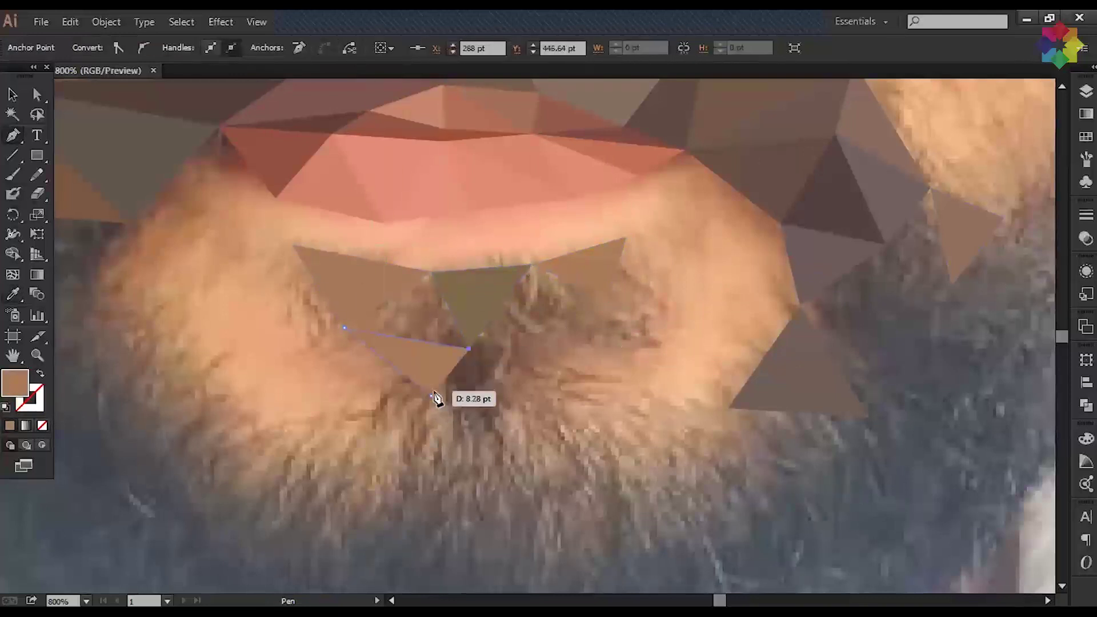
left_click(349, 330)
left_click(468, 348)
left_click(538, 348)
left_click(607, 294)
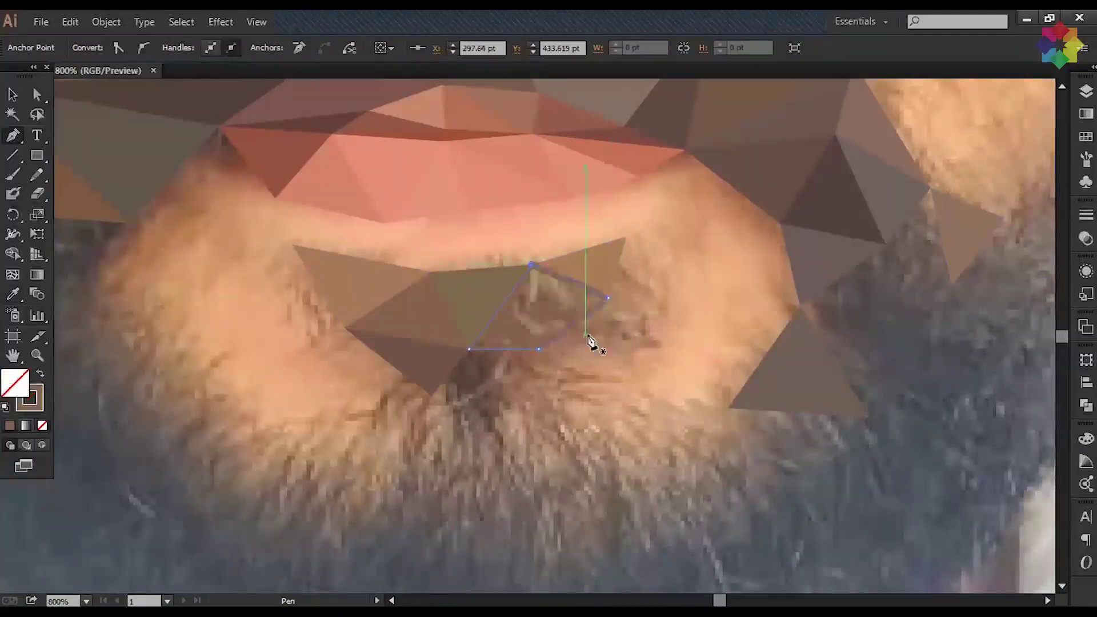
key("i")
left_click(559, 303)
key("p")
Step: Outline a small triangle lower on the chin and a shape from the chin centre
left_click(368, 447)
left_click(430, 395)
left_click(455, 447)
left_click(468, 349)
left_click(524, 403)
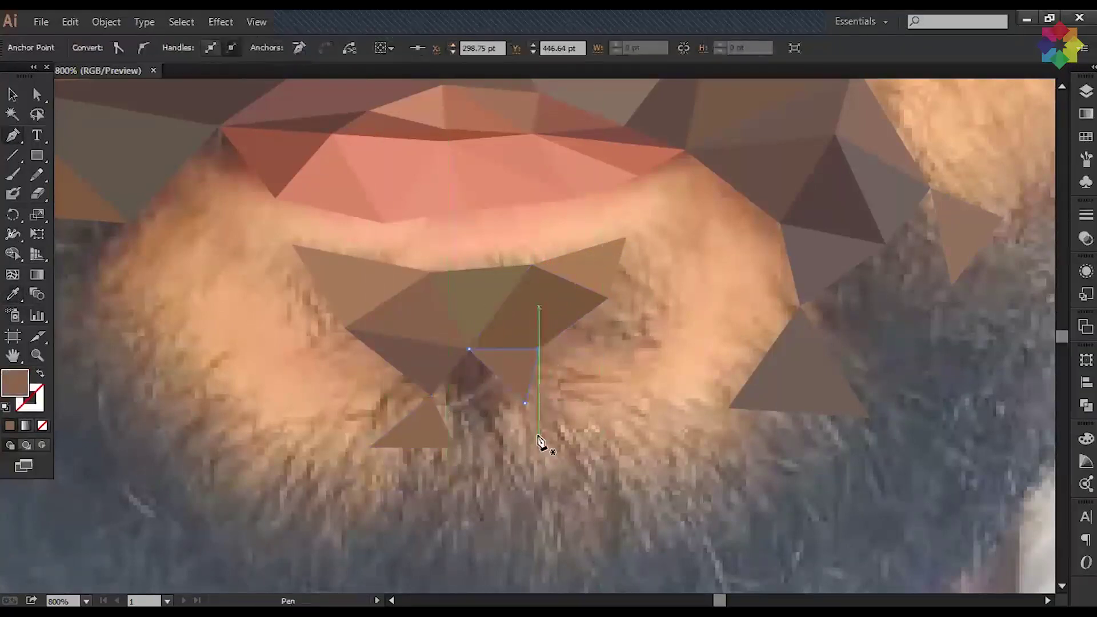
left_click(432, 394)
left_click(432, 396)
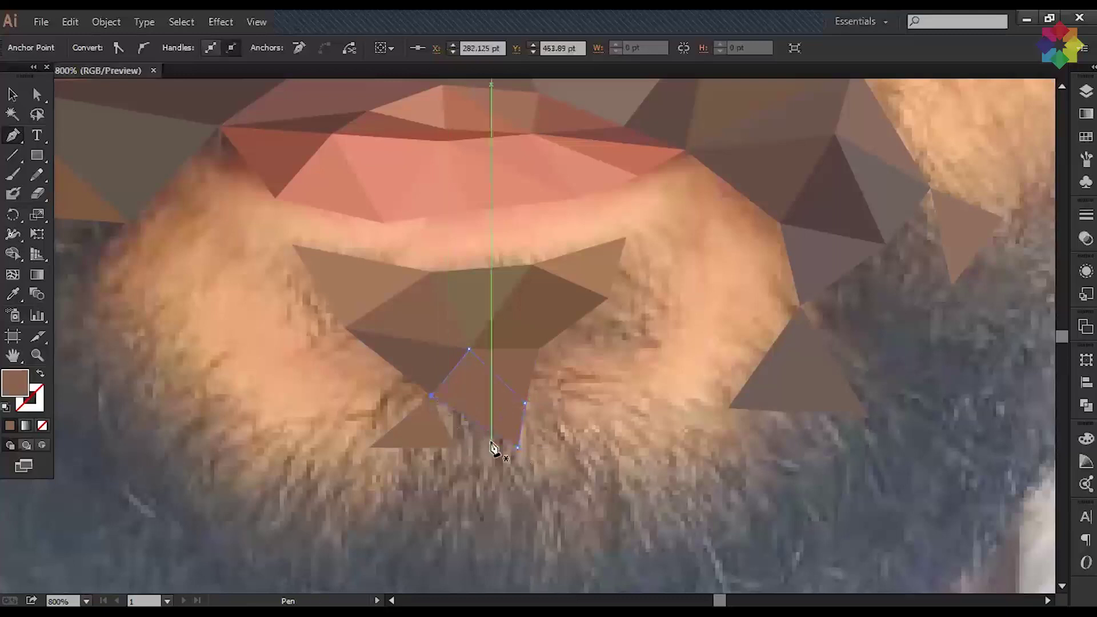
Step: Fill the chin shape with a darker sampled colour and outline a triangle on the chin's right
key("i")
left_click(525, 517)
left_click(729, 407)
left_click(803, 462)
left_click(630, 430)
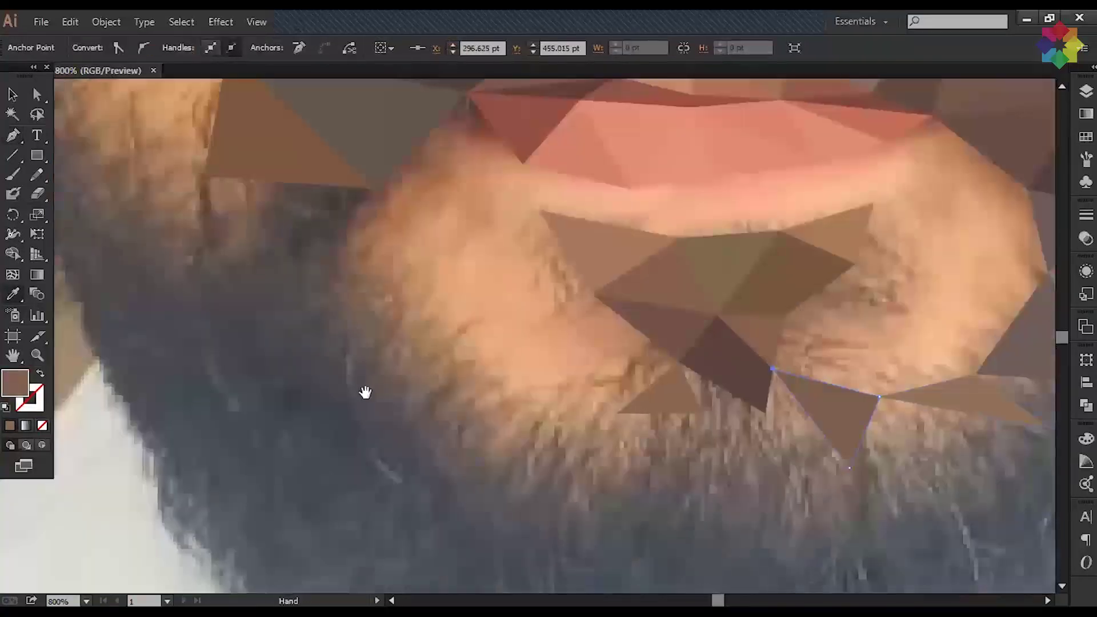
Step: Outline a dark polygon at the beard's left edge and swap its fill and stroke
mouse_move(362, 392)
left_mouse_down()
mouse_move(702, 405)
mouse_move(613, 396)
left_mouse_up()
left_click(563, 350)
left_click(657, 264)
left_click(665, 381)
left_click(485, 253)
left_click(434, 280)
key("shift+x")
left_click(656, 264)
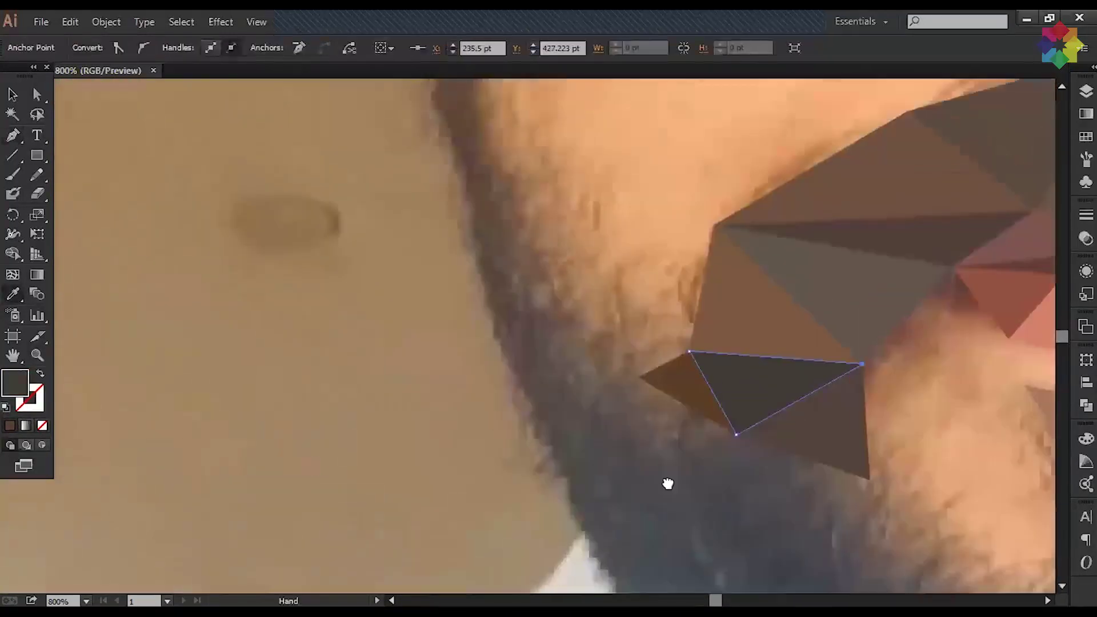
Step: Outline triangles along the lower left edge of the beard
left_click_drag(666, 482, 566, 244)
left_click(564, 244)
left_click(680, 329)
left_click(583, 417)
left_click(565, 236)
left_click(583, 417)
left_click(430, 192)
left_click(563, 237)
Step: Sample a beard colour and complete a four-sided shape on the beard
key("i")
left_click(617, 475)
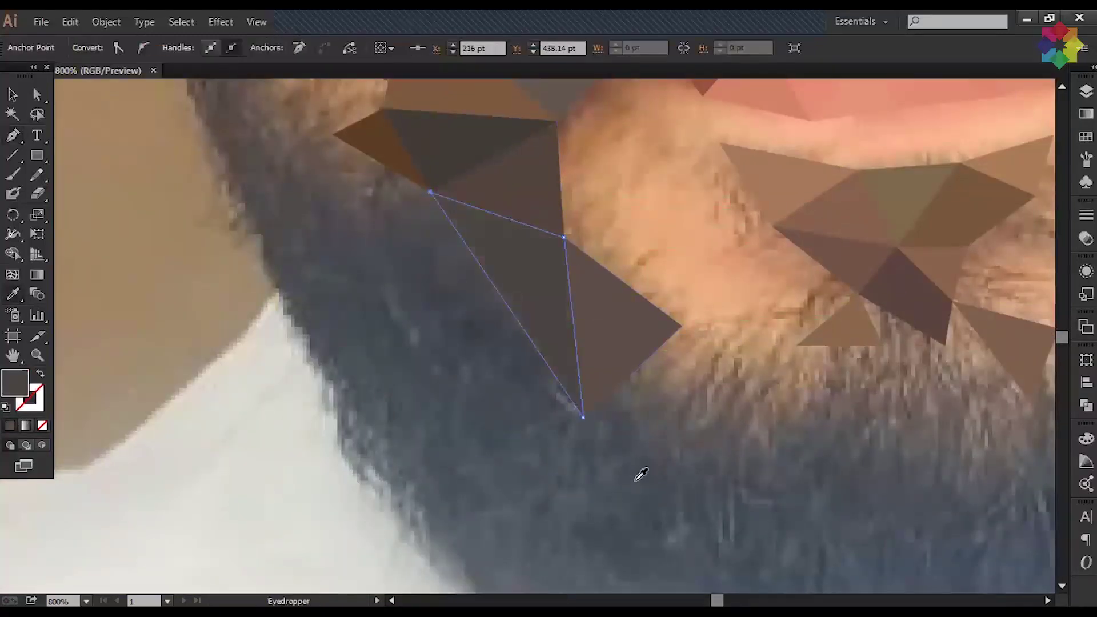
left_click(757, 361)
left_click(718, 448)
left_click(582, 417)
Step: Outline a dark triangle beside the four-sided beard shape
left_click(795, 345)
left_click(757, 361)
left_click(801, 463)
left_click(796, 346)
left_click(719, 448)
left_click(801, 463)
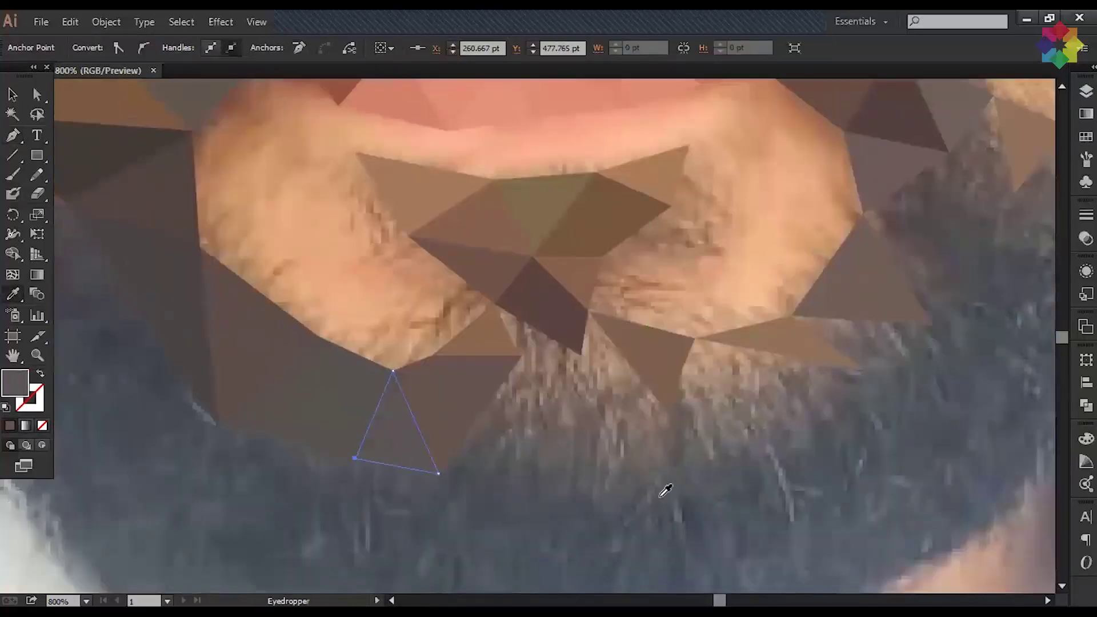
Step: Outline a four-sided shape under the chin and fill it with sampled brown
key("p")
left_click(493, 303)
left_click(580, 356)
left_click(601, 432)
left_click(520, 355)
left_click(493, 303)
key("i")
left_click(622, 460)
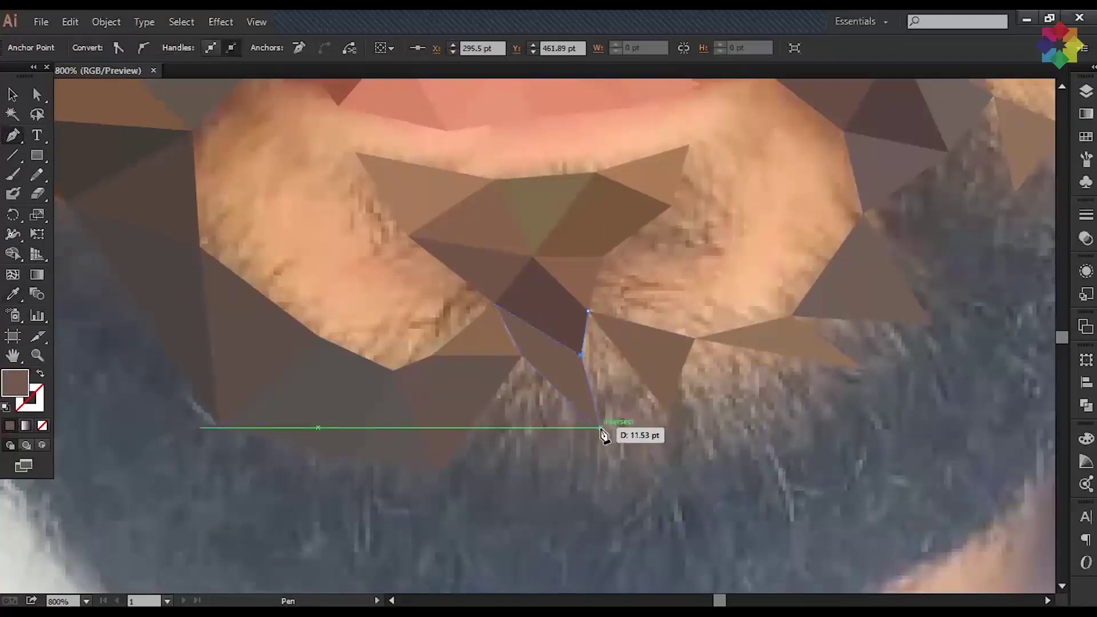
Step: Add a corner below the chin triangles and outline a triangle along the right jaw
left_click(665, 409)
key("i")
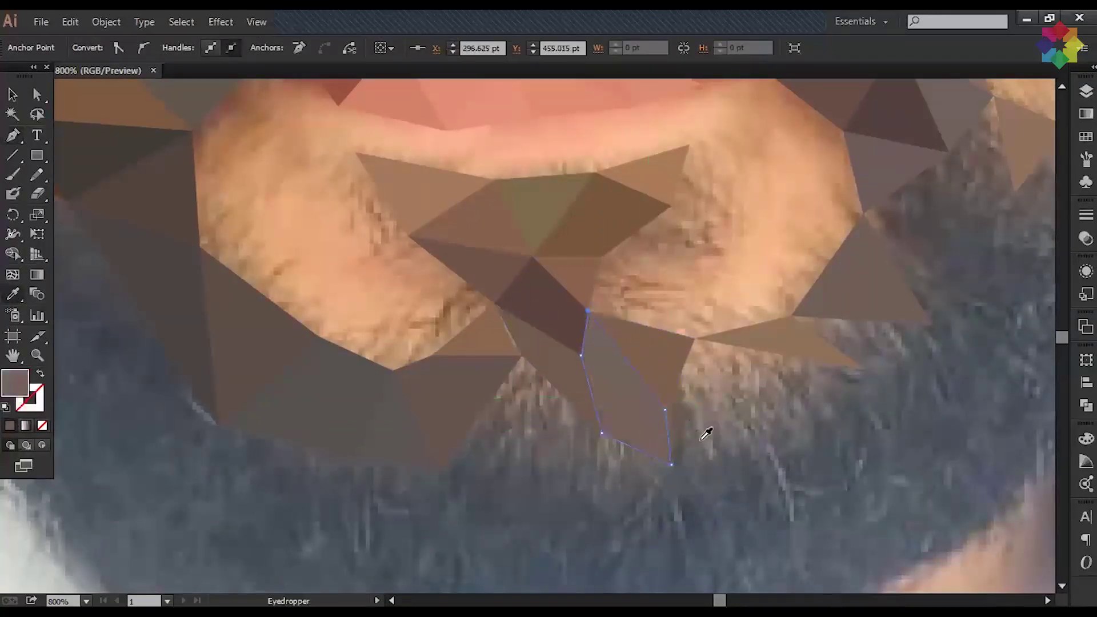
key("p")
left_click(522, 301)
left_click(594, 394)
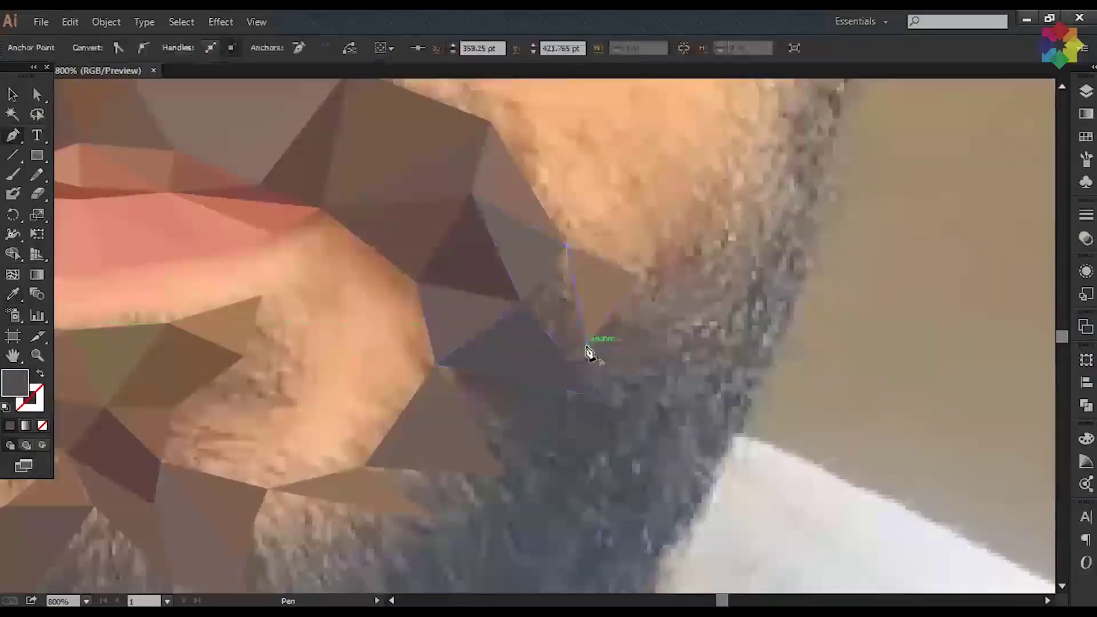
left_click(587, 344)
left_click(566, 244)
Step: Outline a triangle on the right beard and fill it with a colour sampled from the photo
scroll(664, 330, "down", 3)
scroll(722, 453, "right", 10)
left_click(607, 272)
left_click(743, 302)
left_click(747, 487)
key("i")
Step: Nudge a corner with Direct Selection to close a gap between triangles
scroll(712, 392, "right", 10)
key("a")
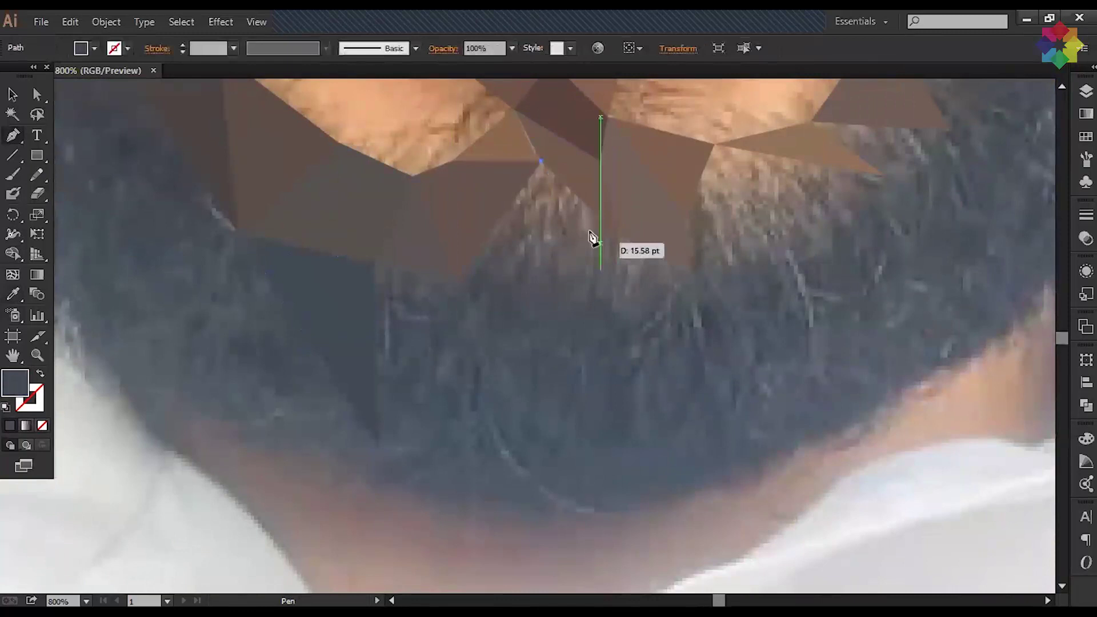
scroll(592, 237, "up", 4)
left_click_drag(599, 330, 601, 327)
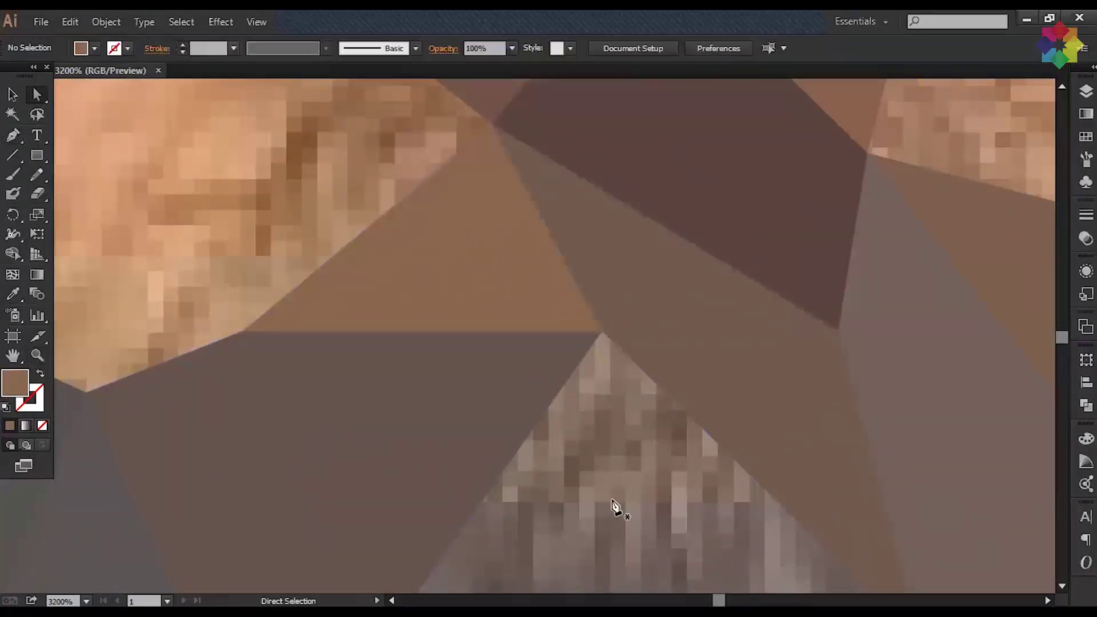
scroll(550, 480, "down", 4)
key("p")
Step: Outline a triangle in the dark lower beard and fill it with sampled dark grey
left_click(575, 289)
left_click(447, 301)
left_click(496, 403)
left_click(668, 467)
left_click(574, 288)
key("i")
left_click(612, 477)
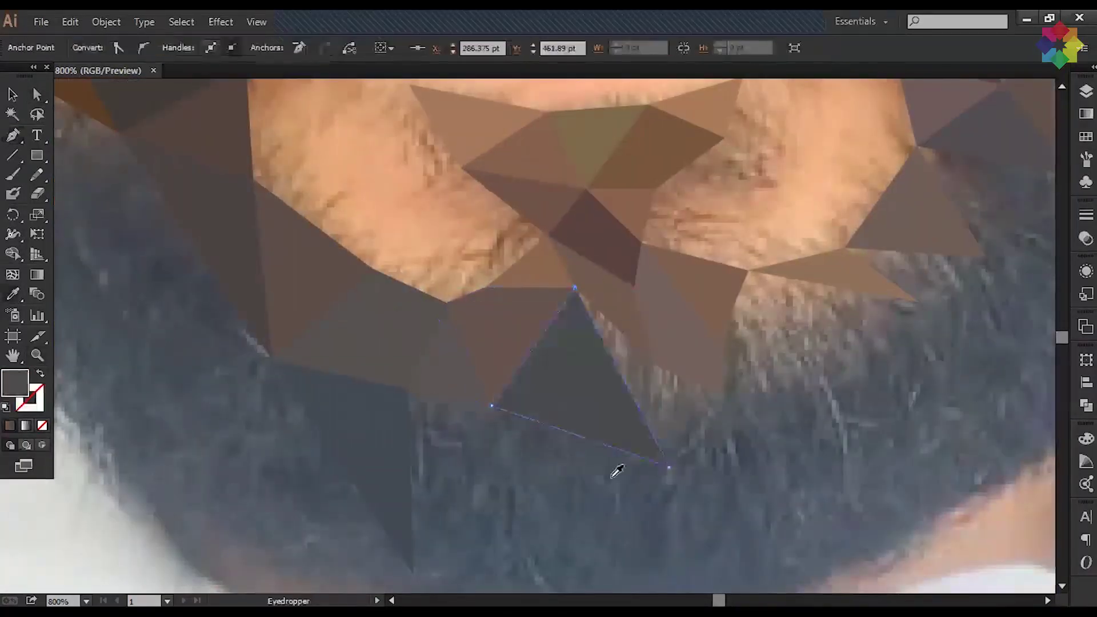
Step: Outline a four-sided shape beside that triangle and fill it with the sampled beard colour
left_click(492, 403)
left_click(407, 388)
left_click(412, 570)
left_click(584, 525)
left_click(491, 404)
mouse_move(767, 416)
left_mouse_down()
mouse_move(496, 410)
mouse_move(477, 444)
left_mouse_up()
key("p")
left_click(433, 415)
Step: Outline four-sided shapes along the left side of the beard
left_click(364, 385)
left_click(283, 307)
left_click(377, 486)
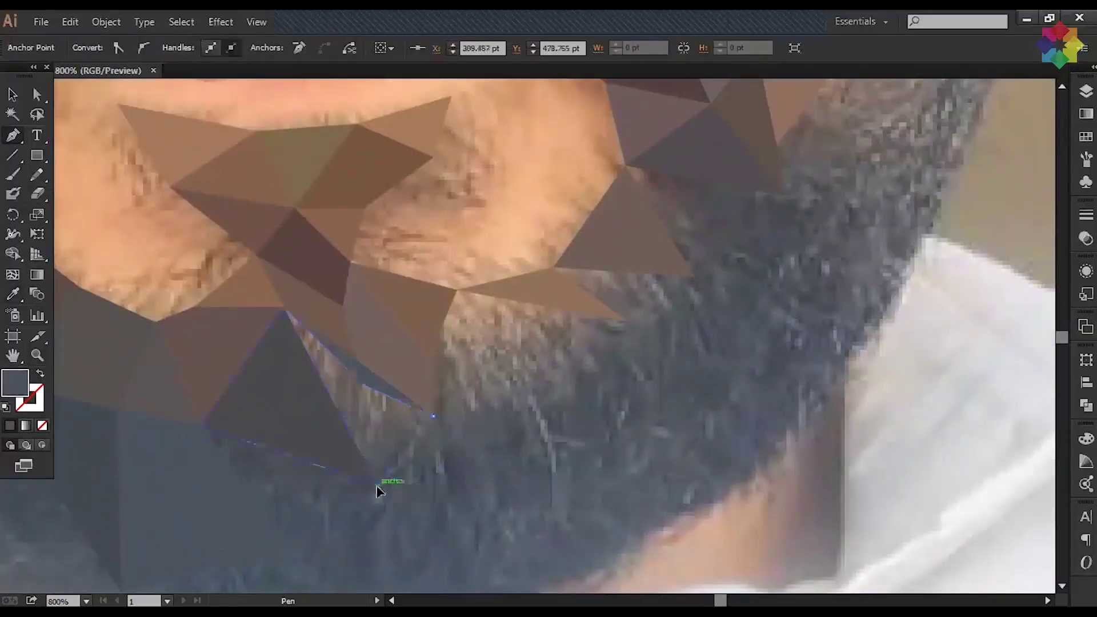
left_click(455, 288)
left_click(627, 320)
left_click(553, 415)
left_click(426, 359)
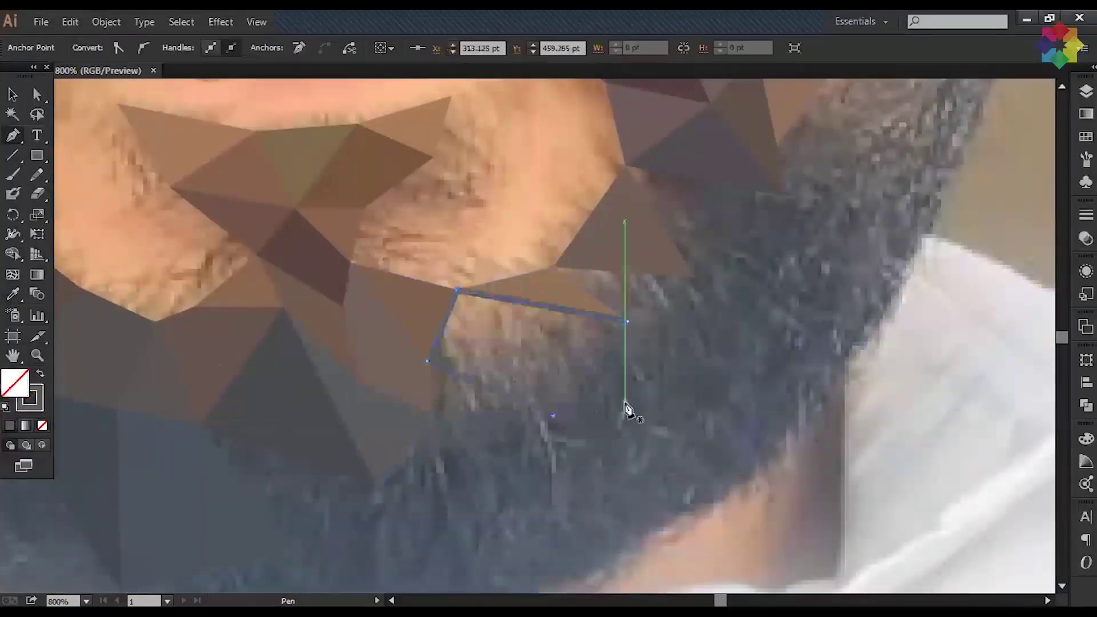
left_click(456, 288)
left_click_drag(361, 543, 706, 389)
Step: Outline a triangle in the lower beard and fill it with sampled blue-grey
left_click(547, 270)
left_click(722, 330)
left_click(638, 391)
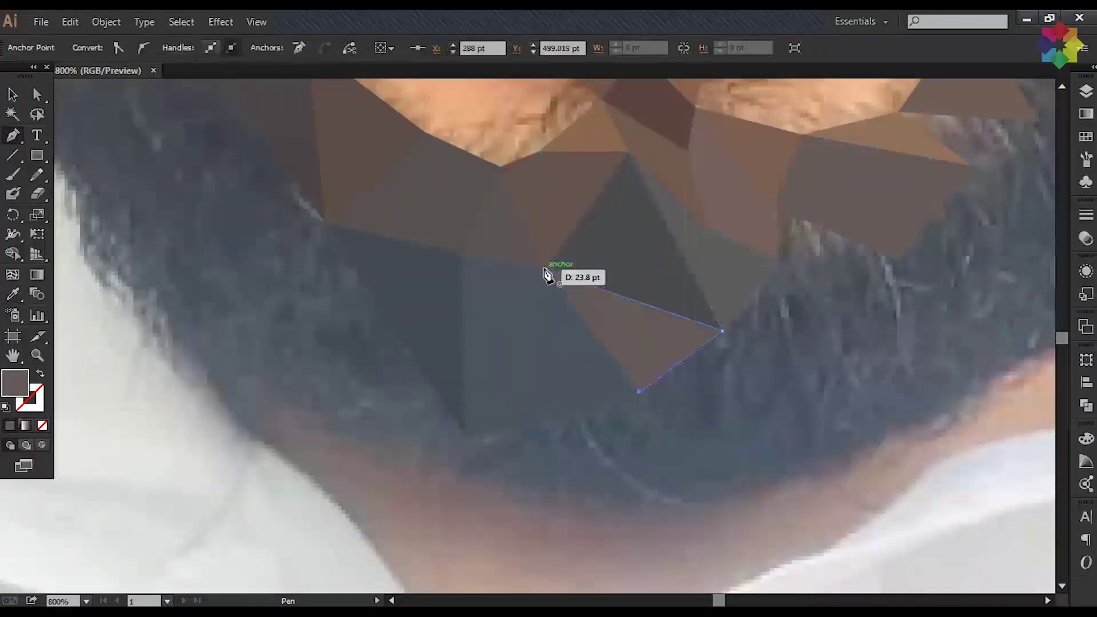
left_click(546, 271)
key("i")
left_click(677, 348)
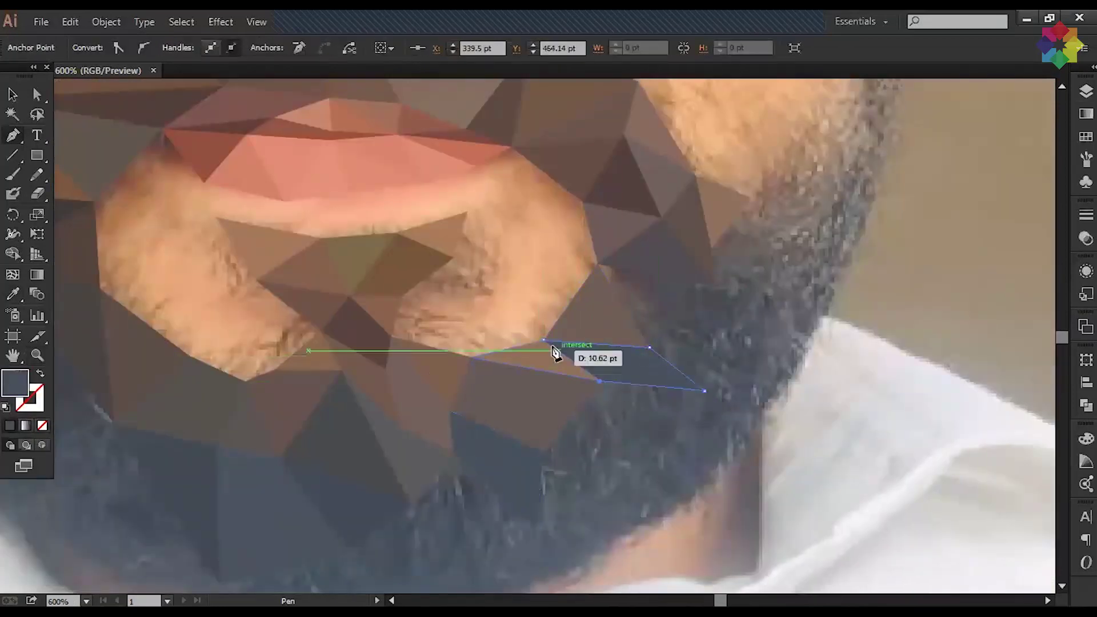
Step: Close another lower-beard triangle with a sampled fill and start a new triangle on the chin
left_click(716, 286)
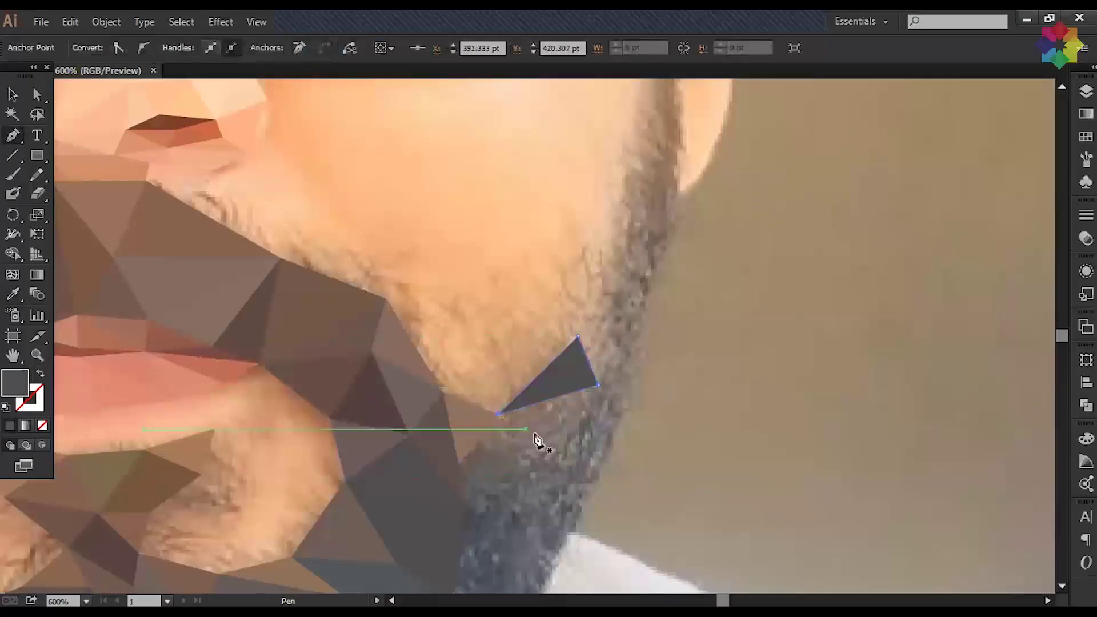
key("i")
left_click(570, 447)
key("p")
left_click(497, 413)
left_click(559, 449)
left_click(459, 465)
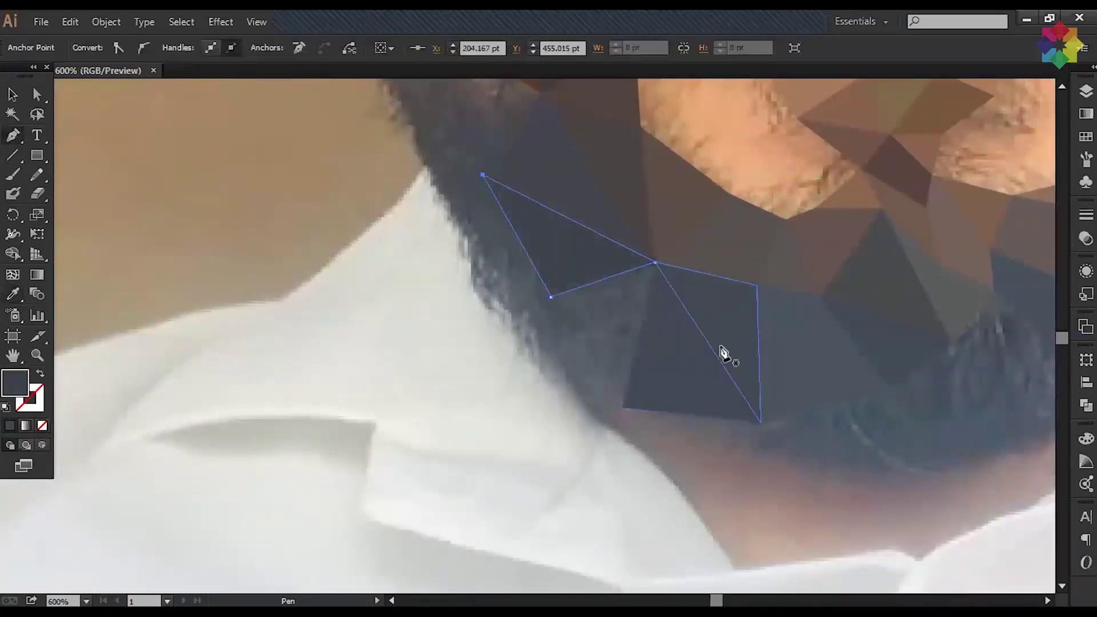
Step: Close the thin chin triangle, fill it with the beard's dark colour, and place a corner at the neck
left_click(655, 263)
left_click(550, 297)
key("i")
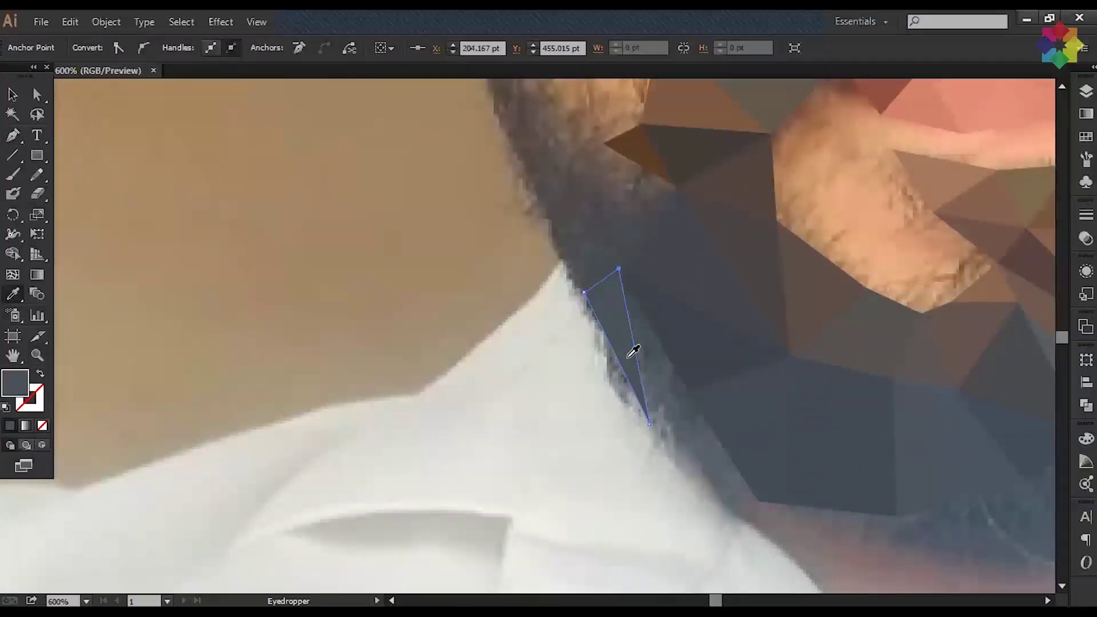
left_click(758, 501)
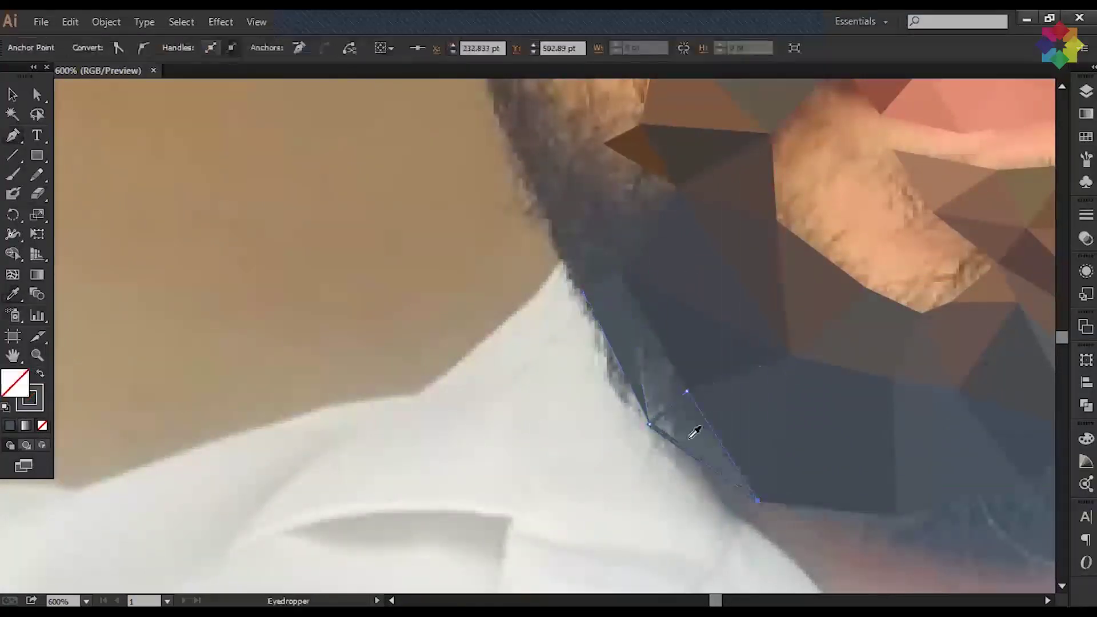
left_click(619, 273)
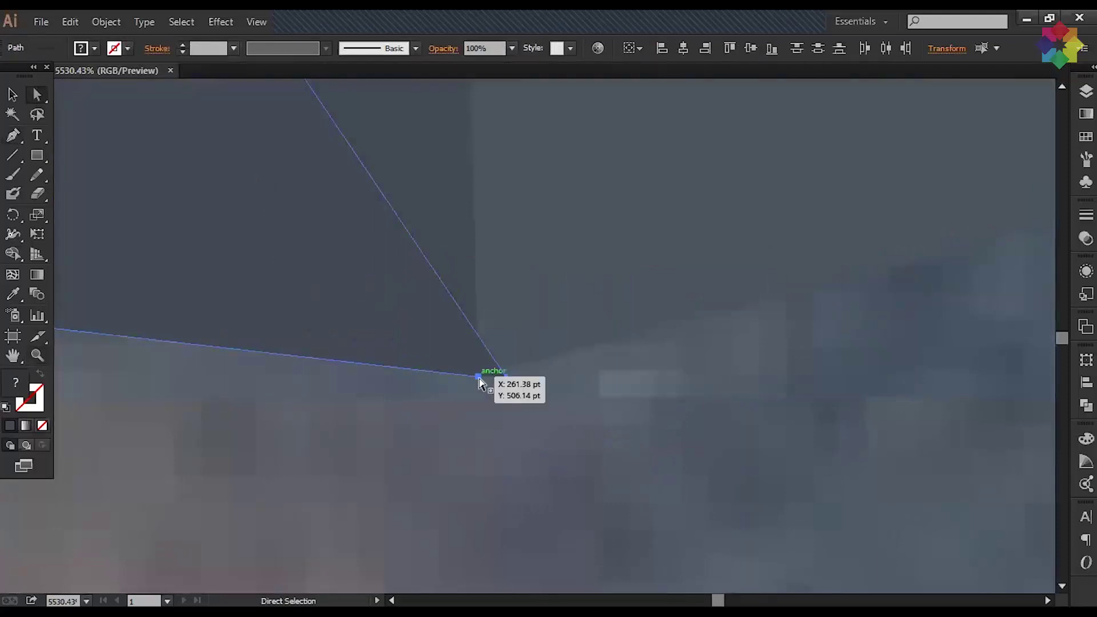
Step: Zoom in and snap the stray corner onto the neighbouring triangle's shared point
left_click_drag(479, 381, 454, 419)
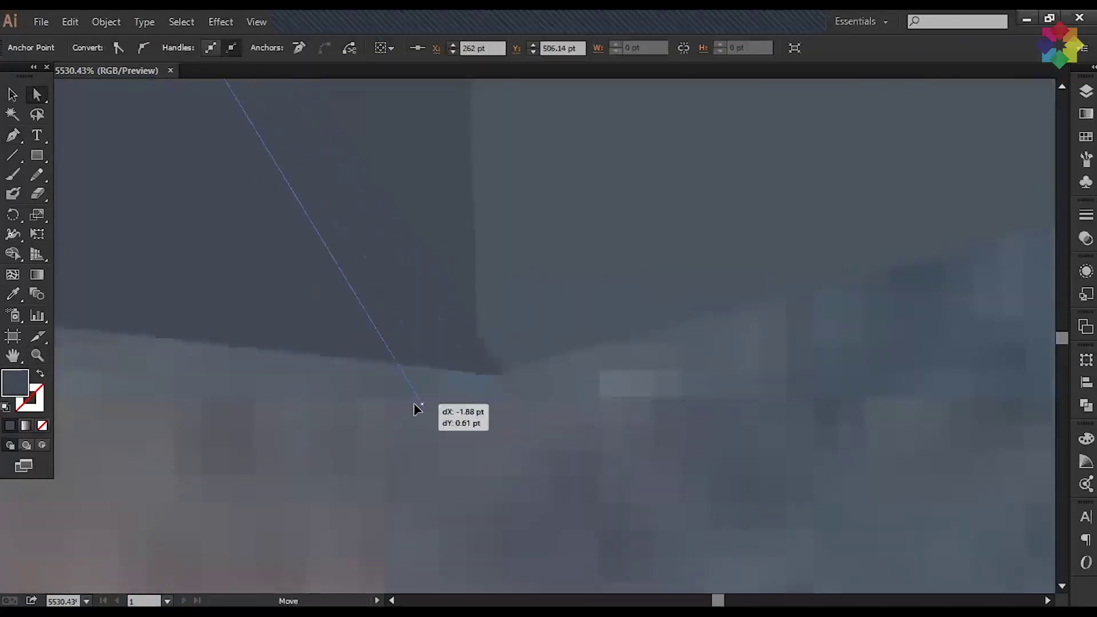
left_click_drag(487, 381, 480, 377)
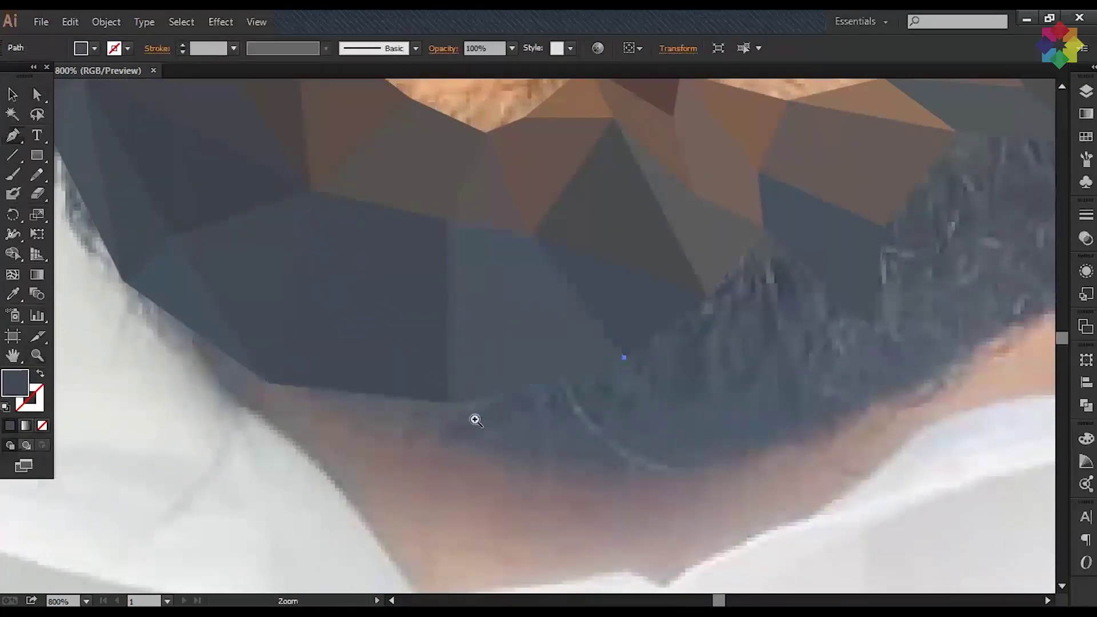
left_click_drag(475, 421, 538, 335)
left_click(422, 279, "ctrl")
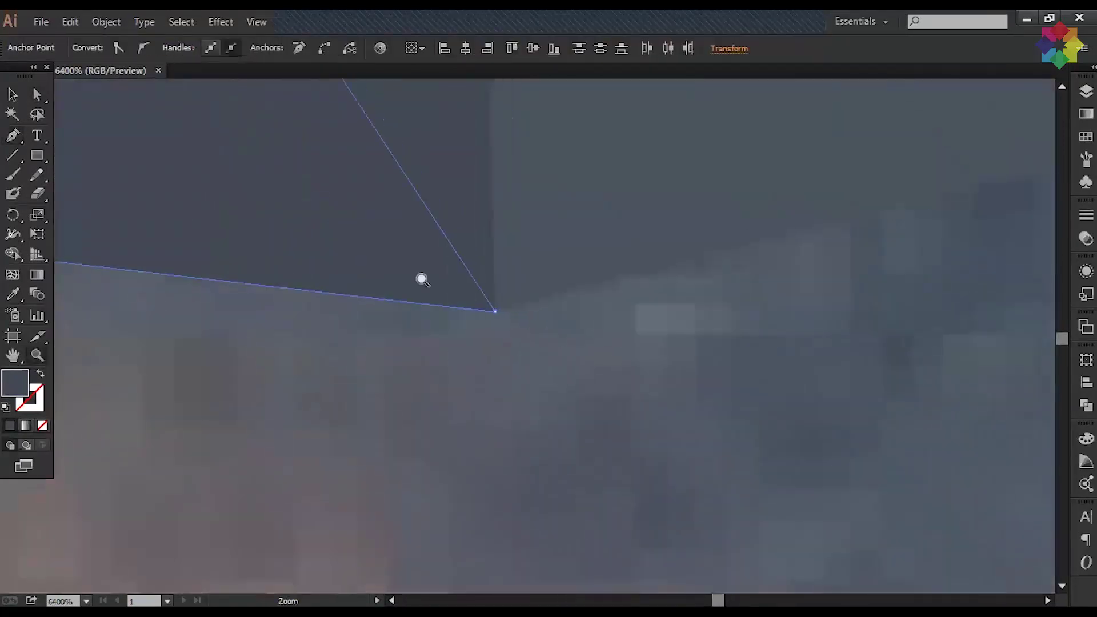
mouse_move(495, 311)
left_mouse_down()
mouse_move(384, 433)
mouse_move(497, 315)
left_mouse_up()
key("ctrl+minus")
key("ctrl+minus")
key("ctrl+minus")
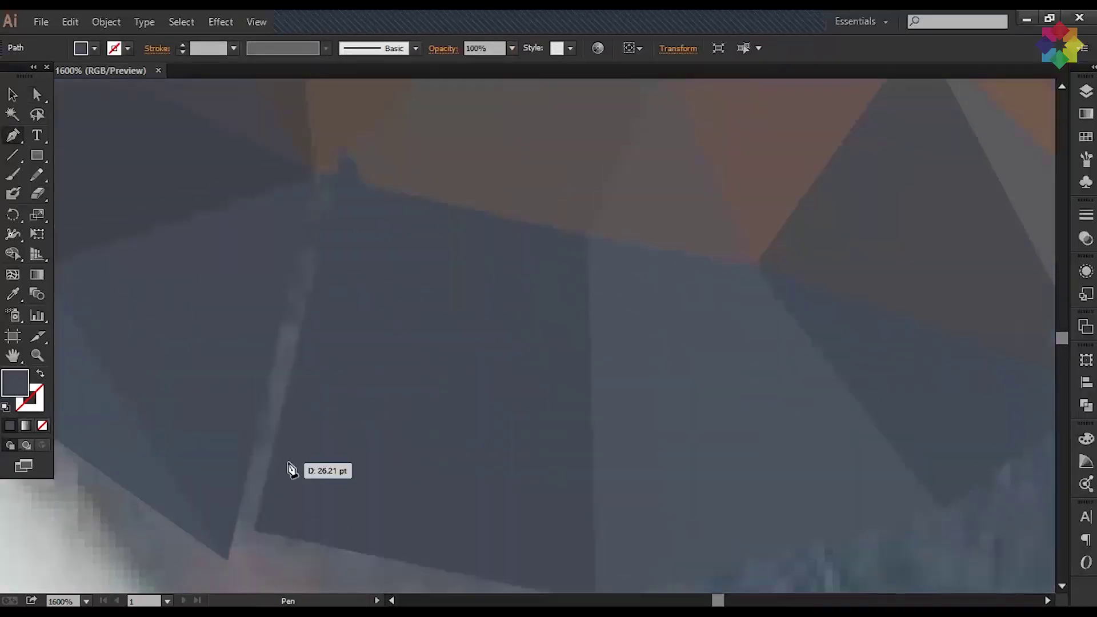
key("ctrl+minus")
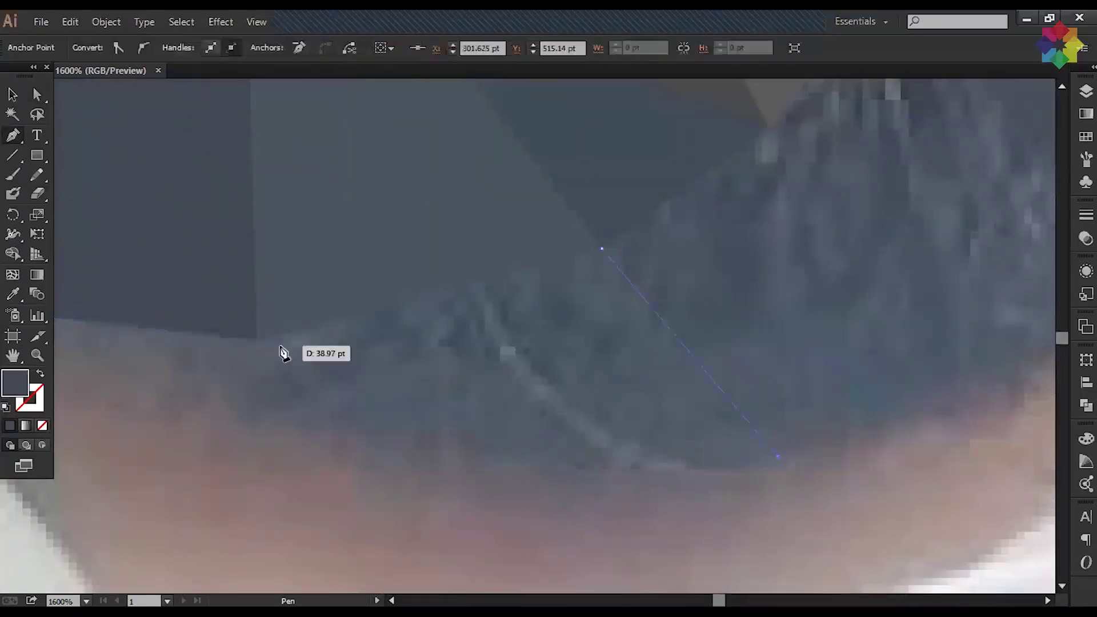
Step: Outline a new triangle from the existing corner where the beard meets the neck
left_click(255, 338)
left_click(779, 458)
left_click(601, 244)
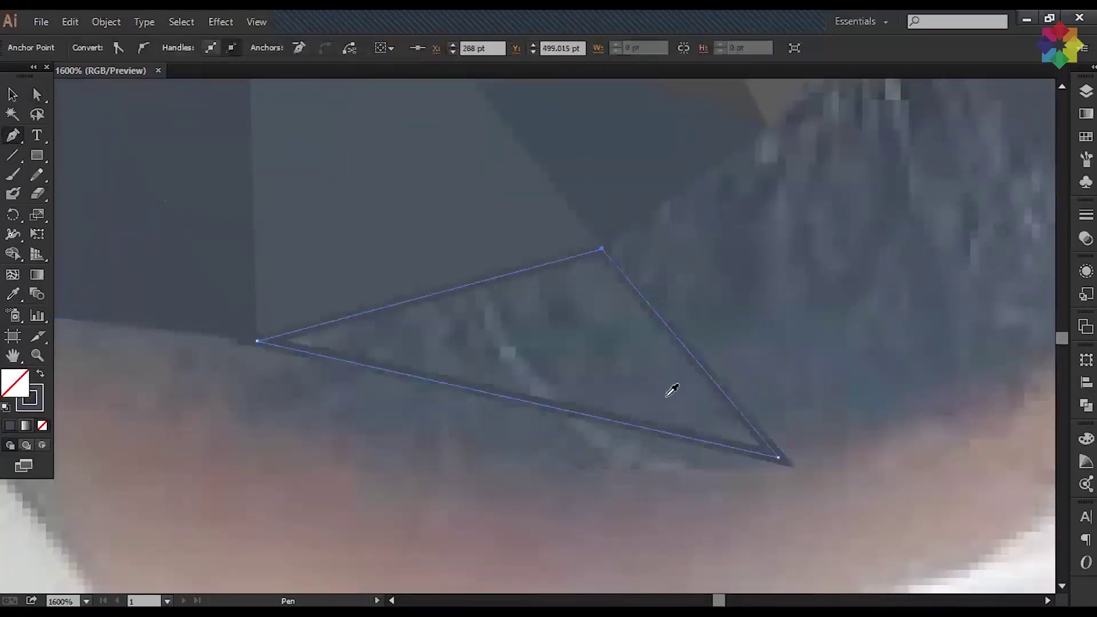
key("ctrl+minus")
key("ctrl+minus")
key("ctrl+minus")
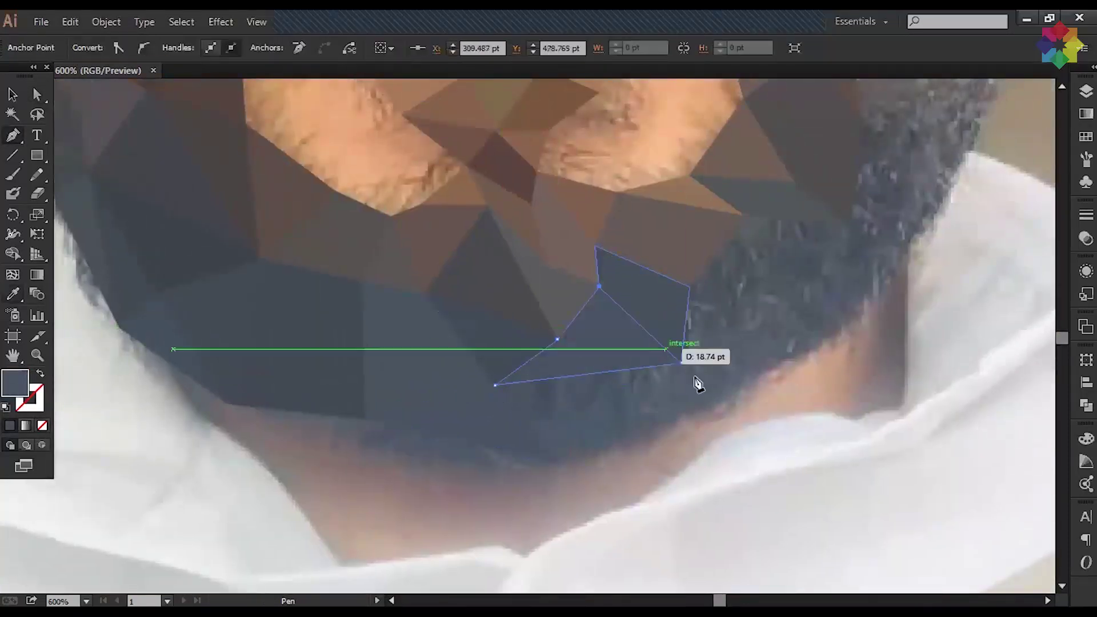
Step: Fill the previous triangle dark blue, then outline a triangle at the beard's right edge in the beard's dark tone
left_click(609, 343)
key("p")
left_click(744, 216)
left_click(850, 226)
left_click(861, 311)
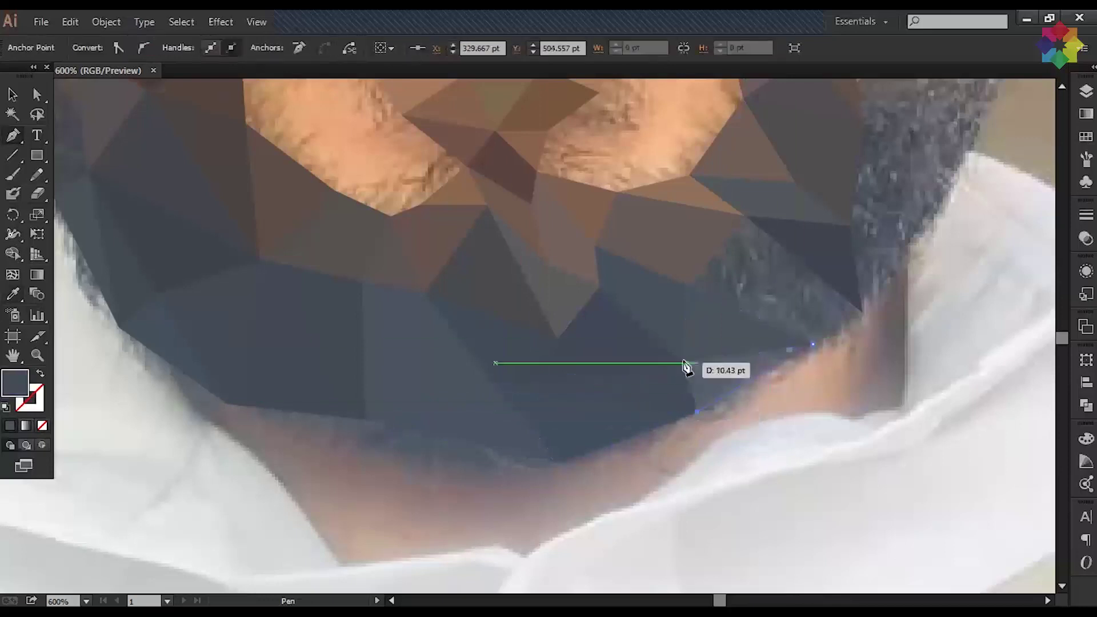
left_click(813, 346)
key("i")
key("p")
left_click(746, 224)
Step: Outline a triangle below the beard and colour it with a tone sampled from the beard
left_click(691, 287)
left_click(812, 343)
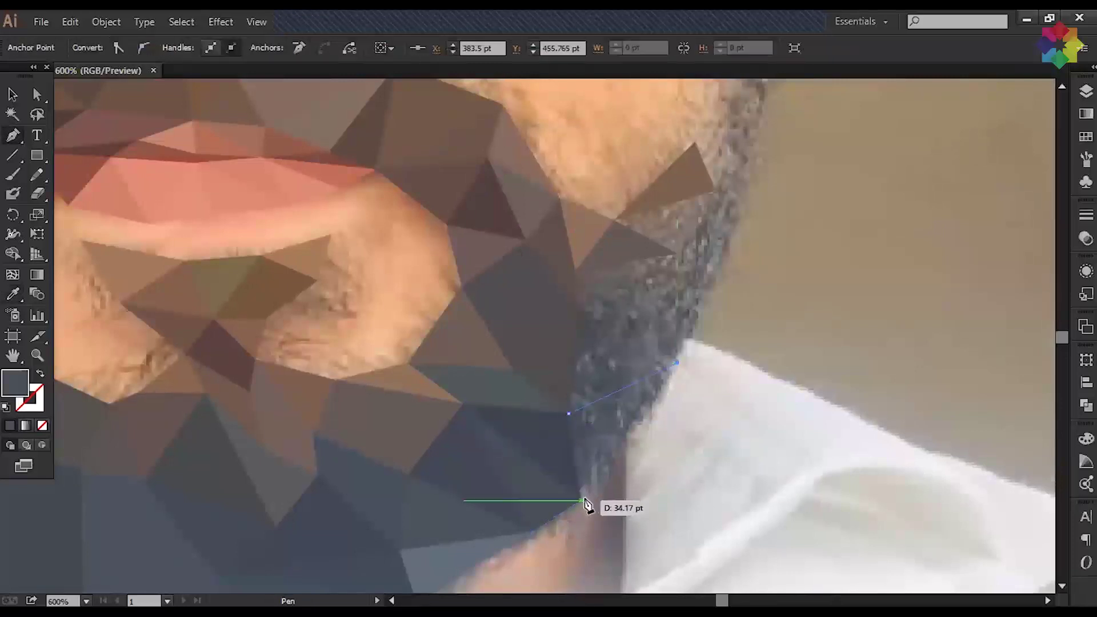
left_click(582, 500)
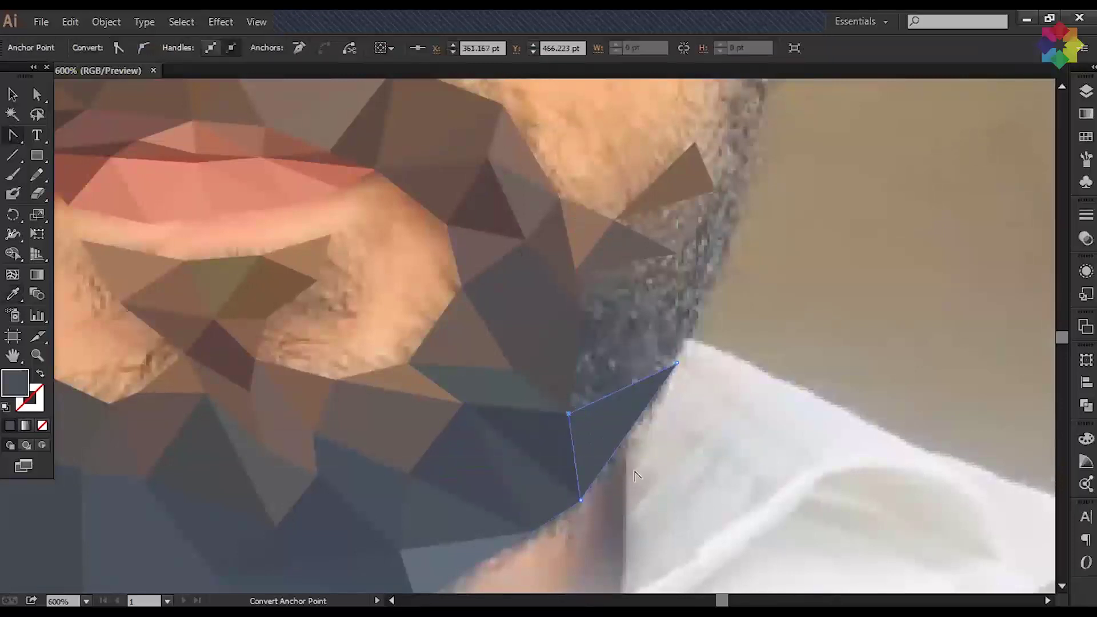
left_click(676, 363)
key("i")
left_click(675, 362)
Step: Outline a triangle along the right edge of the jaw
left_click(719, 265)
left_click(677, 253)
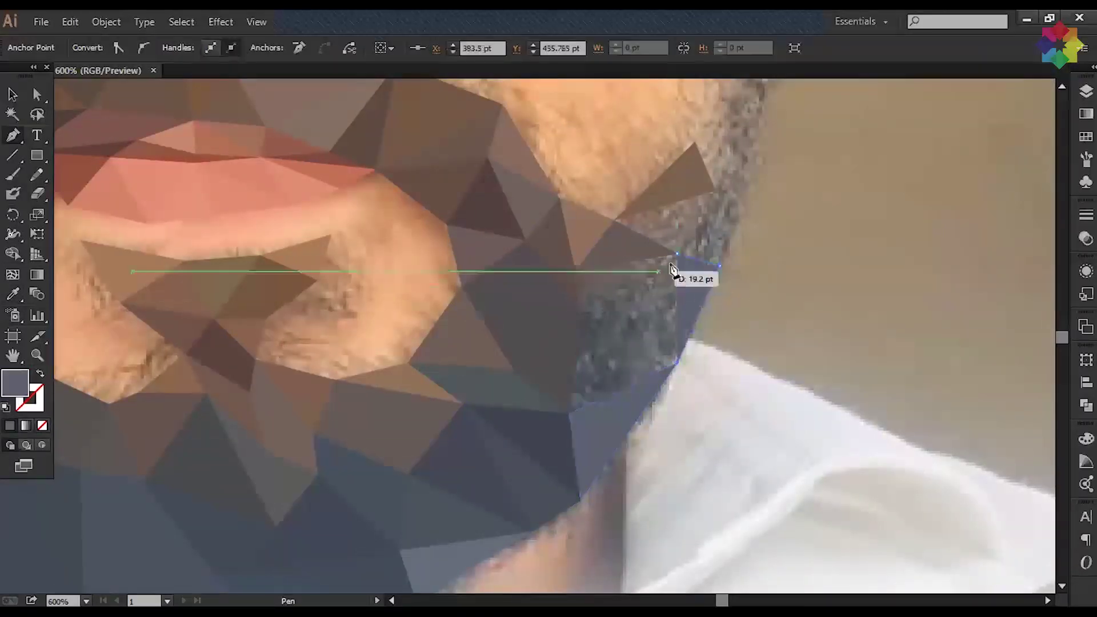
left_click(580, 310)
left_click(569, 412)
left_click(677, 363)
Step: Outline a four-sided piece from the shared jaw corner and sample its fill colour
left_click(580, 310)
left_click(574, 271)
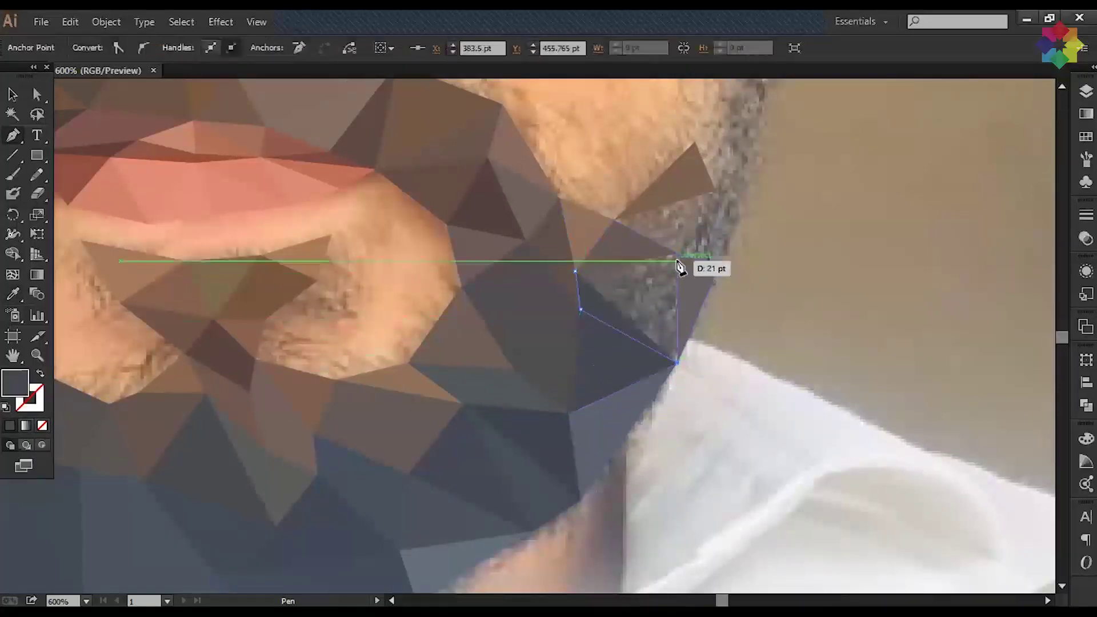
left_click(677, 253)
left_click(677, 363)
left_click(580, 310)
key("i")
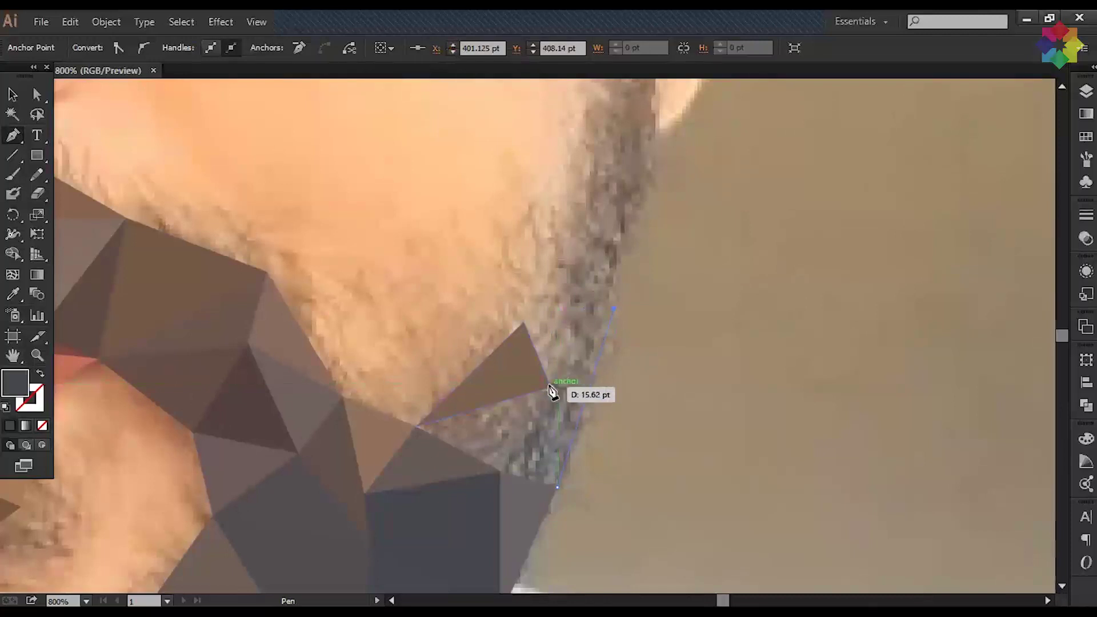
Step: Fill the beard facet with a sampled colour and outline new triangles along the jaw edge
left_click(550, 390)
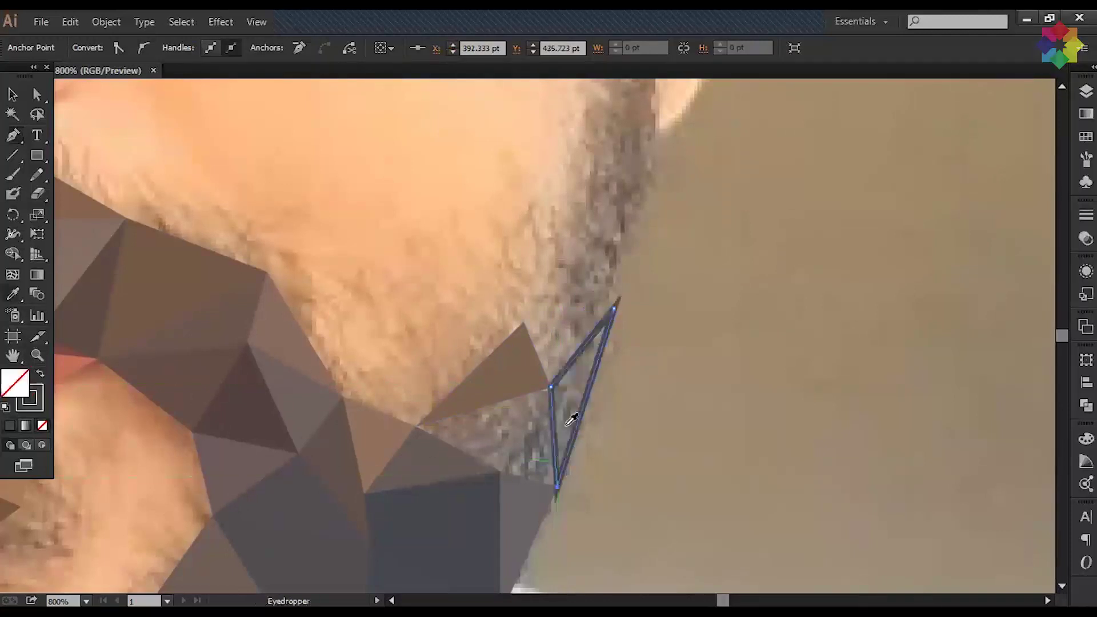
left_click(500, 472)
left_click(550, 387)
left_click(415, 425)
key("i")
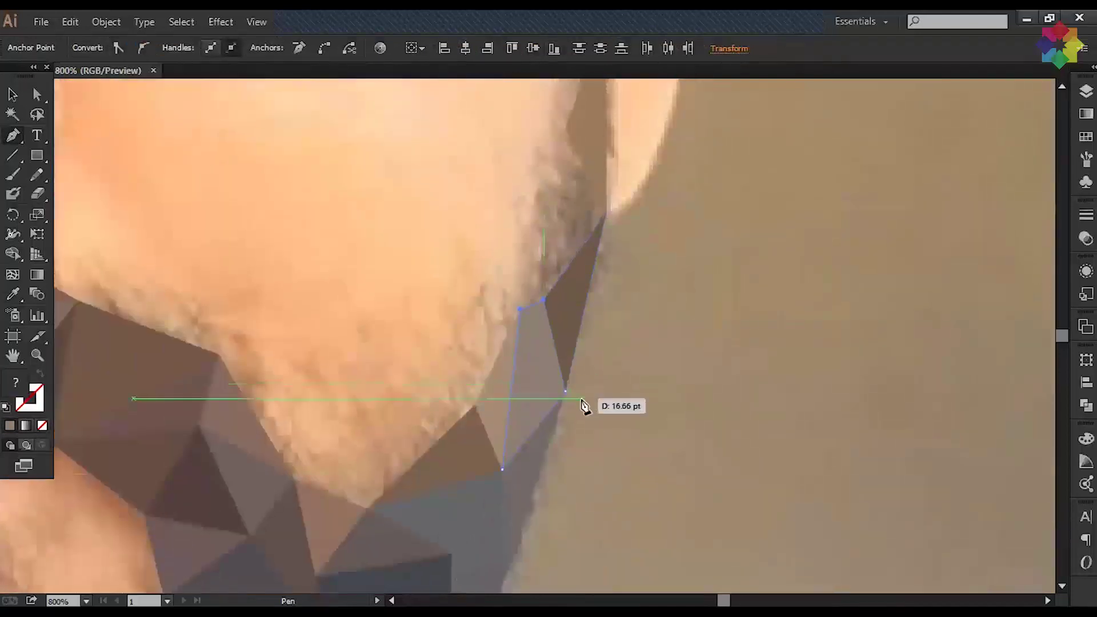
left_click(565, 391)
left_click(543, 300)
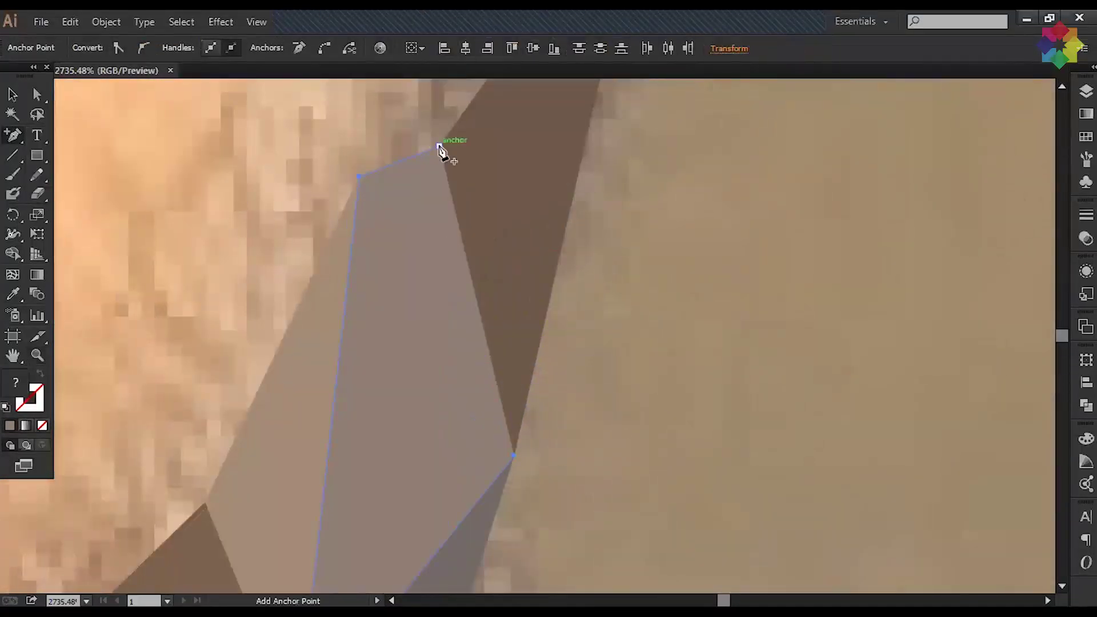
key("p")
Step: Fill a jaw facet with sampled grey and outline a triangle climbing the neck toward the ear
left_click(513, 455)
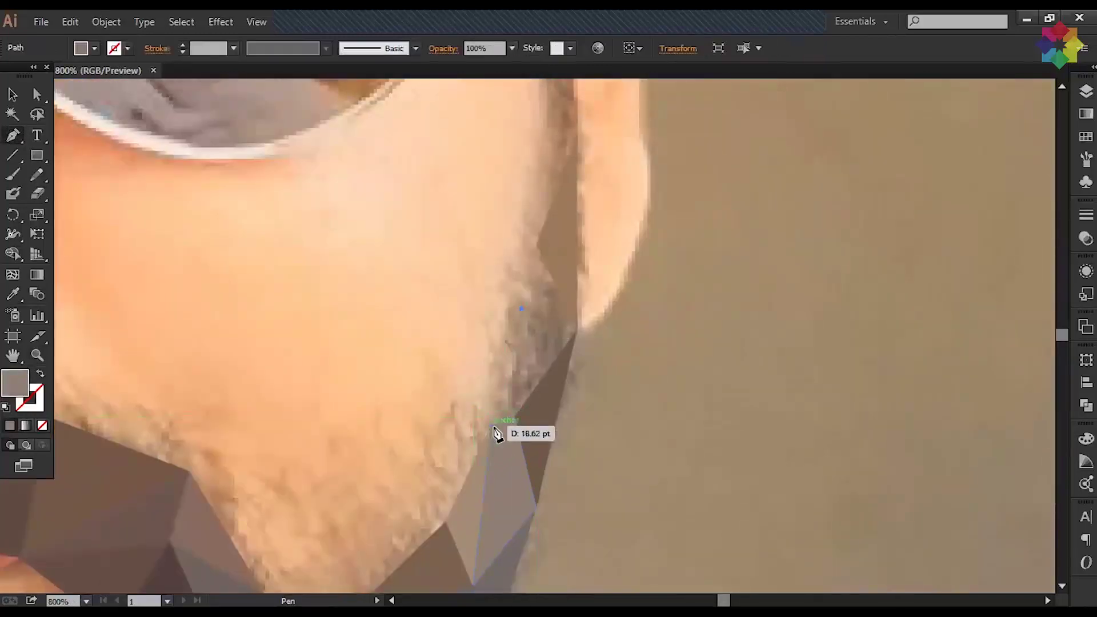
left_click(521, 309)
key("p")
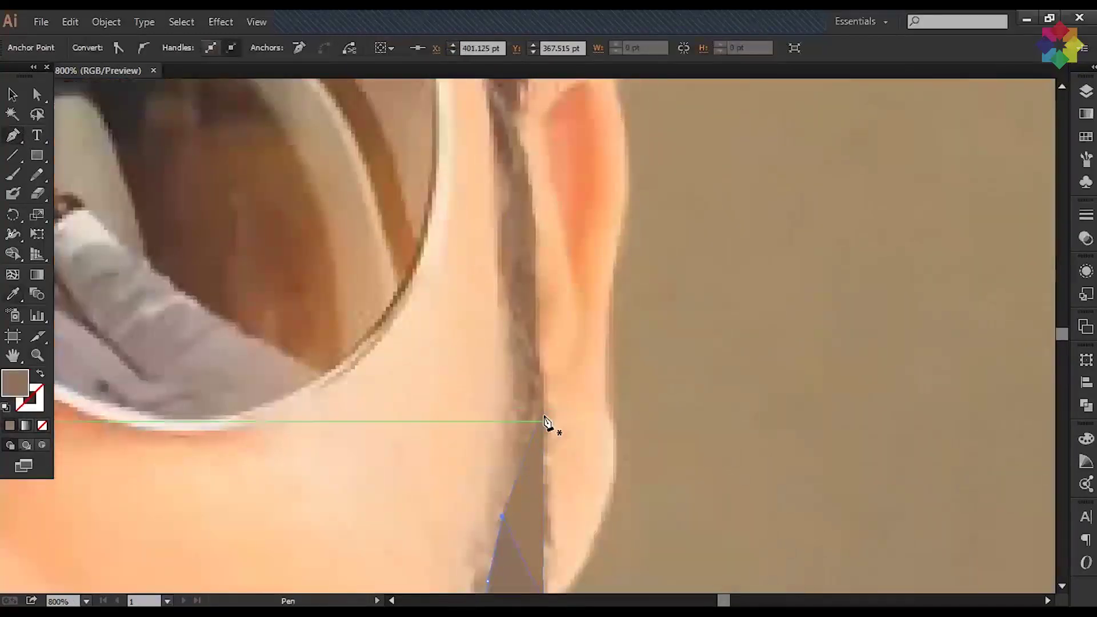
left_click(542, 419)
left_click(531, 203)
left_click(496, 251)
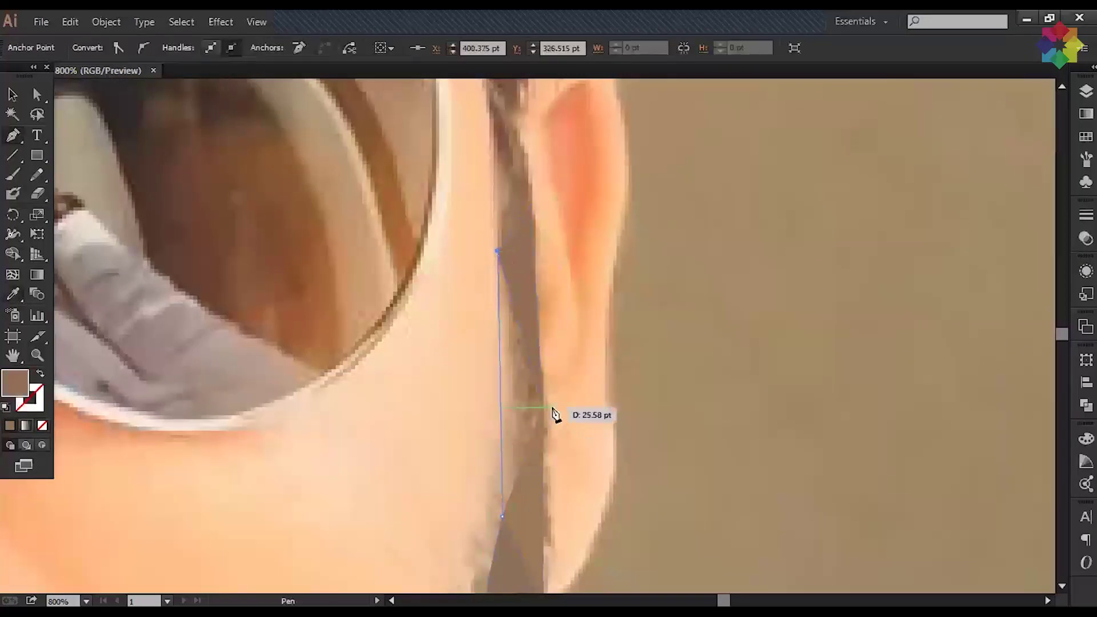
scroll(537, 462, "up", 5)
left_click(513, 451)
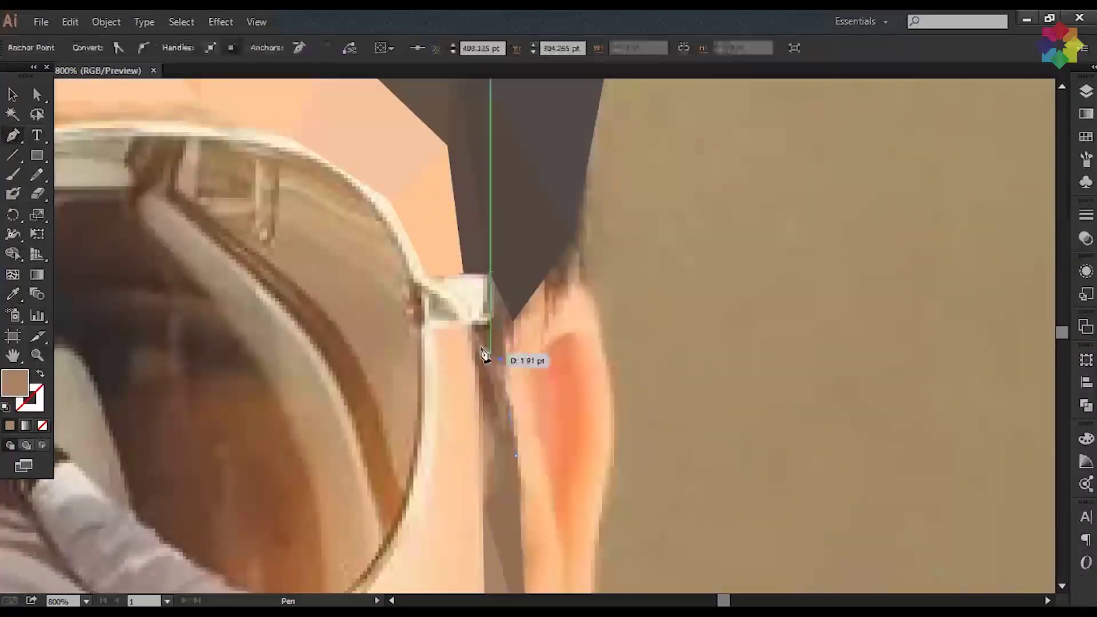
scroll(475, 318, "down", 10)
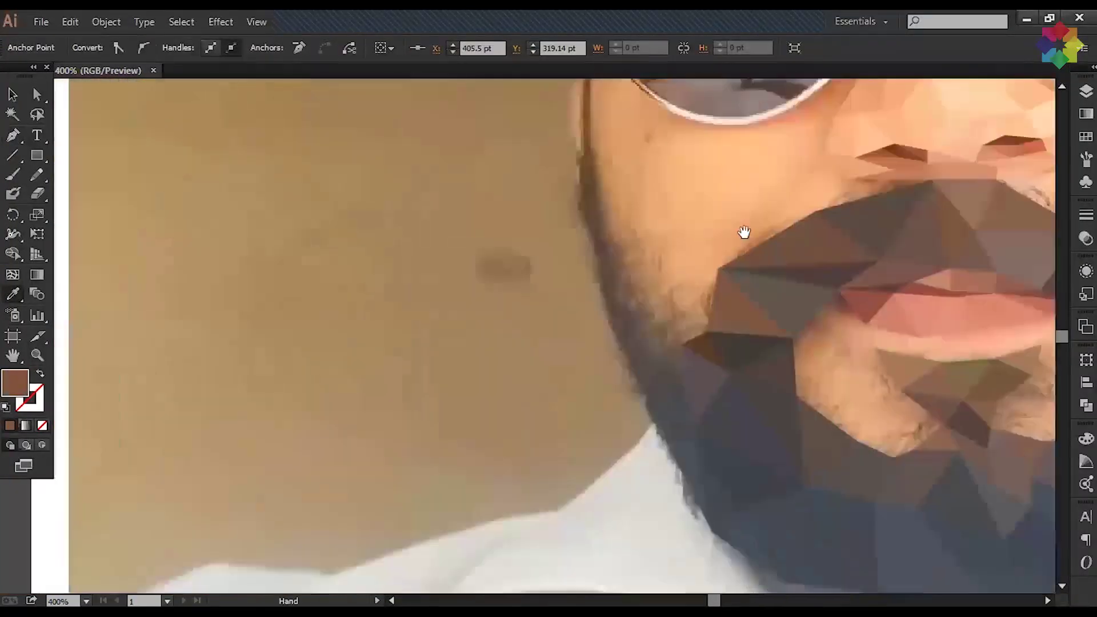
Step: Close the jaw triangle with sampled grey-brown fill, then draw and fill a second triangle below it
left_click(462, 396)
key("i")
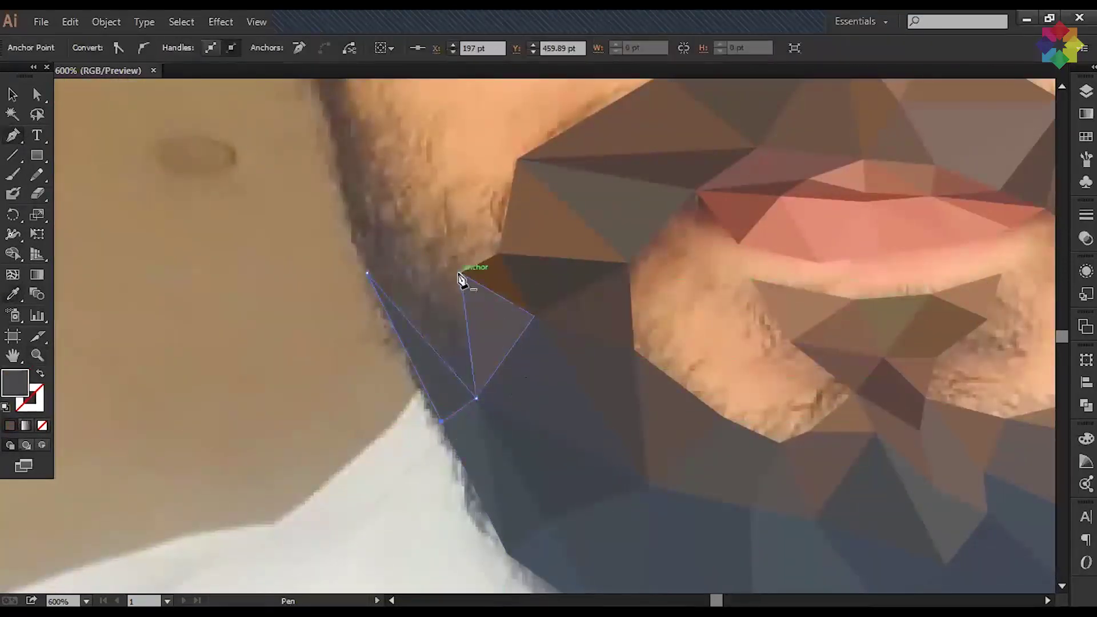
left_click(370, 277)
key("i")
left_click(497, 289)
key("p")
left_click(475, 397)
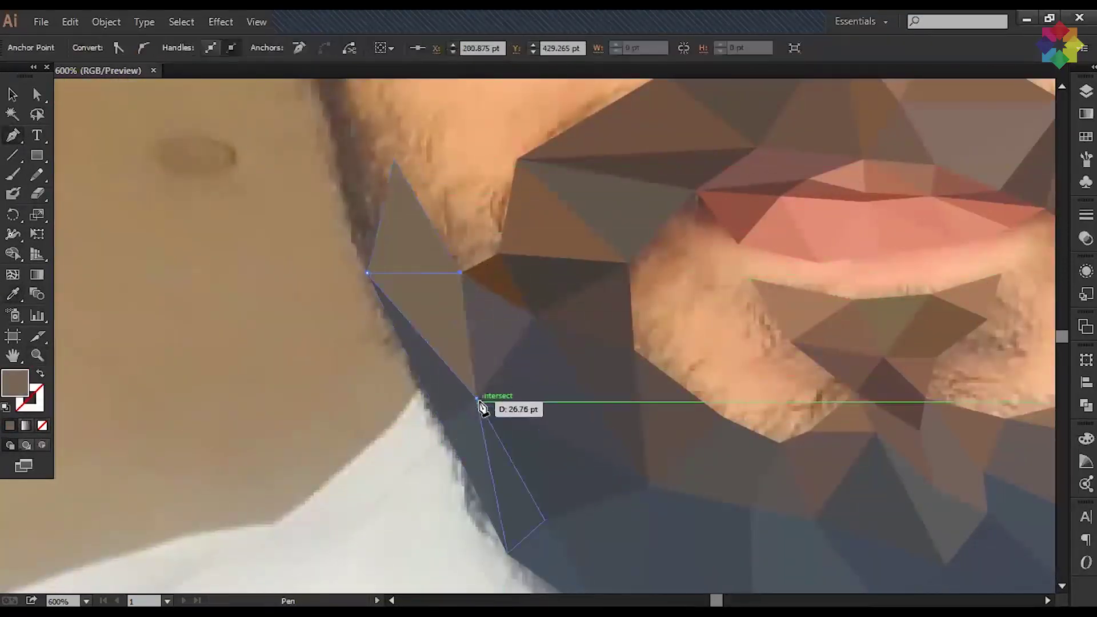
key("i")
scroll(462, 308, "up", 5)
key("p")
left_click(477, 382)
Step: Trace new triangles along the jaw edge
left_click(420, 249)
left_click(390, 283)
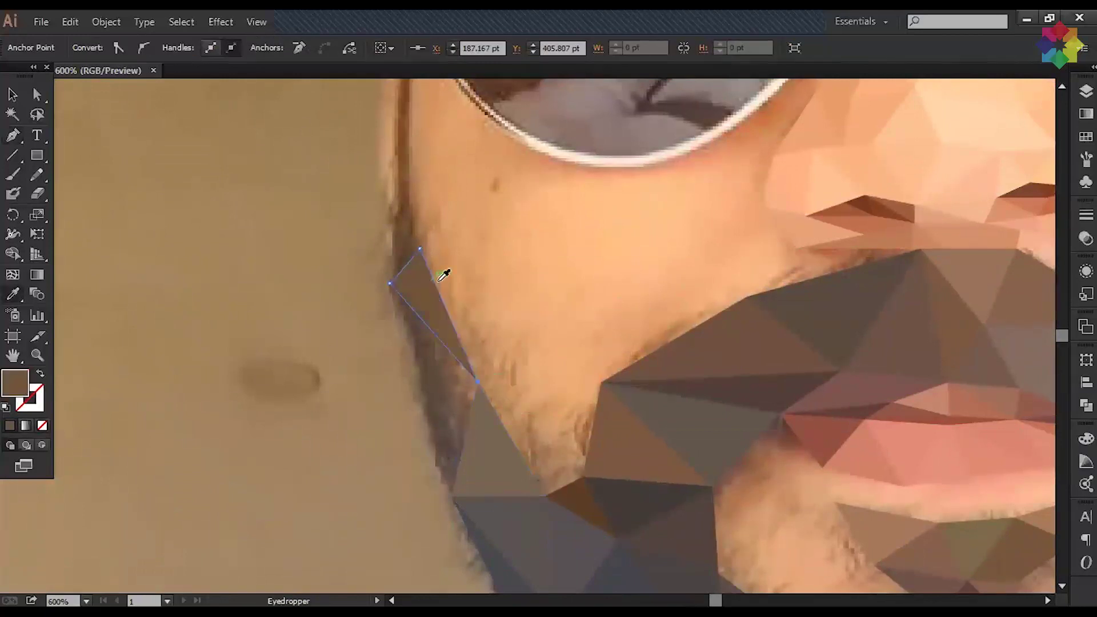
left_click(451, 496)
left_click(407, 379)
left_click(451, 501)
scroll(451, 502, "up", 3)
Step: Outline a triangle beside the cheek, fill it with sampled darker brown, and sample skin colour
left_click(413, 295)
left_click(398, 313)
left_click(422, 428)
left_click(393, 469)
left_click(413, 296)
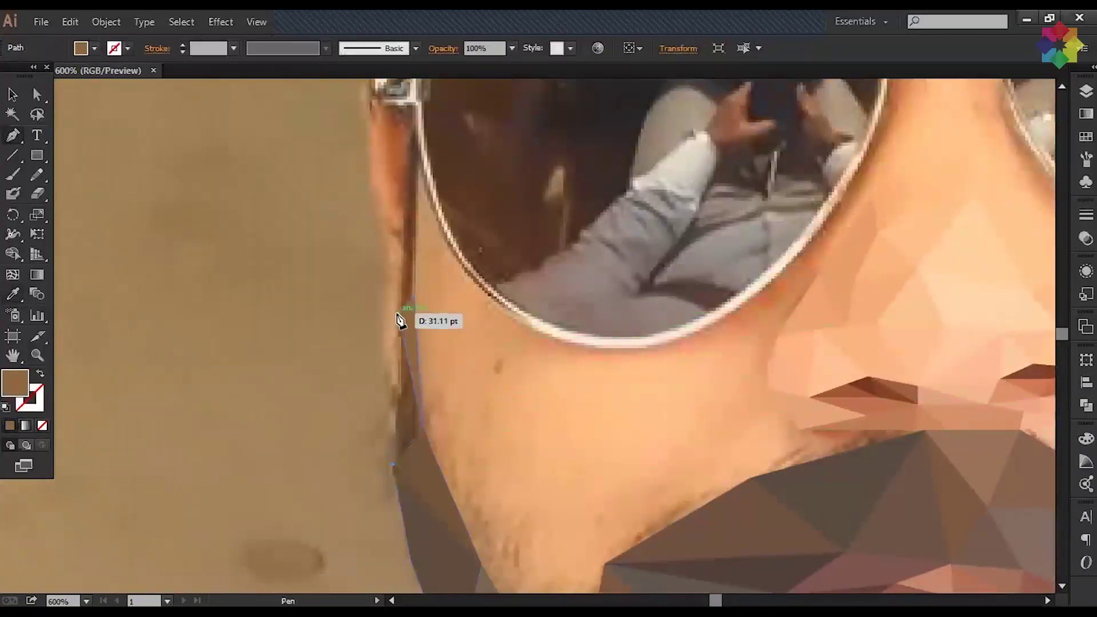
key("i")
left_click(487, 461)
scroll(400, 488, "up", 3)
Step: Draw the thin cheek-edge triangle beside the sunglasses arm and swap its fill and stroke
left_click(415, 325)
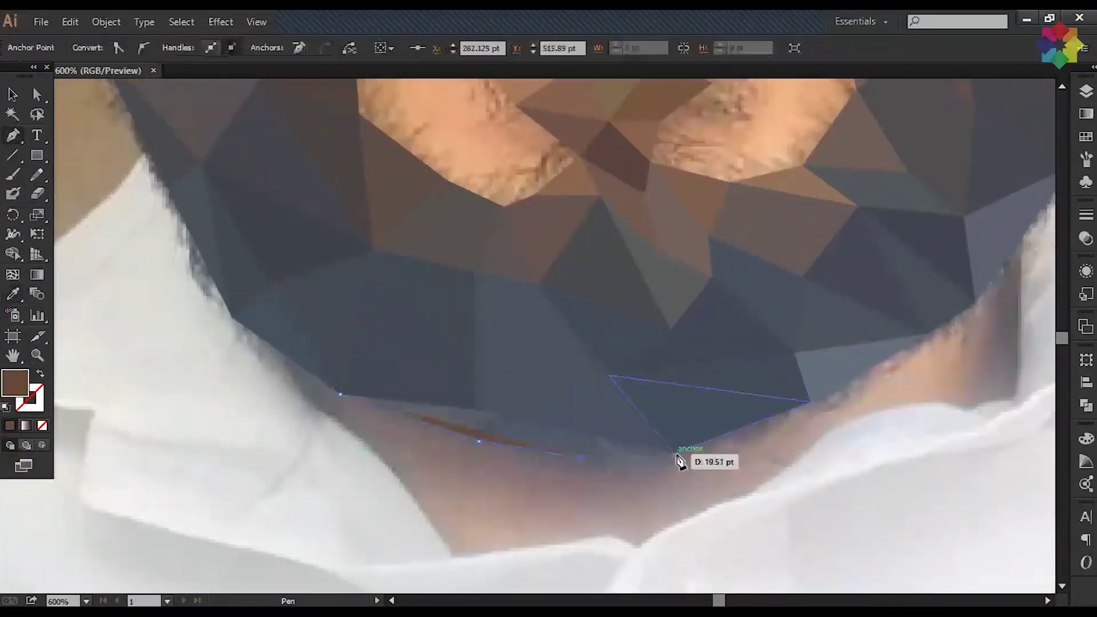
left_click(675, 455)
left_click(478, 410)
left_click(340, 394)
key("shift+x")
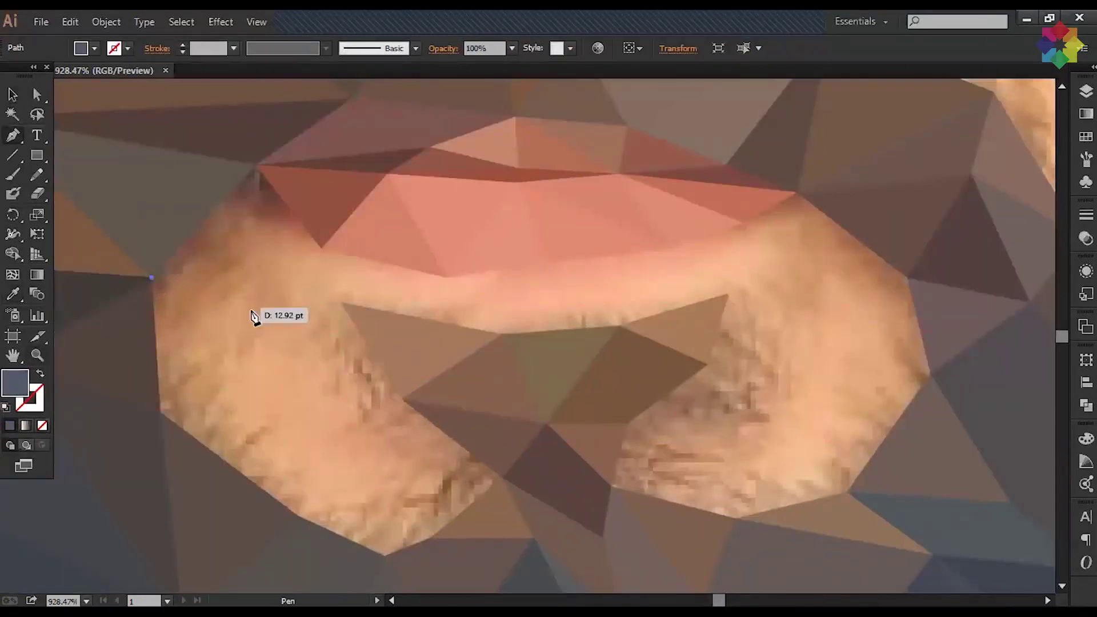
Step: Outline two triangles beside the lip and try a light skin fill, then undo it
left_click(260, 165)
left_click(340, 300)
left_click(151, 277)
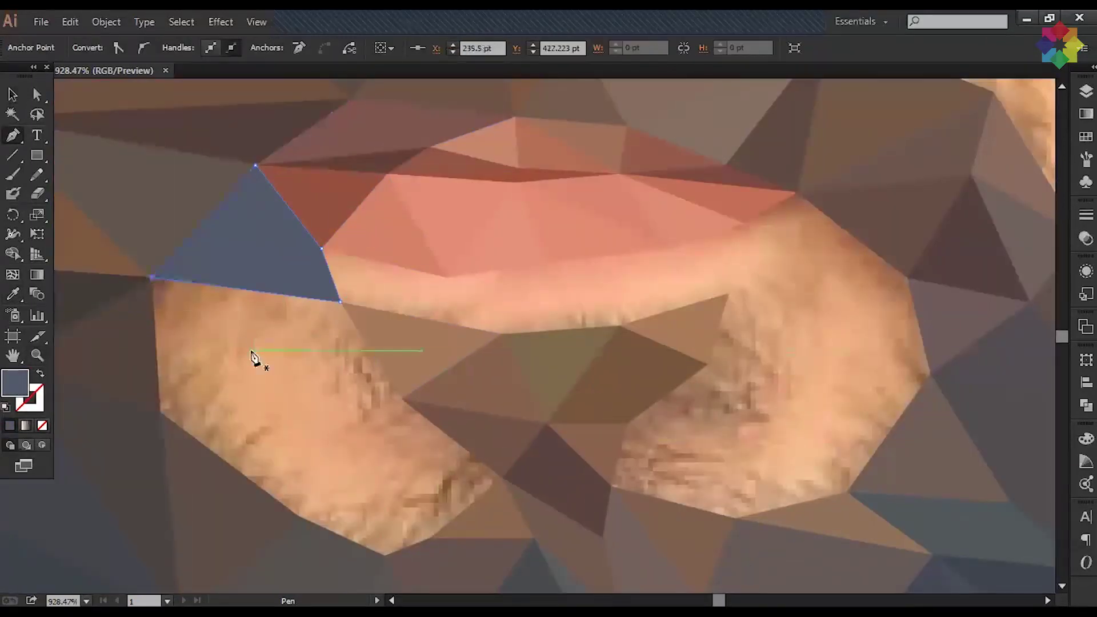
left_click(301, 399)
left_click(159, 411)
left_click(151, 278)
key("i")
left_click(278, 421)
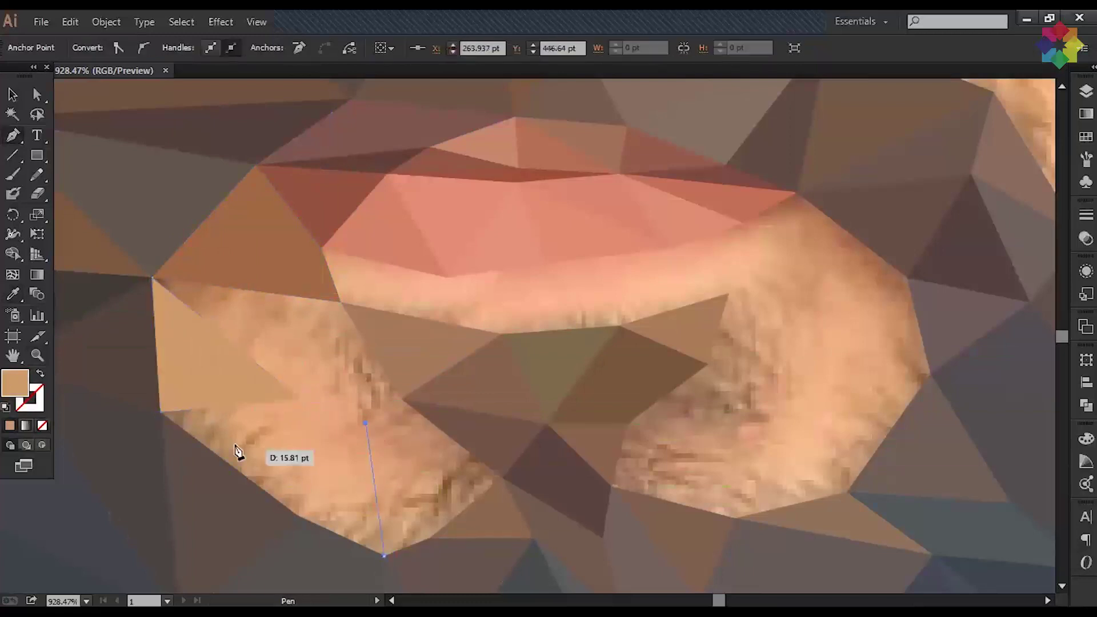
key("ctrl+z")
Step: Draw a triangle below the lip filled with sampled orange, and outline another under the lip
left_click(297, 516)
left_click(160, 411)
left_click(303, 400)
left_click(365, 423)
left_click(151, 278)
left_click(340, 301)
left_click(401, 398)
left_click(152, 278)
Step: Close the triangle by the beard gap, fill it with a sampled colour, and pan below the lips
left_click_drag(473, 362, 330, 305)
left_click(355, 438)
left_click(242, 497)
key("i")
left_click(391, 264)
left_click_drag(322, 258, 380, 382)
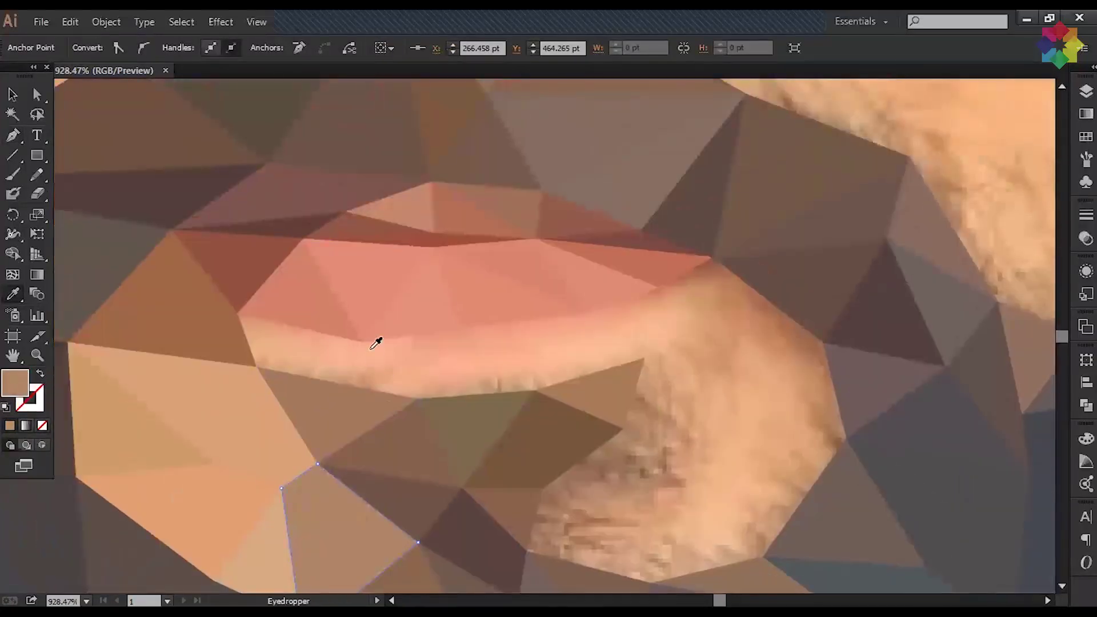
left_click_drag(375, 342, 194, 251)
key("p")
Step: Cover the light skin patch with a triangle filled in sampled peach
left_click(360, 395)
left_click(347, 459)
left_click(470, 491)
left_click(501, 374)
left_click(581, 466)
key("i")
left_click(540, 491)
left_click_drag(541, 491, 495, 570)
key("p")
Step: Fill the next gaps with triangles in sampled tan and peach
left_click(316, 475)
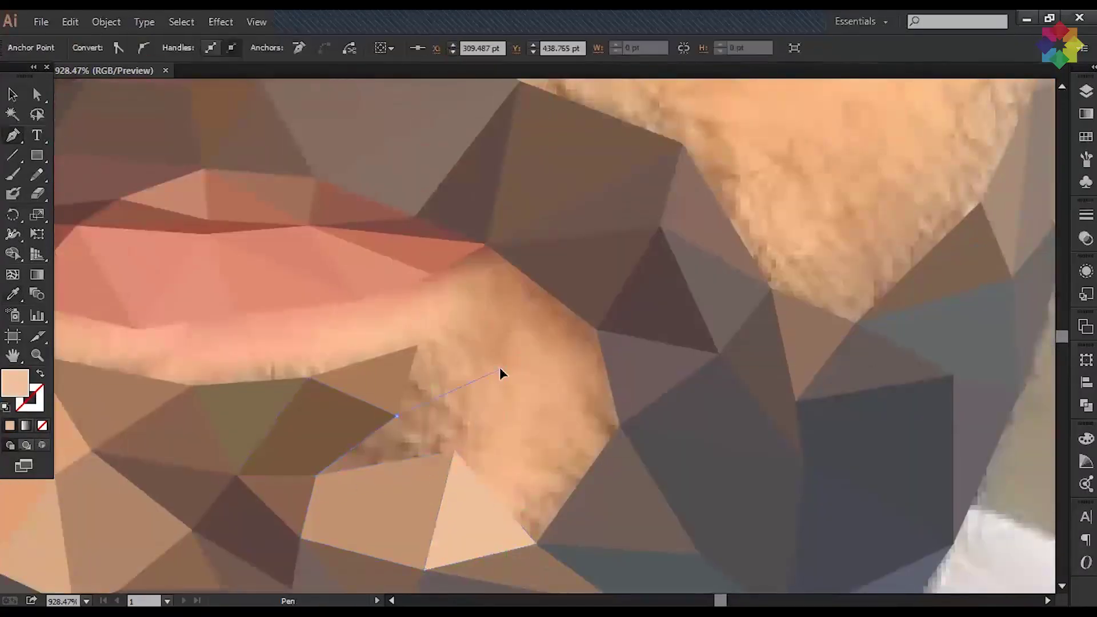
left_click(501, 370)
left_click(454, 452)
left_click(316, 475)
key("i")
left_click(546, 432)
left_click_drag(546, 432, 436, 427)
left_click(447, 386)
key("i")
left_click(513, 490)
key("p")
Step: Add a peach triangle beside the lip and dismiss an accidentally opened menu
left_click(207, 474)
left_click(343, 451)
left_click(392, 370)
left_click(430, 543)
key("i")
left_click(411, 462)
left_click(41, 22)
key("Escape")
key("p")
Step: Draw two more triangles in the gaps below the lip and fill them with sampled skin colour
left_click(554, 508)
left_click(531, 413)
left_click(421, 329)
left_click(435, 419)
left_click(555, 509)
left_click_drag(360, 444, 482, 451)
left_click(476, 435)
left_click(455, 506)
left_click(558, 459)
key("i")
left_click(527, 494)
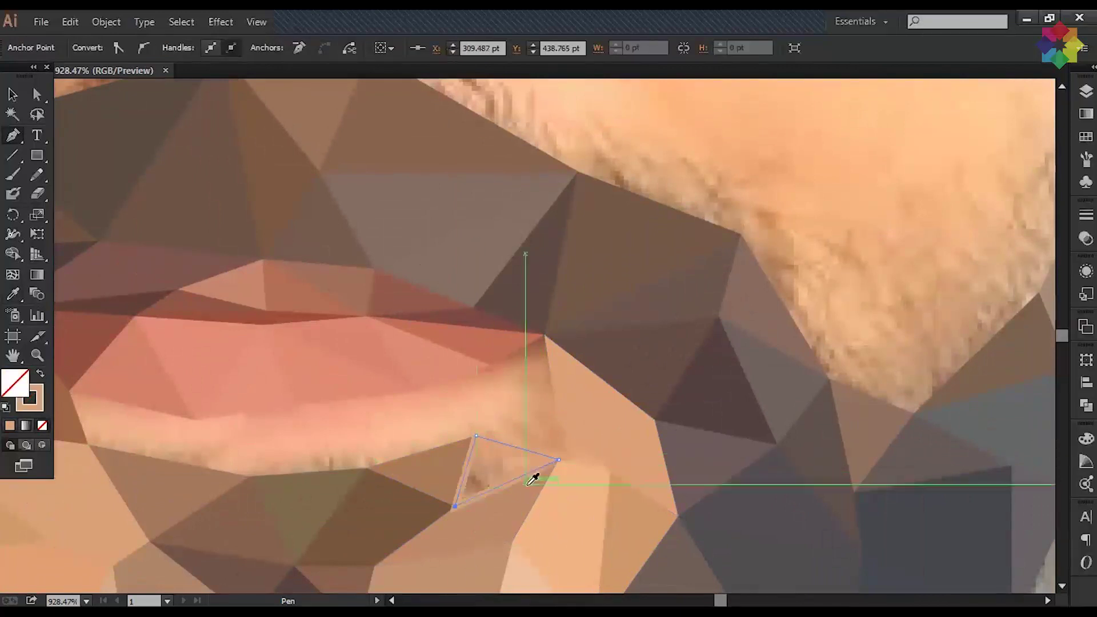
key("p")
Step: Outline triangles along the lip's edge and below the lower lip
left_click(571, 438)
left_click(571, 473)
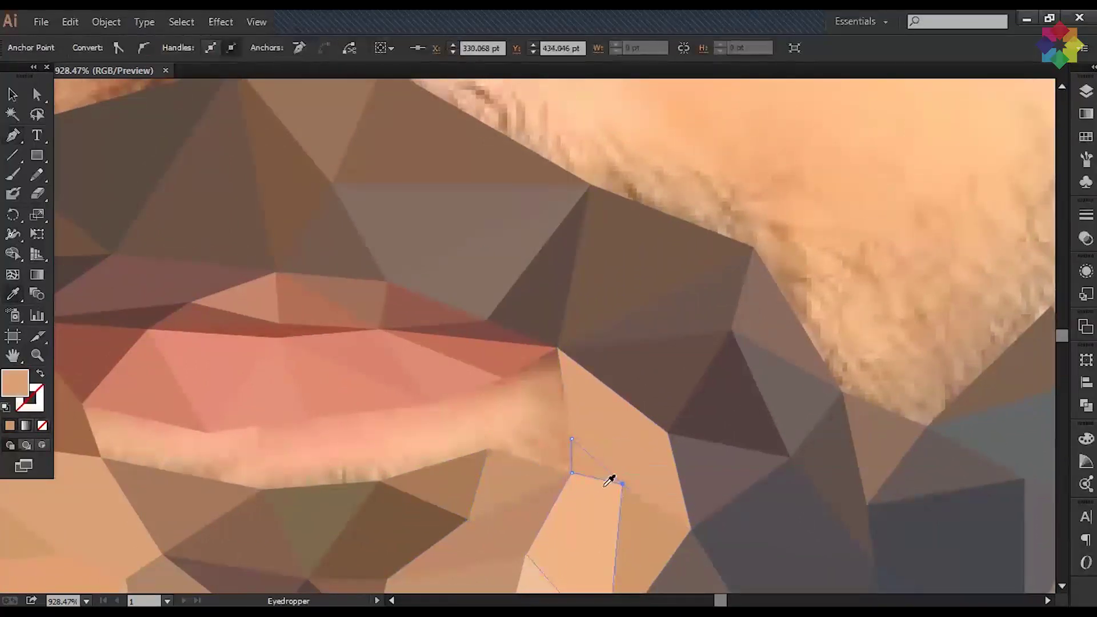
key("p")
left_click(557, 347)
left_click(503, 377)
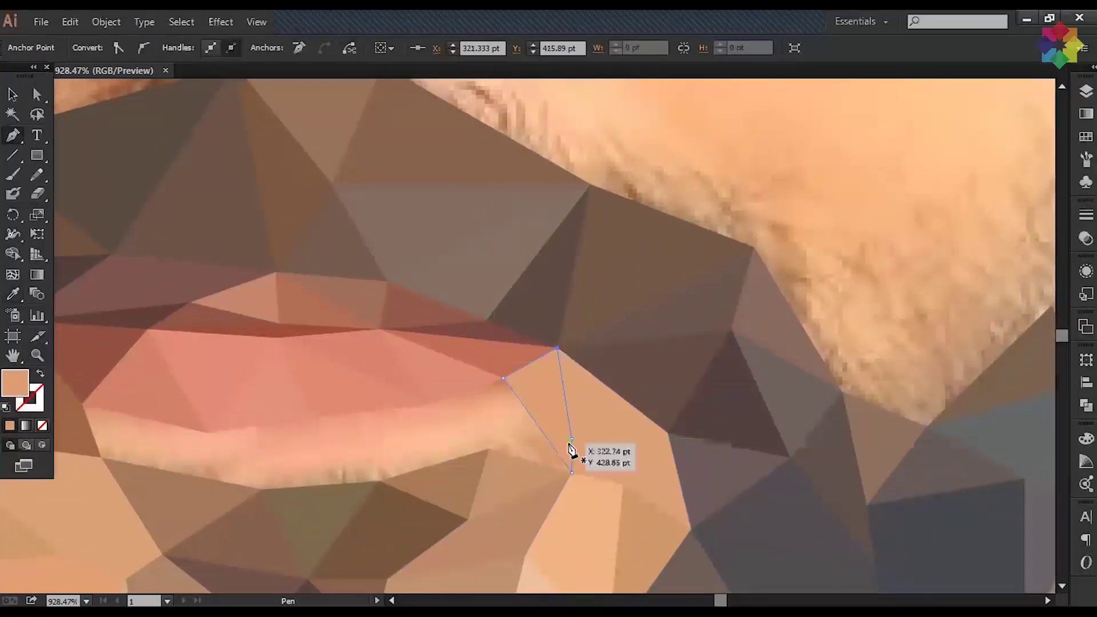
scroll(611, 530, "left", 5)
left_click(347, 495)
left_click(509, 528)
left_click(551, 457)
scroll(651, 518, "right", 5)
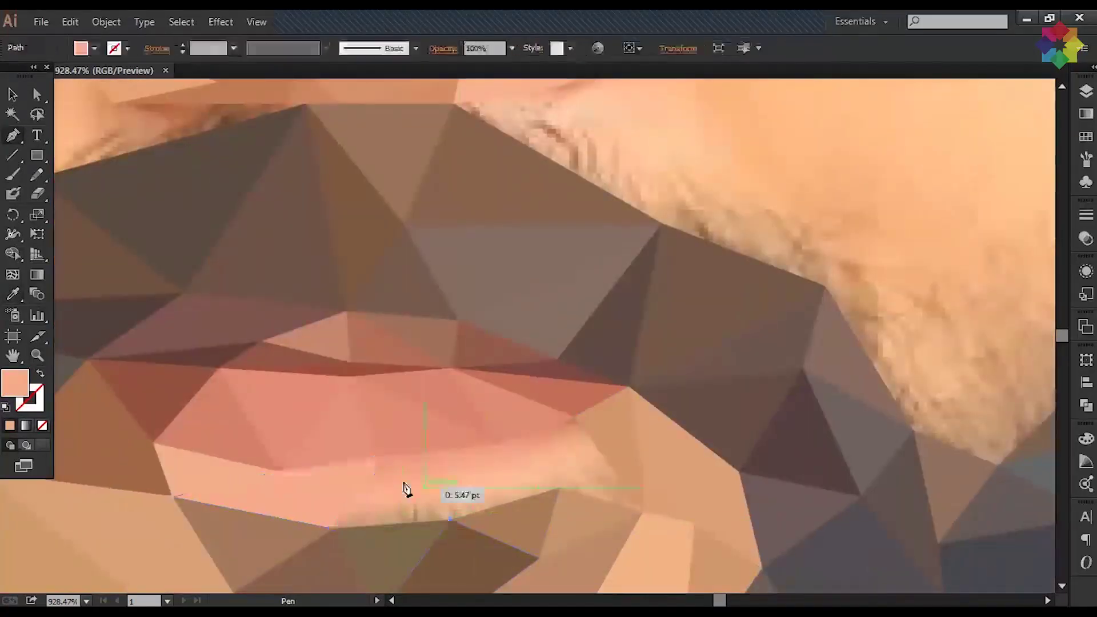
left_click(337, 525)
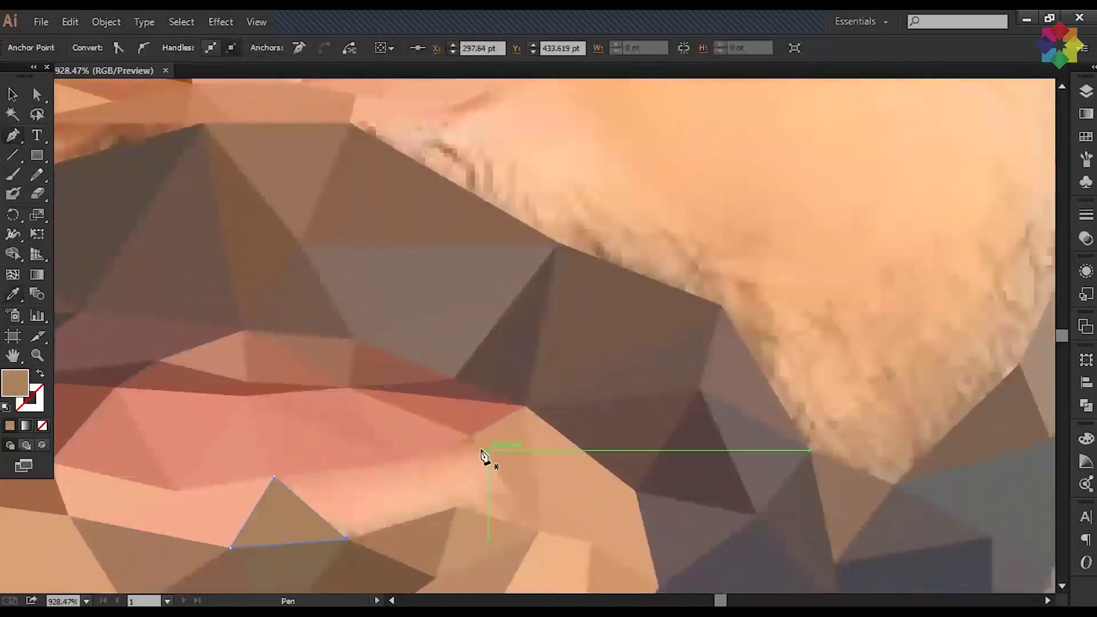
scroll(468, 485, "right", 3)
Step: Finish the last peach triangles below the lip and fit the whole portrait in view
left_click(470, 437)
left_click(461, 511)
left_click(470, 437)
left_click(273, 476)
left_click(346, 538)
left_click(456, 505)
key("ctrl+0")
scroll(531, 318, "up", 5)
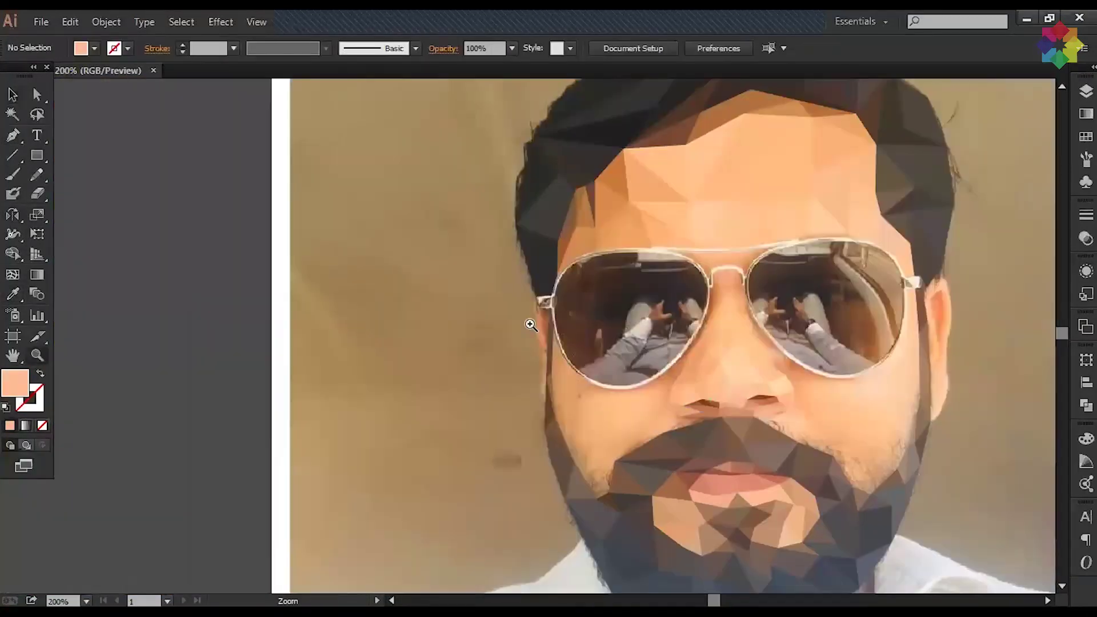
Step: Start a thin outline up the left cheek edge to the sunglasses arm
left_click_drag(543, 446, 558, 519)
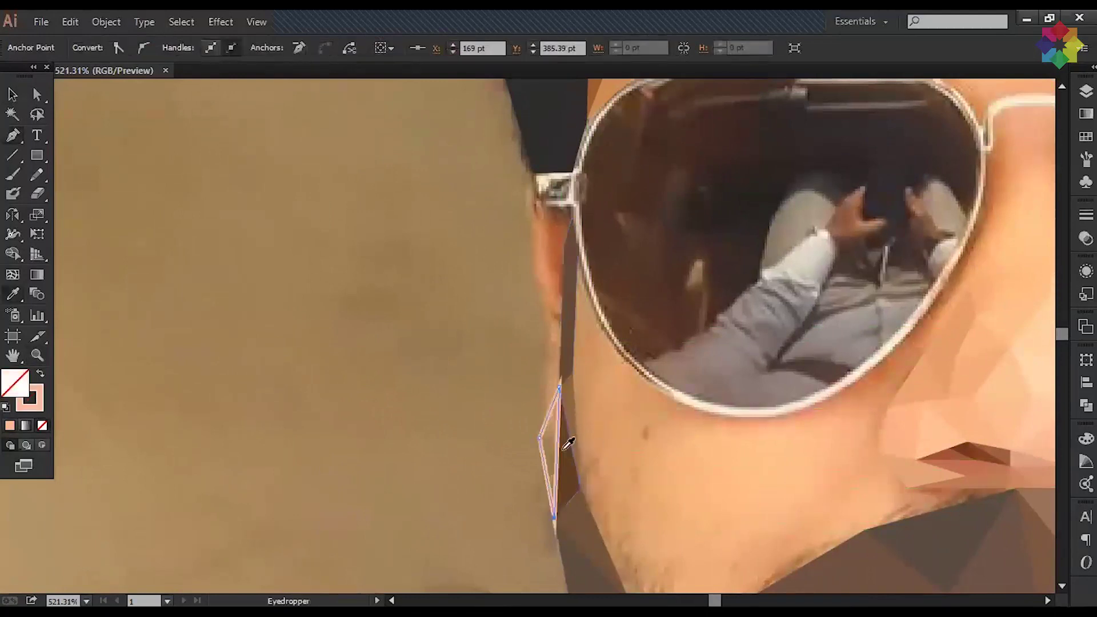
scroll(584, 348, "up", 3)
left_click(563, 348)
left_click(573, 321)
left_click(532, 312)
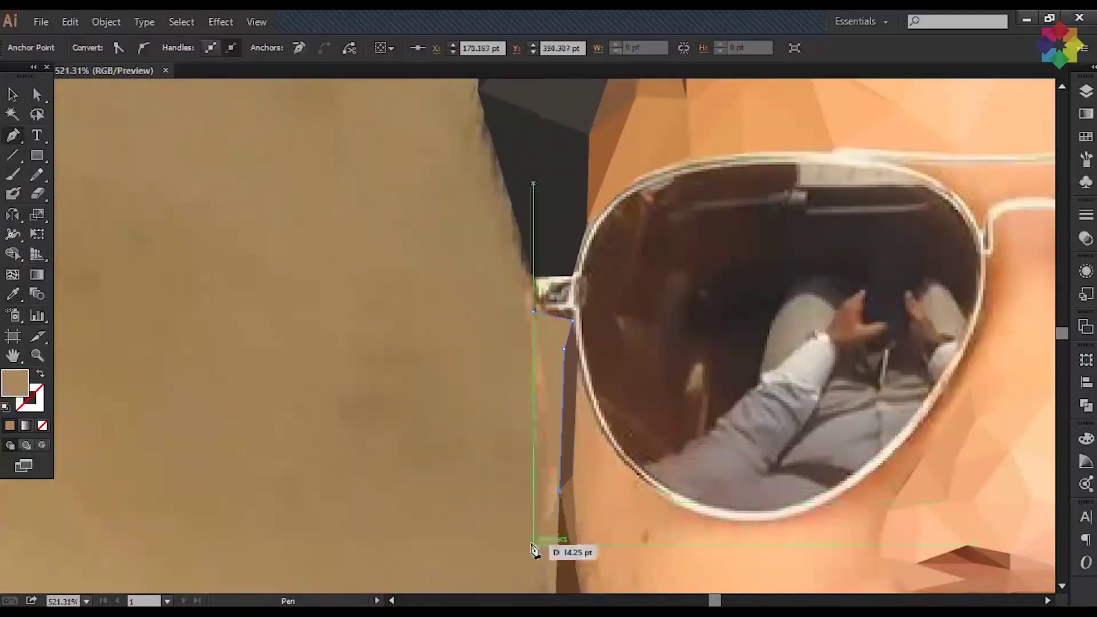
Step: Close the cheek-edge and ear triangles, then drag their stray corners onto neighbouring anchors
left_click(543, 547)
scroll(301, 469, "right", 10)
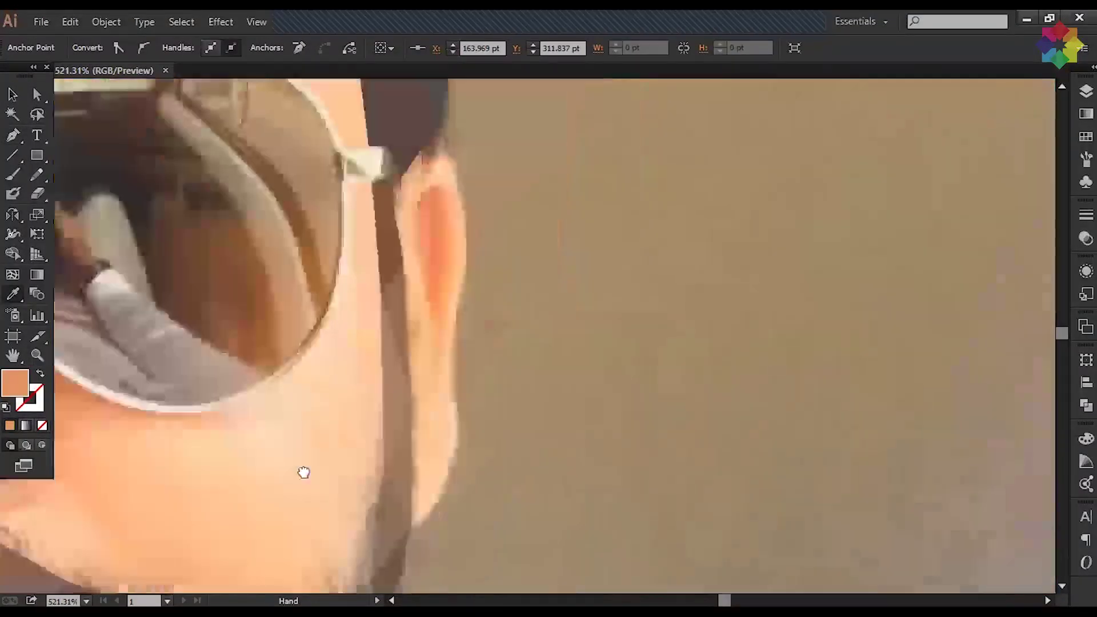
left_click(411, 426)
left_click(452, 483)
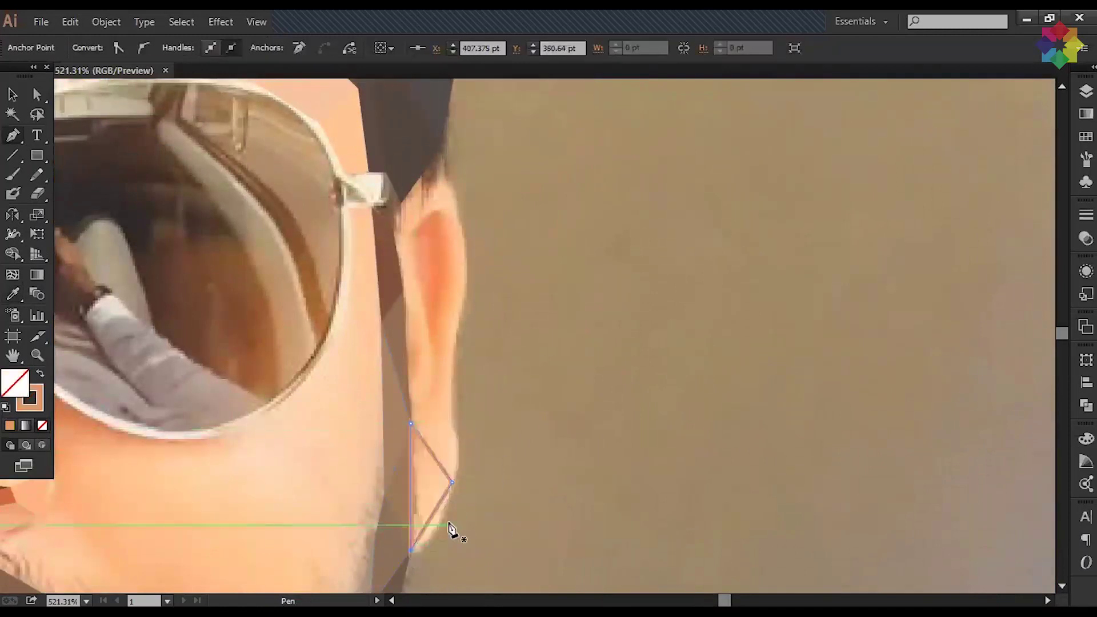
left_click_drag(467, 159, 414, 134)
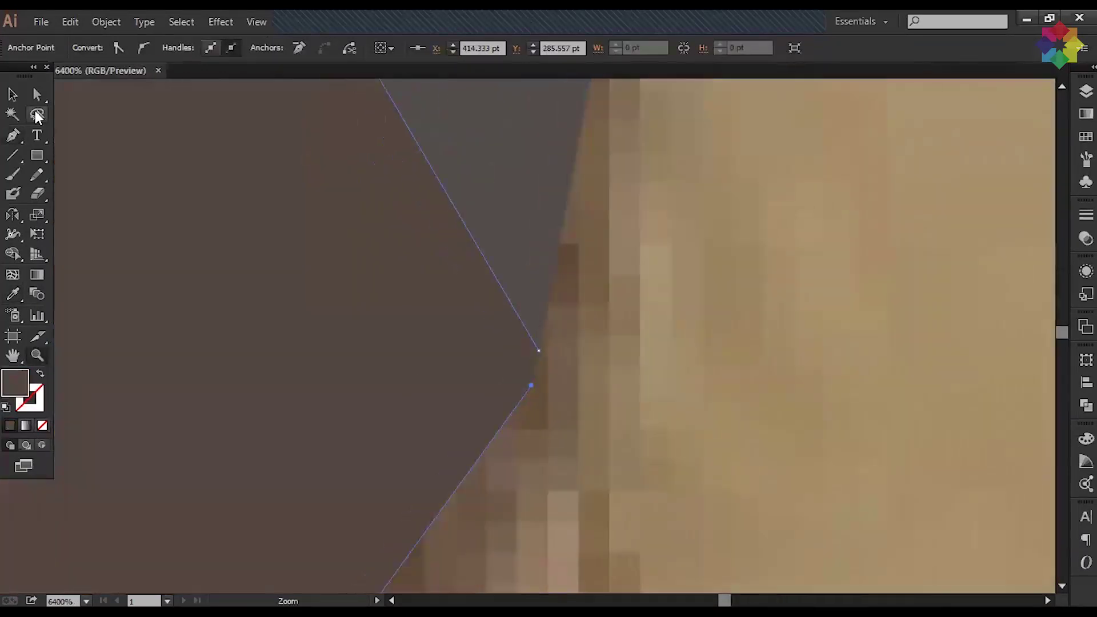
left_click_drag(538, 349, 530, 387)
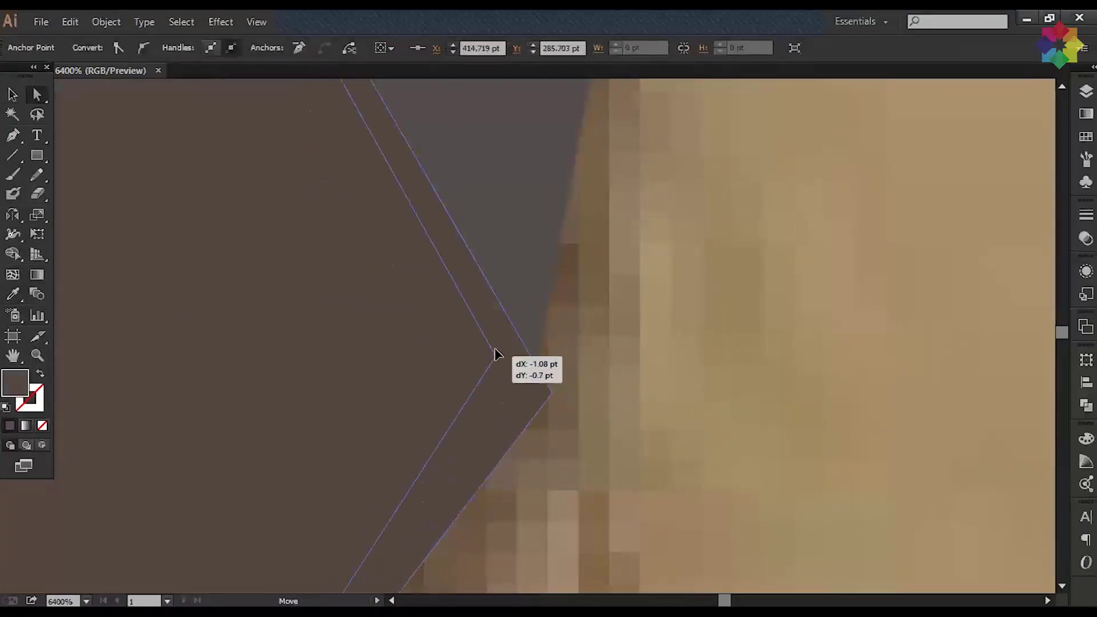
left_click(628, 425)
left_click_drag(522, 380, 365, 387)
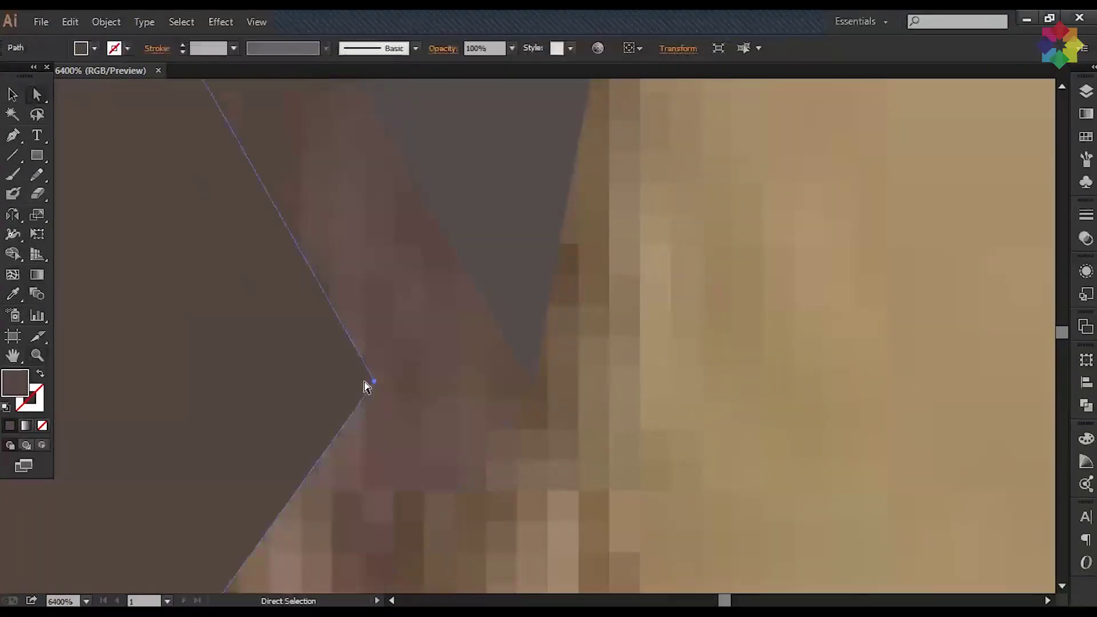
left_click_drag(540, 375, 532, 384)
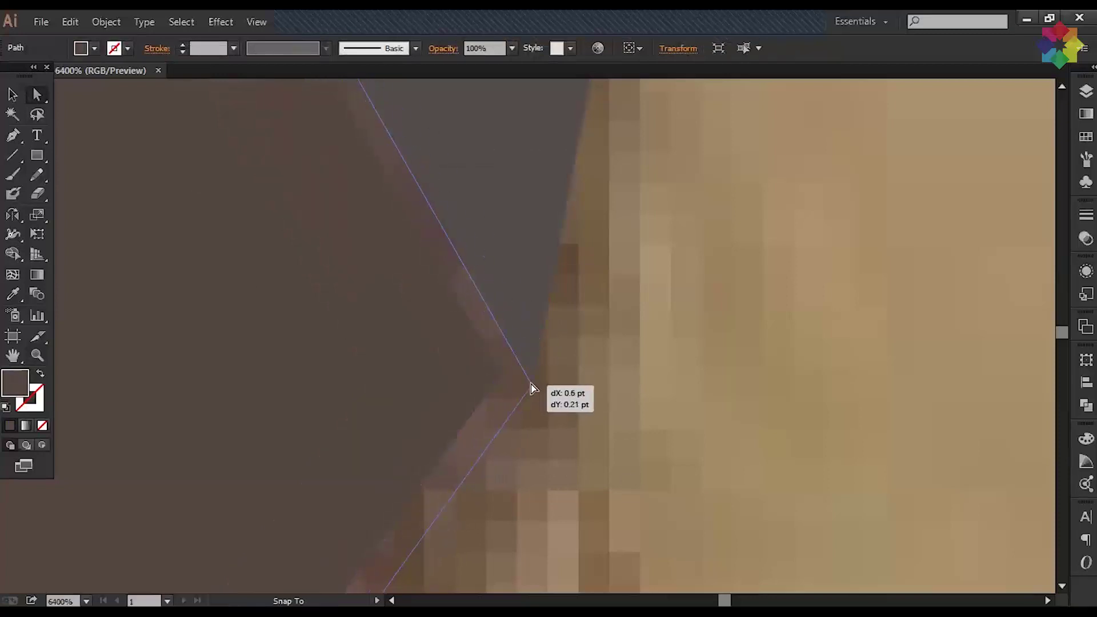
Step: Outline a five-corner shape around the ear and fill it with sampled peach
scroll(598, 363, "down", 5)
left_click(608, 365)
left_click(564, 405)
left_click(550, 278)
left_click(461, 265)
left_click(550, 140)
Step: Draw the inner ear shape and fill it with a darker sampled orange
scroll(501, 293, "down", 3)
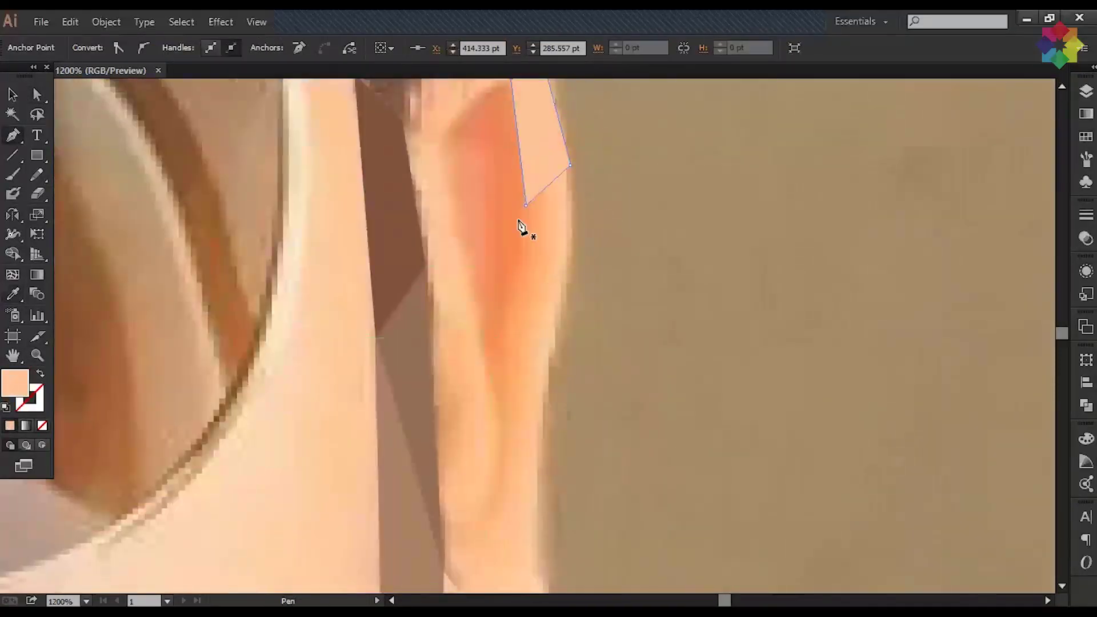
left_click(468, 266)
left_click(543, 201)
left_click(558, 329)
left_click(531, 557)
left_click(469, 267)
key("i")
left_click(545, 351)
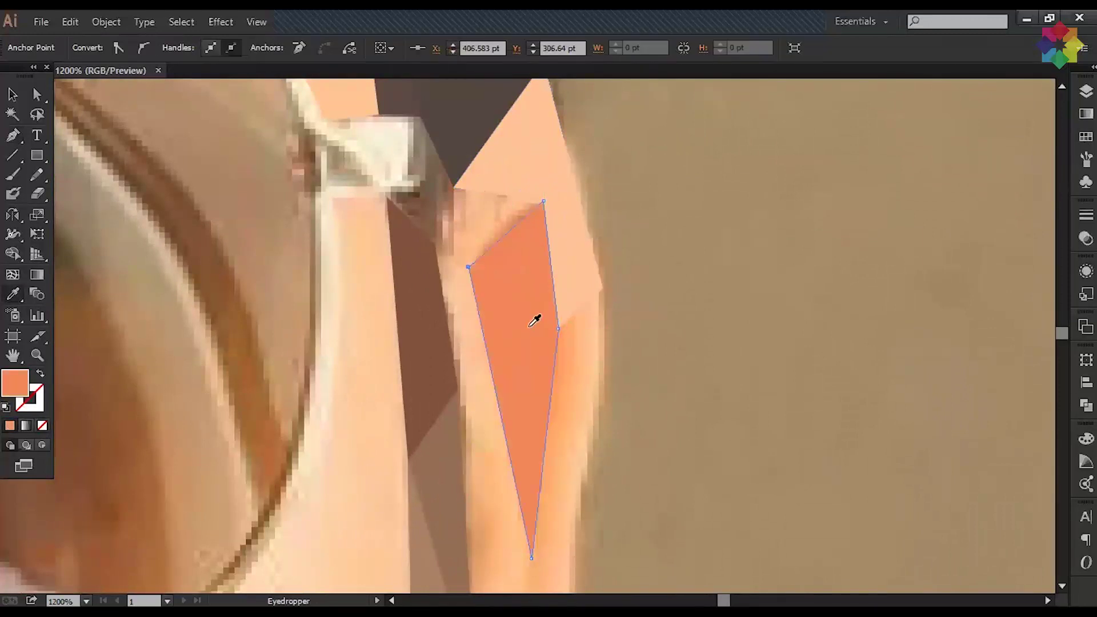
Step: Add a triangle above the inner ear filled with light peach
key("p")
left_click(453, 187)
left_click(435, 245)
left_click(456, 189)
key("i")
left_click(490, 212)
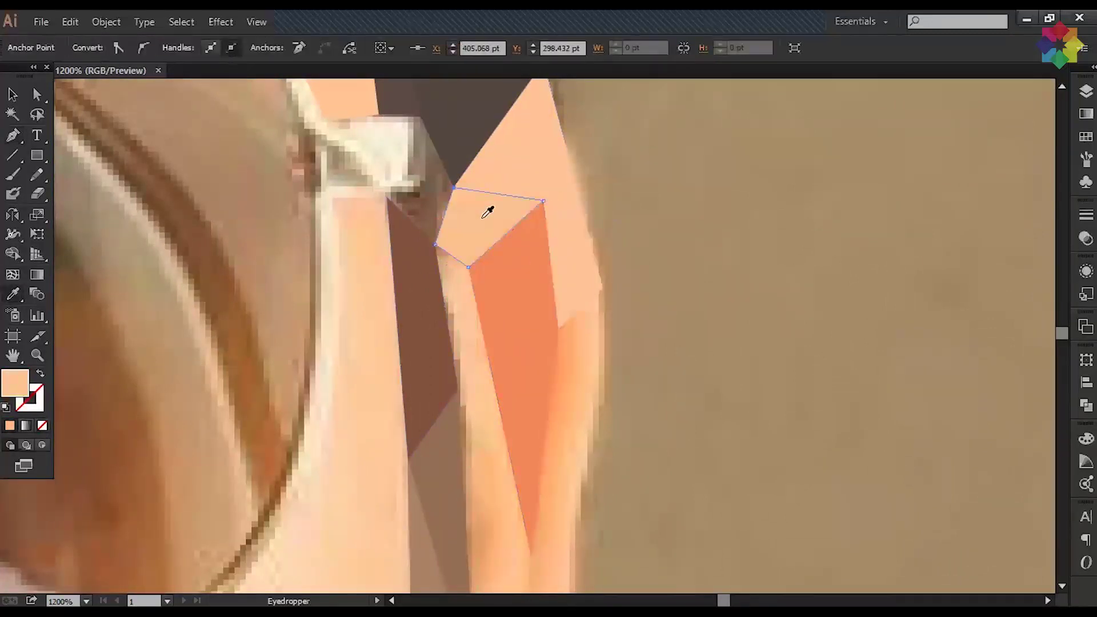
Step: Start a shape on the ear rim and swap the fill and stroke colours
scroll(550, 289, "down", 3)
left_click(609, 94)
left_click(577, 346)
key("shift+x")
Step: Draw the lower ear shape and fill it with a lighter sampled peach
scroll(565, 380, "down", 5)
left_click(531, 414)
left_click(550, 322)
left_click(528, 206)
left_click(437, 279)
key("i")
left_click(521, 262)
Step: Outline the earlobe shape and swap its fill and stroke colours
scroll(576, 460, "up", 3)
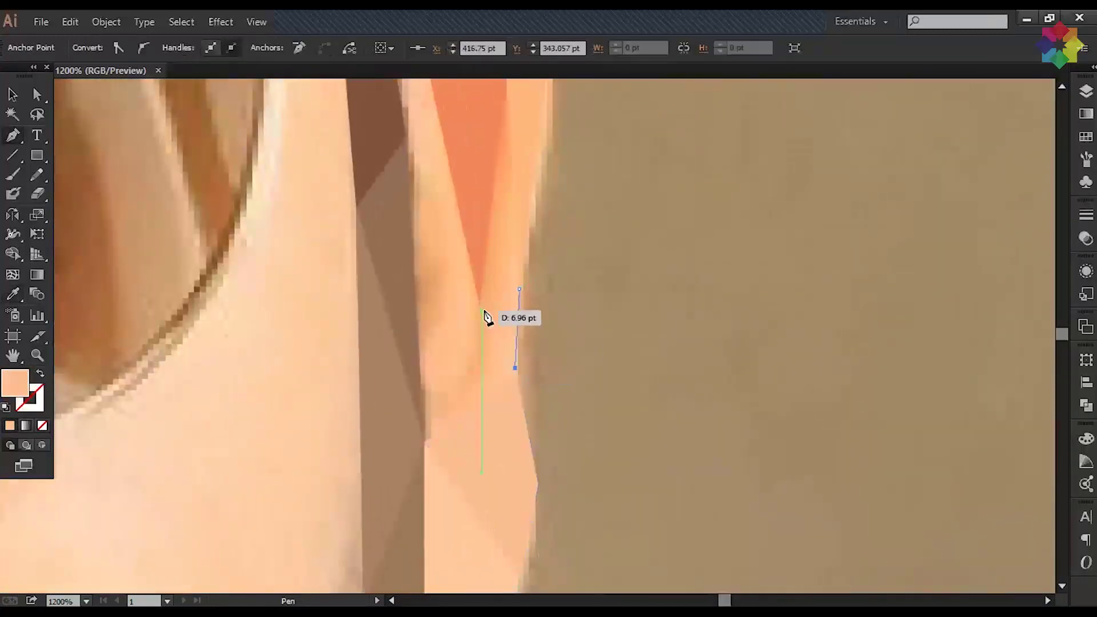
scroll(497, 320, "up", 2)
left_click(460, 416)
left_click(486, 186)
left_click(500, 398)
left_click(496, 479)
key("shift+x")
Step: Draw a triangle beside the inner ear sharing the earlobe corner
left_click(405, 552)
left_click(387, 247)
left_click(460, 416)
scroll(373, 434, "up", 3)
Step: Outline a shape along the ear's edge, fill it with an ear-sampled colour, and fit the artboard
left_click(372, 287)
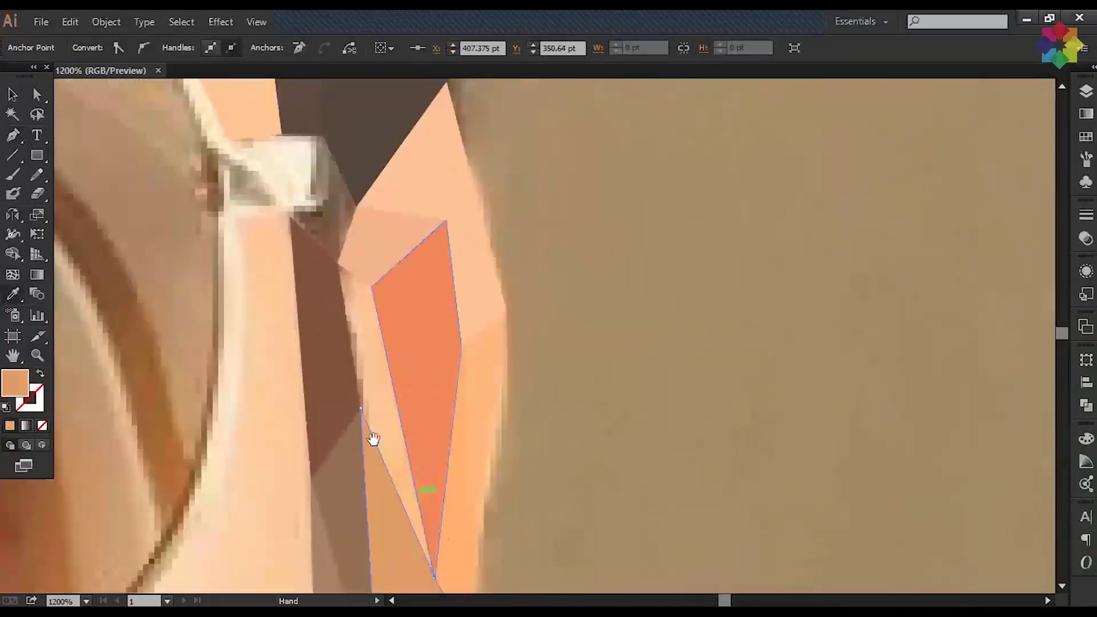
left_click(434, 577)
left_click(361, 409)
left_click(338, 264)
left_click(372, 287)
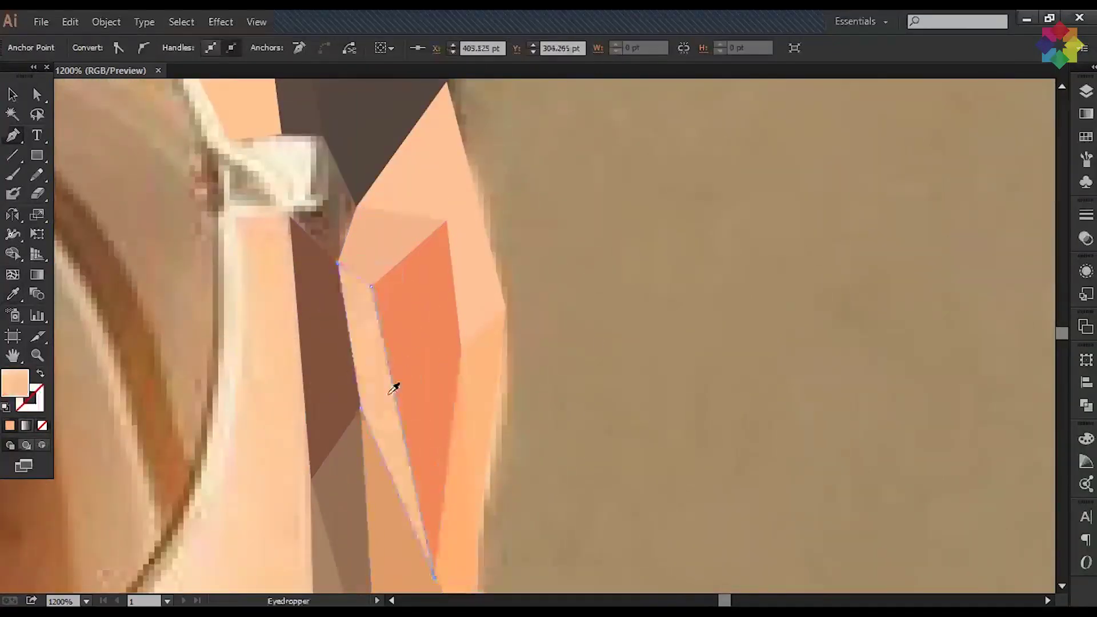
key("ctrl+0")
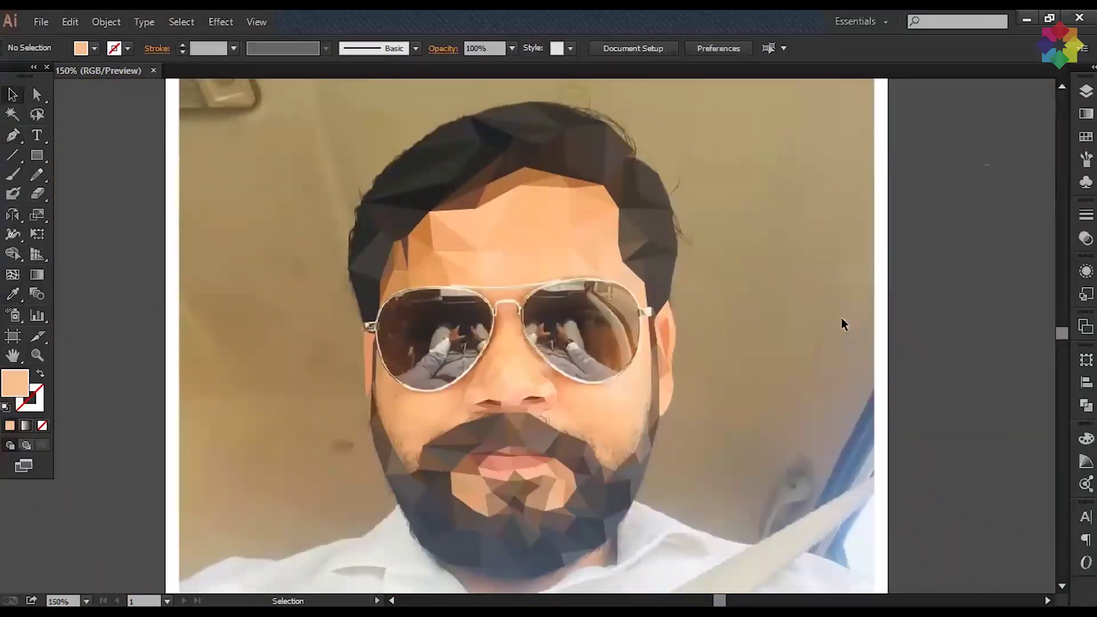
Step: Deselect everything, show the Layers panel, and hide the reference photo layer to preview the facets
left_click(866, 311)
key("F7")
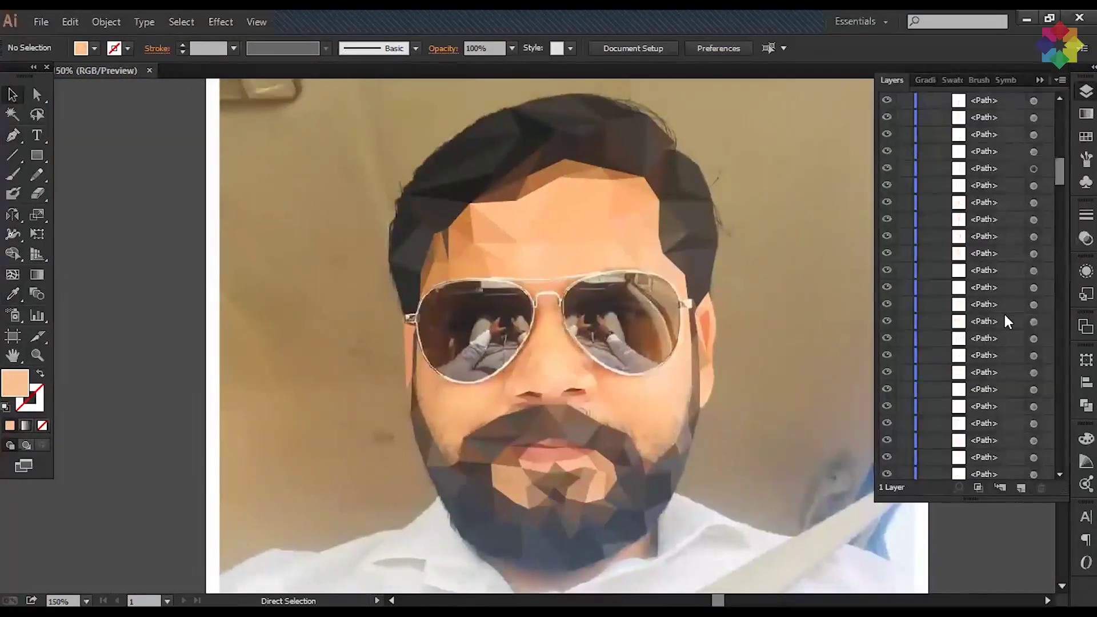
left_click(887, 470)
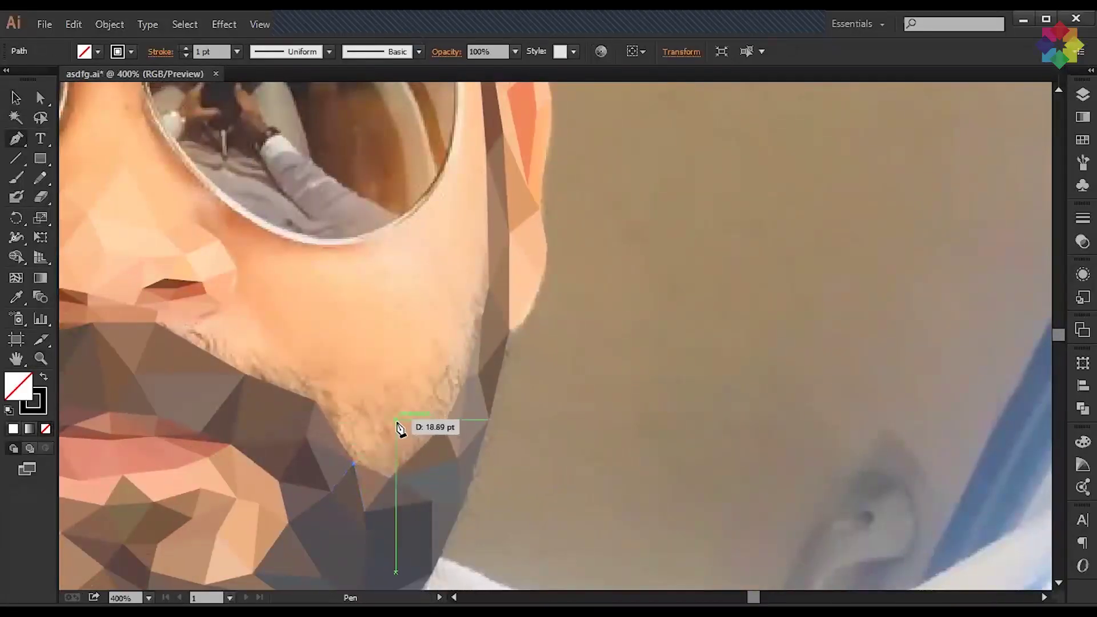
Step: Draw two adjoining triangles along the jaw edge
left_click(444, 426)
left_click(352, 464)
left_click(390, 477)
key("shift+x")
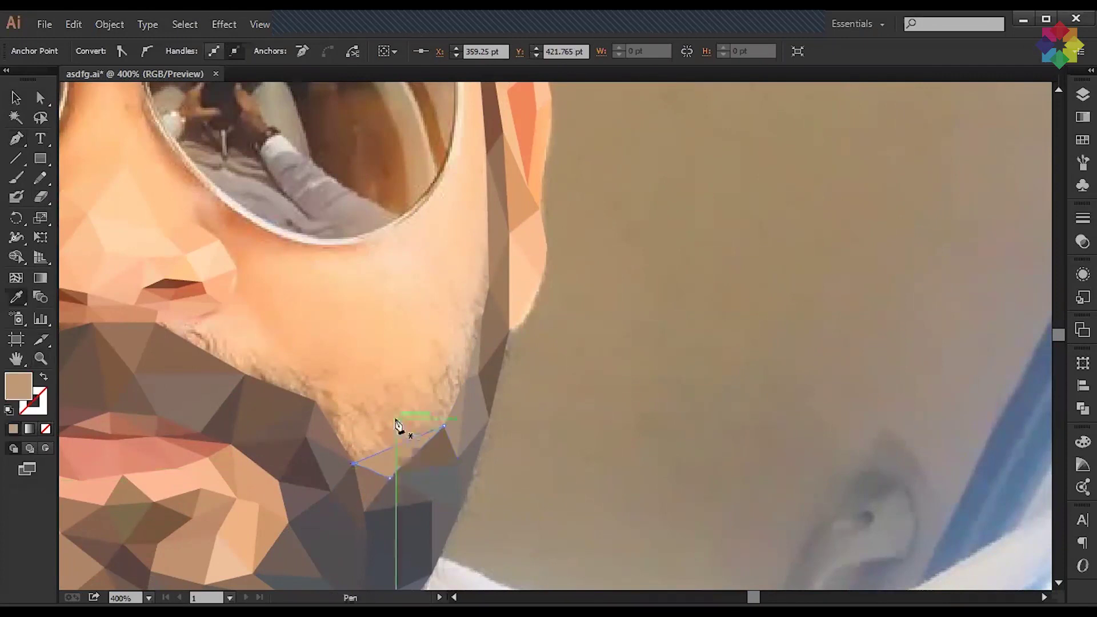
left_click(389, 395)
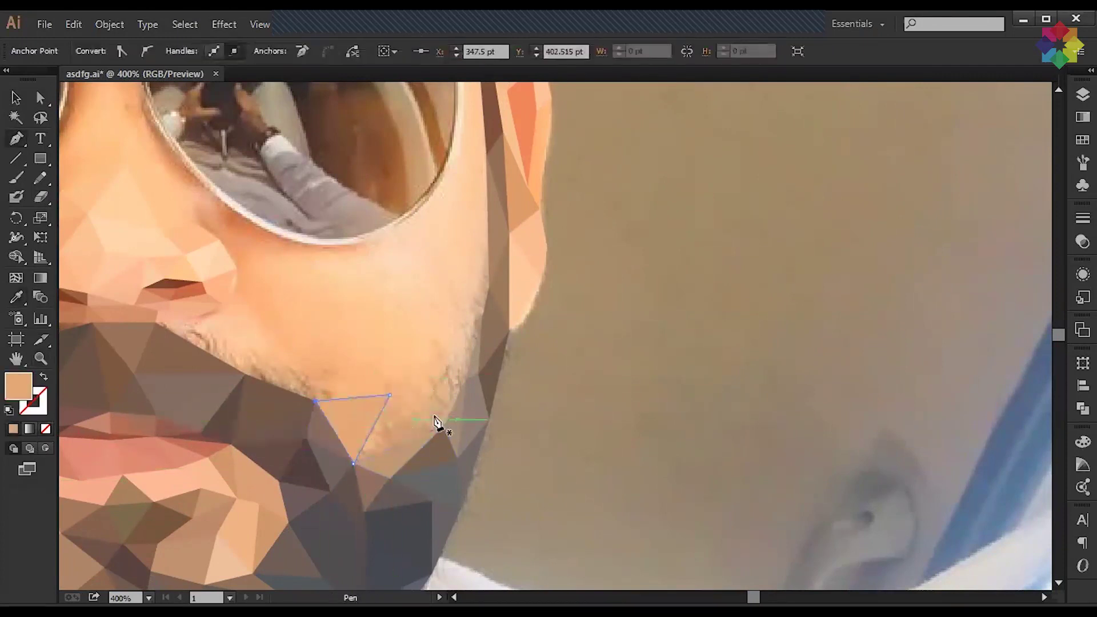
left_click(390, 395)
left_click(444, 426)
Step: Add triangles higher up the jaw, filled with sampled skin and peach tones
left_click(406, 349)
left_click(467, 379)
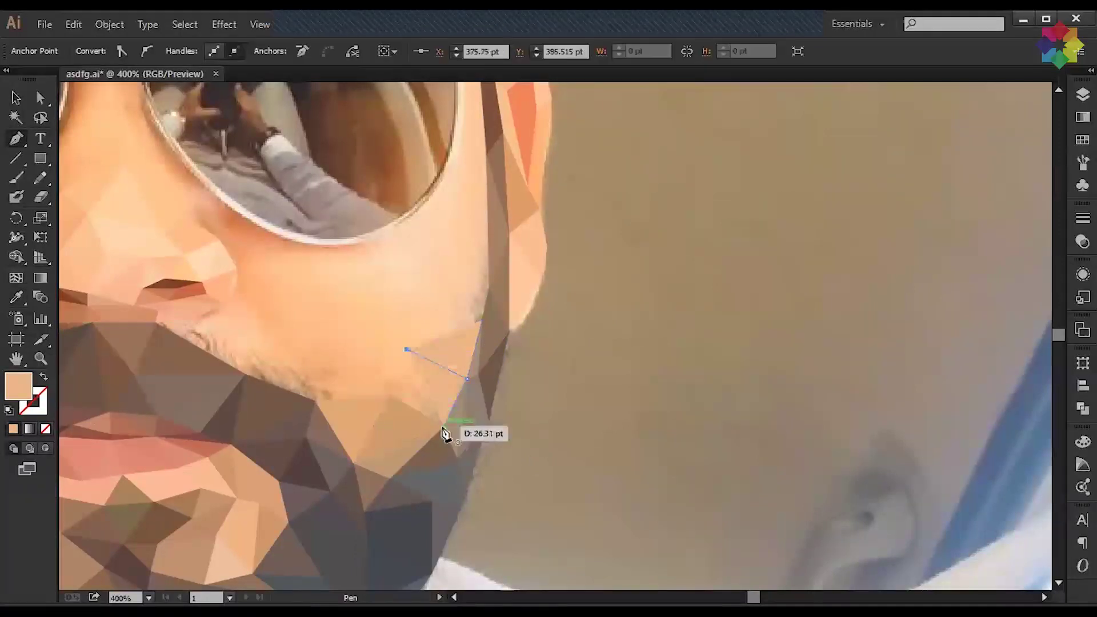
left_click(461, 390)
key("p")
left_click(406, 348)
left_click(389, 394)
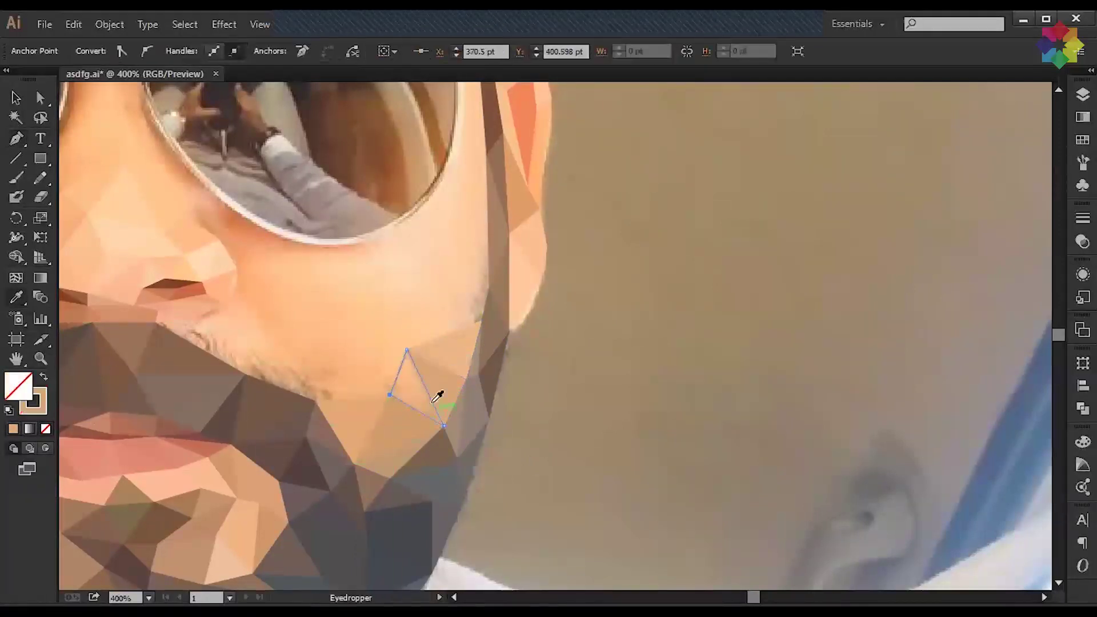
left_click(437, 397)
key("p")
Step: Draw triangles below and beside the moustache, filled with a lighter sampled peach
scroll(342, 343, "up", 3)
left_click(241, 379)
left_click(312, 400)
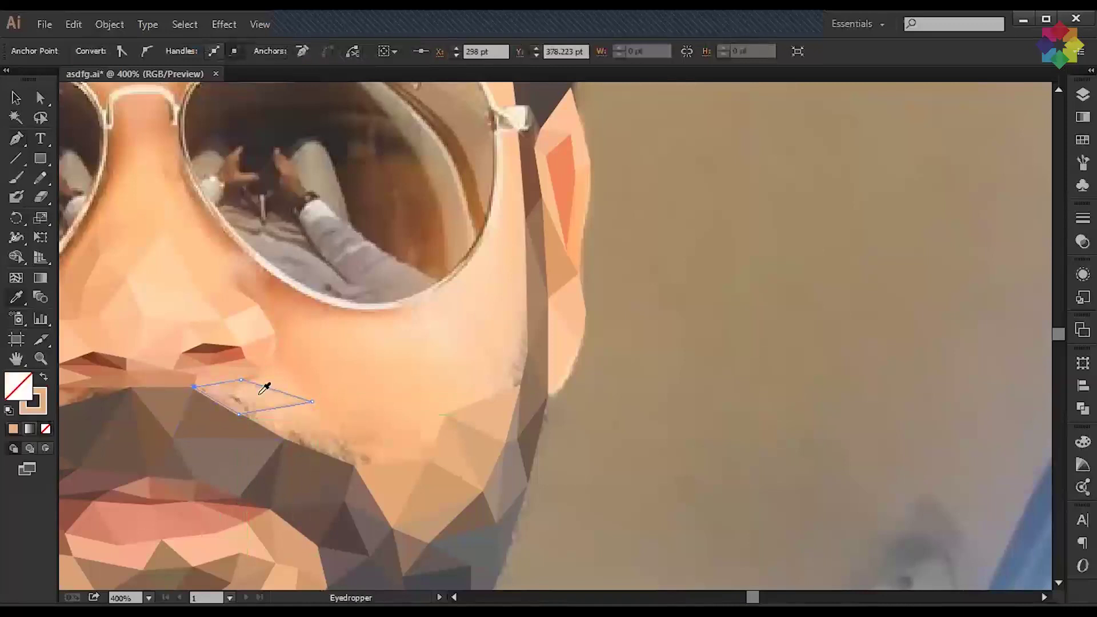
left_click(354, 466)
left_click(312, 401)
left_click(285, 439)
left_click(239, 414)
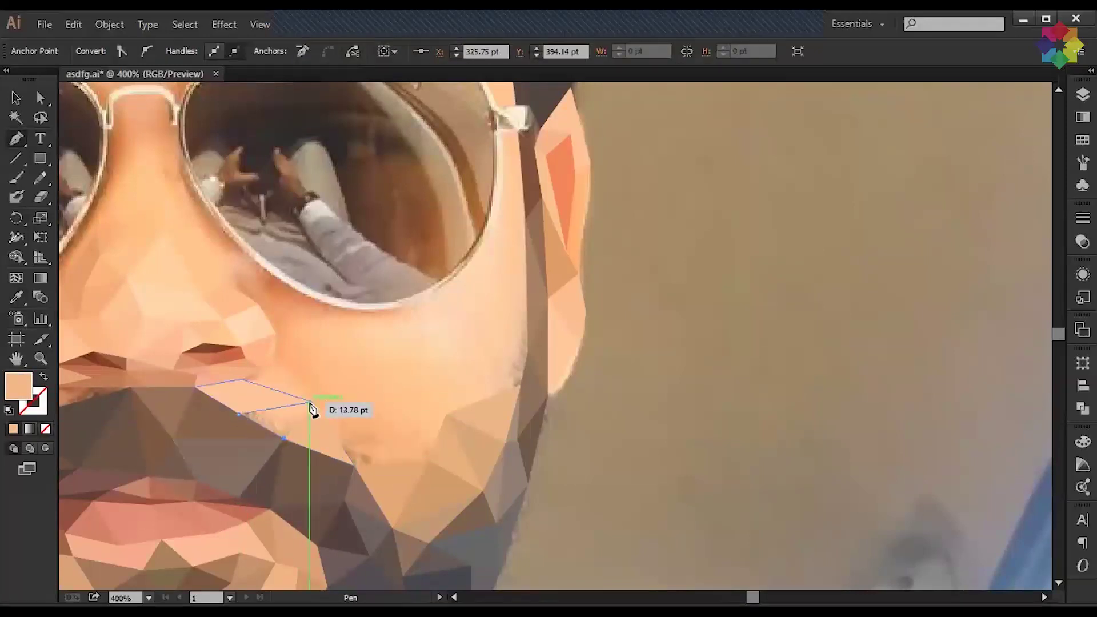
left_click(383, 391)
left_click(446, 414)
Step: Outline a shape on the cheek and delete it as an unwanted four-sided shape
left_click(428, 459)
left_click(480, 489)
key("i")
left_click(474, 472)
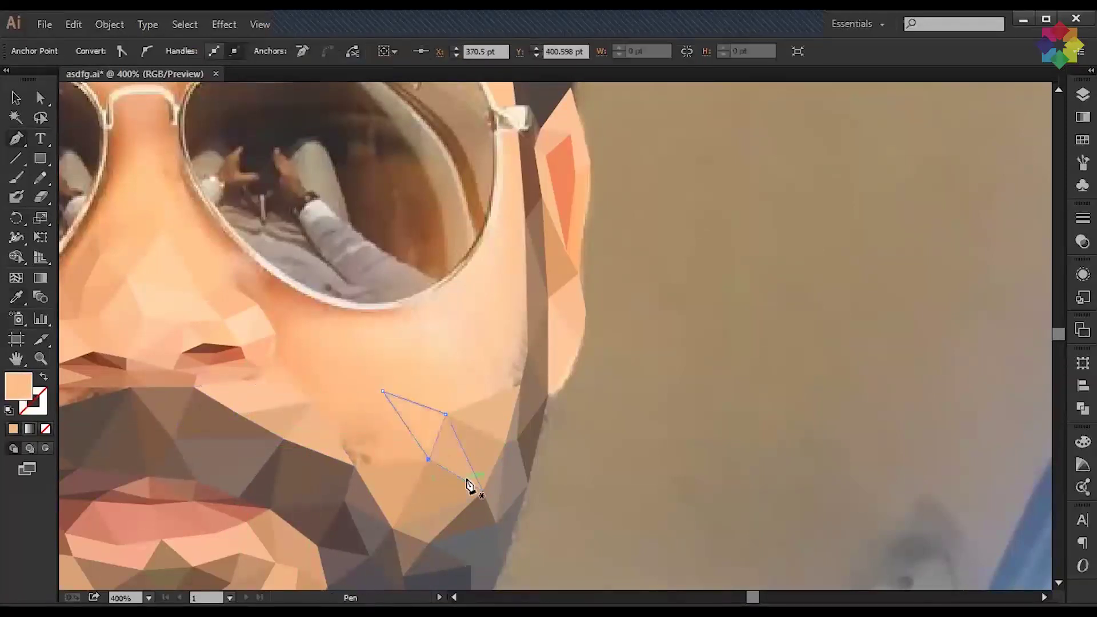
key("Delete")
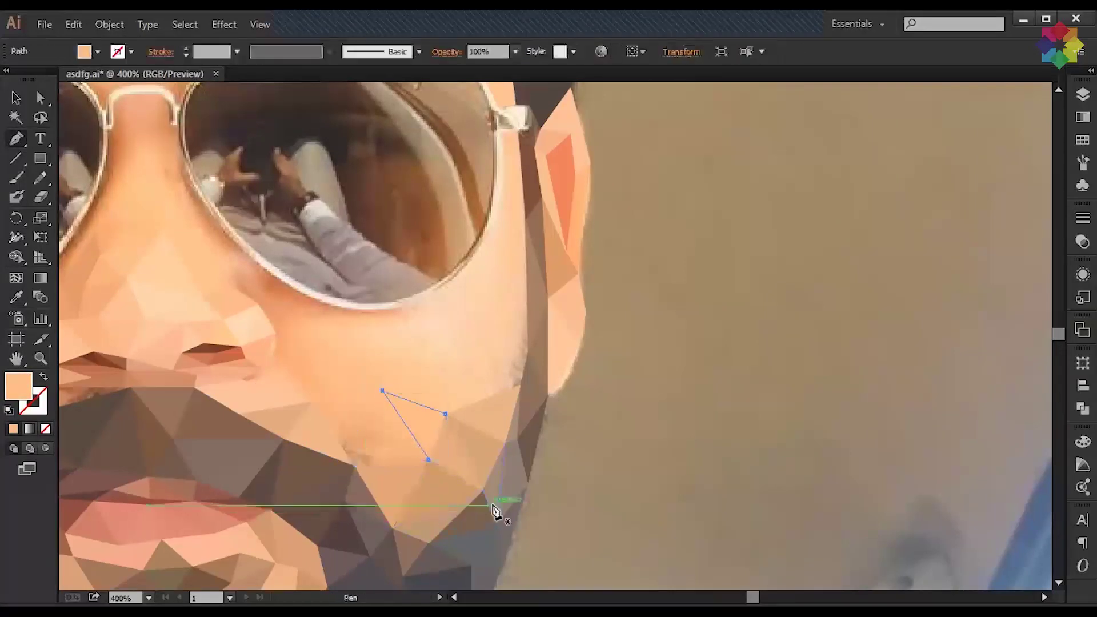
key("p")
Step: Draw two cheek triangles from shared corners and fill them with sampled skin tones
left_click(381, 378)
left_click(445, 413)
left_click(354, 466)
key("p")
left_click(311, 401)
left_click(381, 379)
left_click(354, 465)
left_click(312, 402)
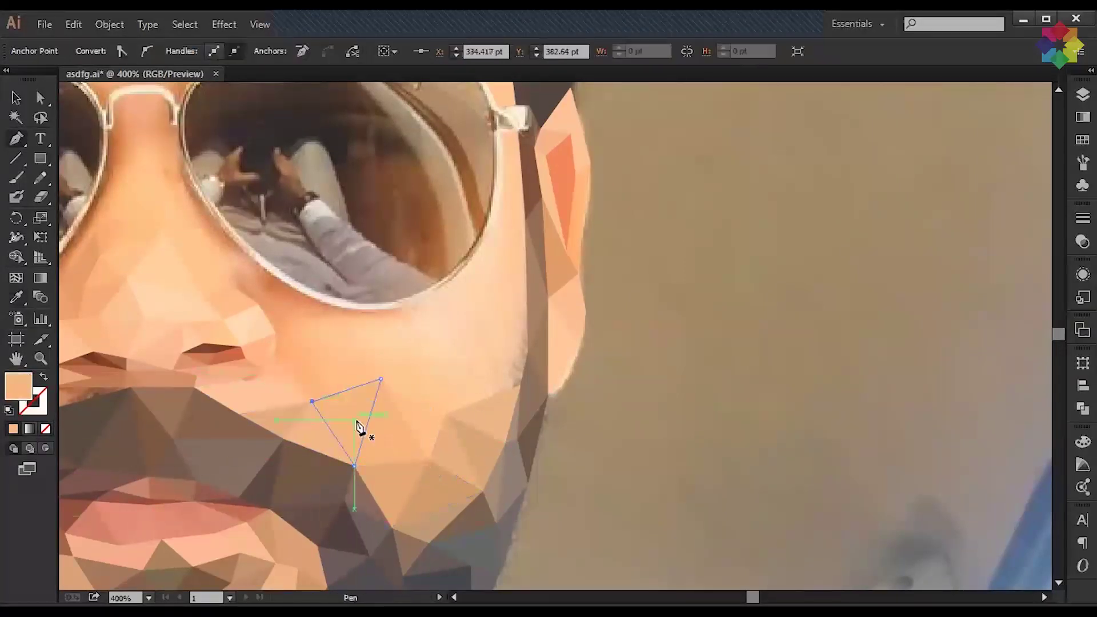
left_click(405, 440)
key("p")
Step: Add triangles climbing the cheek and face edge toward the sunglasses, filled with skin tone
left_click(312, 402)
left_click(319, 342)
key("p")
left_click(381, 378)
left_click(520, 384)
left_click(527, 353)
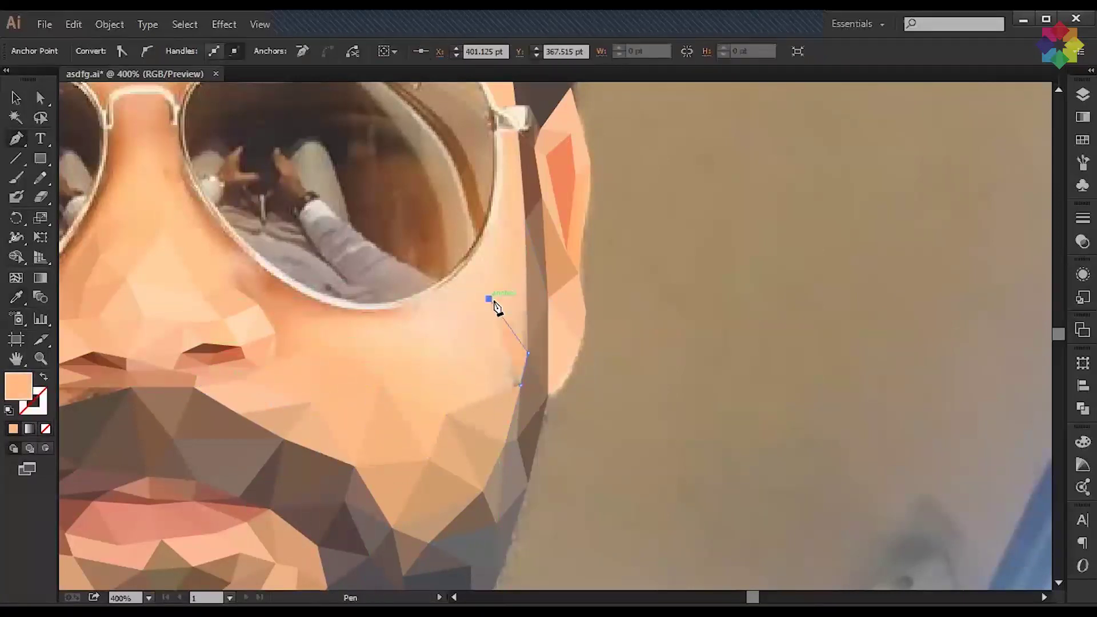
left_click(381, 378)
left_click(462, 334)
left_click(430, 377)
key("p")
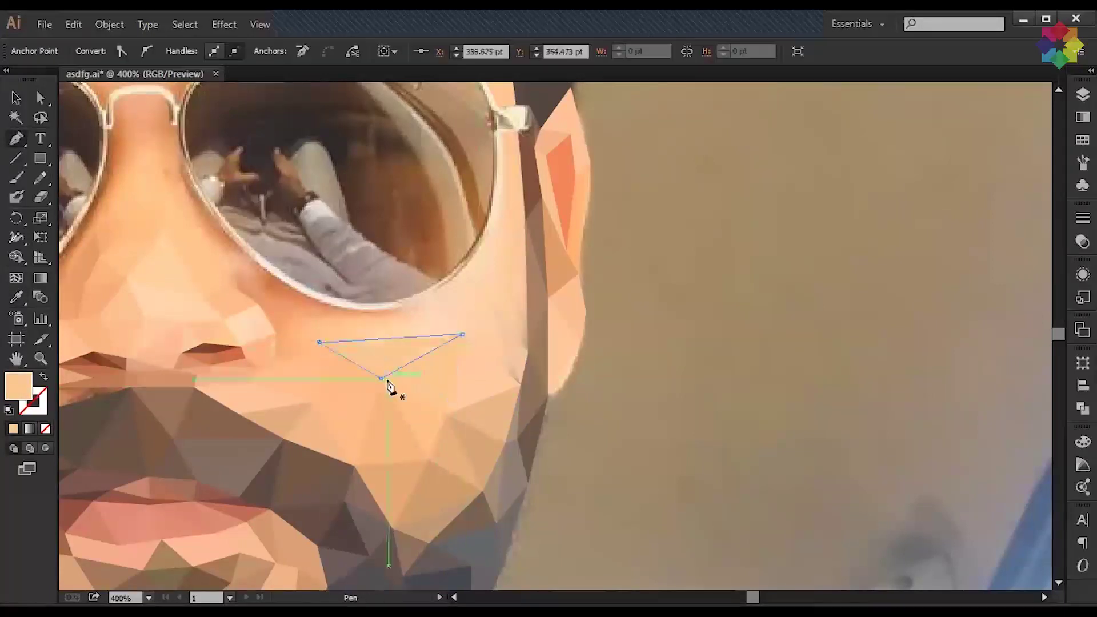
Step: Fill a shape beside the lens with sampled skin tone and outline another beneath it
scroll(377, 383, "up", 3)
left_click(450, 485)
left_click(384, 467)
left_click(378, 419)
left_click(411, 431)
left_click(443, 518)
left_click(480, 492)
key("p")
left_click(450, 485)
left_click(416, 357)
left_click(391, 406)
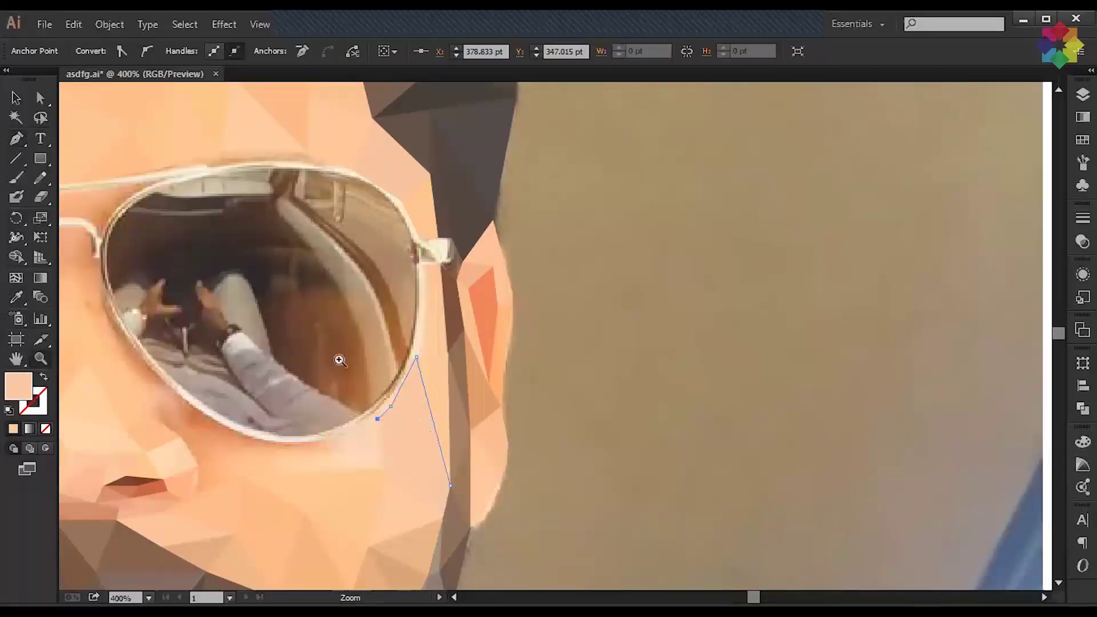
Step: Zoom in beside the lens, fill that facet with sampled skin tone, and outline a shape below the lens
left_click_drag(340, 360, 518, 522)
left_click(514, 262)
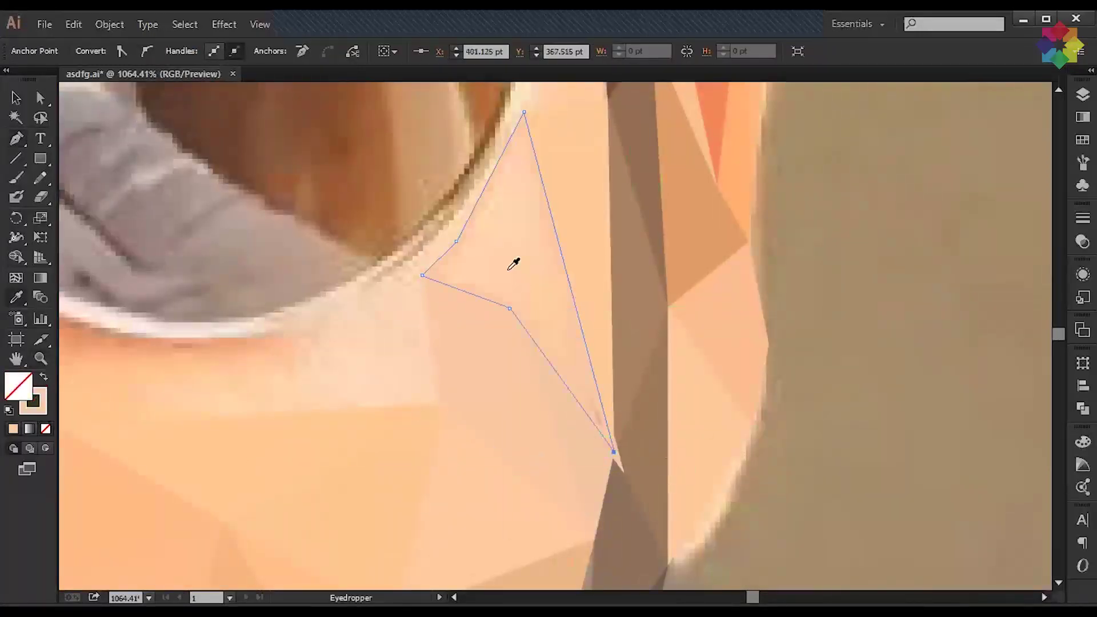
scroll(417, 514, "left", 5)
left_click(459, 456)
left_click(413, 371)
left_click(343, 432)
left_click(307, 525)
left_click(460, 457)
Step: Add a triangle lower on the cheek and a four-sided facet along the lens edge
left_click(825, 314)
left_click(807, 436)
left_click(460, 457)
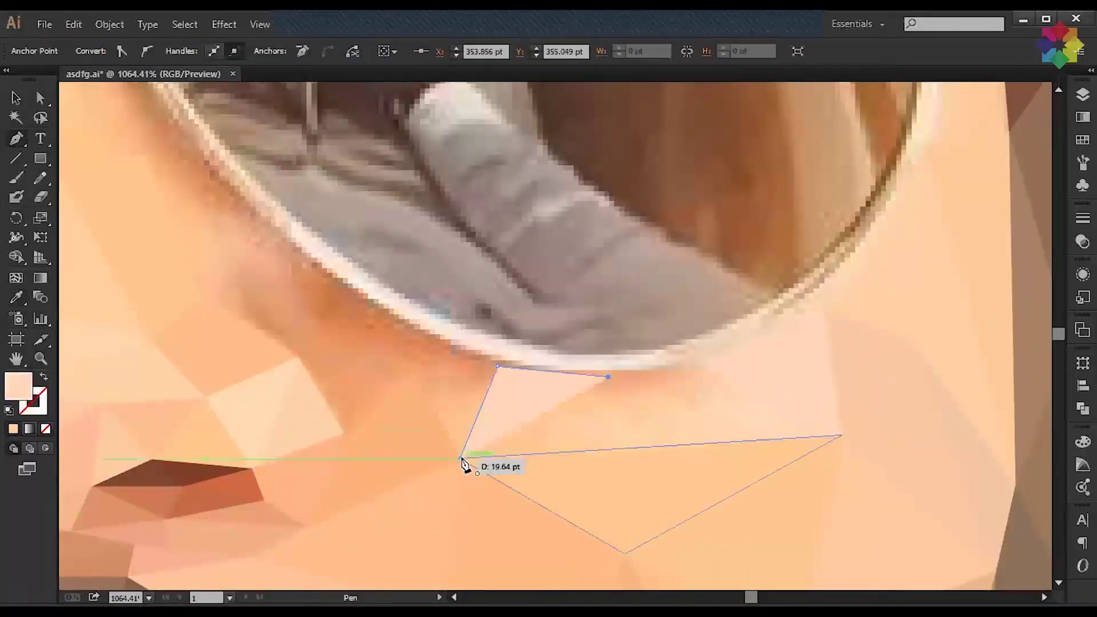
left_click(652, 446)
left_click(608, 378)
left_click(698, 364)
left_click(840, 435)
left_click(652, 446)
Step: Finish the adjoining triangle and trace triangles along the side of the nose
left_click(608, 378)
left_click(460, 457)
left_click(496, 366)
left_click(413, 369)
left_click(400, 314)
left_click_drag(346, 434, 663, 520)
left_click(613, 441)
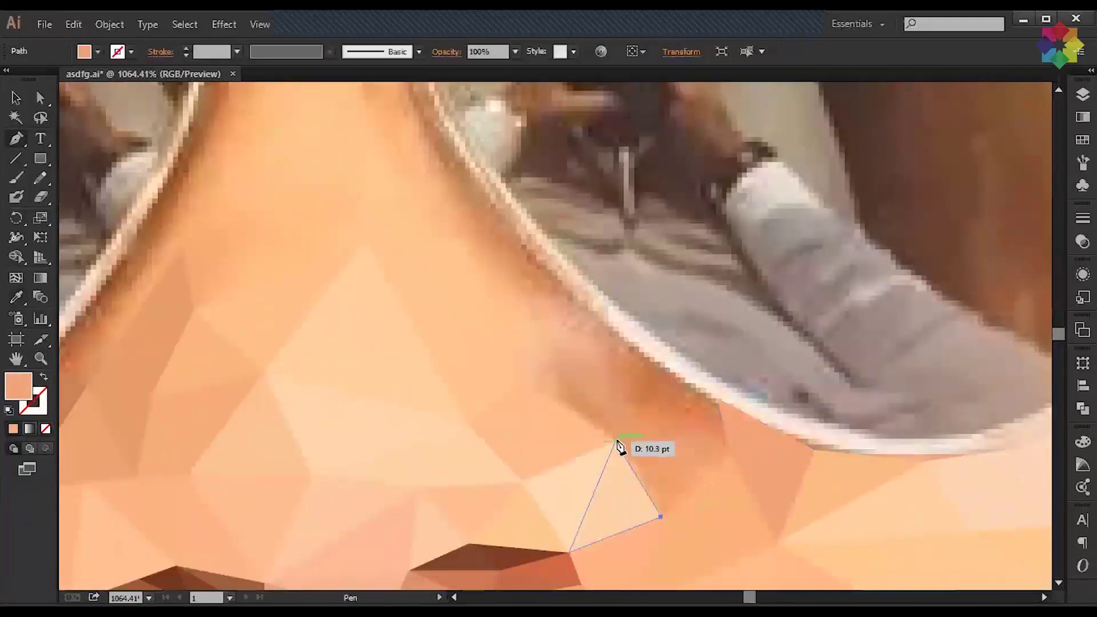
left_click(614, 441)
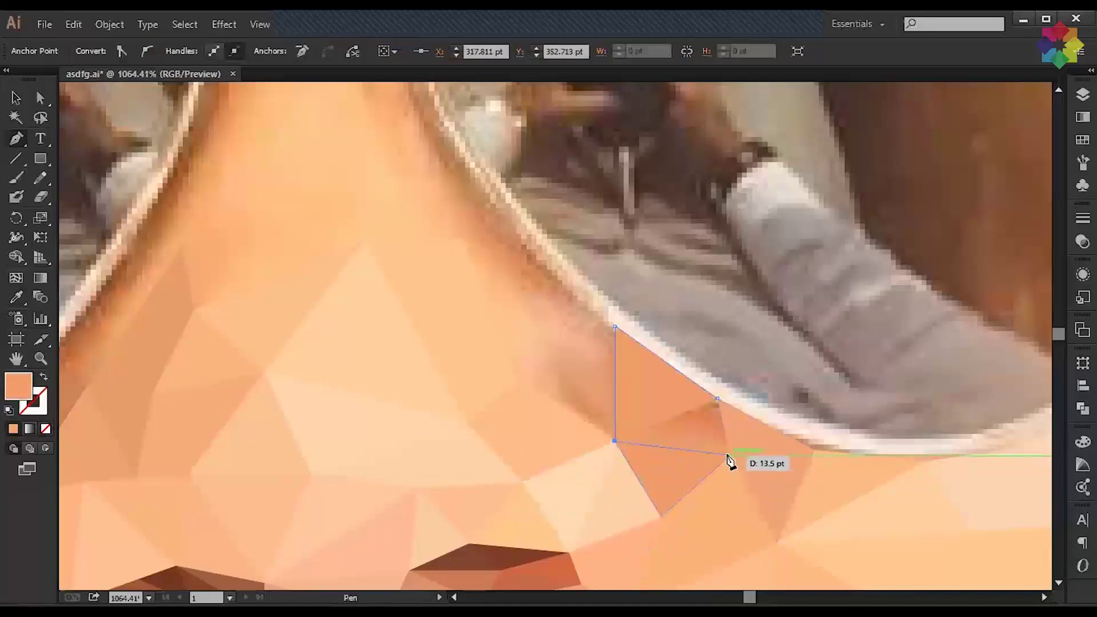
Step: Draw triangles along the lens rim and down the nose side, filling the newest with a darker tone
scroll(714, 462, "up", 3)
left_click(530, 369)
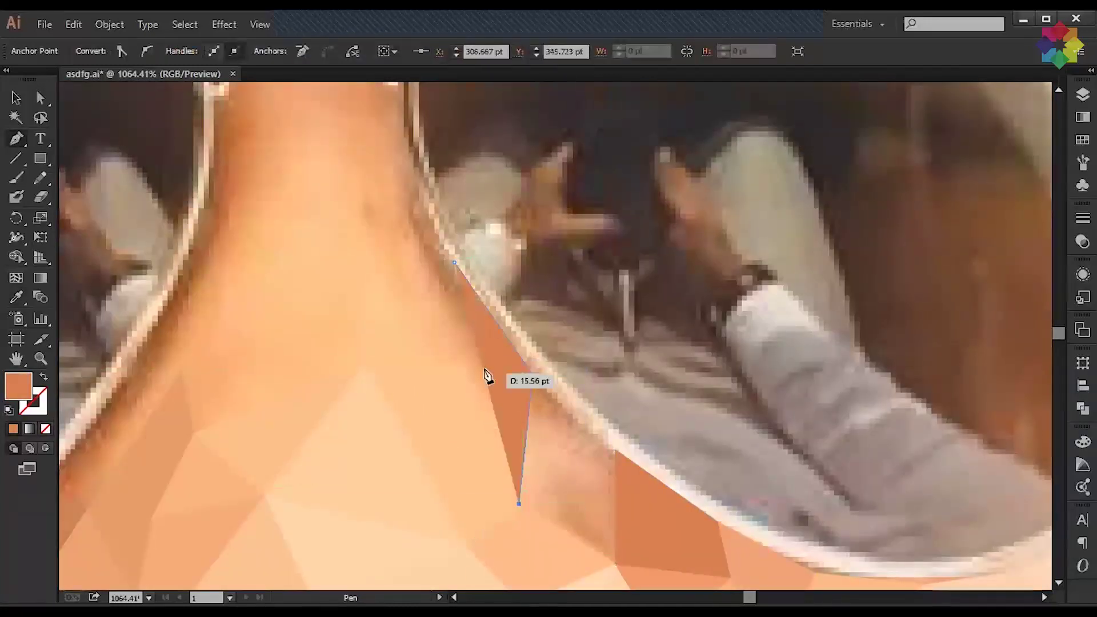
left_click(455, 264)
left_click(533, 374)
left_click(523, 504)
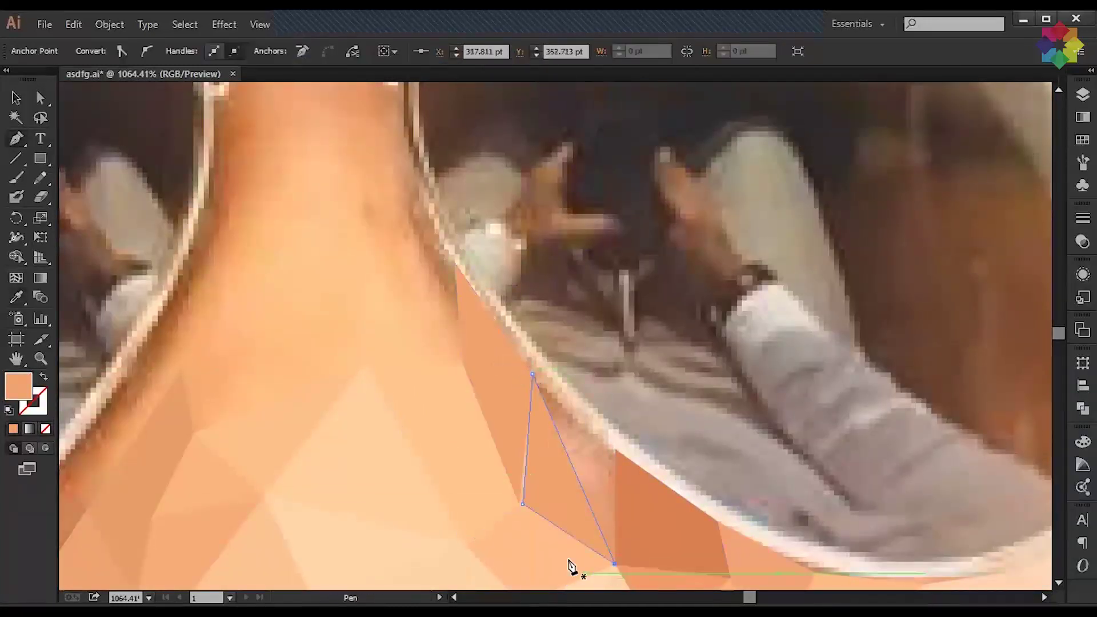
left_click(614, 564)
left_click(533, 374)
key("i")
left_click(583, 421)
Step: Pan to the nose bridge, draw a triangle at its top, and fill it with a sampled colour
mouse_move(351, 308)
left_mouse_down()
mouse_move(577, 463)
mouse_move(577, 438)
left_mouse_up()
key("p")
left_click(455, 217)
left_click(460, 151)
left_click(533, 175)
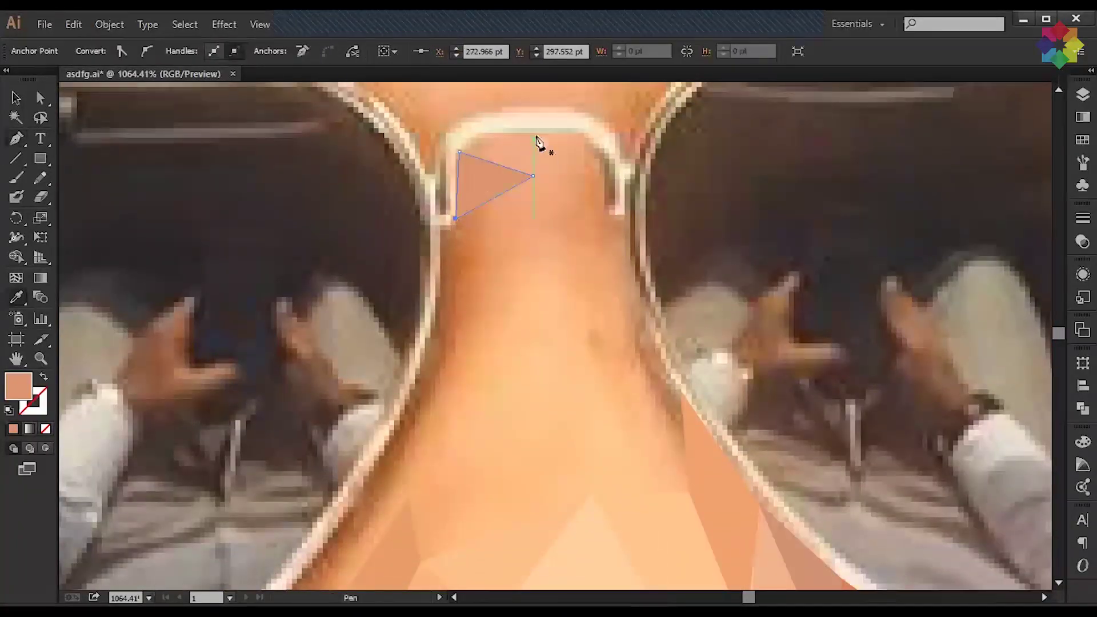
left_click_drag(496, 164, 533, 180)
left_click(507, 160)
Step: Draw a second bridge triangle, adjust its corner, and fill it with darker orange
key("p")
left_click(557, 134)
left_click(603, 154)
left_click(607, 209)
left_click_drag(603, 154, 603, 224)
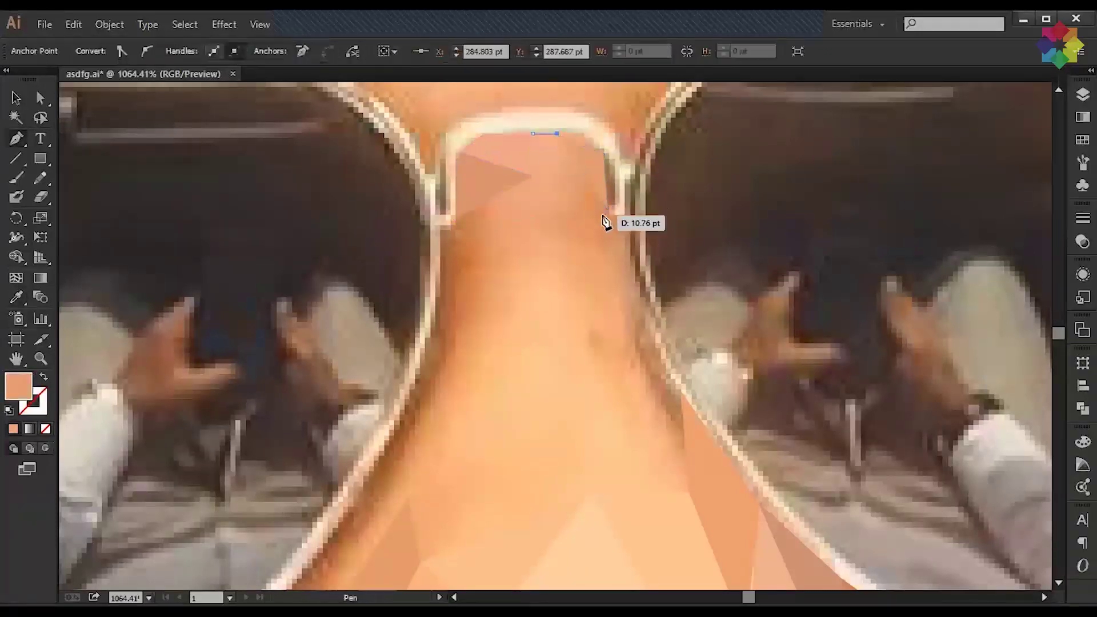
key("i")
left_click(562, 341)
key("p")
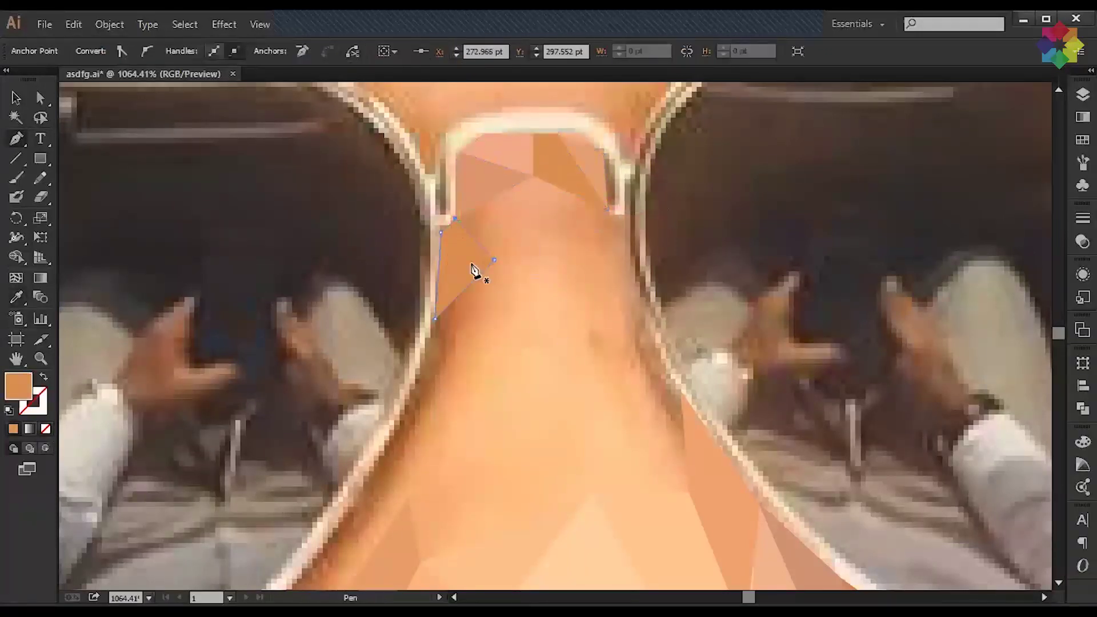
Step: Trace a triangle across the bridge and another beside the right lens
left_click_drag(457, 223, 455, 219)
left_click(455, 219)
left_click(532, 176)
left_click(607, 209)
left_click(455, 219)
left_click(640, 295)
left_click(621, 219)
left_click(607, 210)
left_click(641, 295)
Step: Add a triangle lower on the bridge and fill it with a sampled colour
left_click(540, 213)
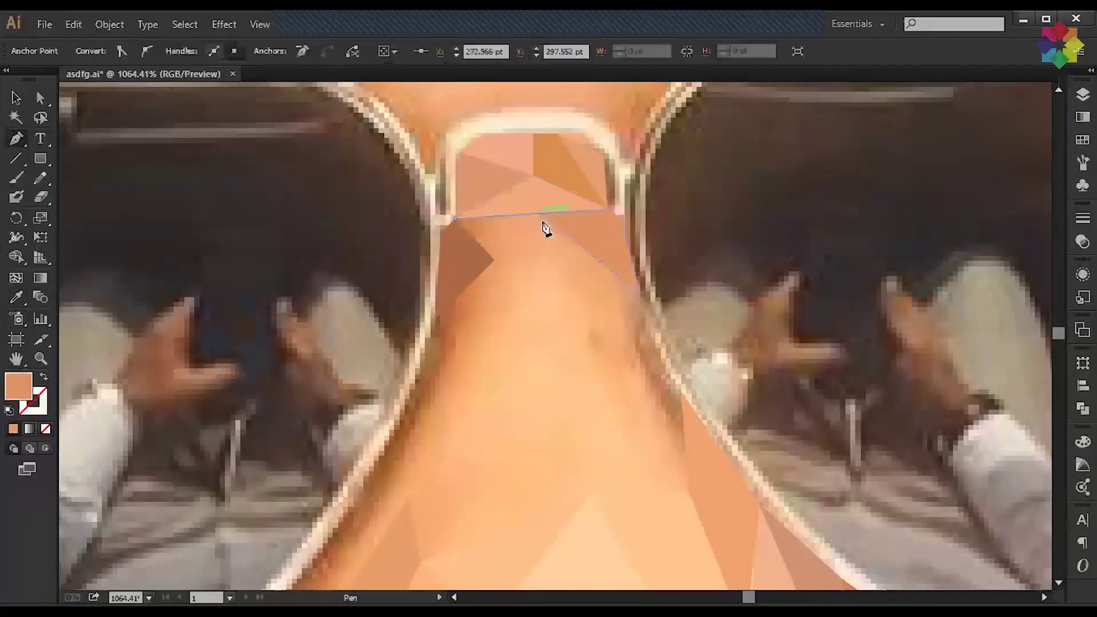
left_click(456, 219)
left_click(494, 260)
key("p")
left_click(494, 260)
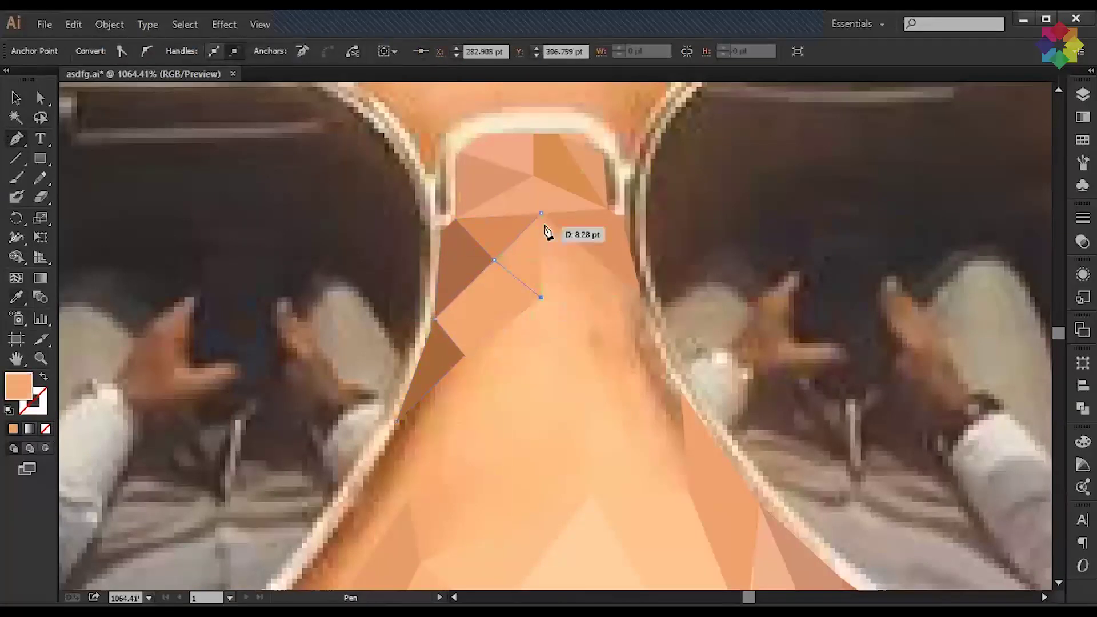
left_click(628, 308)
key("p")
Step: Outline a four-sided facet down the nose by the right lens and fill it
scroll(607, 446, "down", 2)
left_click(590, 413)
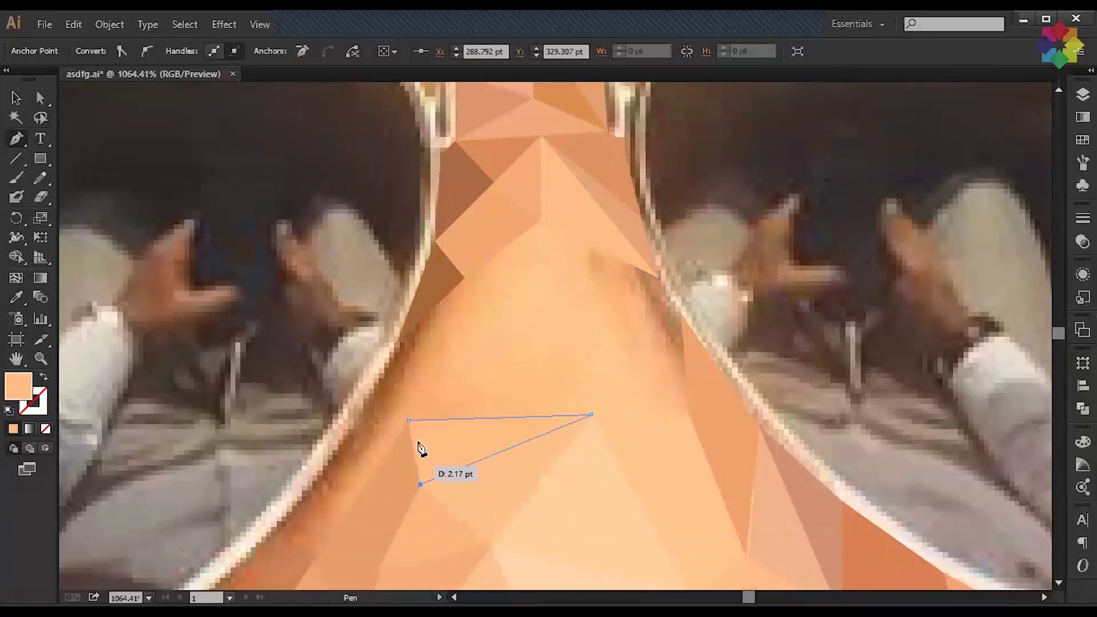
left_click(658, 278)
left_click(681, 313)
left_click(689, 413)
key("i")
left_click(663, 439)
Step: Draw a triangle in the nose centre and fill it with a sampled colour
left_click(590, 413)
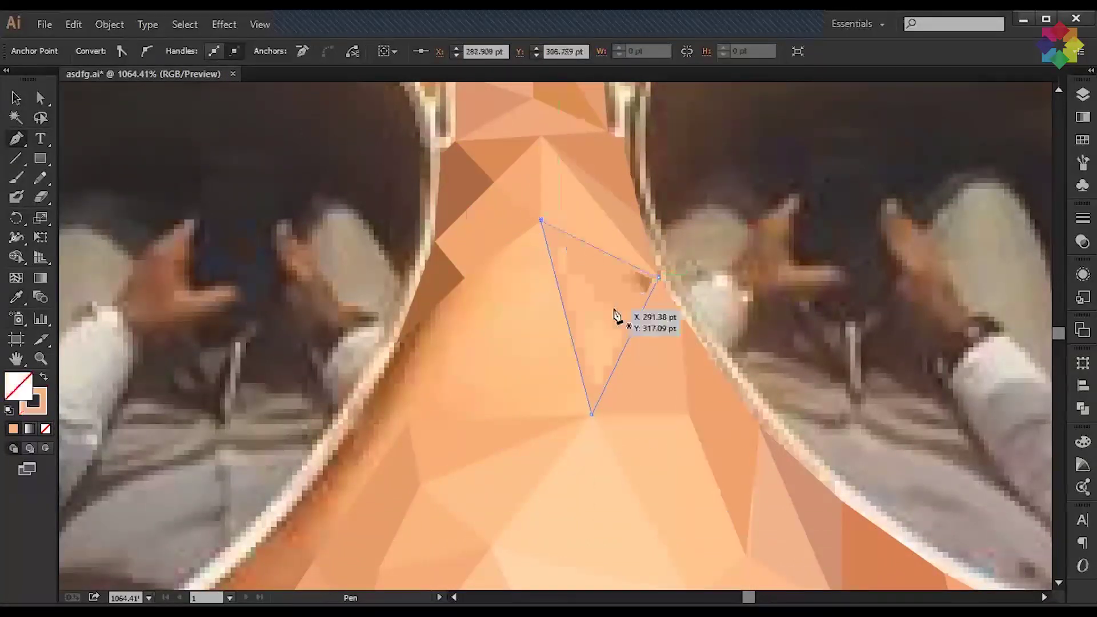
left_click(463, 277)
left_click(541, 221)
left_click(590, 413)
key("i")
Step: Add a triangle by the left lens rim and a lower-nose triangle filled light peach
left_click(396, 345)
left_click(351, 435)
left_click(408, 395)
left_click(463, 278)
left_click(591, 414)
left_click(408, 421)
left_click(463, 278)
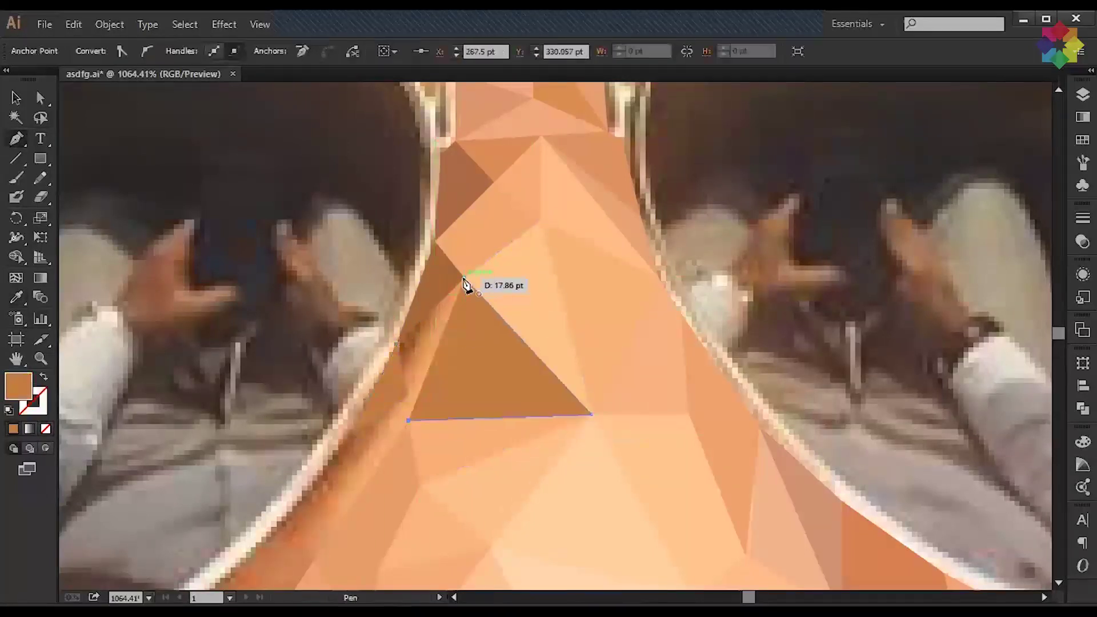
key("i")
Step: Draw a darker orange triangle along the lens rim and begin another sliver up the rim
left_click(515, 404)
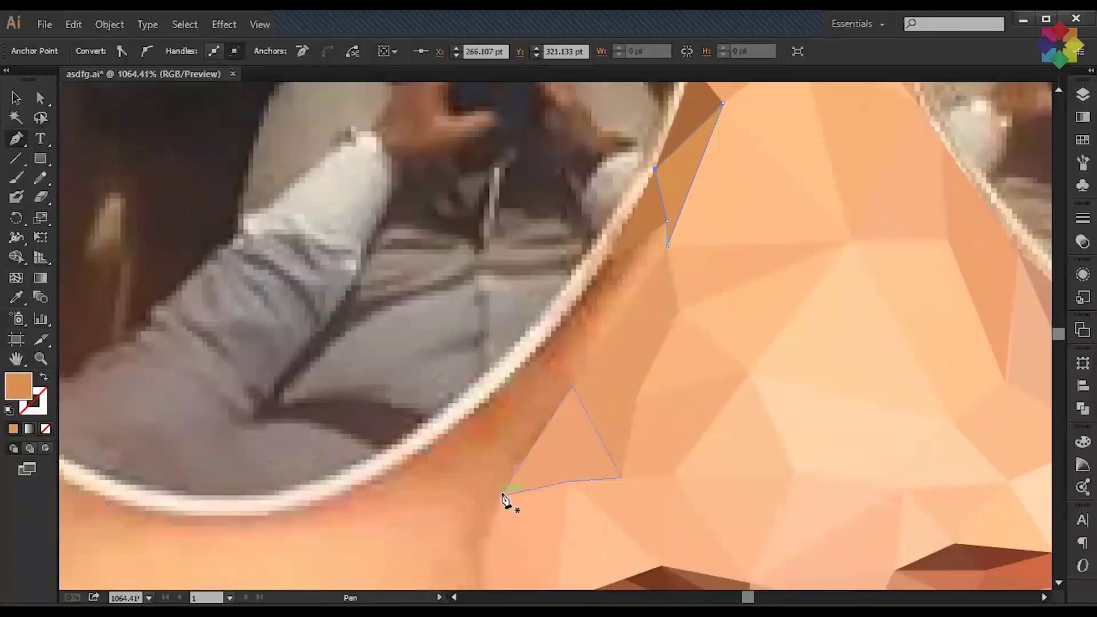
left_click(570, 315)
left_click(451, 434)
left_click(501, 496)
left_click(610, 260)
left_click(568, 315)
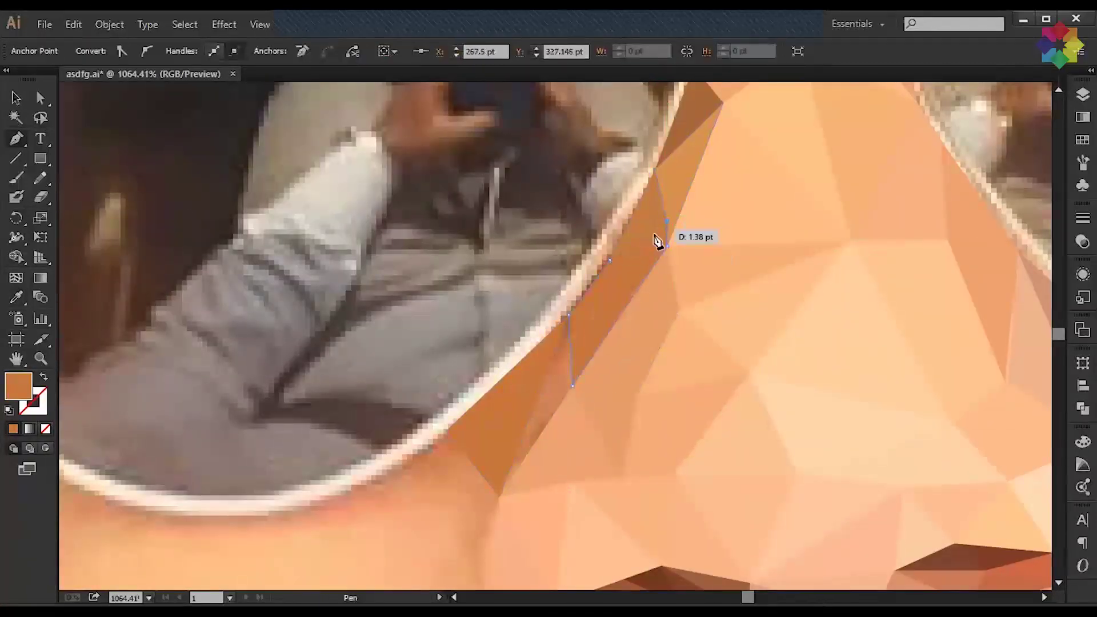
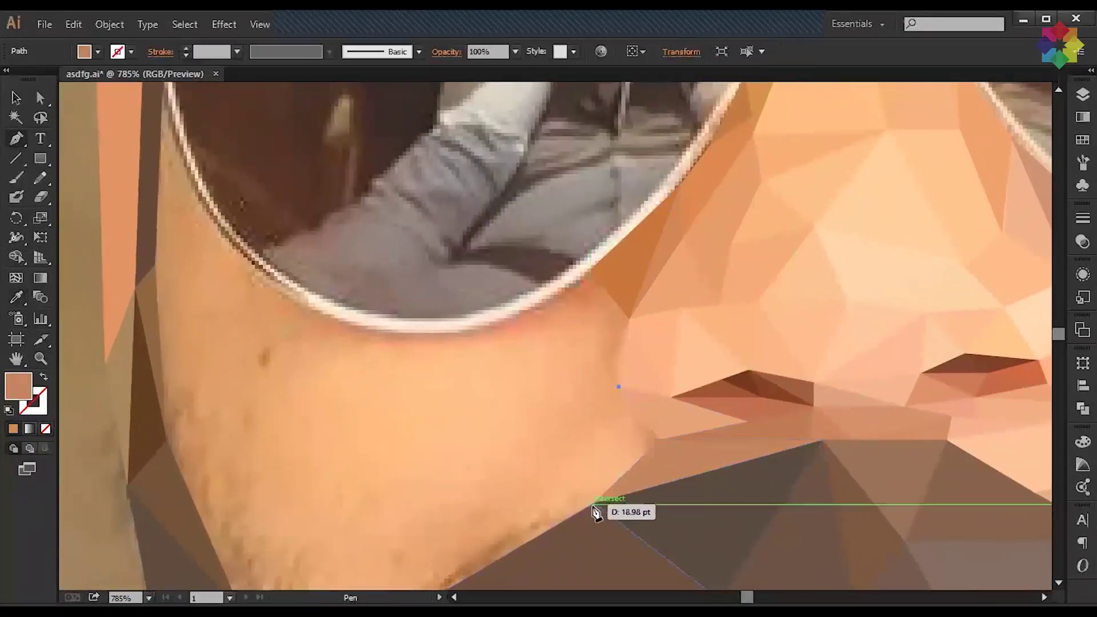
Step: Draw a cheek triangle and fill it with the cheek colour sampled from the photo
left_click(490, 323)
left_click(588, 271)
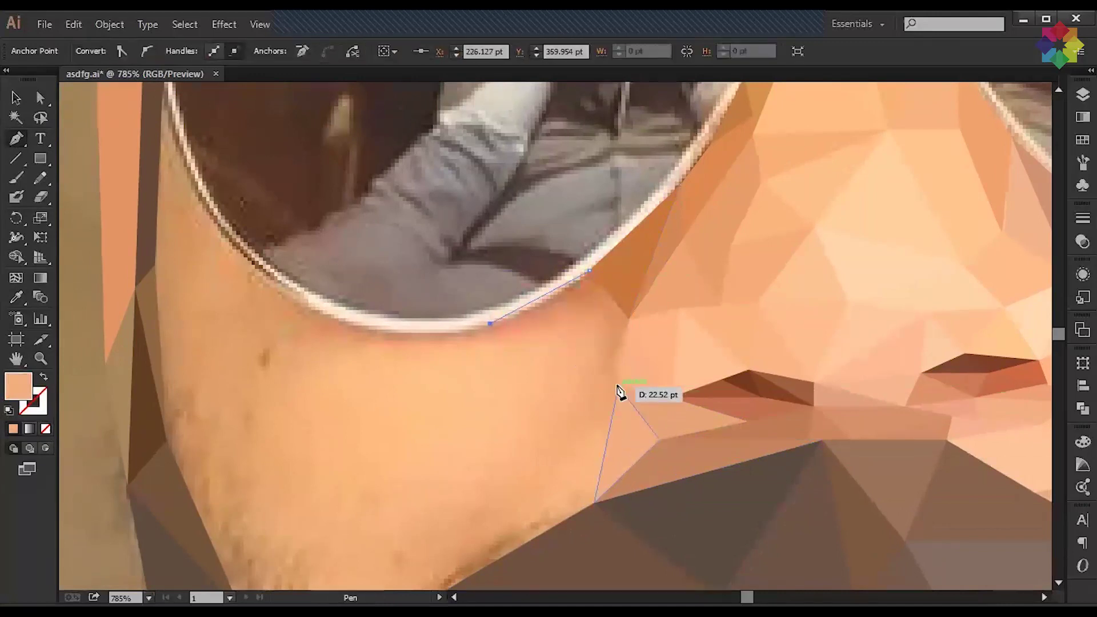
left_click(619, 387)
left_click(594, 503)
left_click(490, 323)
key("i")
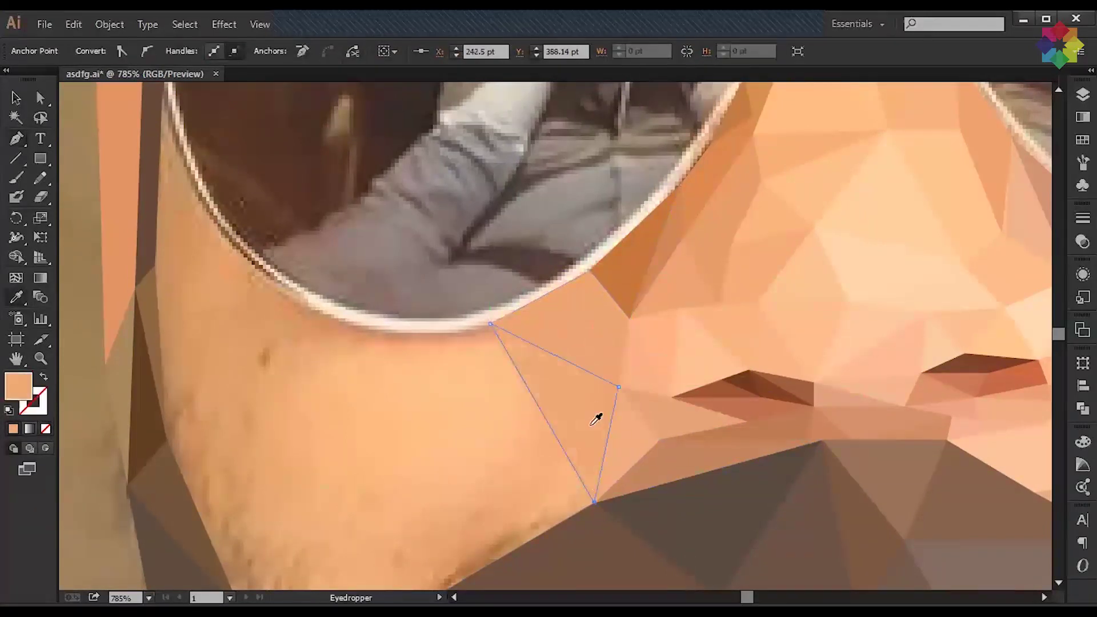
left_click(591, 411)
Step: Outline a triangle near the mouth edge with the Pen tool
key("p")
scroll(531, 454, "down", 1)
scroll(532, 451, "down", 5)
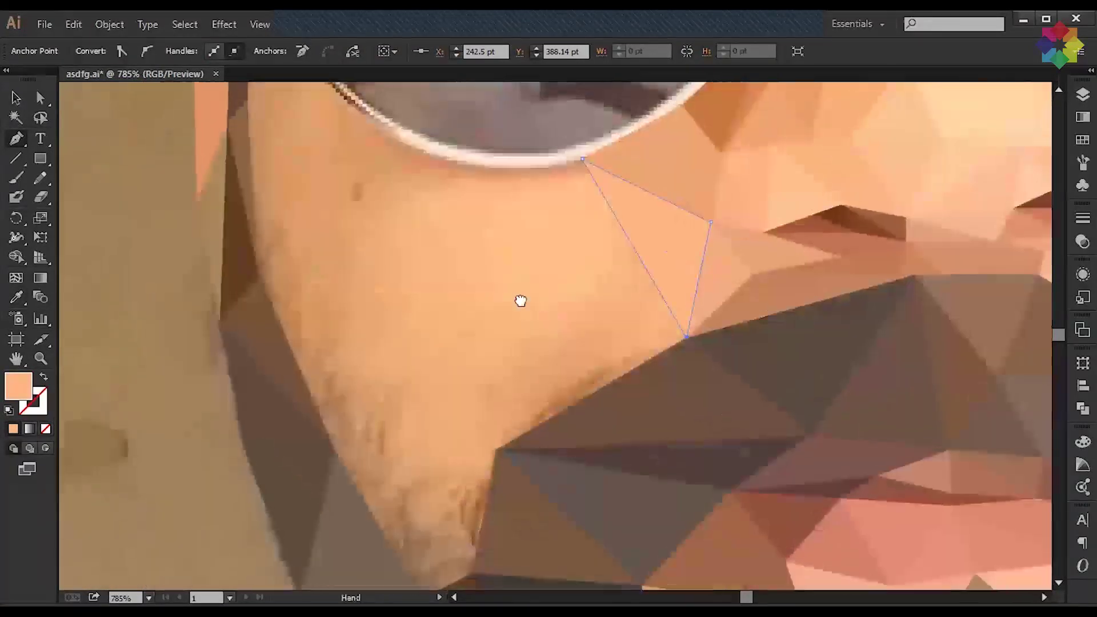
scroll(520, 294, "left", 3)
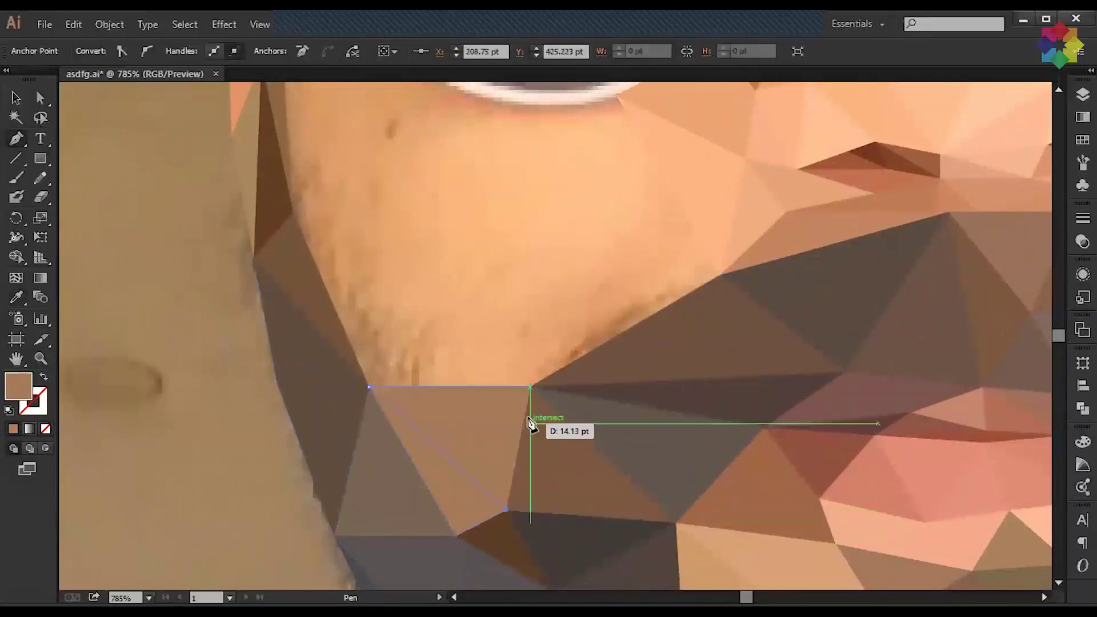
scroll(504, 443, "up", 3)
left_click(601, 202)
left_click(483, 209)
left_click(662, 306)
Step: Extend a triangle from the shared corner down and fill it with sampled tan
left_click(662, 306)
left_click(706, 380)
left_click(515, 492)
key("i")
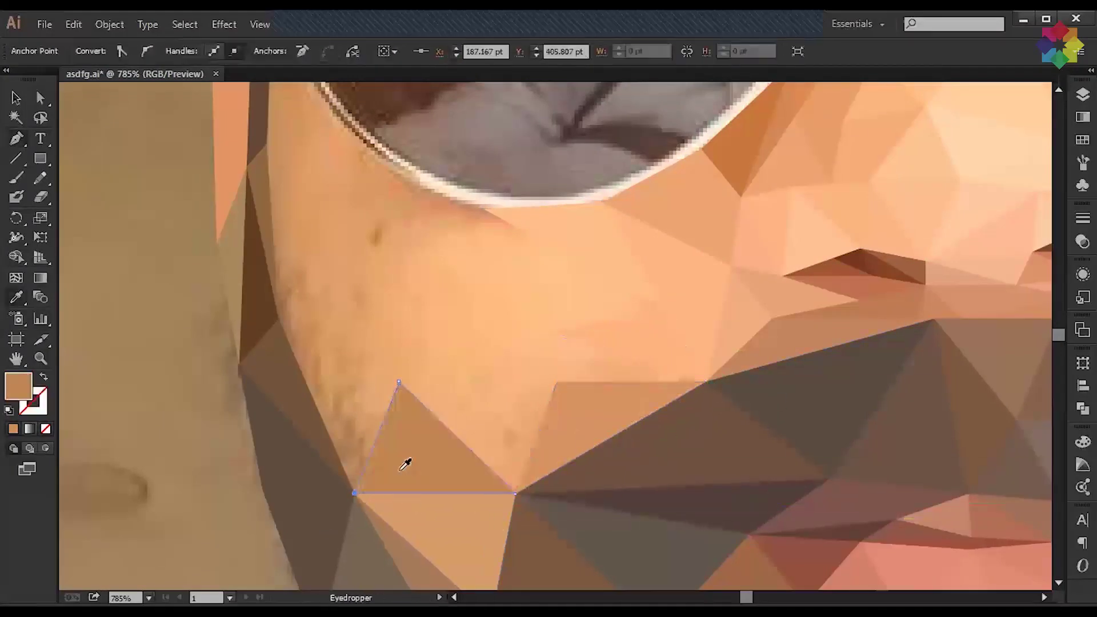
left_click(405, 466)
Step: Draw a triangle between the existing pieces and fill it with sampled tan
key("p")
left_click(592, 370)
left_click(706, 345)
left_click(526, 247)
left_click(592, 370)
key("i")
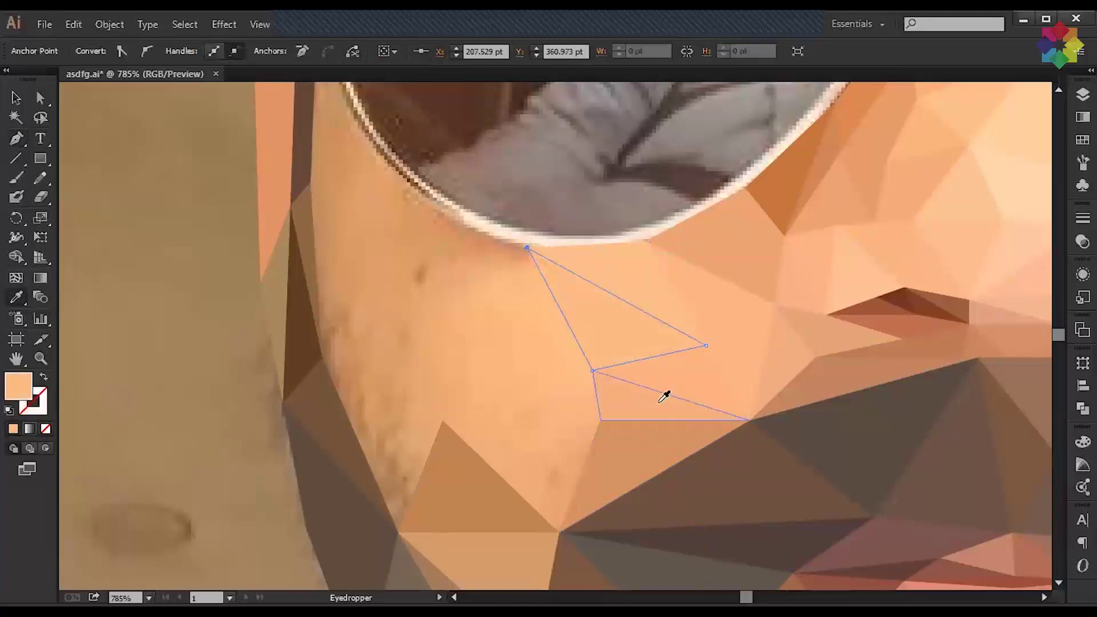
left_click(594, 422)
Step: Start the next triangle from a shared corner, placing its corners
left_click(558, 532)
key("i")
left_click(554, 404)
key("p")
left_click(592, 370)
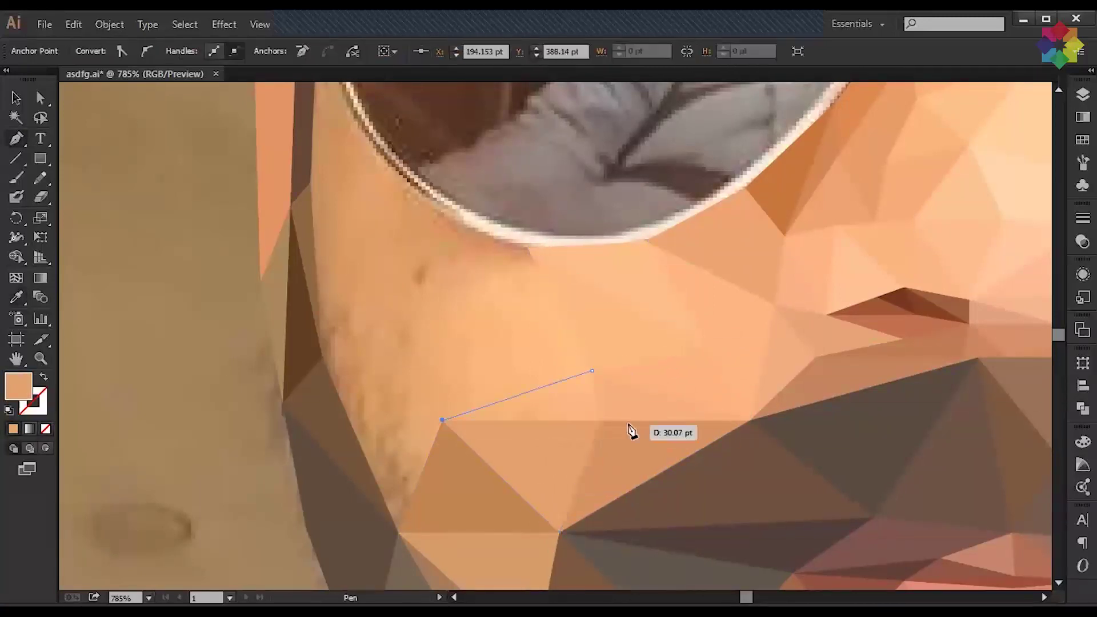
Step: Draw a triangle below the lens rim and fill it with lighter peach
left_click(526, 247)
left_click(478, 345)
left_click(591, 370)
key("i")
left_click(571, 347)
Step: Add a triangle from the shared corner and fill it with sampled peach
key("p")
left_click(592, 371)
left_click(479, 344)
left_click(442, 420)
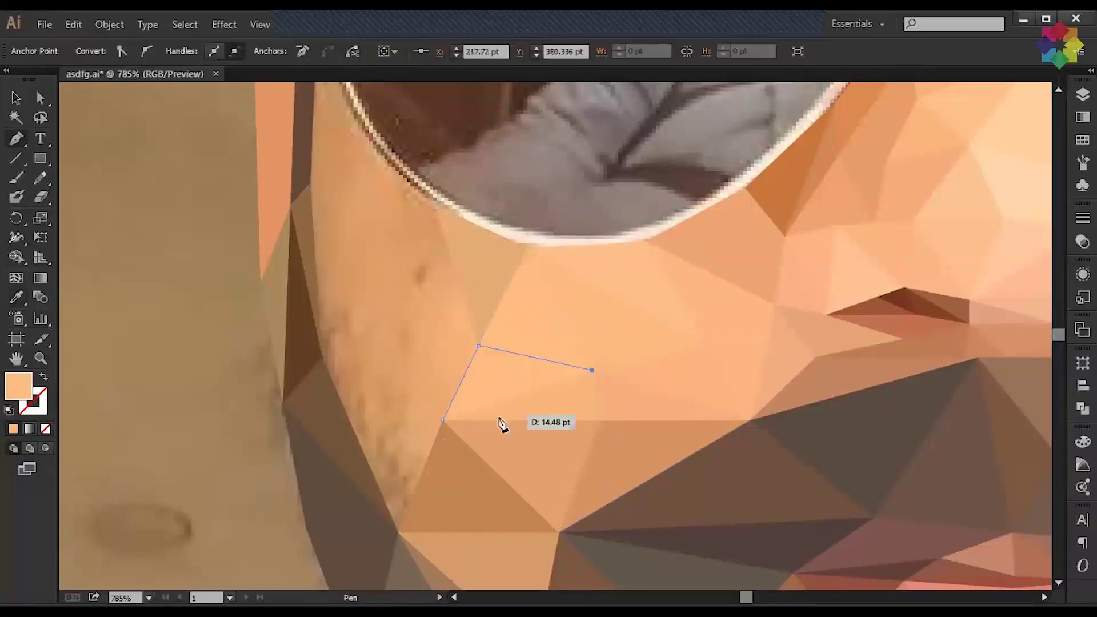
left_click(477, 386)
Step: Draw a new path along the cheek and fill it with sampled peach
key("p")
left_click(442, 419)
left_click(401, 403)
left_click(323, 360)
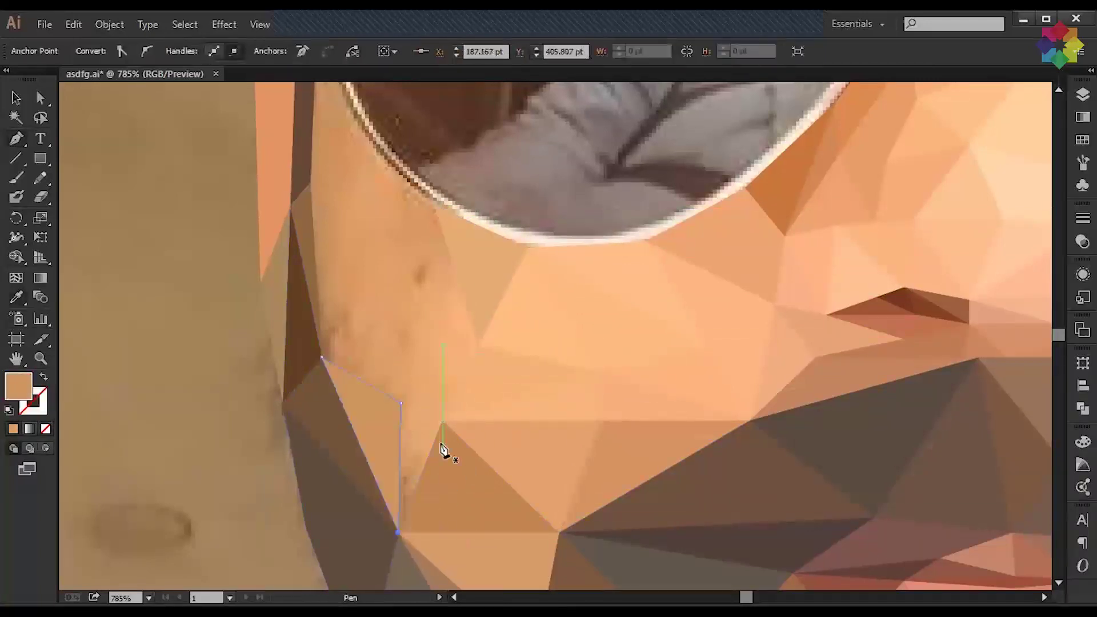
left_click(416, 465)
Step: Refill the right triangle with colour sampled from the photo
scroll(416, 465, "left", 2)
scroll(400, 480, "up", 3)
key("p")
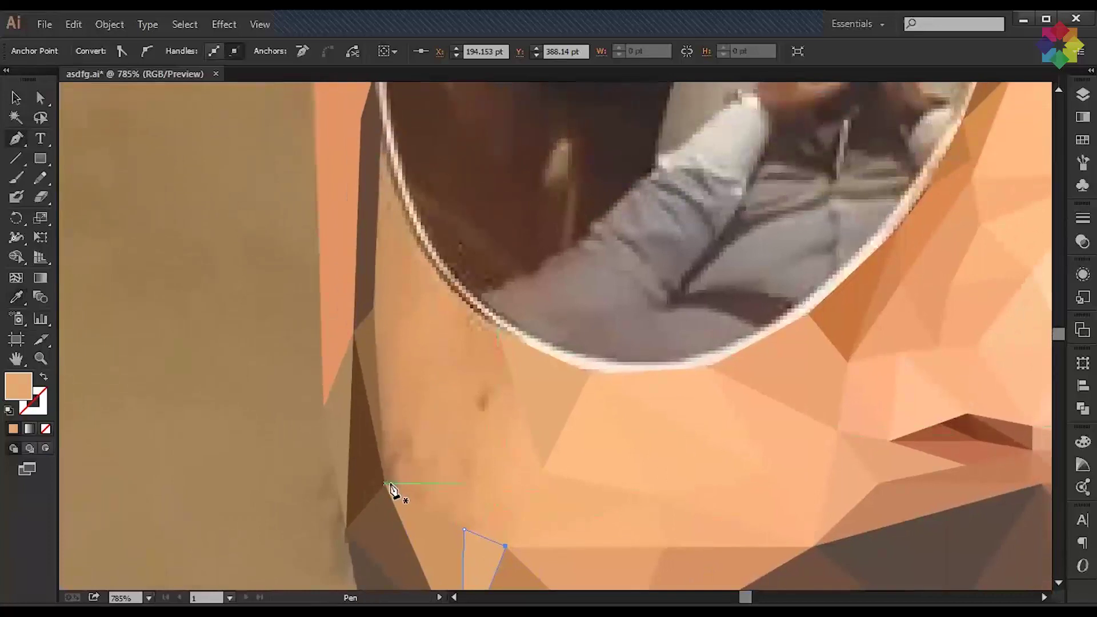
left_click(522, 541)
key("p")
Step: Draw a four-cornered cheek piece and fill it with photo colour
left_click(464, 528)
left_click(434, 401)
left_click(541, 472)
left_click(505, 547)
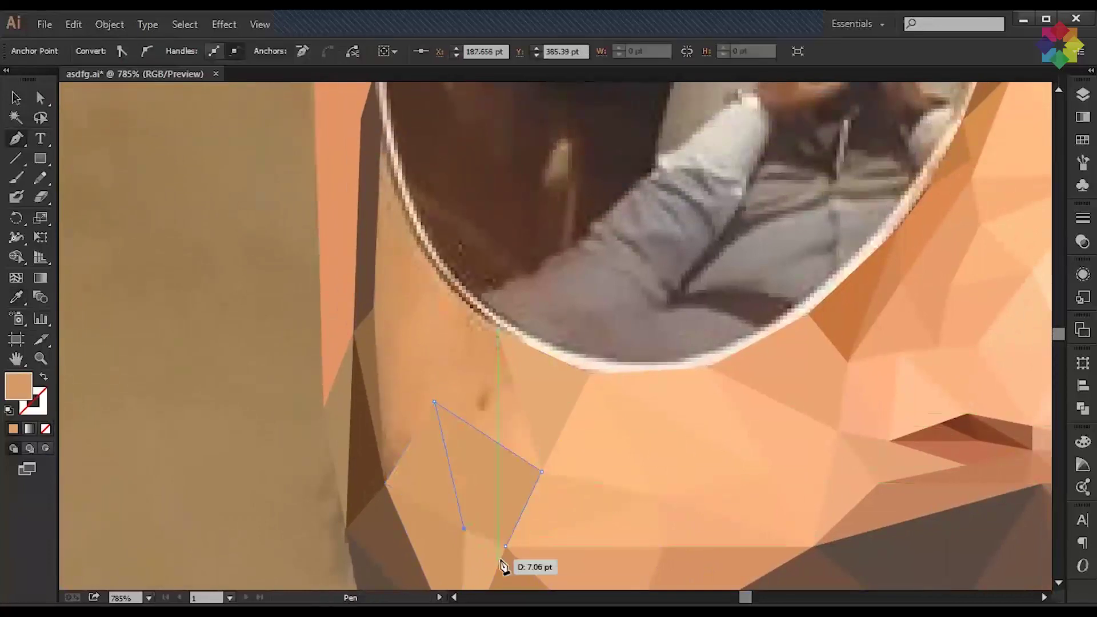
left_click(502, 473)
Step: Draw the next cheek triangle and fill it with photo colour
scroll(502, 474, "up", 2)
key("p")
left_click(363, 380)
left_click(375, 555)
left_click(444, 507)
Step: Outline another small triangle and fill it with photo colour
key("p")
left_click(426, 480)
key("i")
left_click(512, 496)
scroll(512, 497, "up", 2)
Step: Draw a triangle beside the lens rim, fix its bottom corner, and fill it
left_click(405, 277)
left_click(439, 379)
left_click(398, 453)
key("i")
left_click(399, 452)
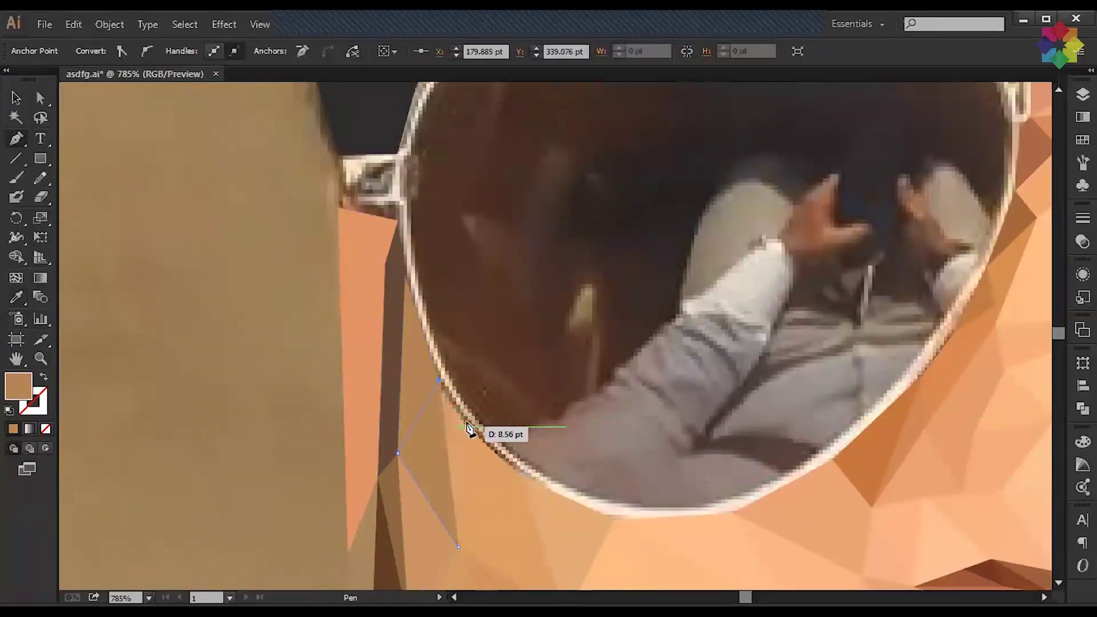
left_click(465, 431)
Step: Zoom out to view the whole portrait
key("i")
key("ctrl+minus")
key("ctrl+minus")
key("ctrl+minus")
key("ctrl+minus")
key("ctrl+minus")
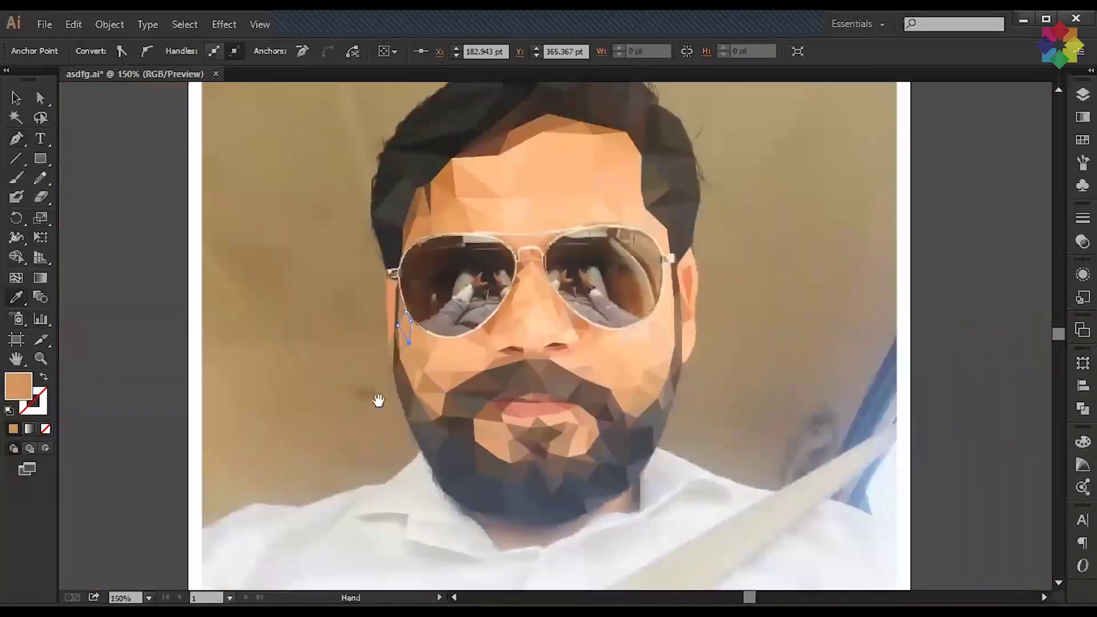
key("v")
left_click(1082, 94)
Step: Expand the layer in the Layers panel and hide the reference photo
left_click(916, 101)
left_click(883, 473)
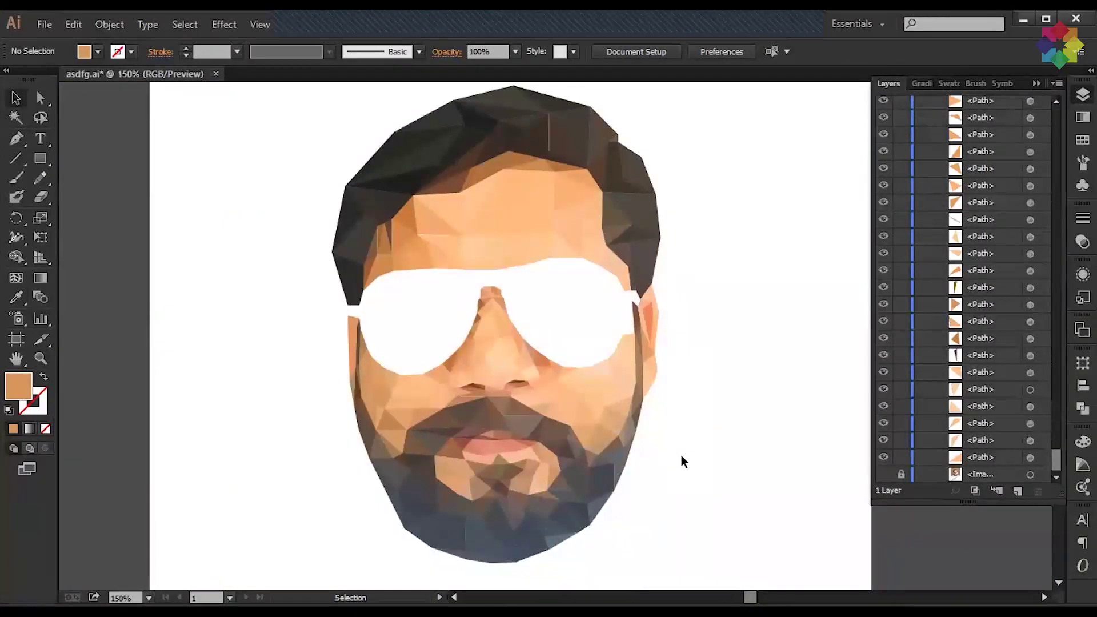
scroll(744, 227, "up", 2)
scroll(436, 509, "up", 5)
scroll(546, 425, "up", 2)
Step: Drag stray triangle corners onto neighbouring anchors to close gaps, then show the photo again
left_click_drag(546, 425, 358, 380)
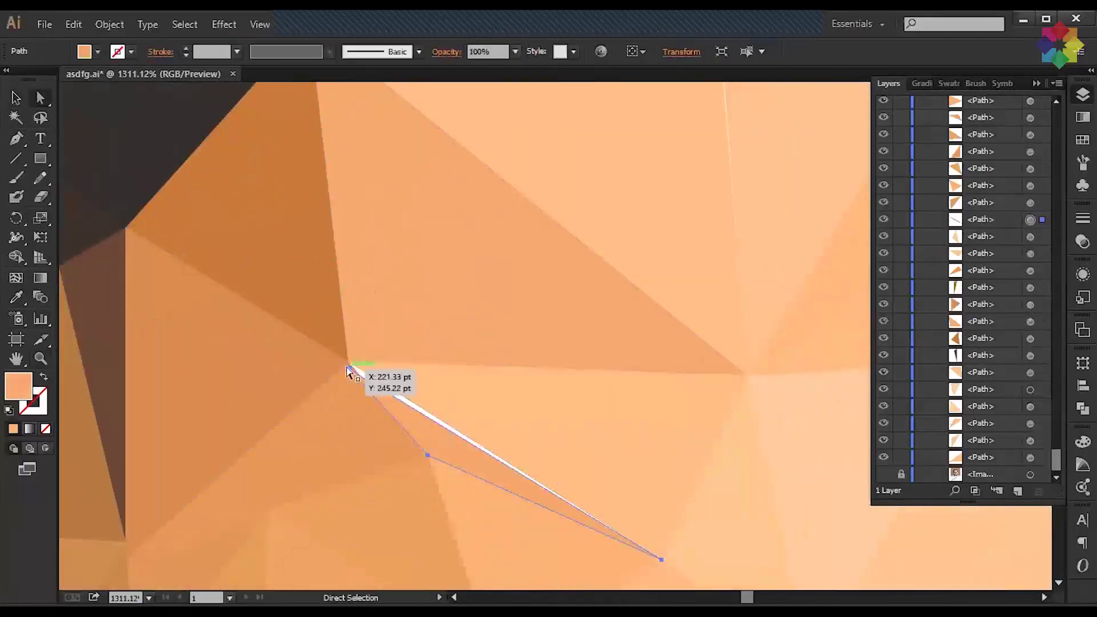
left_click(599, 153)
left_click_drag(648, 261, 465, 309)
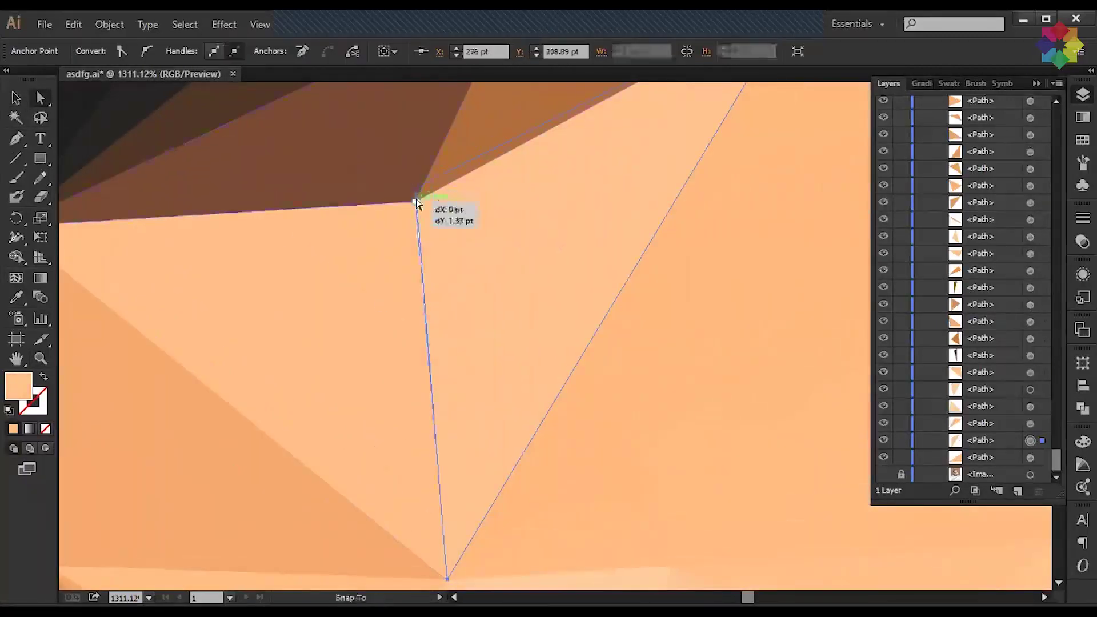
left_click(578, 343)
scroll(426, 393, "down", 4)
left_click_drag(427, 393, 431, 313)
scroll(431, 313, "up", 7)
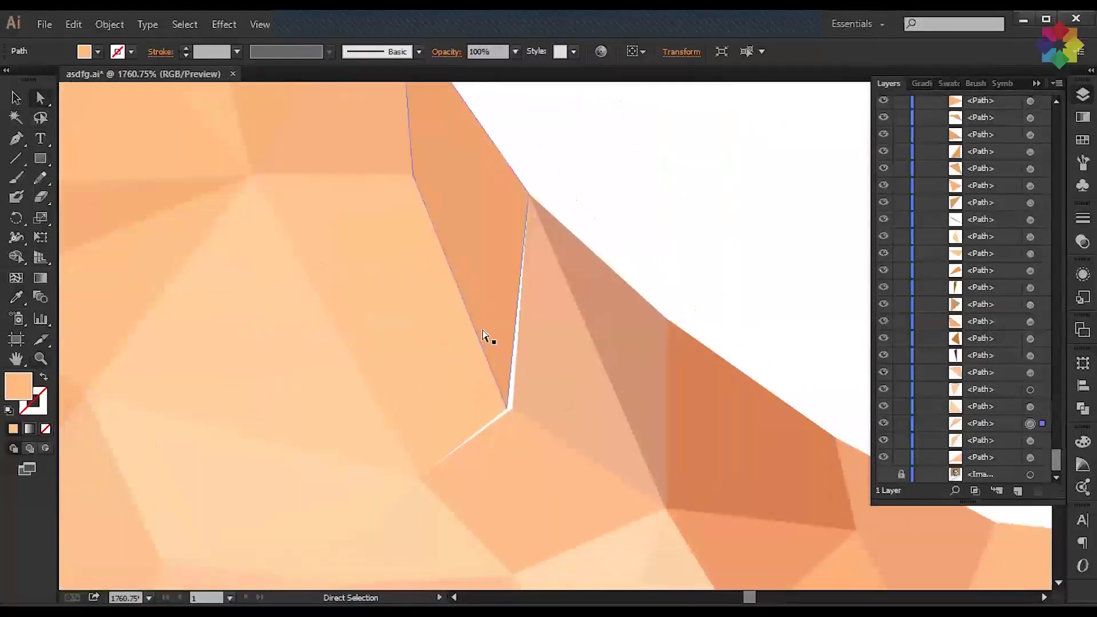
left_click(511, 408)
scroll(445, 376, "down", 7)
left_click(120, 256)
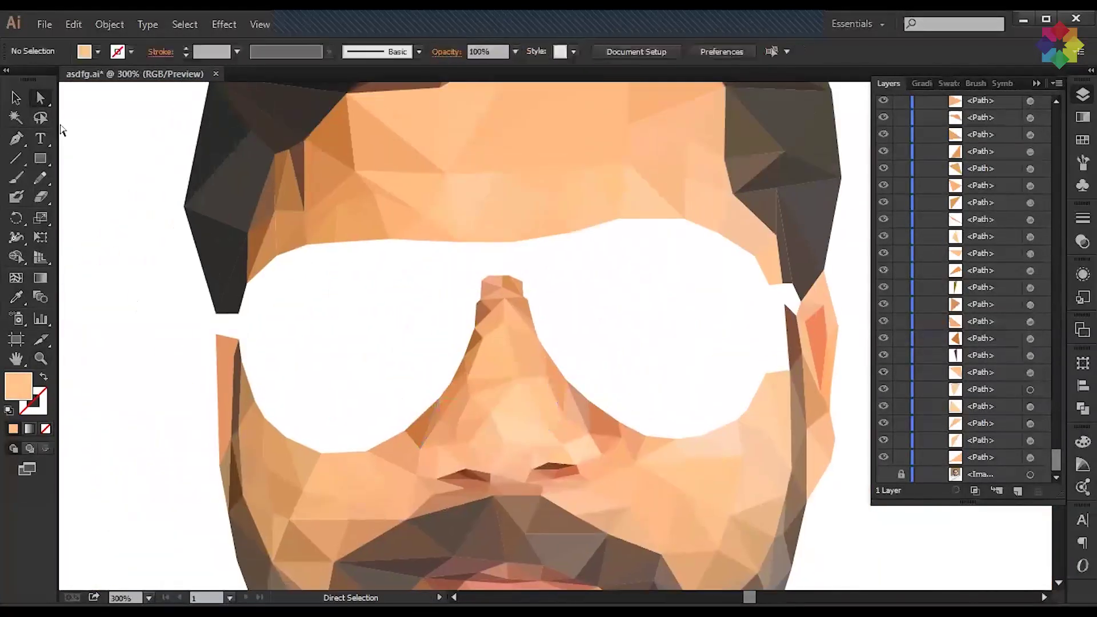
left_click(883, 473)
scroll(505, 467, "up", 3)
Step: Outline a small triangle on the sunglasses' left arm
left_click_drag(504, 467, 361, 467)
key("p")
left_click(140, 280)
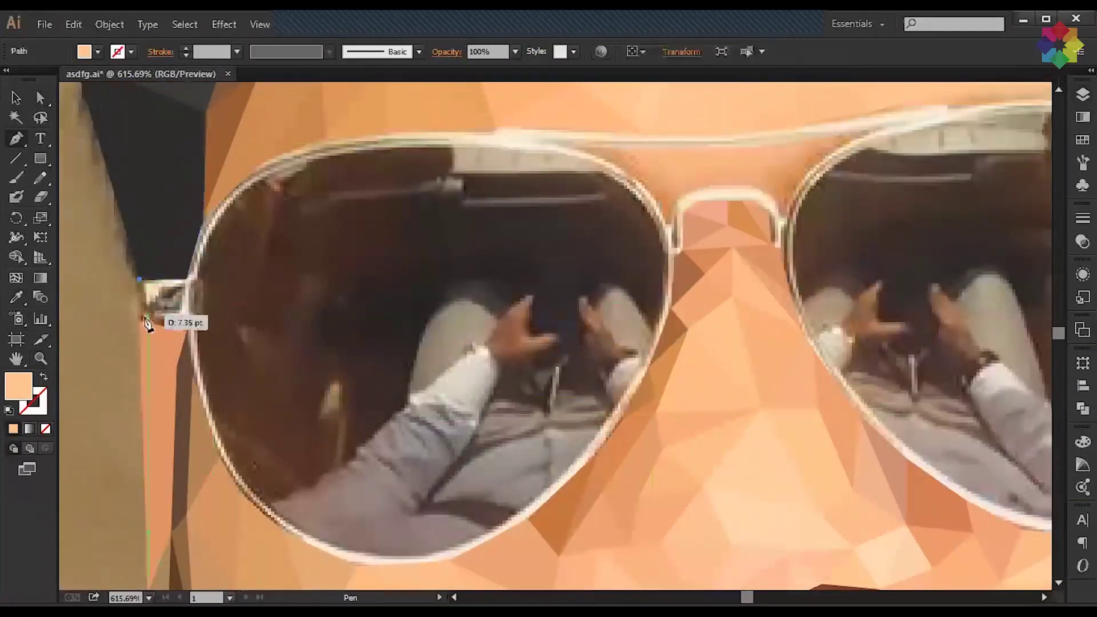
left_click(140, 320)
left_click(183, 320)
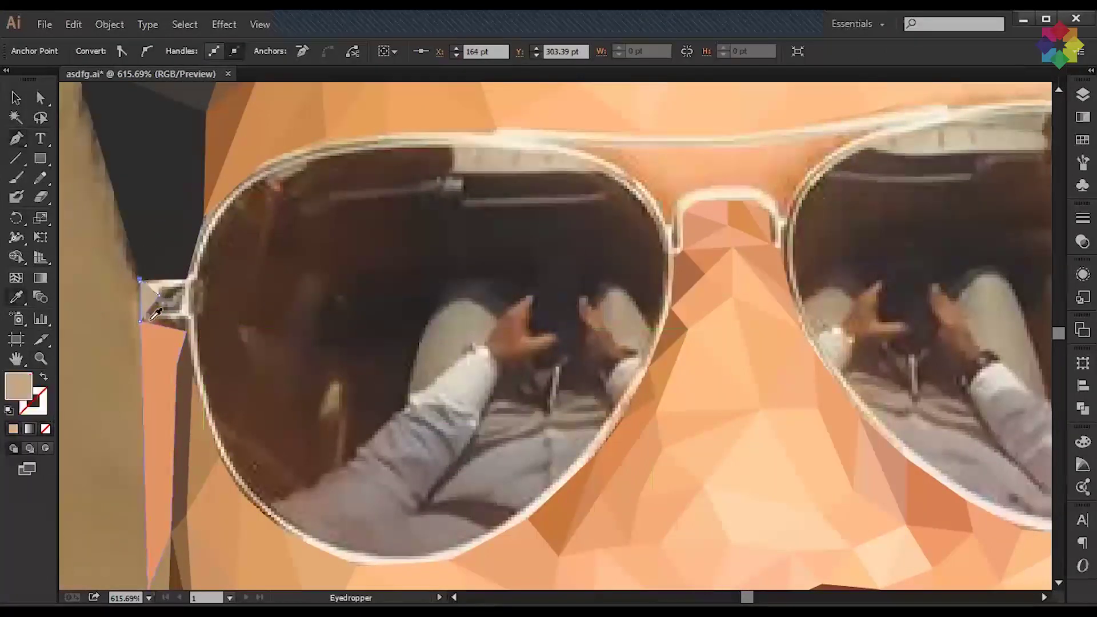
Step: Draw two triangles over the hinge, filling one with brown from the photo
scroll(212, 344, "up", 5)
key("p")
left_click(362, 333)
left_click(456, 303)
left_click(457, 455)
left_click(362, 333)
left_click(296, 423)
left_click(361, 333)
left_click(457, 455)
left_click(296, 424)
Step: Add another hinge piece filled with a light photo colour
key("i")
left_click(384, 431)
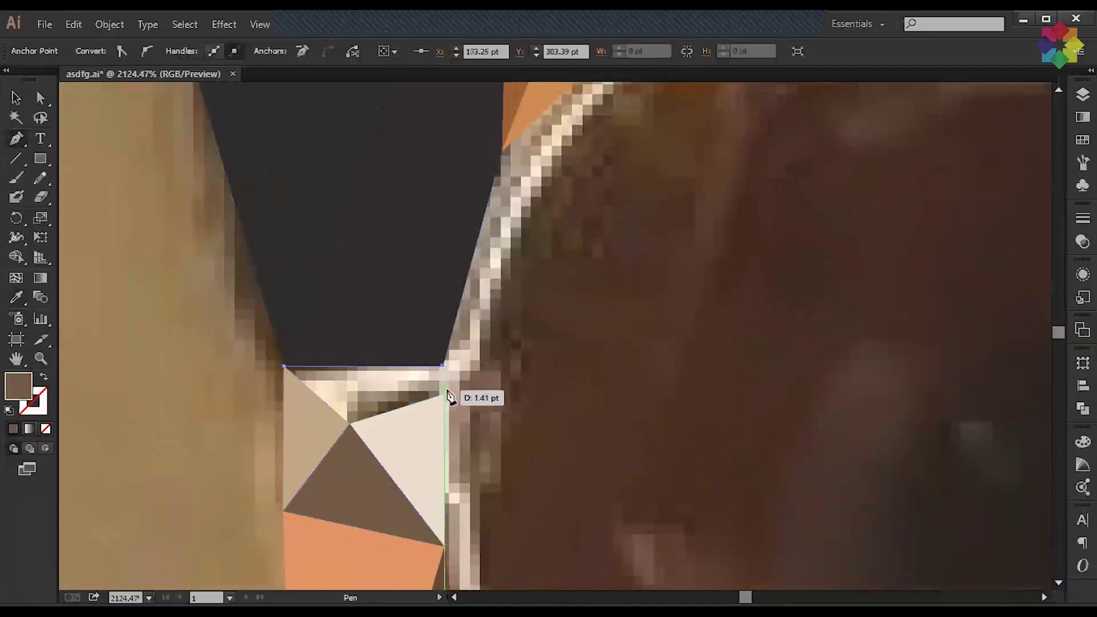
left_click(285, 370)
key("i")
left_click(421, 420)
key("ctrl+minus")
Step: Outline a light strip along the left lens rim
left_click_drag(510, 324, 306, 393)
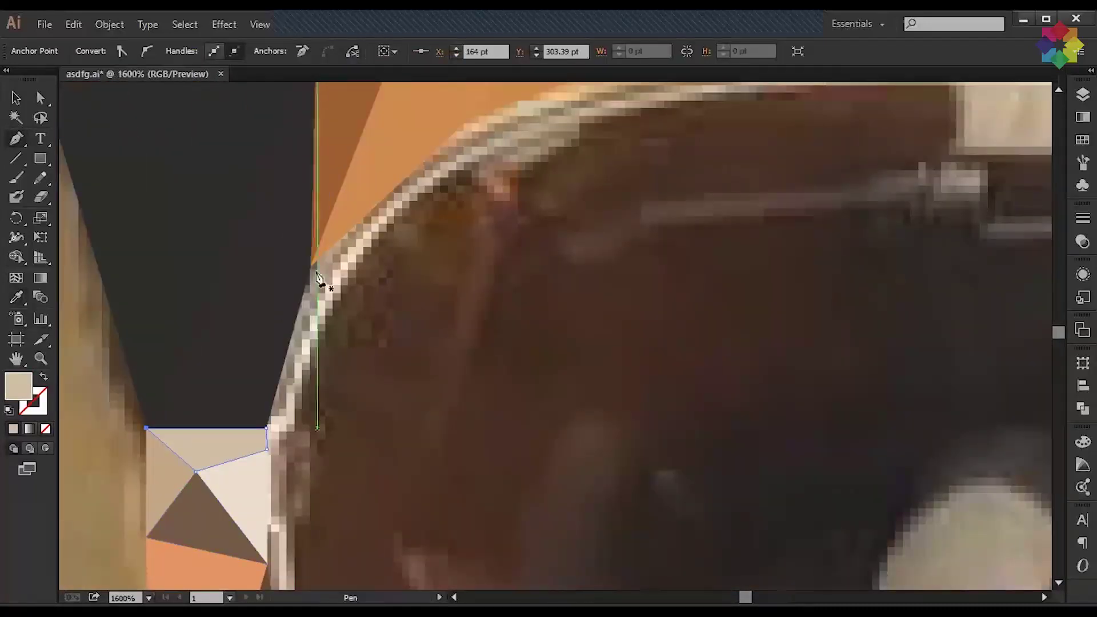
scroll(318, 278, "up", 2)
left_click(416, 203)
left_click(289, 356)
left_click(318, 384)
key("i")
left_click(466, 249)
Step: Add a grey strip below the light one, filled with grey from the photo
key("p")
left_click(446, 170)
left_click(481, 186)
left_click(431, 336)
left_click_drag(574, 438, 477, 283)
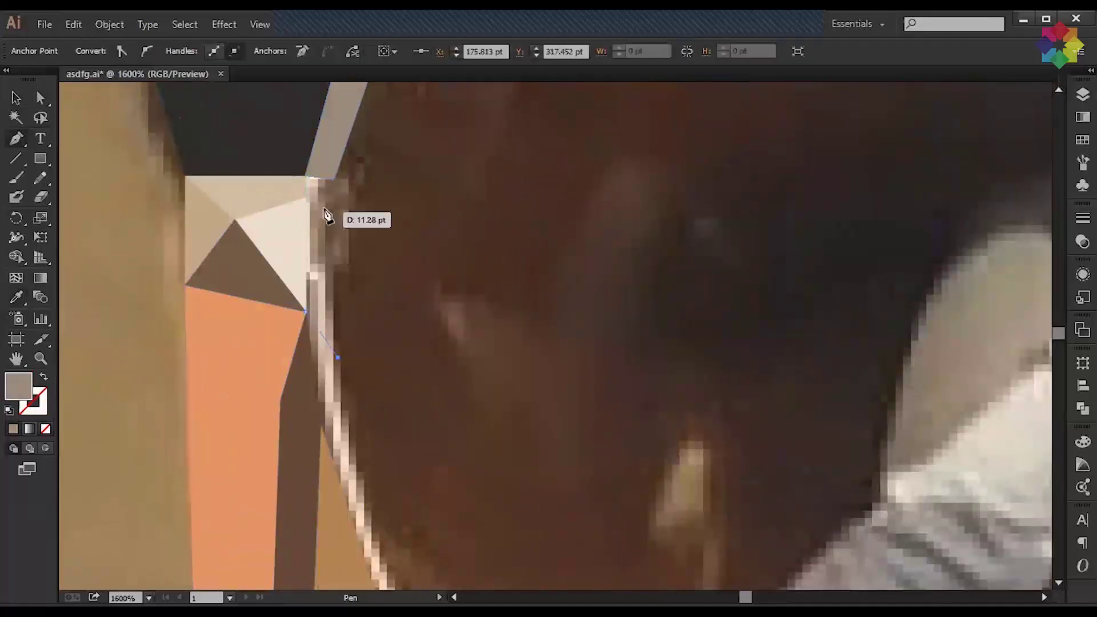
left_click(324, 308)
key("p")
Step: Trace more rim strips following the lens down toward its lower edge
left_click_drag(383, 440, 363, 274)
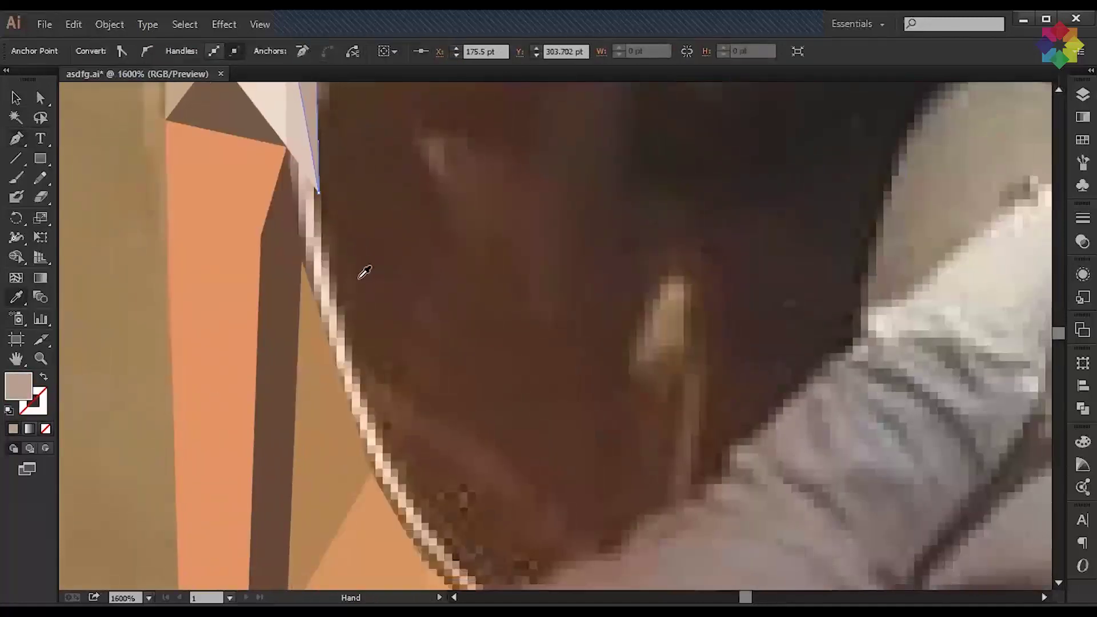
left_click(302, 260)
left_click(381, 449)
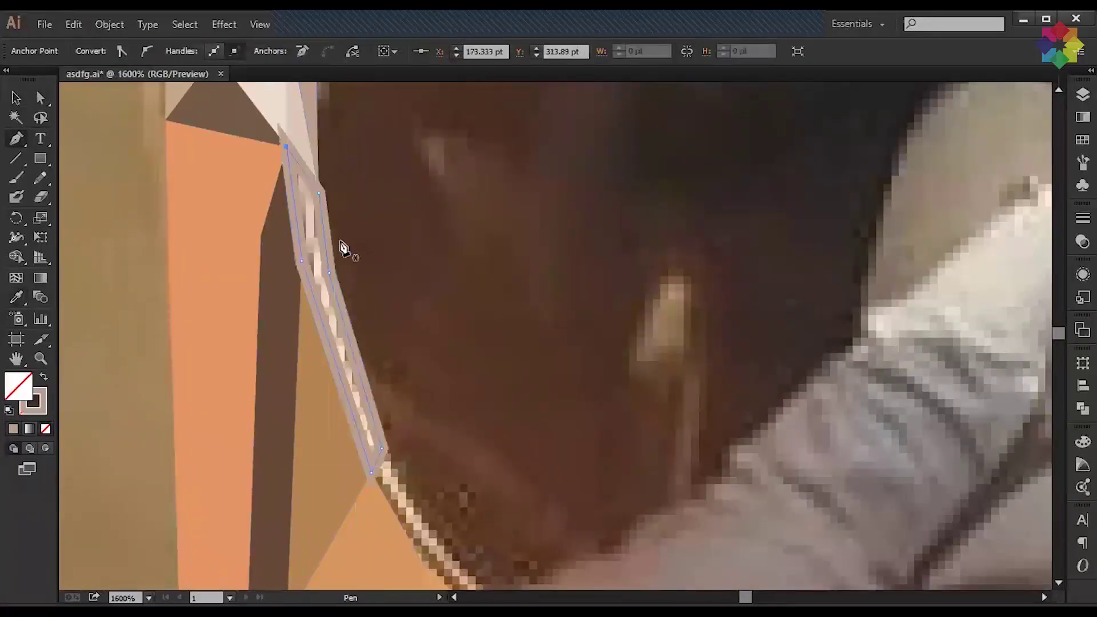
left_click_drag(610, 538, 336, 355)
left_click(277, 465)
left_click(162, 362)
left_click(108, 267)
left_click(126, 245)
Step: Start a strip along the lens bottom edge, sampling a cream colour
left_click(277, 465)
left_click_drag(286, 457, 198, 428)
left_click(380, 520)
left_click(197, 409)
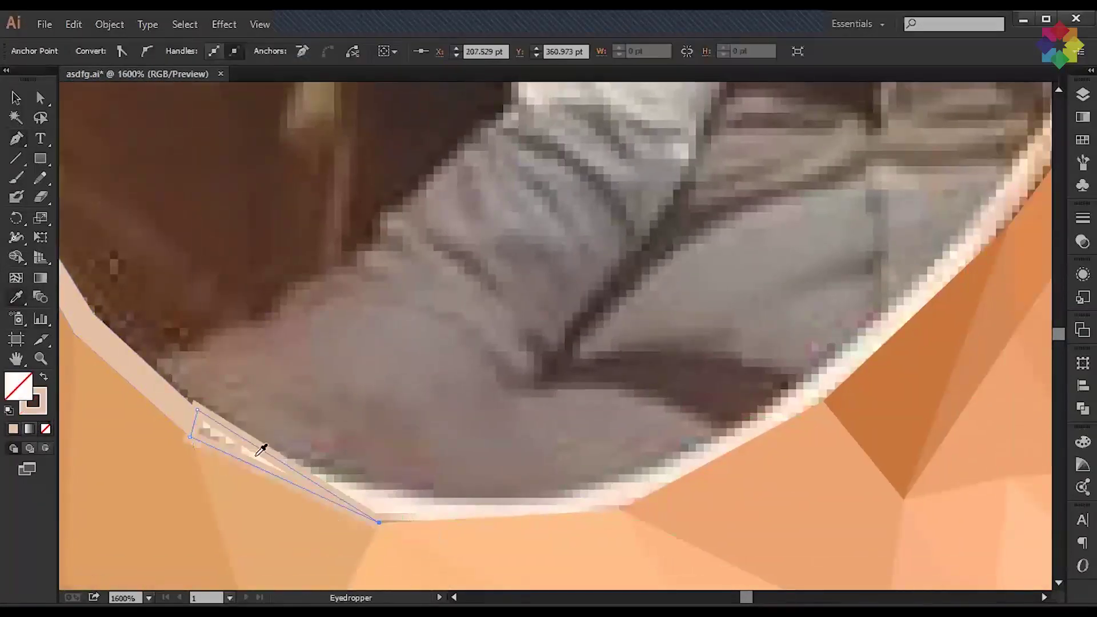
left_click(261, 450)
key("p")
Step: Extend the cream strip leftward along the lower rim, then close and fill it
left_click(619, 509)
left_click_drag(604, 451, 417, 451)
left_click(638, 402)
left_click(459, 466)
left_click(196, 522)
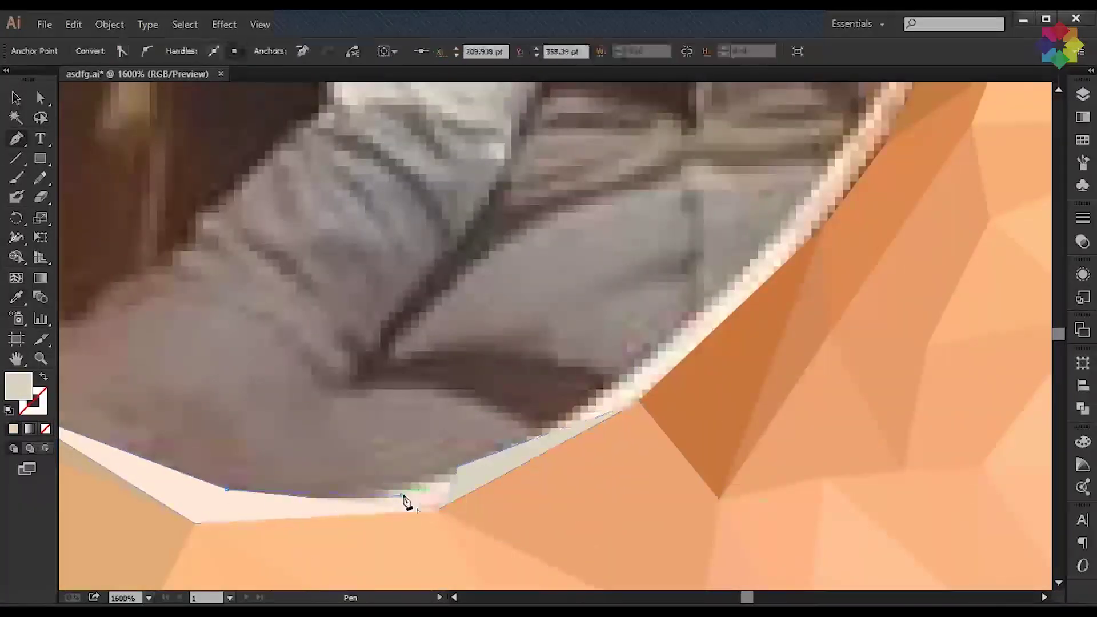
left_click(245, 501)
Step: Outline a thin strip on the rim edge
scroll(743, 371, "up", 2)
scroll(742, 372, "right", 3)
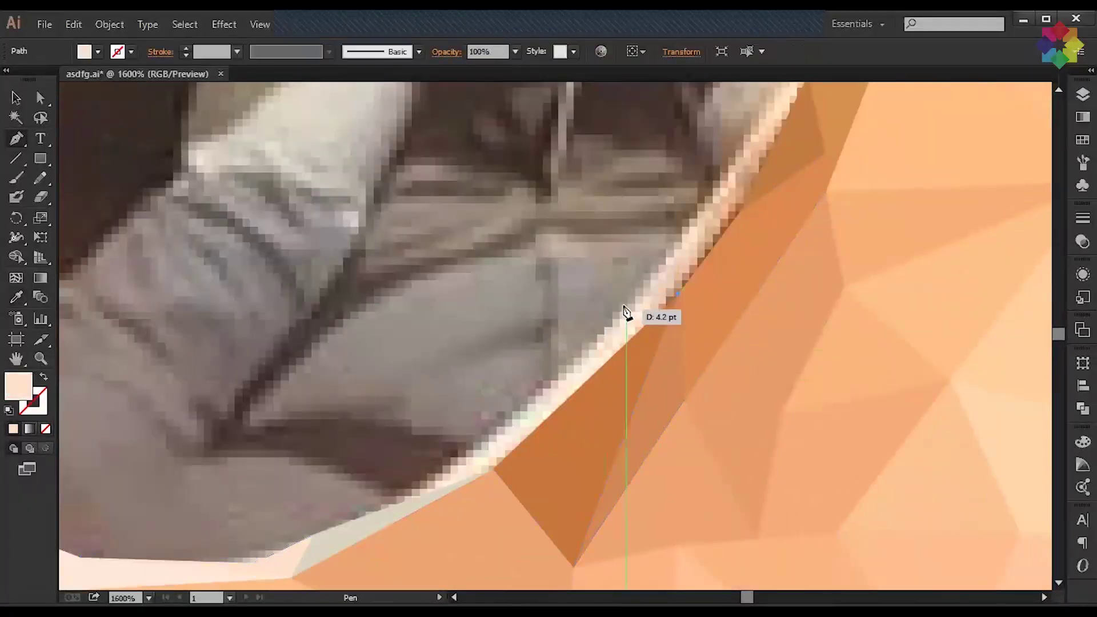
left_click(342, 521)
left_click(680, 299)
left_click(526, 457)
Step: Draw another rim strip and fill it with tan from the photo
scroll(675, 268, "up", 2)
left_click(673, 268)
scroll(571, 400, "down", 1)
left_click(621, 290)
left_click(604, 387)
key("i")
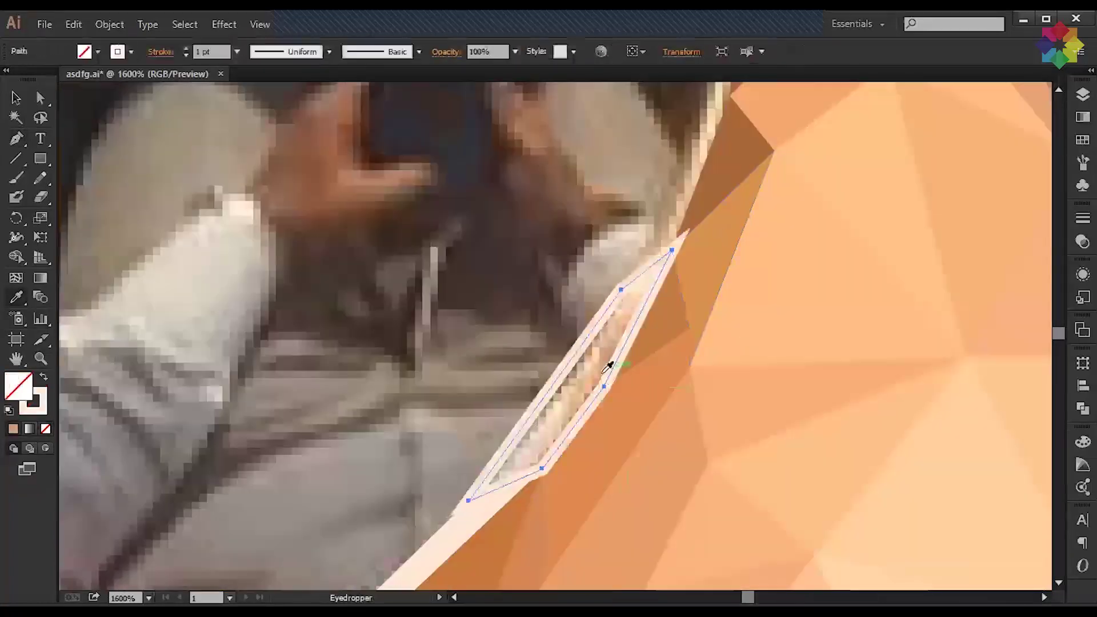
left_click(644, 368)
Step: Fill the traced edge path with tan and begin a facet near the nose bridge
scroll(644, 342, "up", 3)
key("p")
left_click(614, 175)
left_click(643, 186)
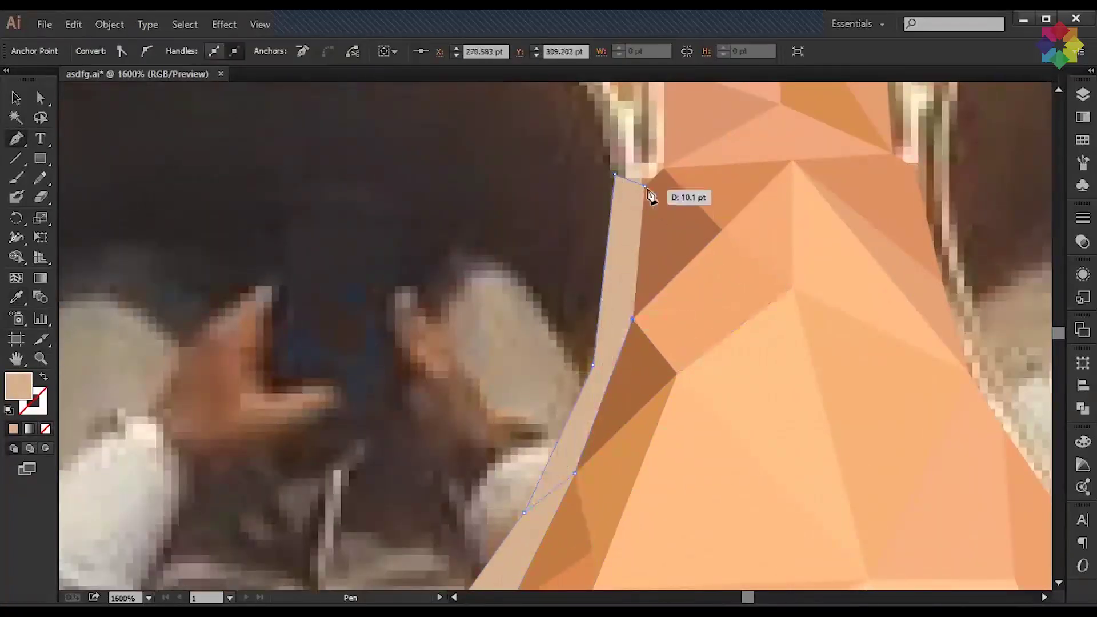
Step: Outline a four-corner tan facet on the next stretch of the sunglasses frame
scroll(653, 433, "up", 5)
left_click_drag(344, 333, 143, 172)
left_click(353, 321)
left_click(513, 263)
left_click(649, 289)
left_click(476, 322)
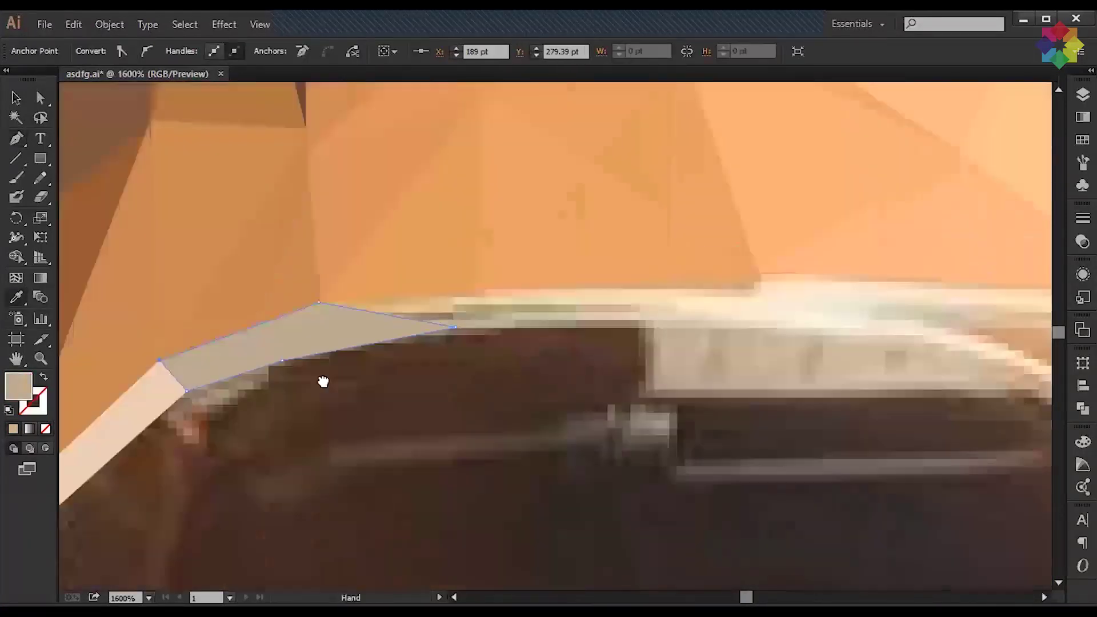
Step: Trace a closed five-corner facet along the frame edge
left_click_drag(471, 328, 320, 381)
left_click(592, 340)
left_click(462, 392)
left_click(290, 394)
left_click(153, 370)
left_click(308, 355)
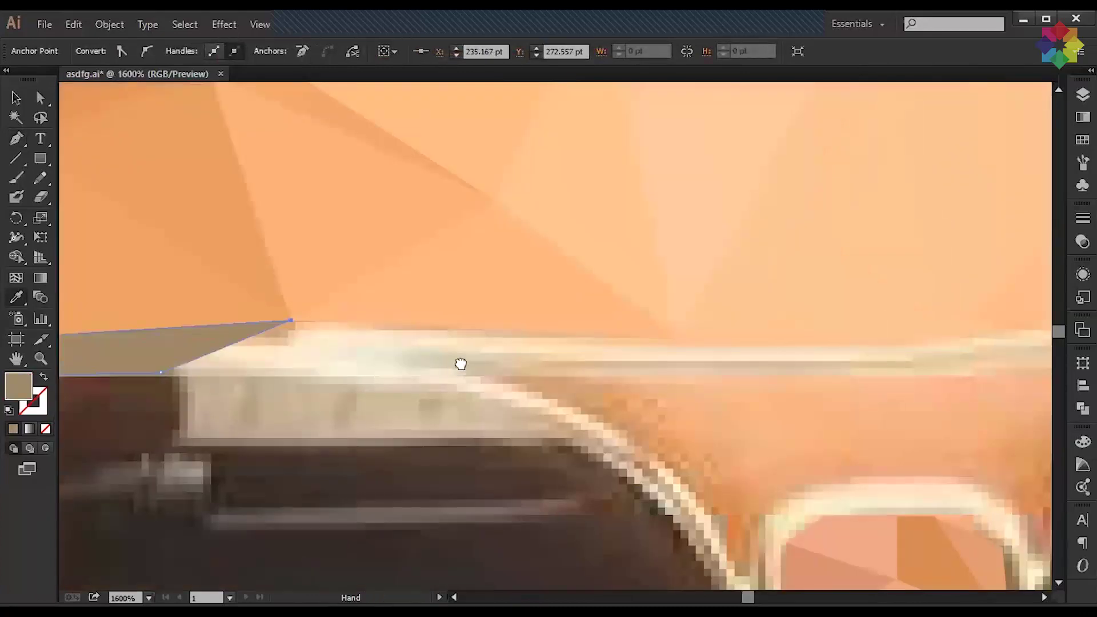
Step: Finish the tan facet at its top apex and add a cream facet to its right
left_click_drag(727, 427, 456, 367)
left_click(318, 283)
left_click(631, 318)
left_click(632, 356)
left_click(441, 351)
left_click(386, 308)
left_click(628, 317)
Step: Trace a facet from the left apex down the bridge edge and recolour it tan
left_click(243, 301)
left_click(386, 307)
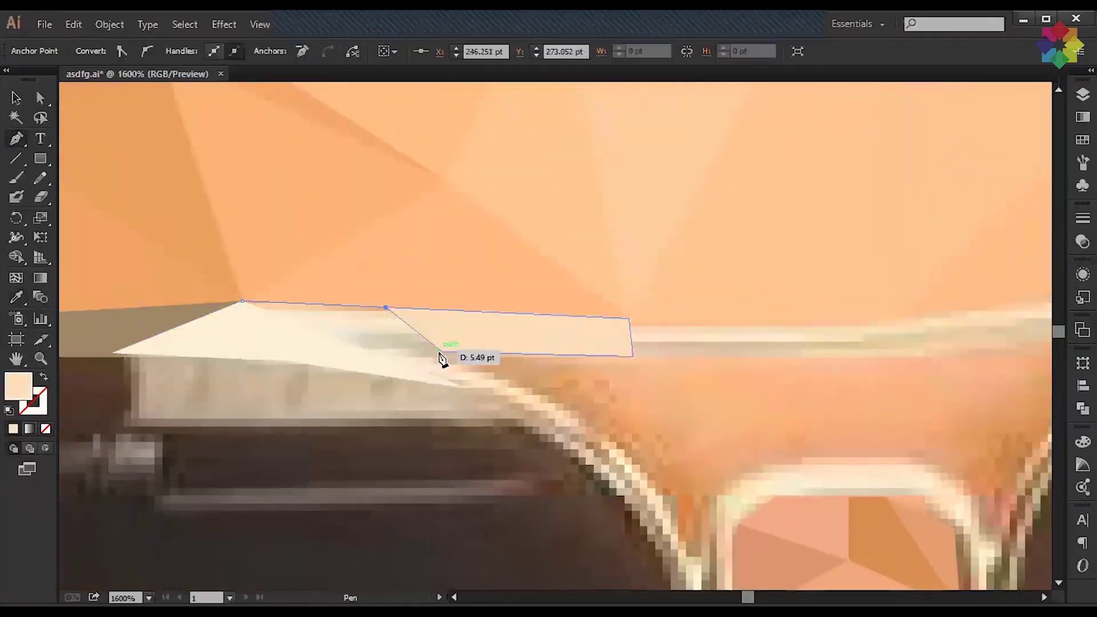
left_click_drag(672, 406, 420, 257)
left_click(382, 301)
left_click(395, 364)
left_click(450, 484)
left_click(395, 363)
Step: Add a filled facet beside the band near the bridge
left_click(236, 244)
left_click(211, 207)
left_click(383, 301)
left_click(395, 363)
Step: Add a cream triangle along the left side of the glasses bridge
left_click_drag(605, 307, 490, 370)
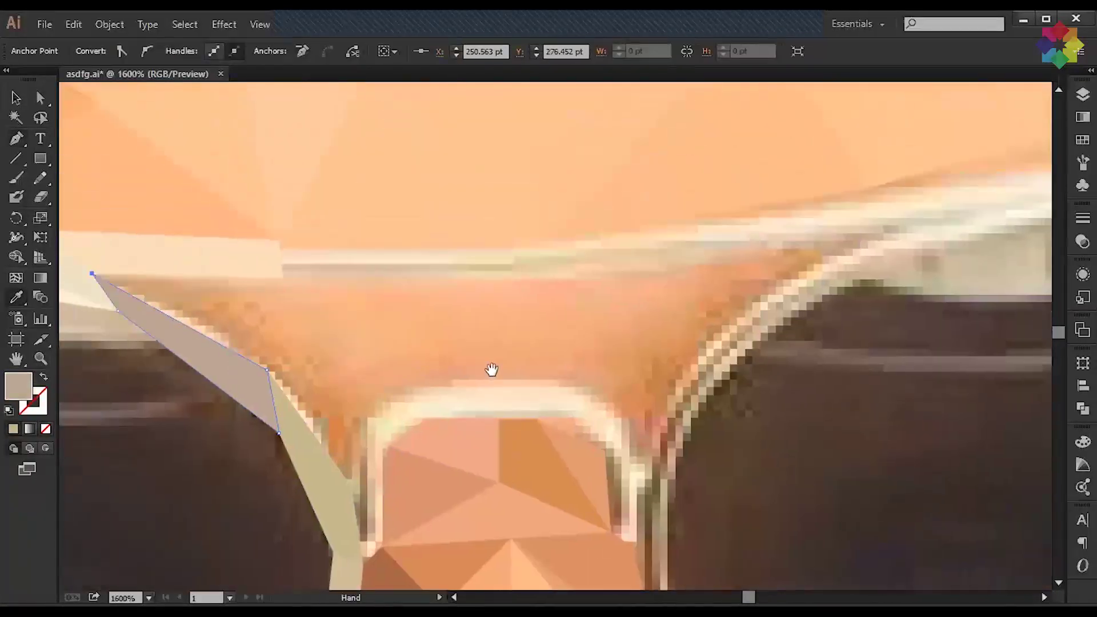
left_click(350, 486)
left_click(363, 419)
left_click(410, 386)
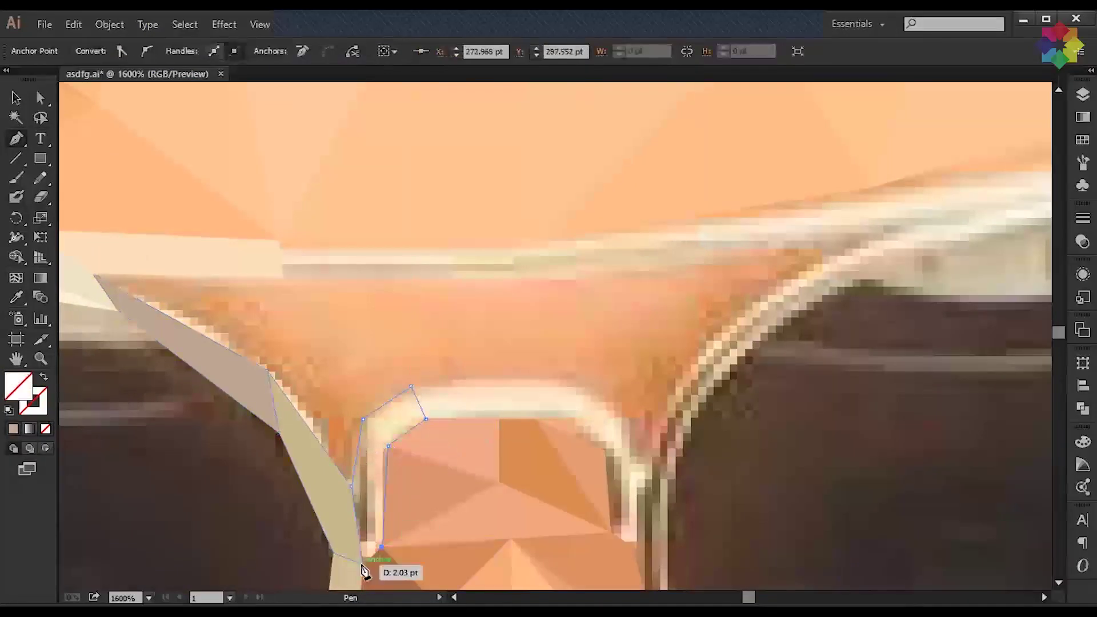
left_click(350, 486)
Step: Start a facet on the right side of the glasses bridge
left_click_drag(629, 400, 543, 425)
left_click(508, 410)
left_click(517, 470)
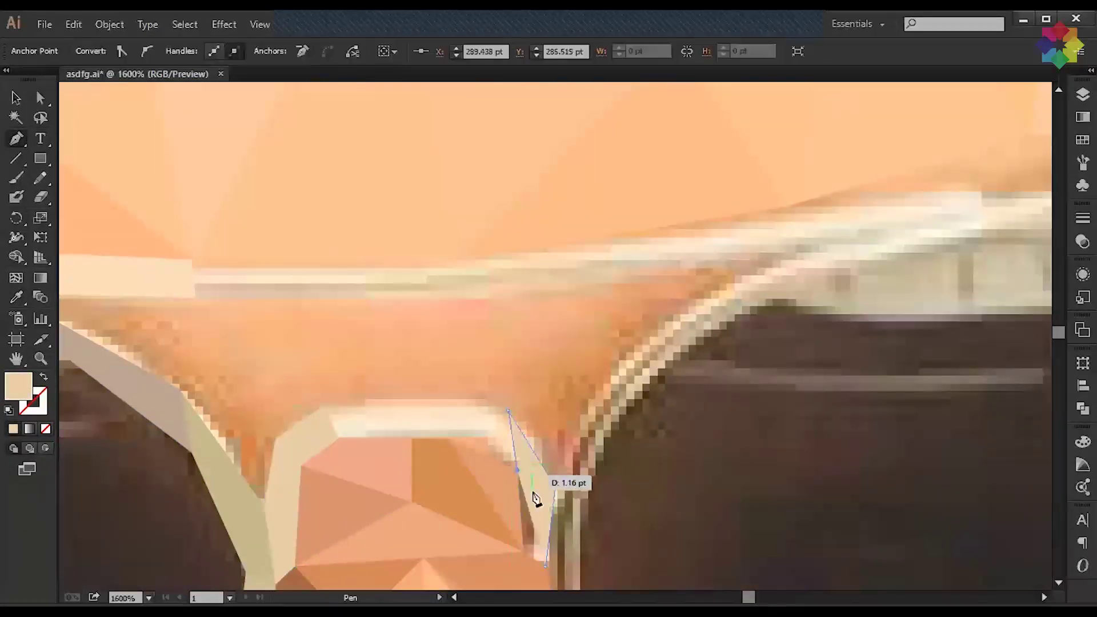
left_click(507, 410)
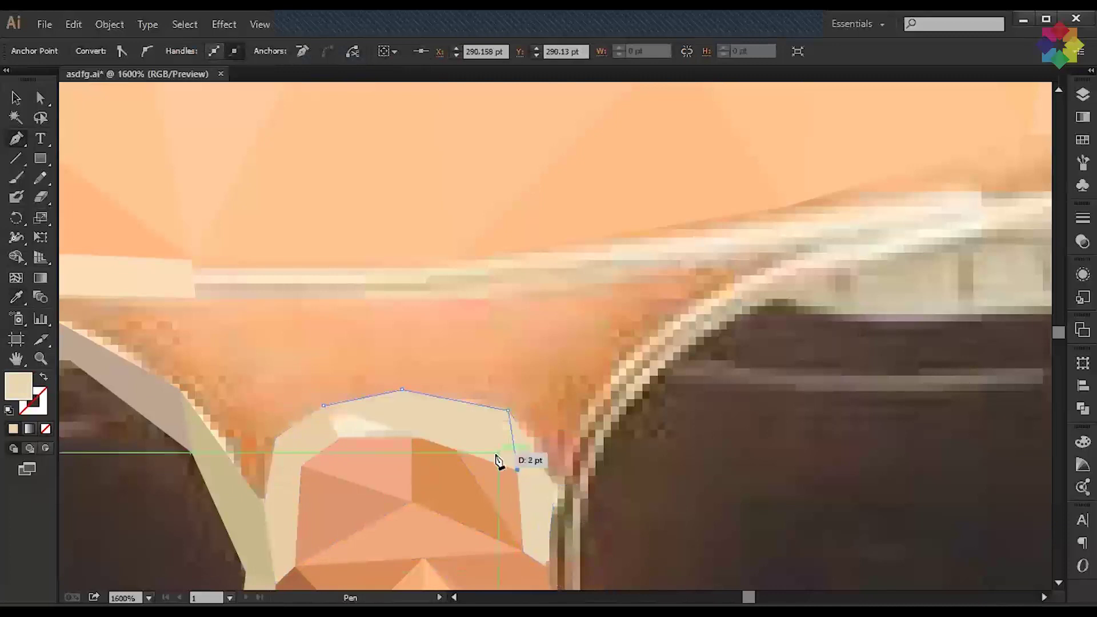
left_click(517, 469)
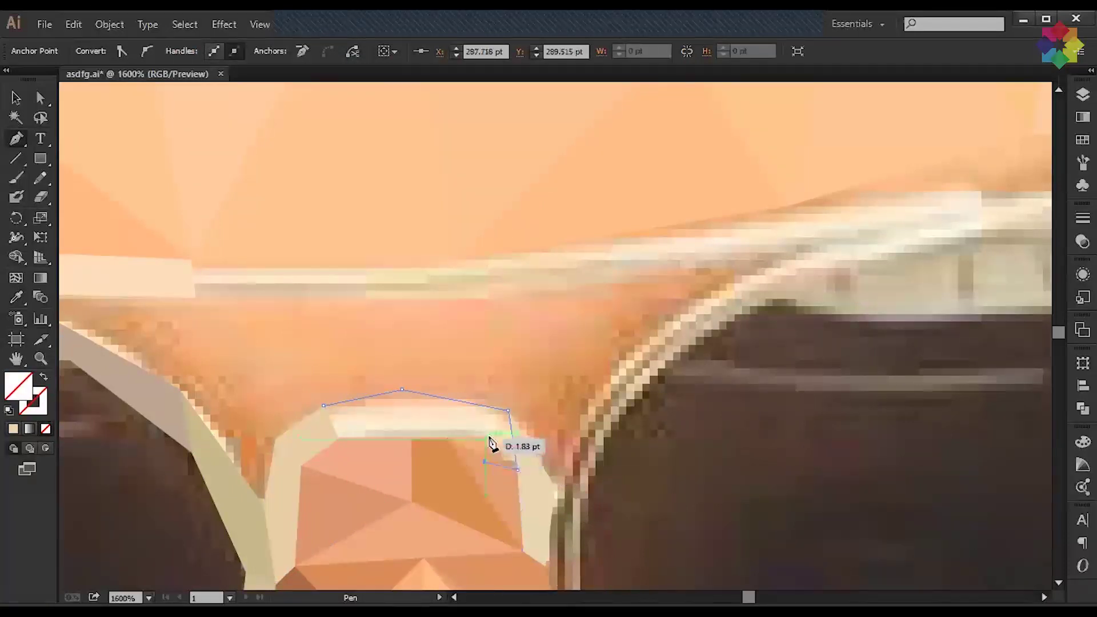
Step: Zoom into the bridge corner and add a small triangle filled orange
left_click_drag(489, 441, 662, 438)
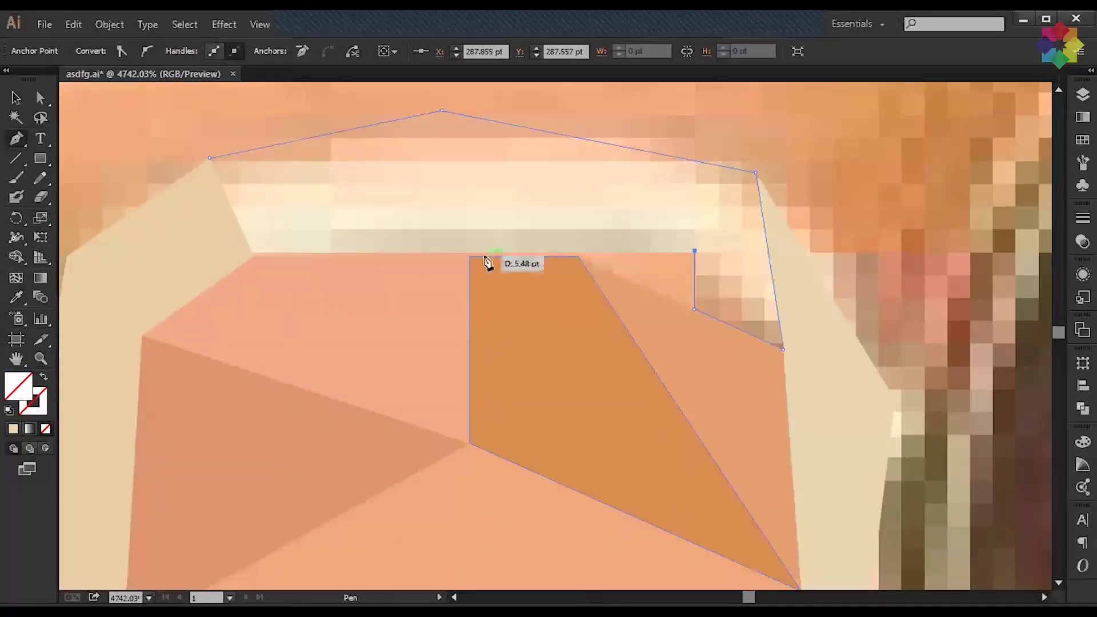
scroll(394, 275, "down", 5)
scroll(631, 399, "up", 3)
left_click(413, 388)
left_click(428, 297)
left_click(238, 293)
left_click(483, 392)
Step: Add a four-cornered facet beside it and a triangle filled with a sampled colour
left_click(413, 389)
left_click(428, 298)
left_click(508, 438)
left_click(497, 505)
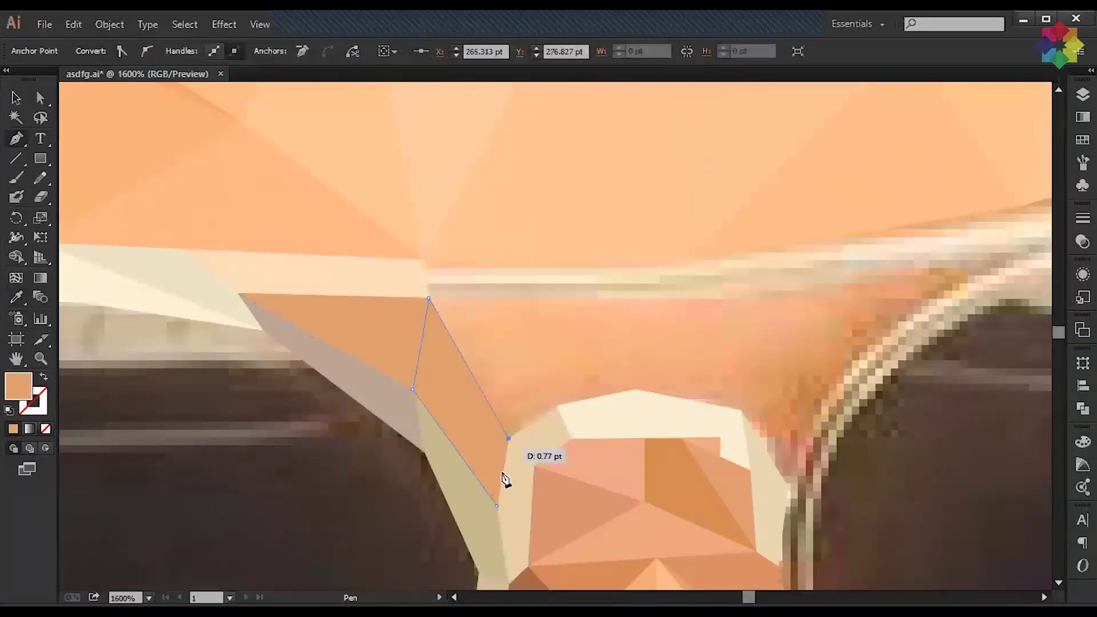
key("p")
left_click(412, 389)
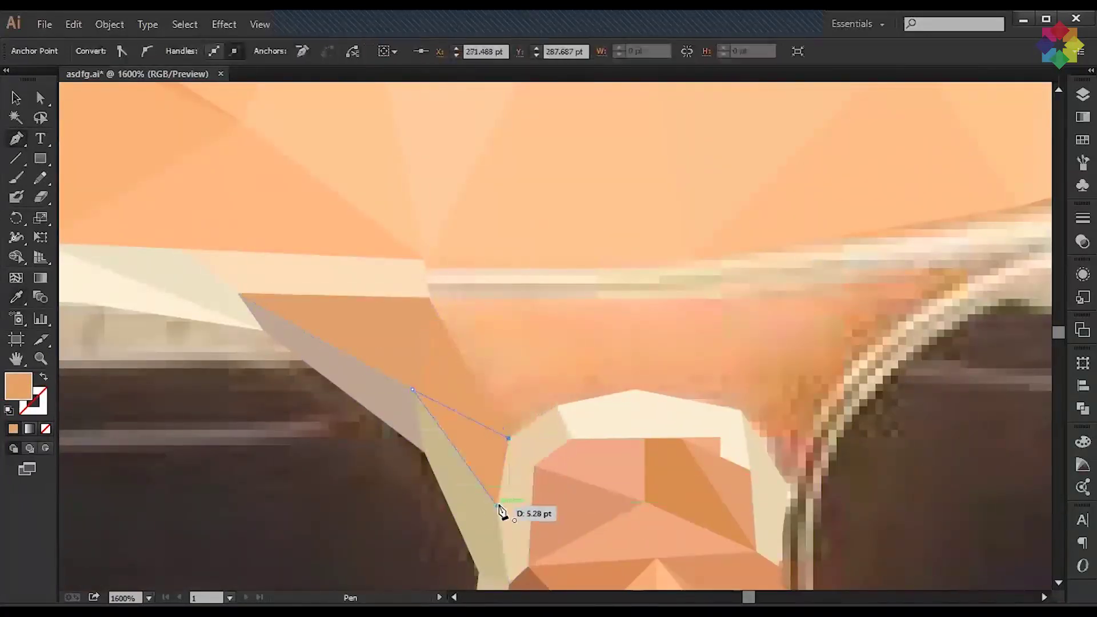
scroll(474, 423, "up", 3)
left_click(506, 372)
Step: Trace another three-corner facet at the bridge
left_click(431, 454)
scroll(472, 435, "right", 3)
left_click(421, 467)
left_click(405, 380)
left_click(294, 516)
scroll(394, 452, "right", 3)
Step: Add a four-corner orange facet below the white stripe
left_click(289, 419)
left_click(309, 508)
left_click(411, 527)
left_click(470, 411)
left_click(289, 419)
Step: Add a diamond-shaped facet filled with a sampled colour
left_click_drag(420, 473, 371, 424)
left_click(421, 351)
left_click(460, 433)
left_click(409, 544)
left_click(398, 459)
scroll(465, 435, "left", 3)
Step: Trace a closed facet along the frame rim
left_click(379, 478)
scroll(372, 447, "left", 3)
left_click(587, 371)
left_click(528, 488)
left_click(422, 467)
left_click(405, 378)
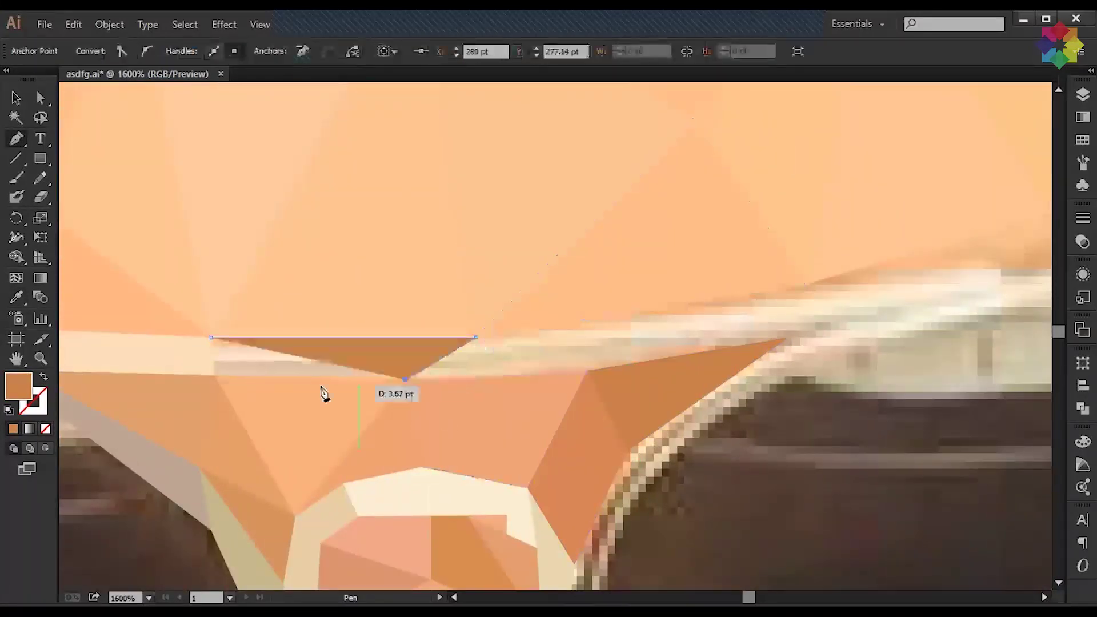
Step: Begin outlining a thin strip facet along the upper rim
scroll(526, 392, "right", 3)
left_click(235, 375)
left_click(548, 384)
mouse_move(548, 384)
left_mouse_down()
mouse_move(481, 417)
mouse_move(447, 379)
left_mouse_up()
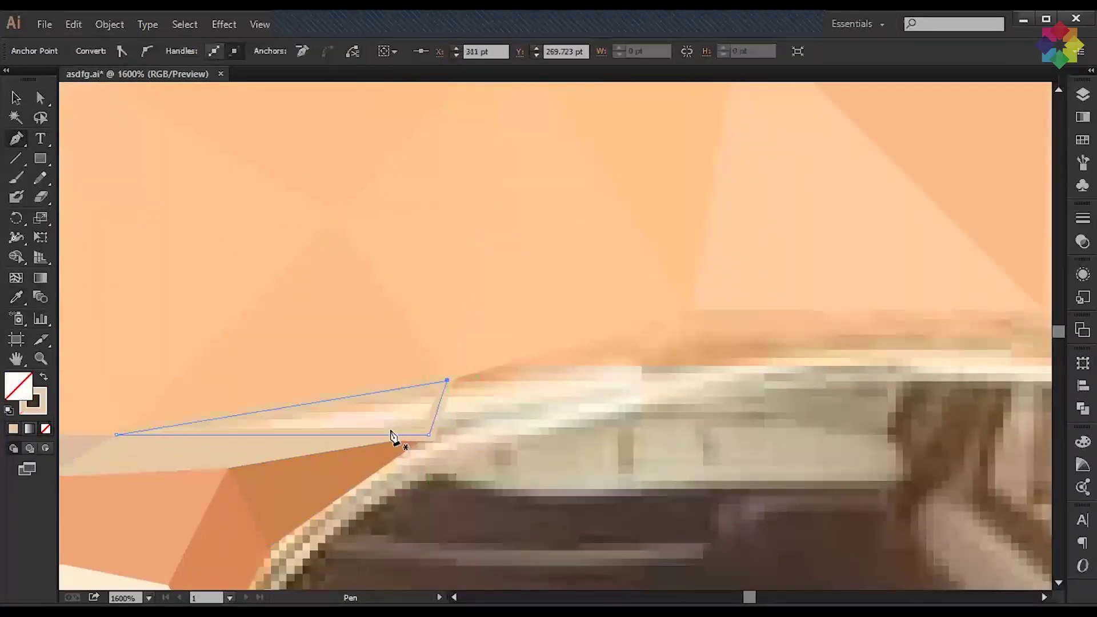
Step: Draw a triangle facet near the lens rim and fill it with a colour sampled from the photo
key("ctrl+minus")
key("ctrl+plus")
key("p")
left_click(736, 331)
left_click(767, 307)
left_click(891, 359)
key("i")
left_click(372, 337)
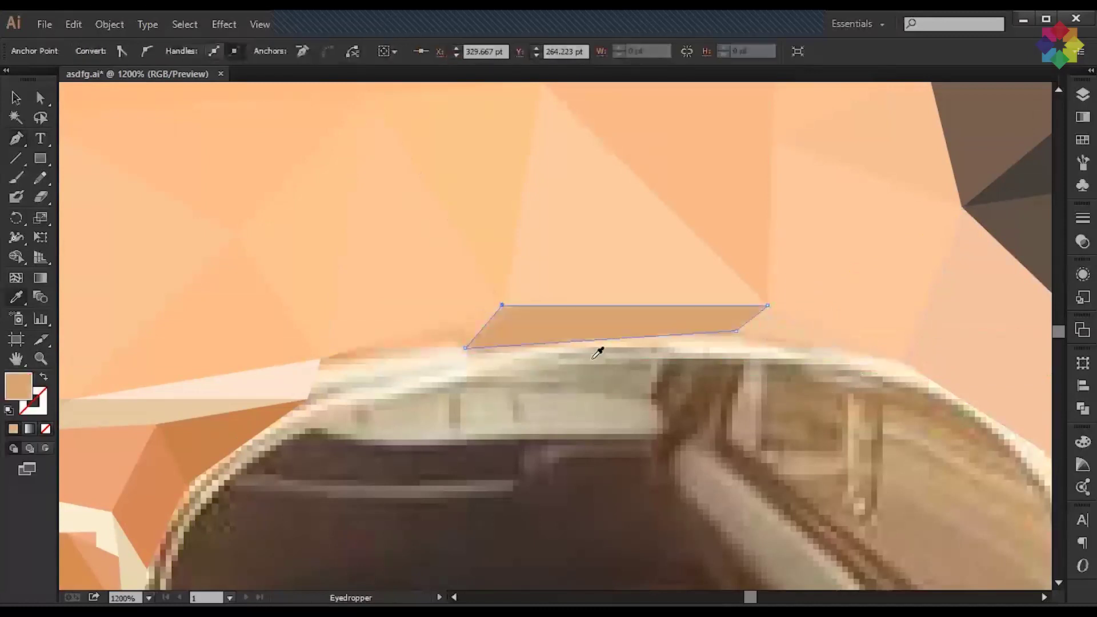
Step: Draw another triangle facet beside the nose bridge and give it a sampled fill
key("p")
left_click(501, 306)
left_click(322, 358)
left_click(465, 348)
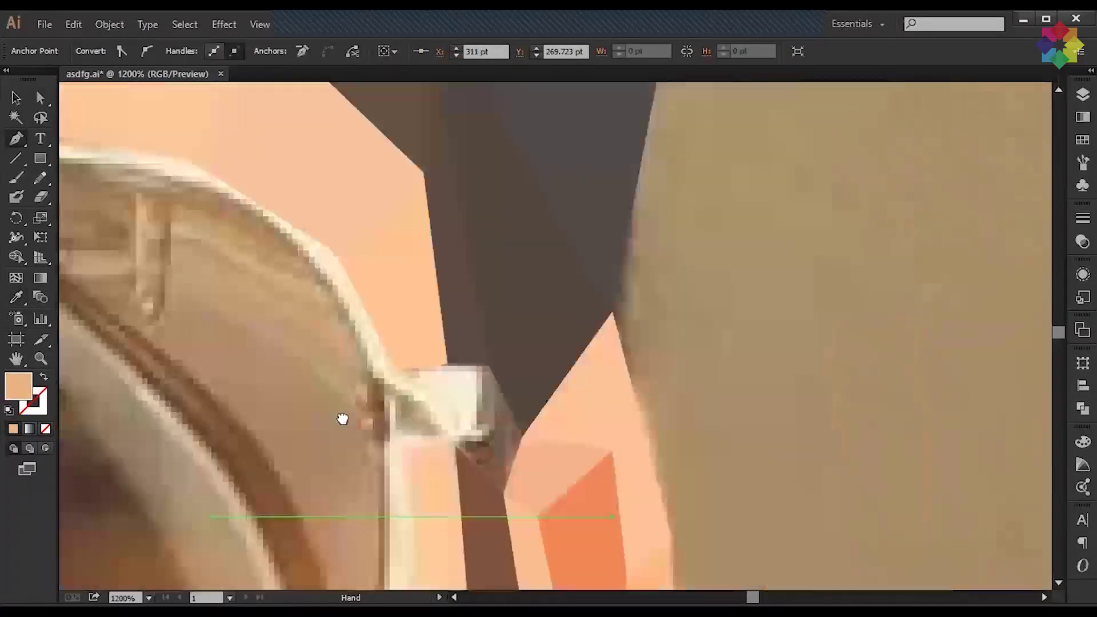
key("p")
left_click(539, 390)
Step: Add a four-cornered facet filled with sampled light grey
left_click(507, 471)
left_click(555, 518)
left_click(574, 461)
key("i")
left_click(517, 425)
Step: Add a tall peach facet left of the grey shape and a small tan triangle
key("p")
left_click(447, 395)
left_click(539, 391)
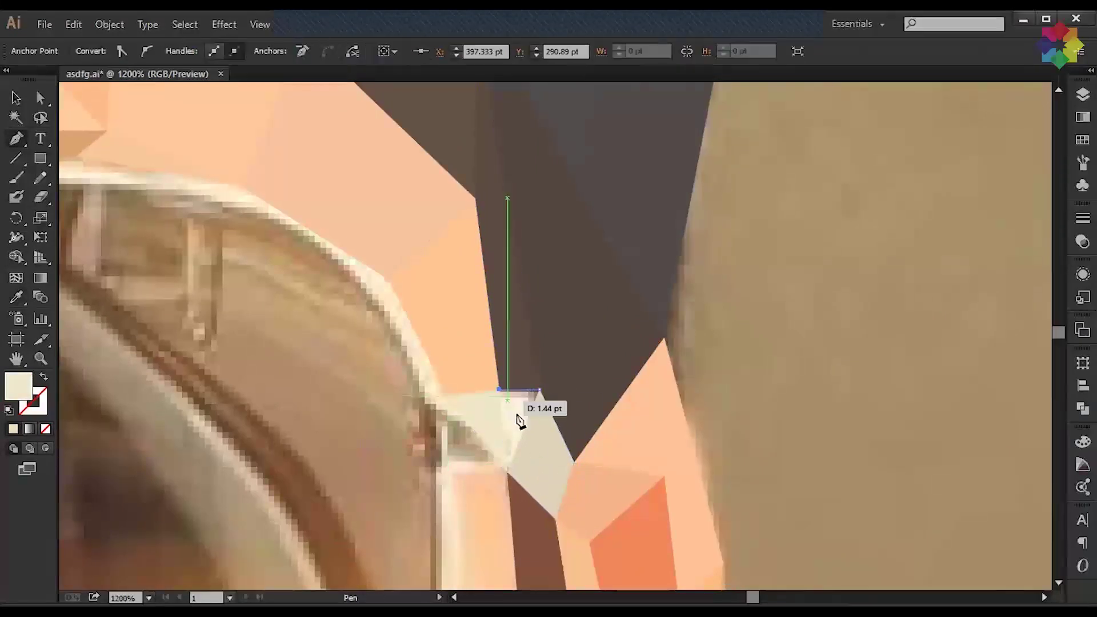
left_click_drag(499, 540, 520, 289)
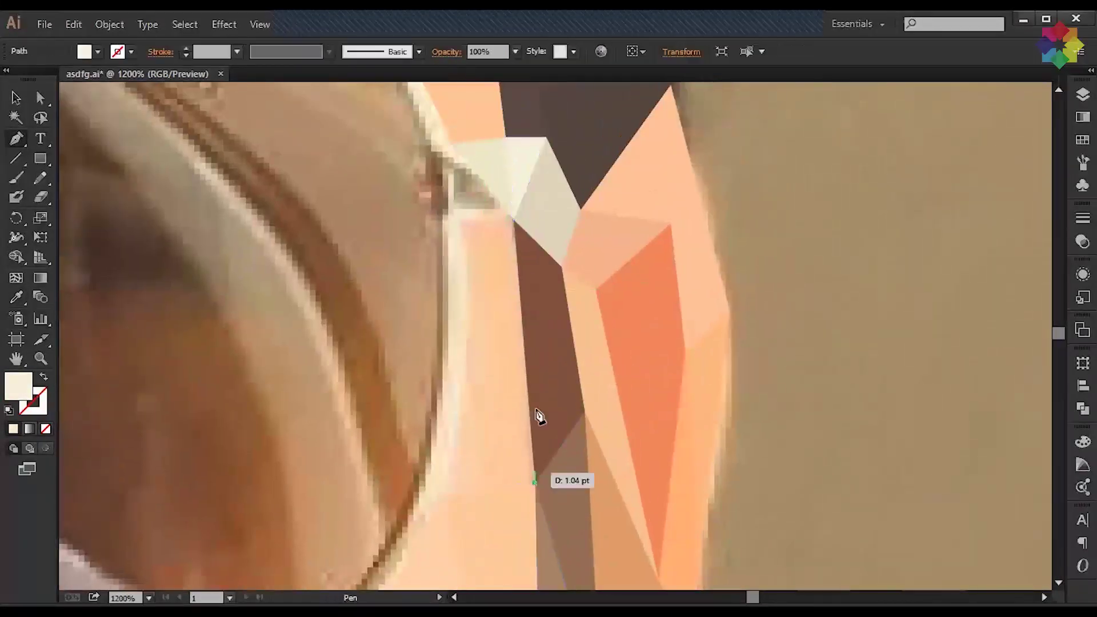
left_click(460, 215)
left_click(514, 216)
left_click(534, 485)
scroll(534, 485, "up", 3)
left_click(527, 413)
Step: Sample a colour and trace a long peach facet up along the lens rim
key("i")
left_click(529, 431)
left_click_drag(518, 463, 732, 360)
key("p")
left_click(674, 294)
left_click(693, 517)
scroll(693, 517, "down", 5)
left_click(571, 506)
left_click(547, 479)
left_click(631, 378)
left_click(679, 252)
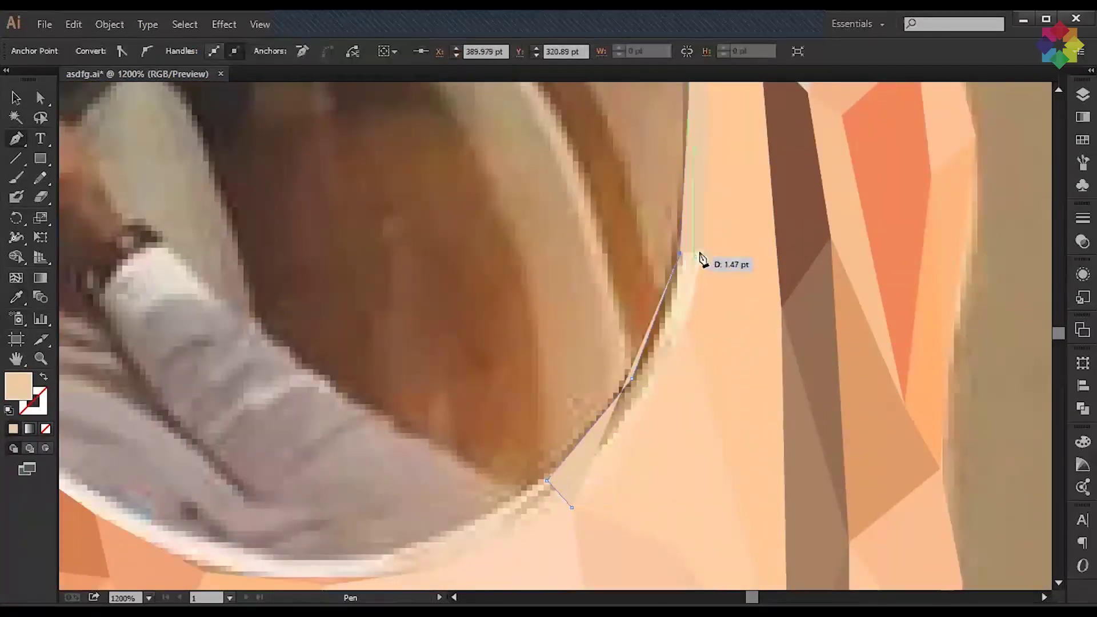
left_click(611, 469)
left_click(572, 506)
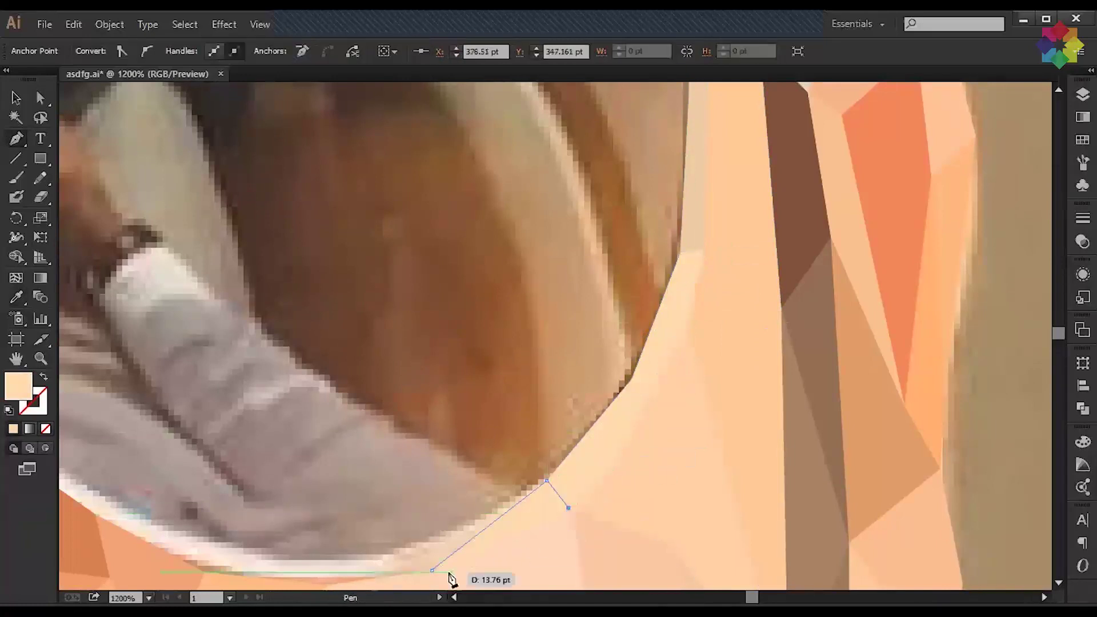
Step: Add a light triangle below the lens and a facet along the lens bottom at the joint
left_click_drag(505, 546, 800, 502)
left_click(502, 546)
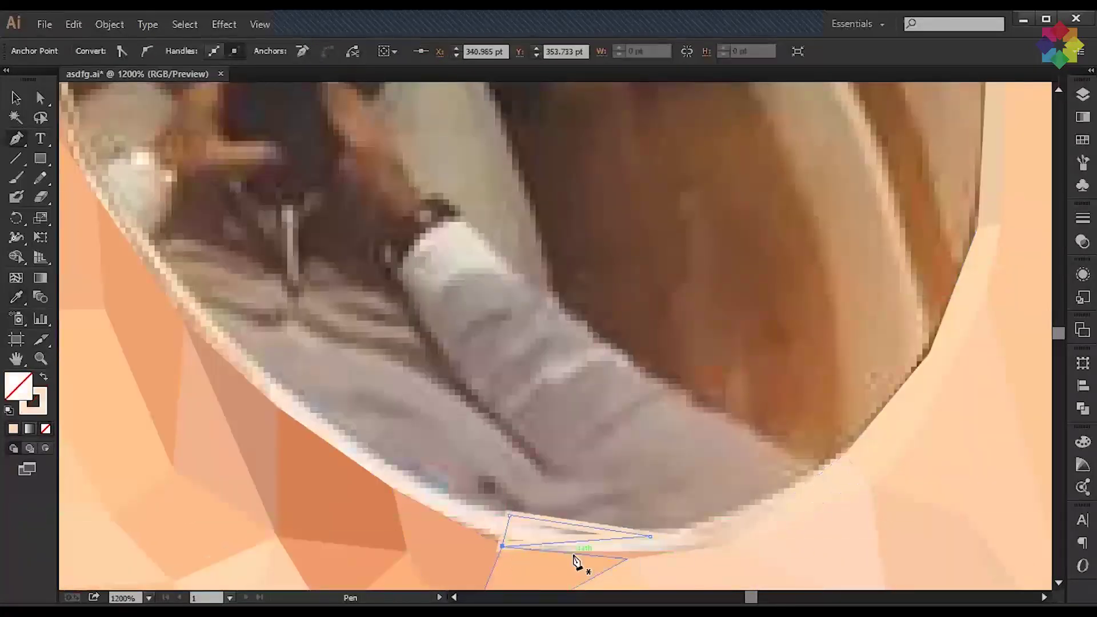
left_click(509, 516)
left_click_drag(628, 543, 506, 510)
left_click(606, 511)
left_click_drag(821, 490, 823, 491)
left_click(503, 386)
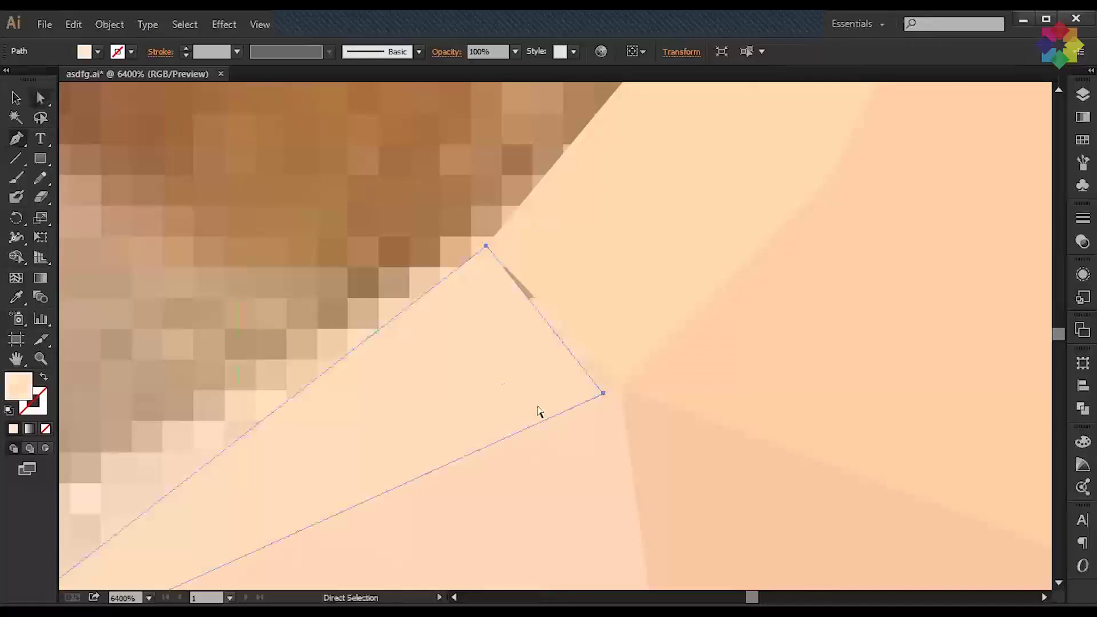
scroll(470, 404, "down", 5)
left_click(456, 467)
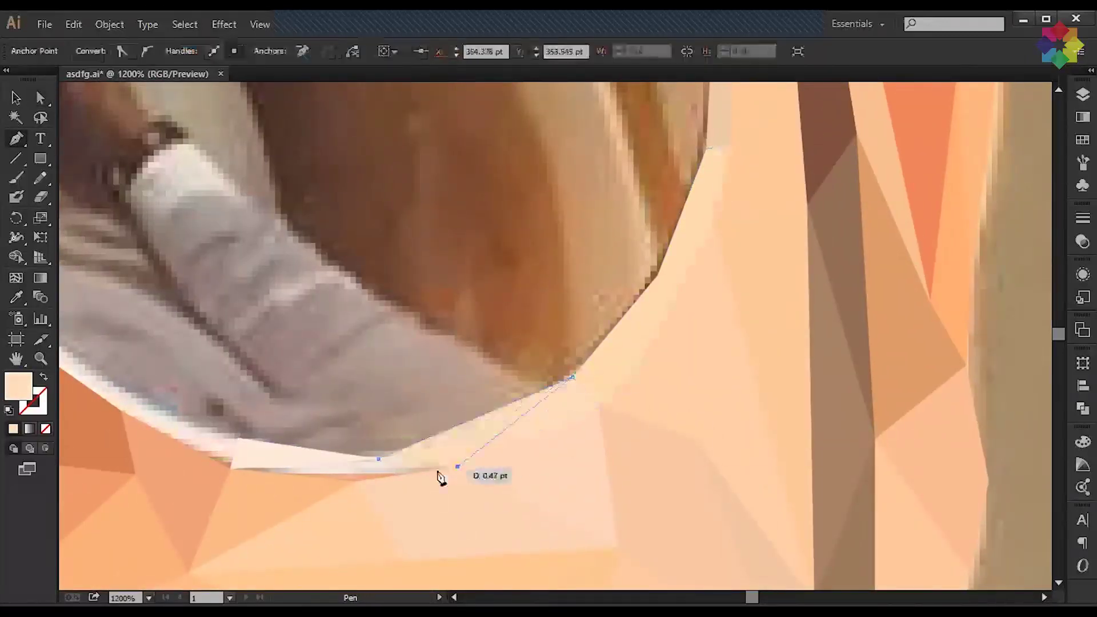
left_click(238, 481)
Step: Trace a four-cornered facet along the lens's outer edge
left_click_drag(239, 482, 620, 515)
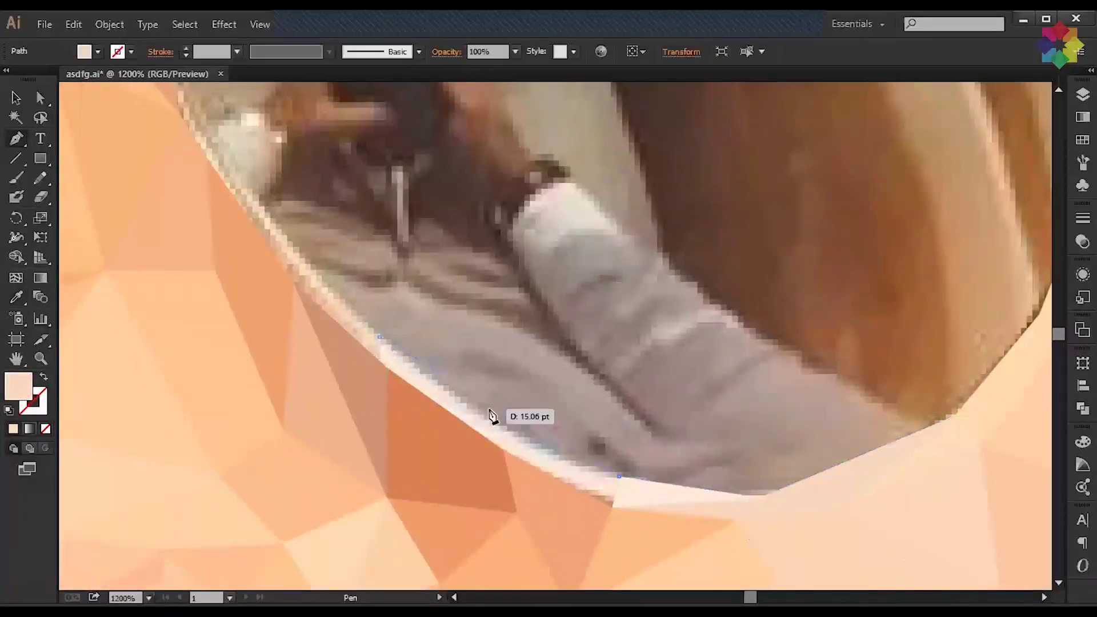
left_click_drag(583, 469, 679, 548)
key("p")
left_click(363, 295)
left_click(390, 367)
left_click(484, 452)
left_click(484, 421)
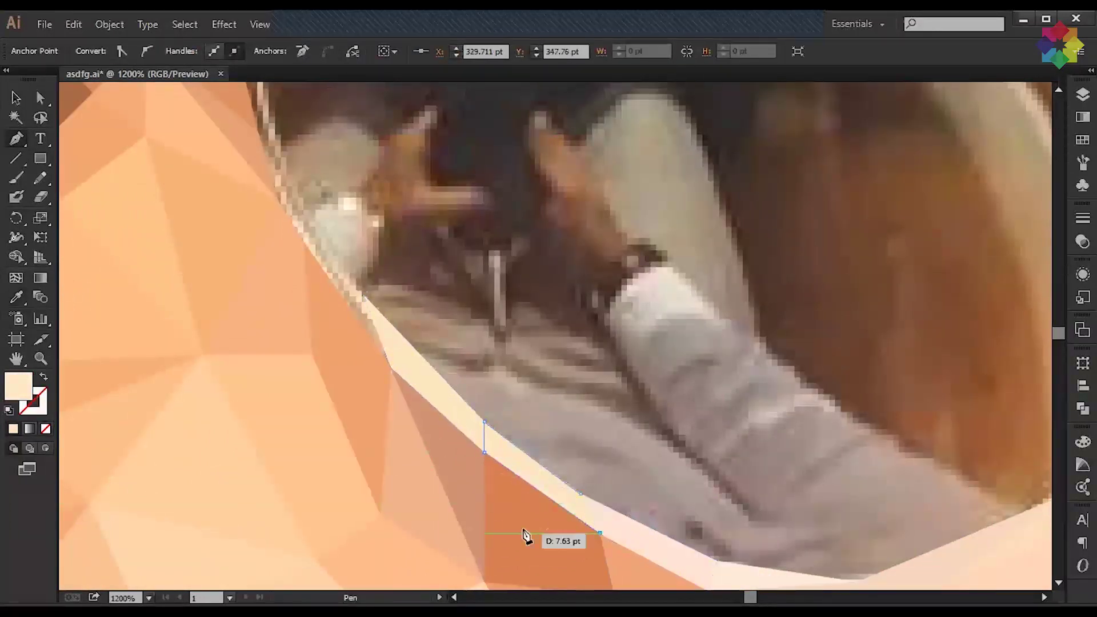
Step: Add a facet along the frame edge and fill it with sampled beige
mouse_move(374, 281)
left_mouse_down()
mouse_move(479, 470)
mouse_move(505, 576)
left_mouse_up()
key("p")
left_click(354, 349)
left_click(360, 291)
left_click(377, 309)
left_click(380, 395)
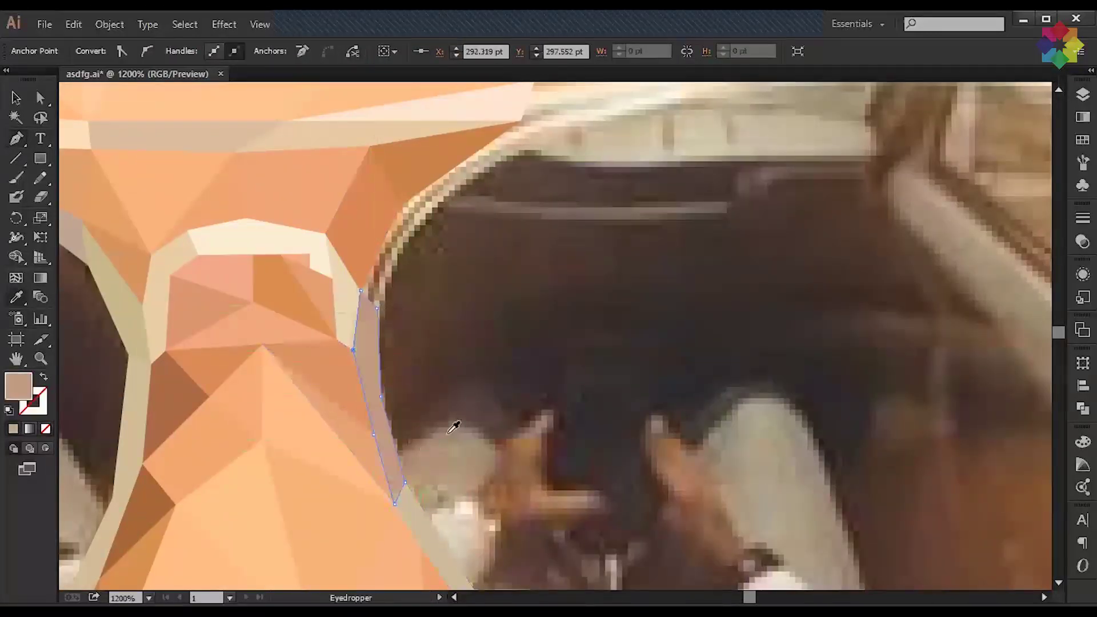
left_click_drag(406, 377, 277, 552)
key("p")
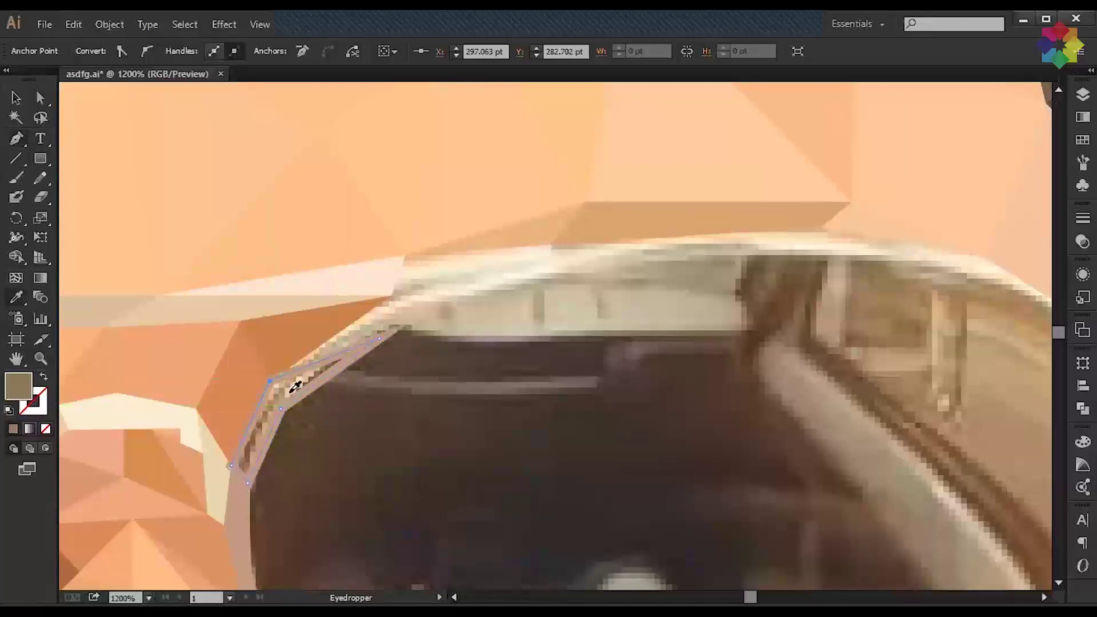
left_click(296, 386)
Step: Trace a beige facet along the other lens's upper rim
scroll(303, 376, "up", 3)
key("p")
left_click(269, 466)
left_click(379, 423)
left_click(391, 379)
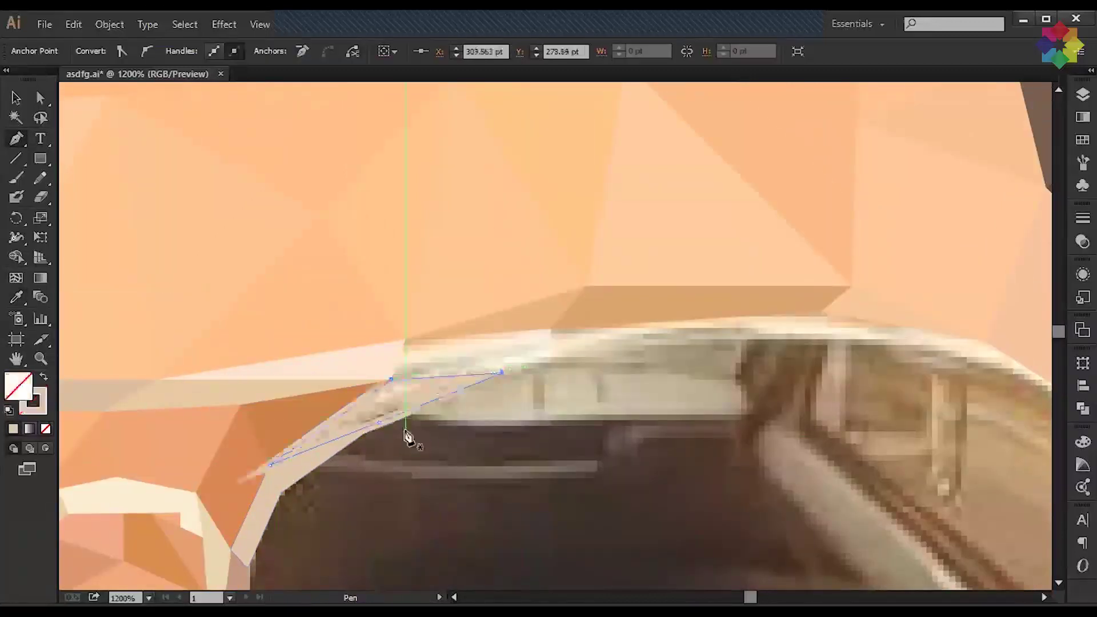
left_click(406, 436)
scroll(406, 435, "up", 2)
left_click(471, 400)
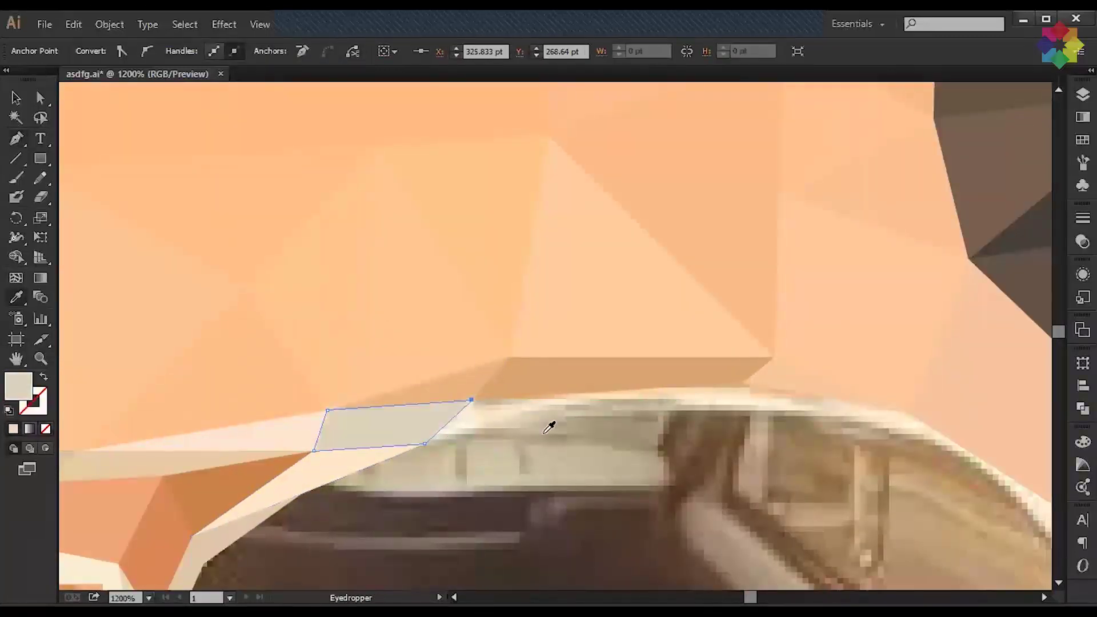
scroll(571, 411, "right", 2)
left_click(646, 390)
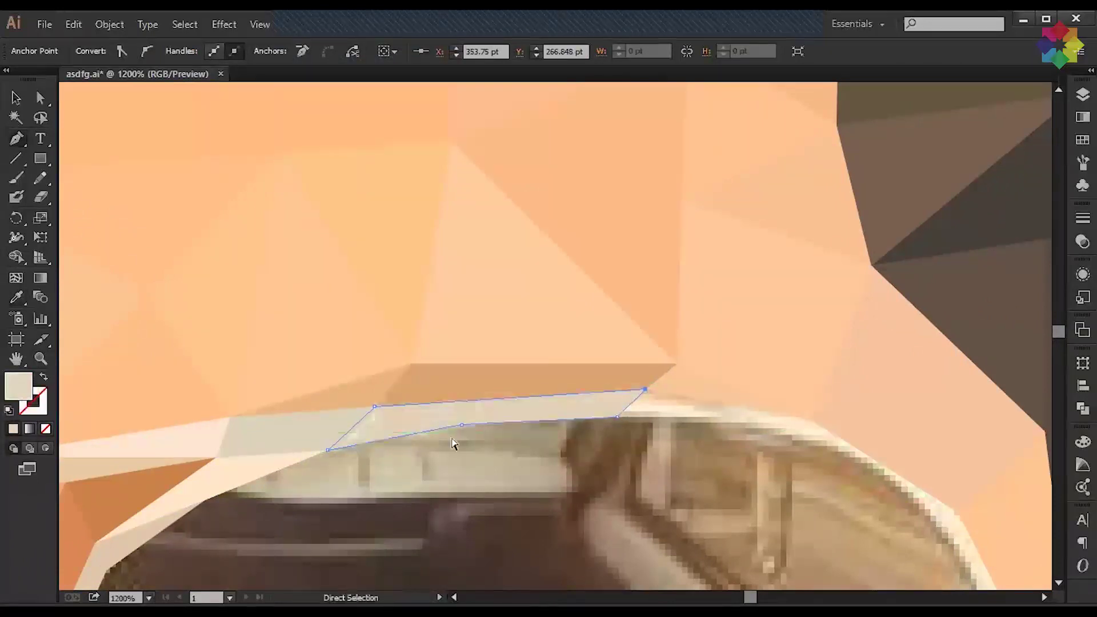
scroll(472, 441, "right", 3)
Step: Add another four-cornered rim facet and start one around the lens top, then fit the view
left_click(566, 455)
left_click(383, 430)
left_click(413, 402)
left_click(577, 432)
scroll(516, 461, "down", 2)
scroll(516, 461, "right", 3)
left_click(570, 447)
left_click(421, 354)
scroll(614, 496, "down", 3)
scroll(566, 438, "right", 1)
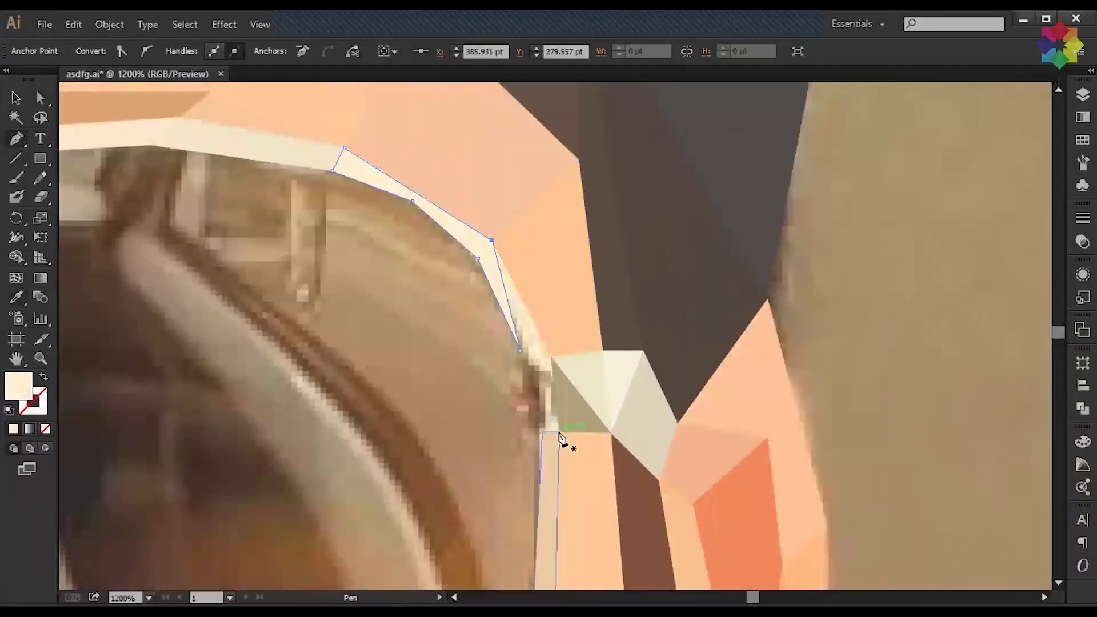
key("ctrl+0")
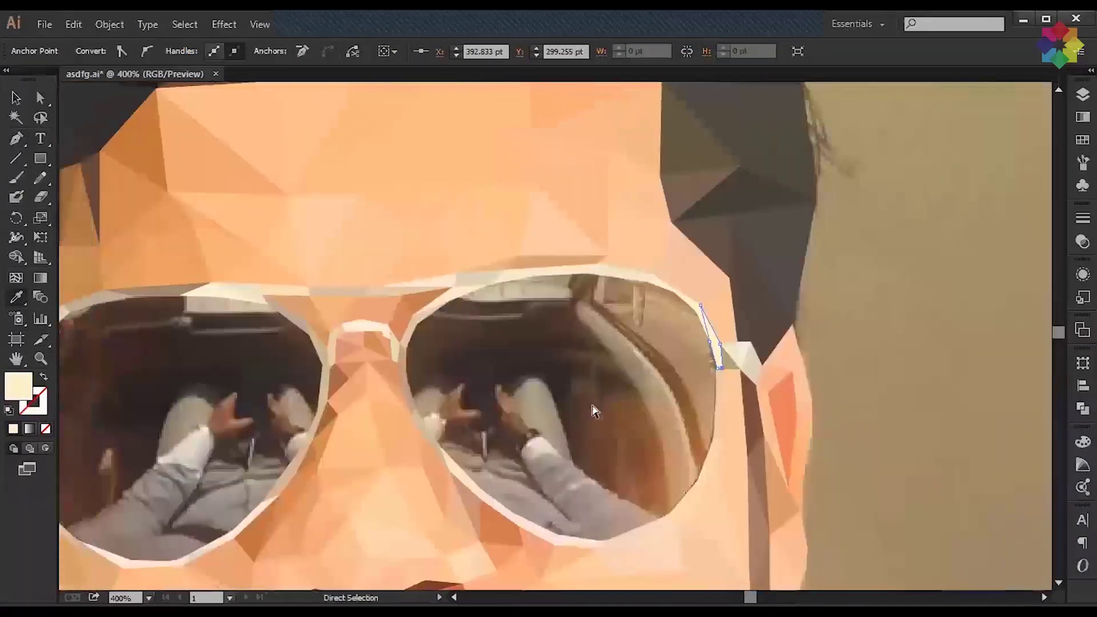
Step: Deselect everything and bring the left sunglasses lens into view
key("v")
key("ctrl+shift+a")
left_click(1082, 94)
left_click(884, 474)
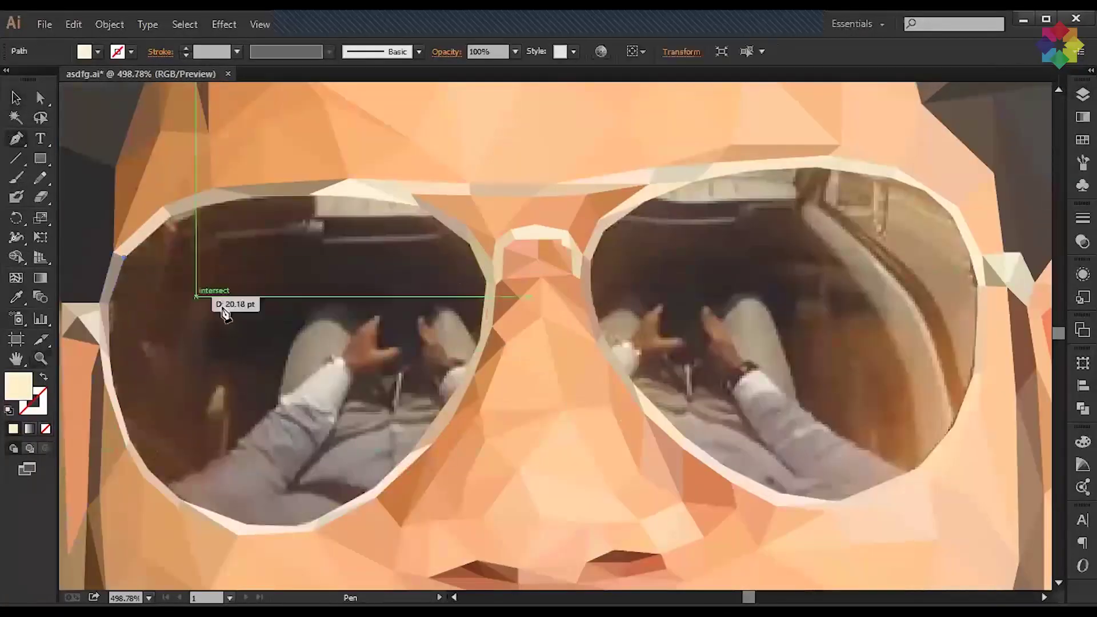
Step: Trace the top-left lens facet and fill it with the lens's dark brown
left_click(251, 327)
left_click(314, 274, "ctrl")
left_click(172, 216)
left_click(250, 327)
left_click(309, 194)
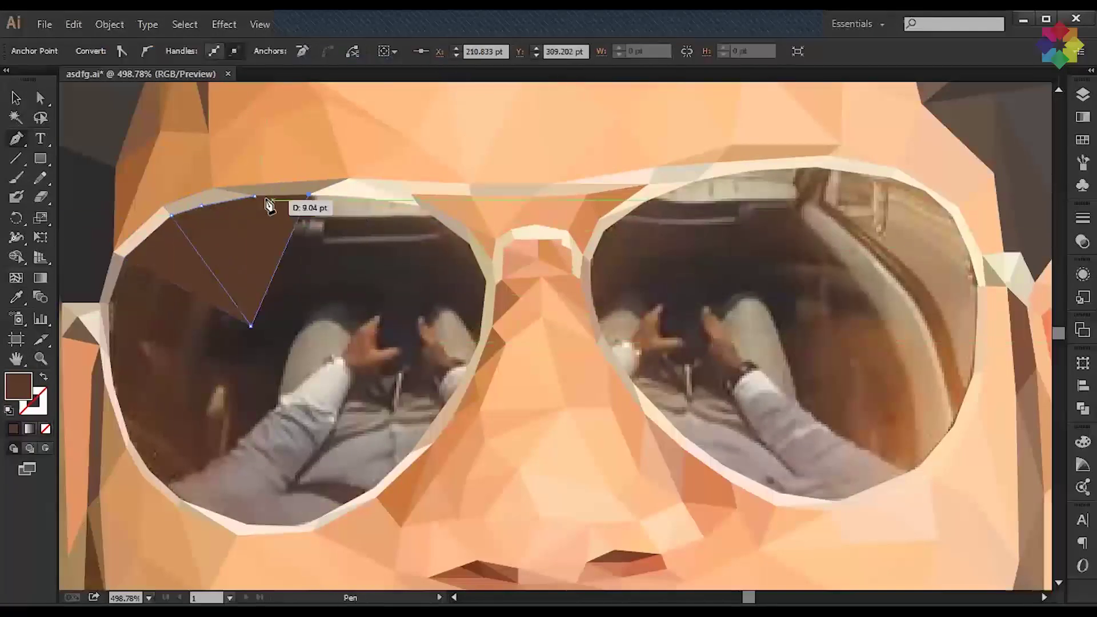
key("i")
left_click(337, 358)
Step: Outline the top-centre lens facet and the facet just below it
left_click(409, 299)
left_click(324, 285)
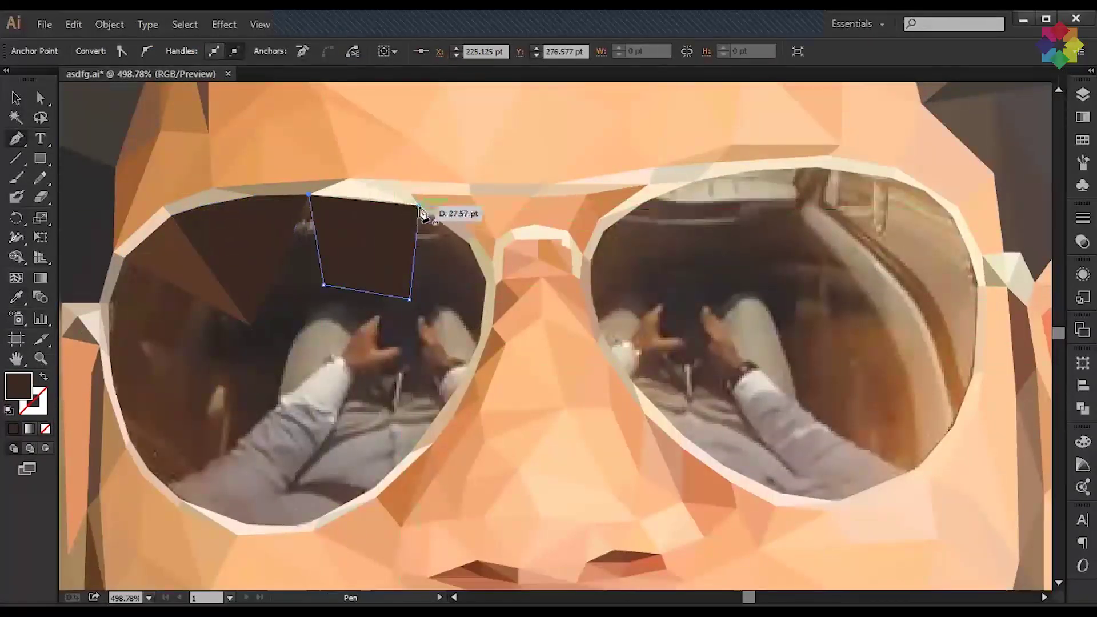
left_click(309, 195)
left_click(320, 274, "ctrl")
left_click(309, 194)
left_click(323, 284)
left_click(250, 327)
left_click(127, 274, "ctrl")
Step: Draw a facet along the left lens edge extending across the lens
left_click(124, 257)
left_click(107, 304)
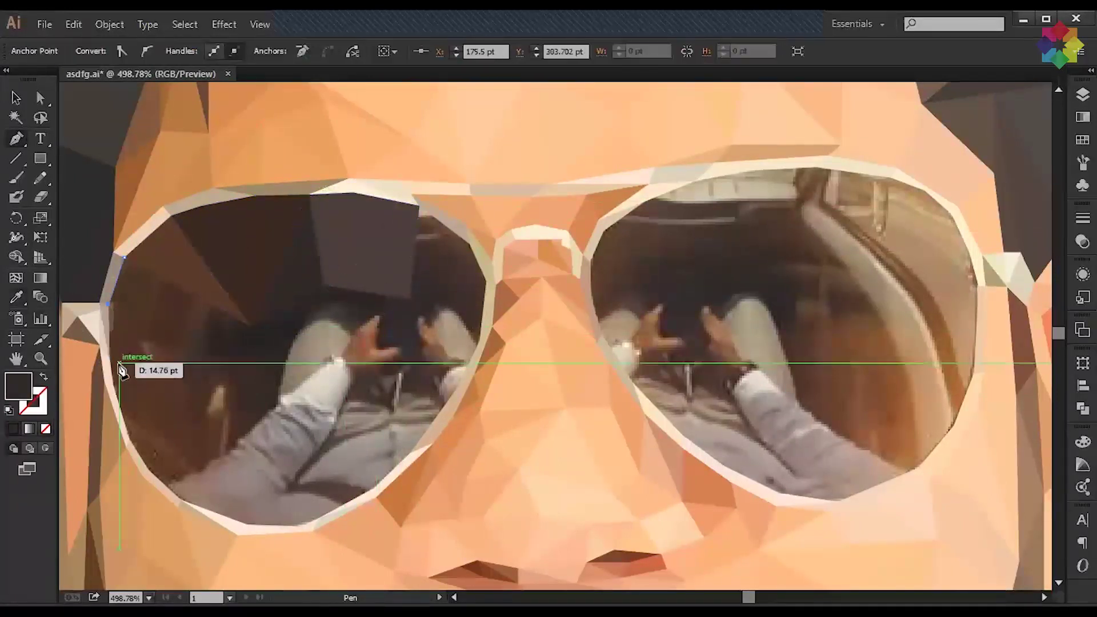
left_click(206, 359)
left_click(250, 326)
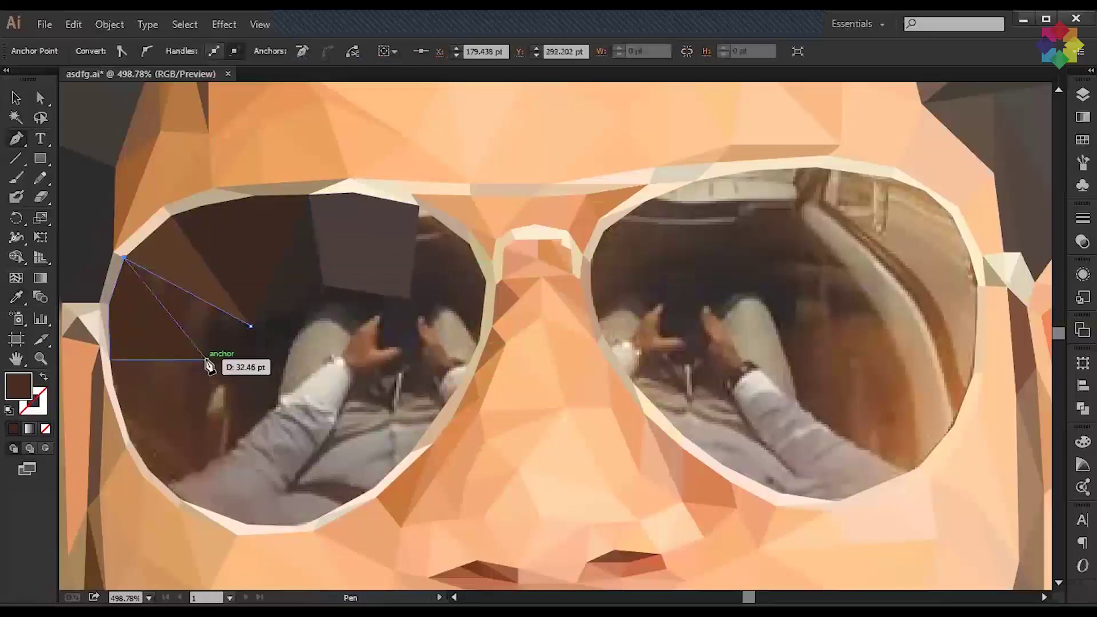
Step: Trace the upper-right facet and the triangle below it, filled with the photo's grey
left_click(408, 299)
left_click(409, 298)
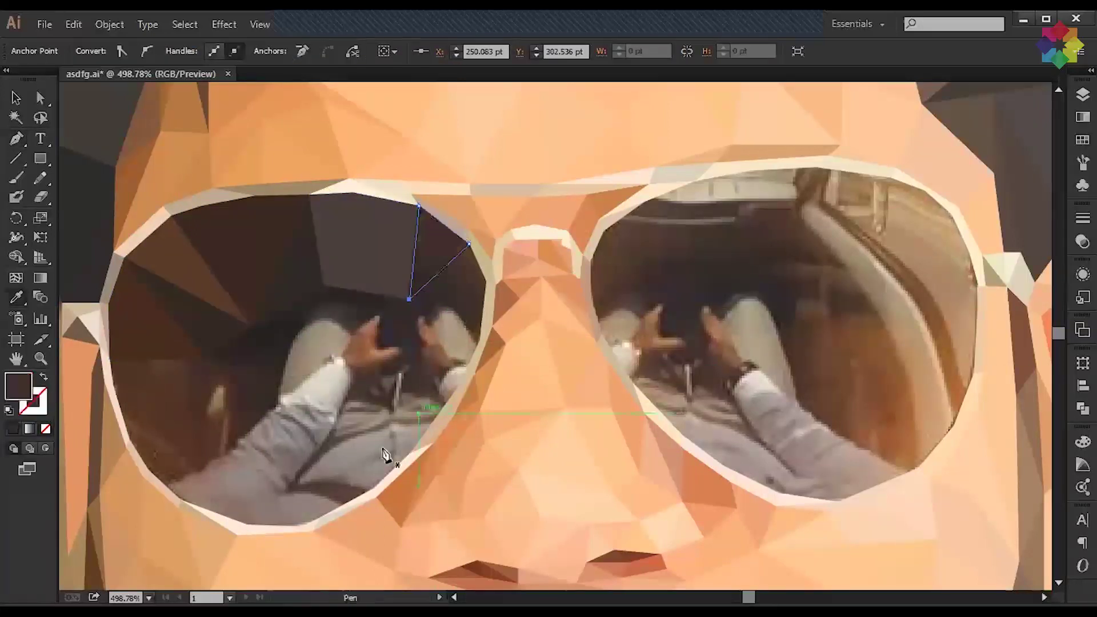
left_click(322, 283)
left_click(323, 374)
left_click(250, 326)
key("i")
left_click(307, 327)
key("p")
Step: Add a lower facet on the left lens edge filled with sampled lens colour
left_click(110, 359)
left_click(129, 438)
left_click(206, 383)
left_click(110, 359)
key("i")
left_click(181, 411)
key("p")
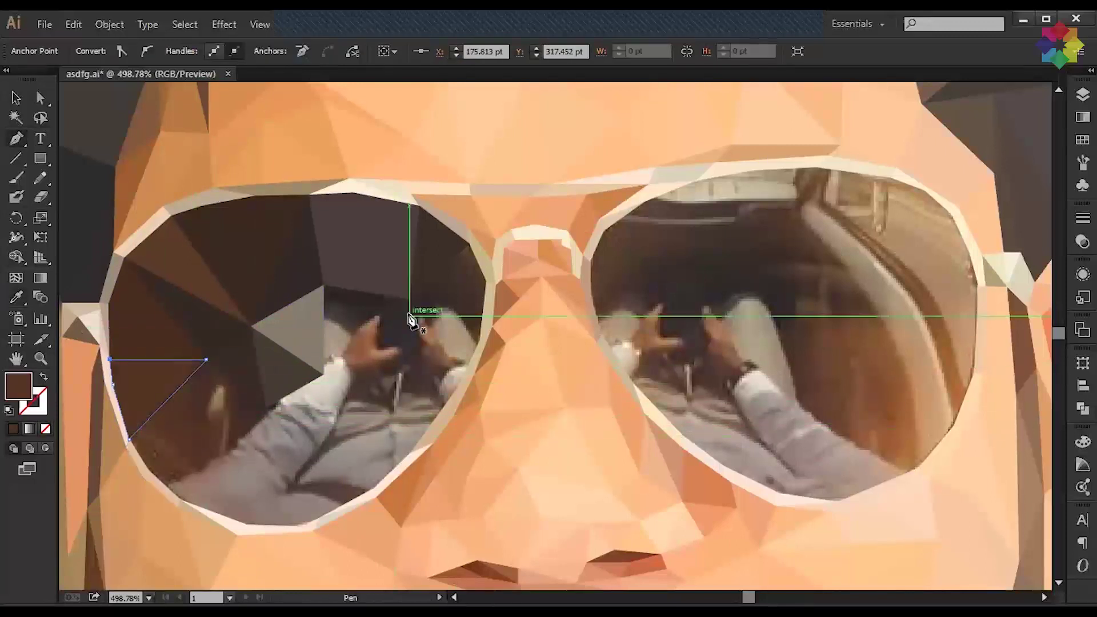
Step: Close the triangle on the lens's right side and fill it grey-brown
left_click(323, 374)
key("i")
left_click(366, 337)
key("p")
Step: Draw a facet along the right lens edge filled with grey
left_click(484, 280)
left_click(409, 299)
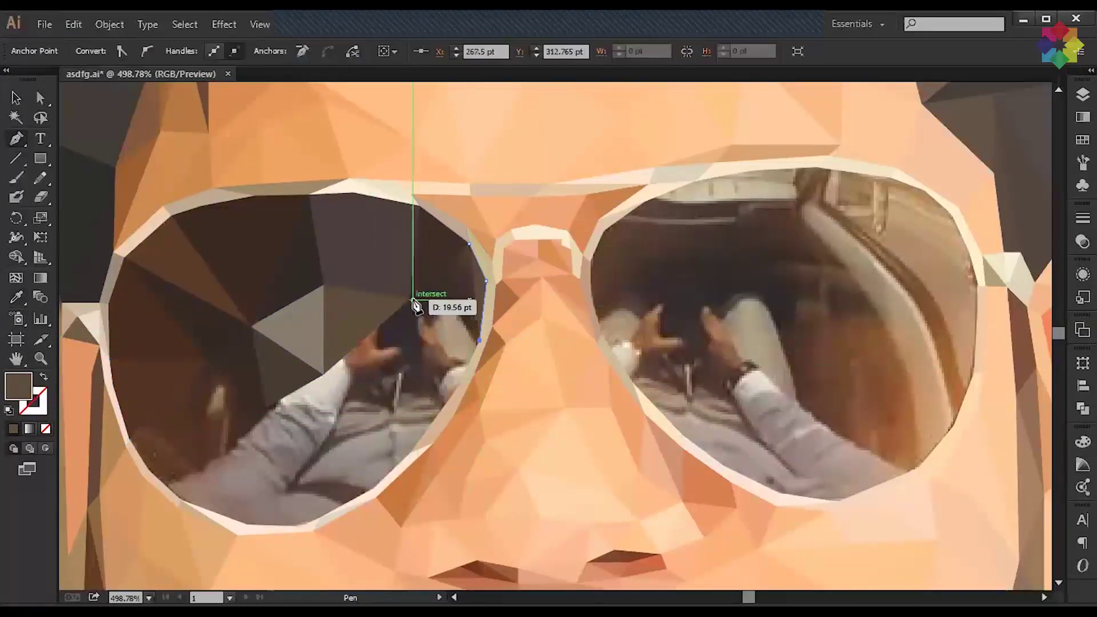
left_click(484, 280)
key("i")
left_click(452, 308)
key("p")
Step: Add a lower-middle lens facet filled with the photo's brown
left_click(265, 406)
left_click(313, 481)
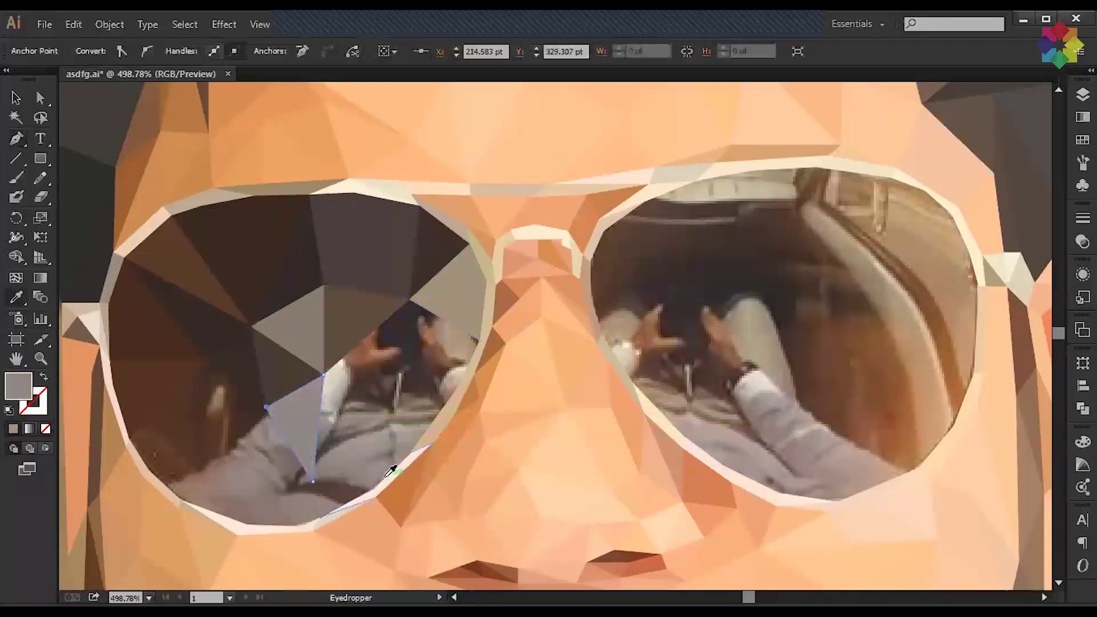
key("i")
left_click(411, 454)
key("p")
Step: Trace a facet near the lower right rim in dark grey-brown
left_click(323, 374)
left_click(478, 341)
left_click(411, 451)
key("i")
left_click(423, 409)
key("p")
Step: Draw the lower-left facet and a bottom-rim facet in darker brown
left_click(266, 408)
left_click(206, 360)
left_click(130, 439)
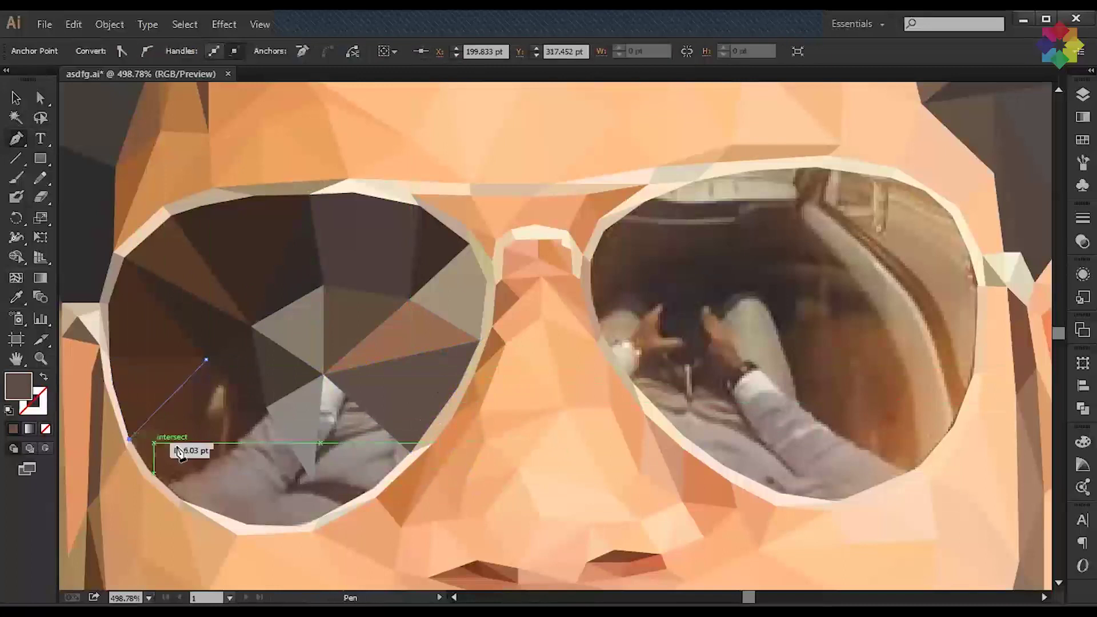
left_click(130, 439)
left_click(148, 469)
left_click(180, 499)
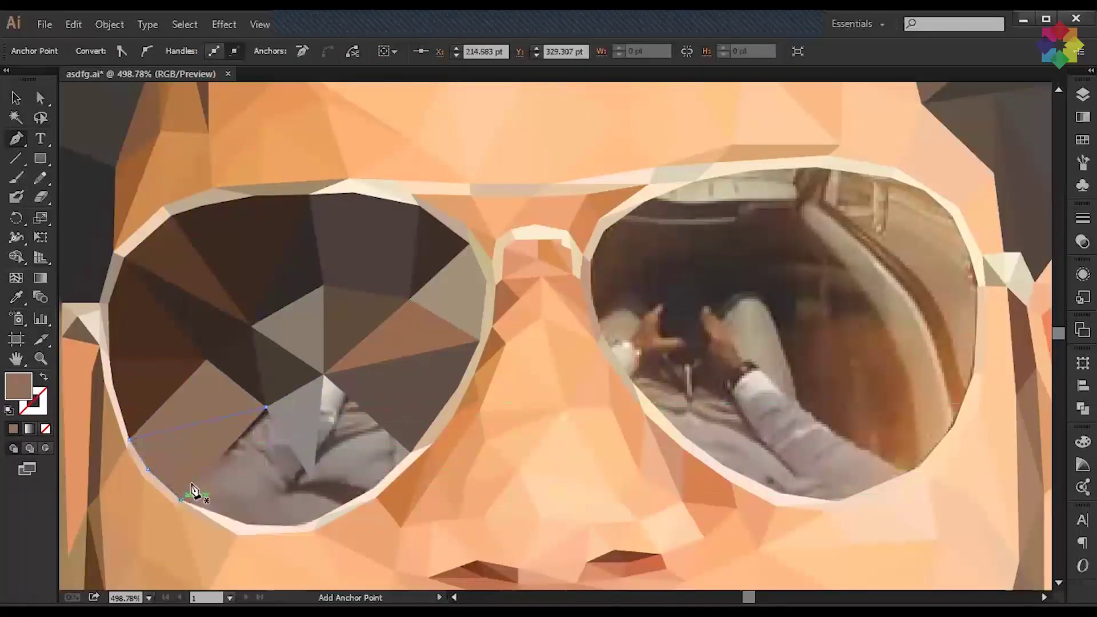
left_click(265, 407)
Step: Trace the bottom-right lens facet and fill it grey-brown
left_click(323, 375)
left_click(412, 453)
left_click(373, 489)
left_click(313, 481)
left_click(323, 375)
key("i")
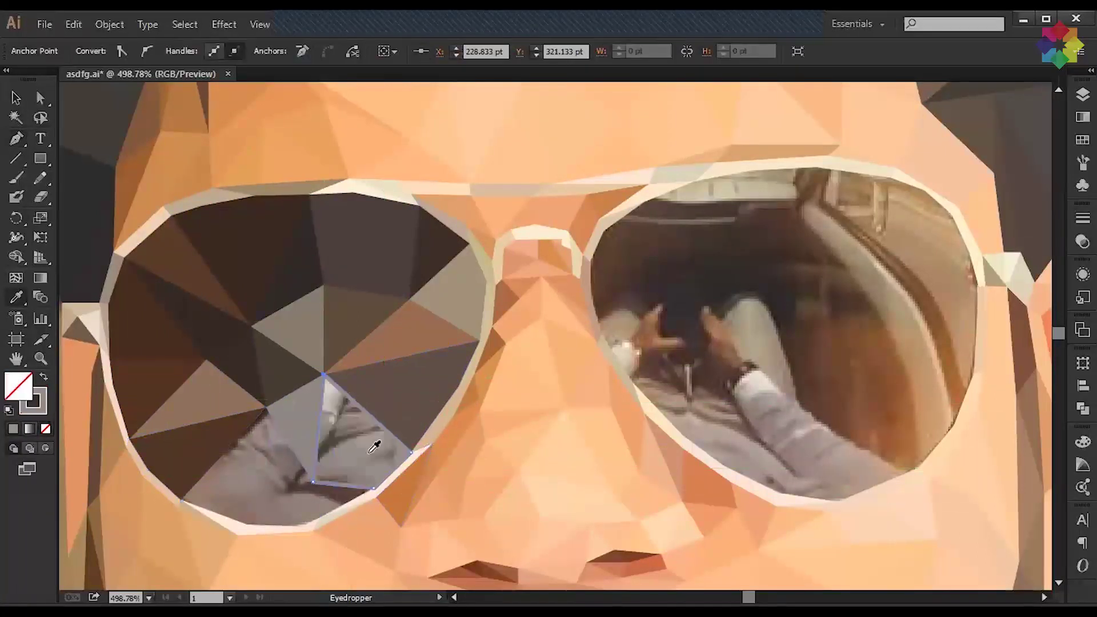
Step: Finish the left lens with light grey bottom-centre facets
left_click(266, 407)
left_click(248, 524)
left_click(180, 499)
key("i")
left_click(258, 501)
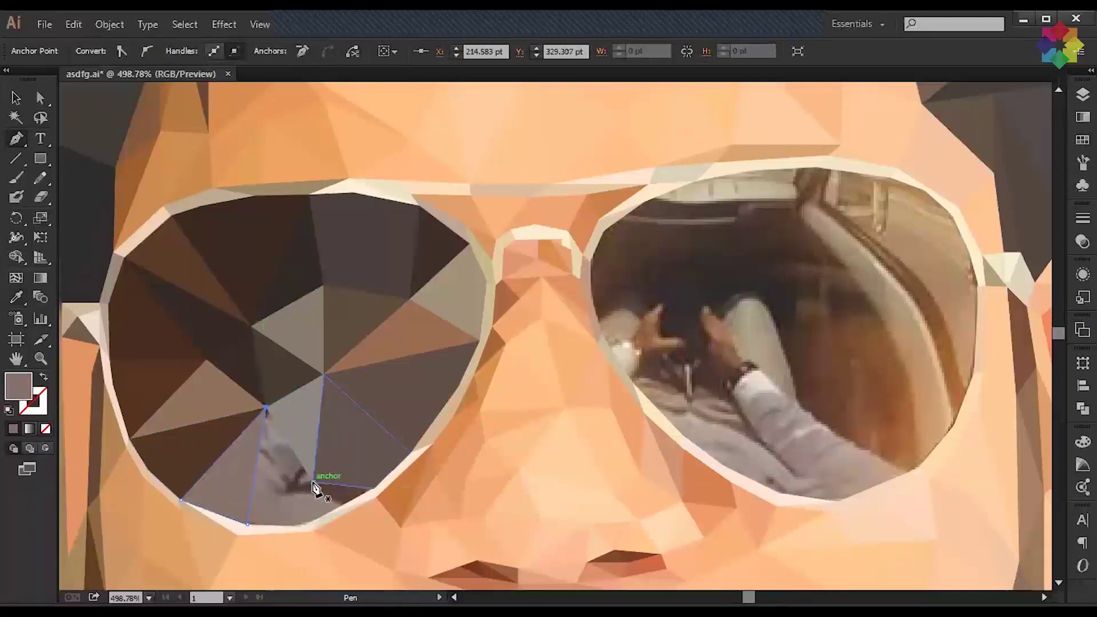
left_click(313, 482)
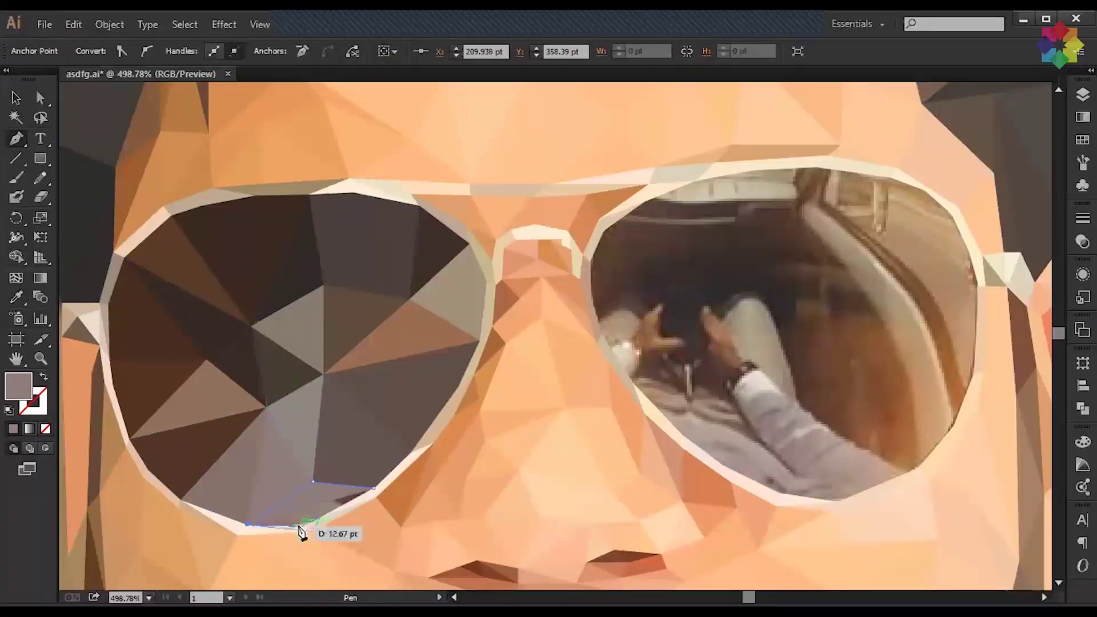
left_click(323, 521)
Step: Pan to the right lens and begin outlining its top dark facet
left_click_drag(760, 317, 440, 360)
left_click(389, 273)
left_click(283, 273)
Step: Draw the right lens's top facet in light beige and its upper-left facet in dark brown
left_click(270, 302)
left_click(368, 313)
left_click(388, 273)
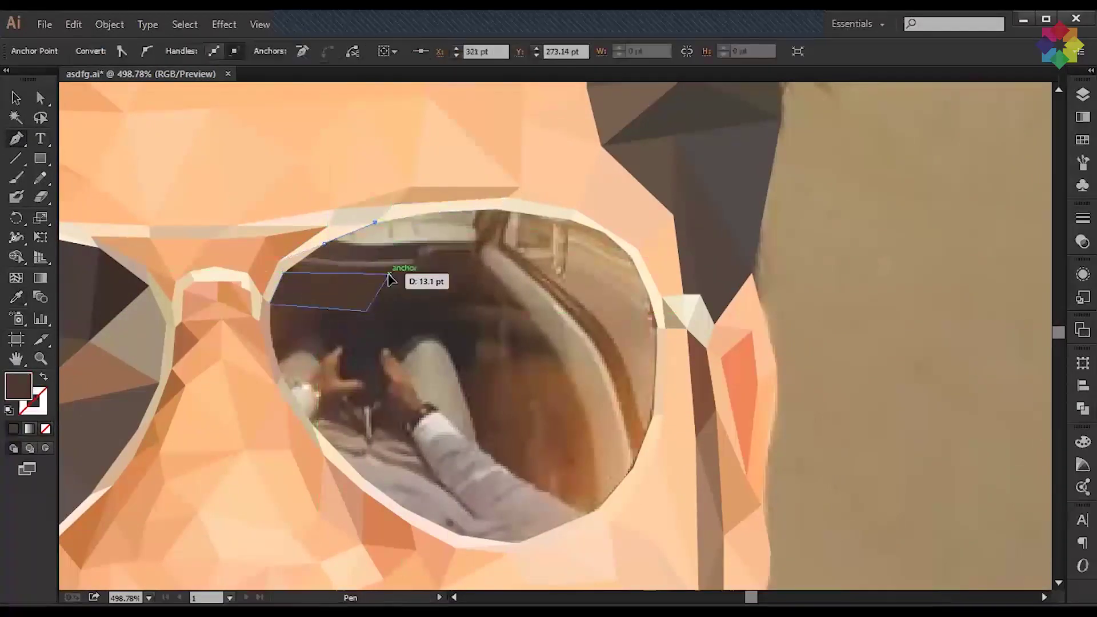
left_click(323, 246)
left_click(282, 272)
left_click(270, 303)
left_click(271, 341)
left_click(280, 375)
left_click(368, 313)
Step: Add four-sided facets and a triangle along the lens top, filling them dark brown
left_click(270, 302)
left_click(517, 272)
left_click(431, 212)
left_click(375, 223)
left_click(389, 273)
left_click(452, 303)
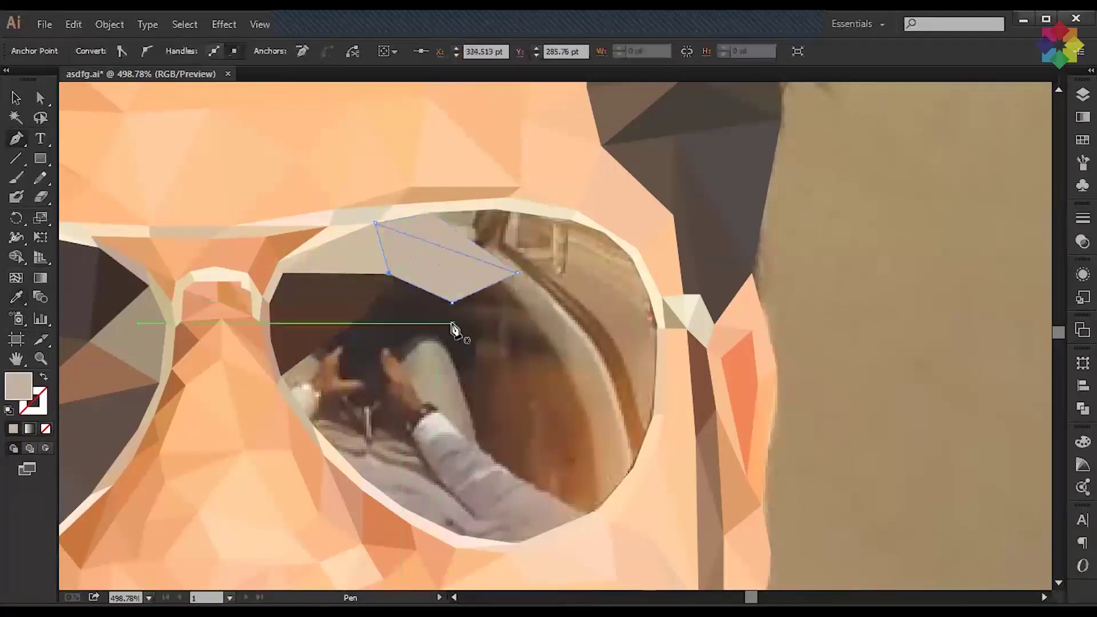
left_click(517, 273)
scroll(506, 334, "left", 1)
left_click(456, 211)
left_click(522, 209)
left_click(596, 219)
left_click(542, 273)
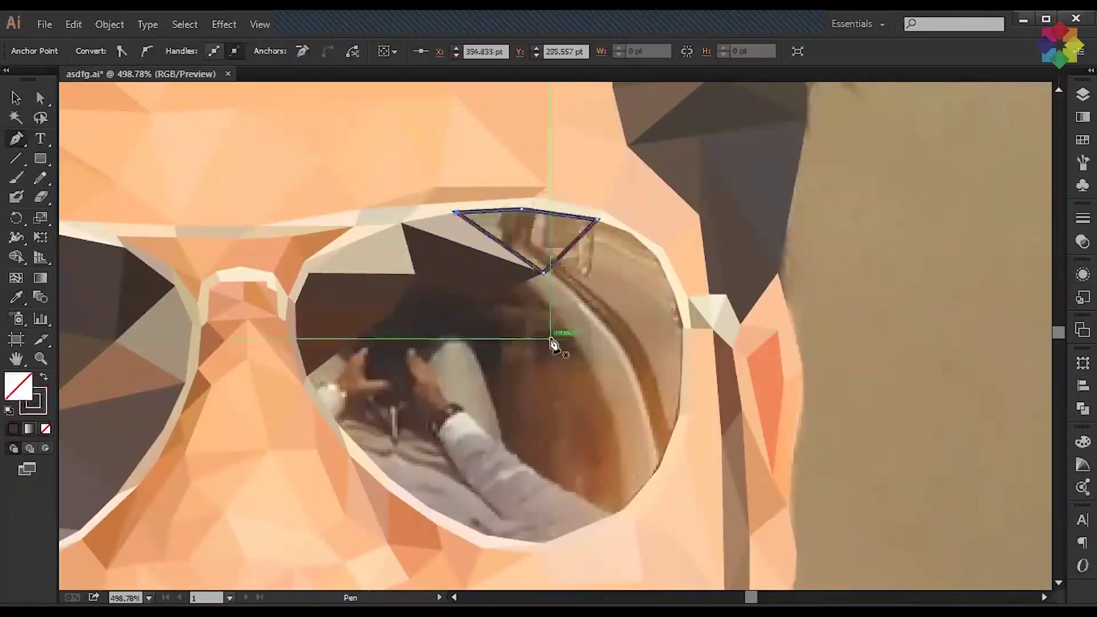
left_click(414, 274)
Step: Add a light tan facet below the top one and a brown facet on the lens's right edge
left_click(477, 302)
left_click(464, 378)
left_click(392, 311)
key("i")
left_click(597, 219)
left_click(660, 256)
left_click(605, 311)
left_click(596, 219)
key("i")
left_click(636, 277)
left_click(394, 317)
Step: Draw and fill the upper-right facet of the lens
left_click(306, 376)
key("i")
left_click(391, 379)
left_click(542, 273)
left_click(605, 311)
left_click(596, 220)
scroll(611, 331, "right", 2)
key("i")
Step: Add lighter tan and brown facets along the lens's right rim
left_click(617, 262)
key("p")
left_click(642, 328)
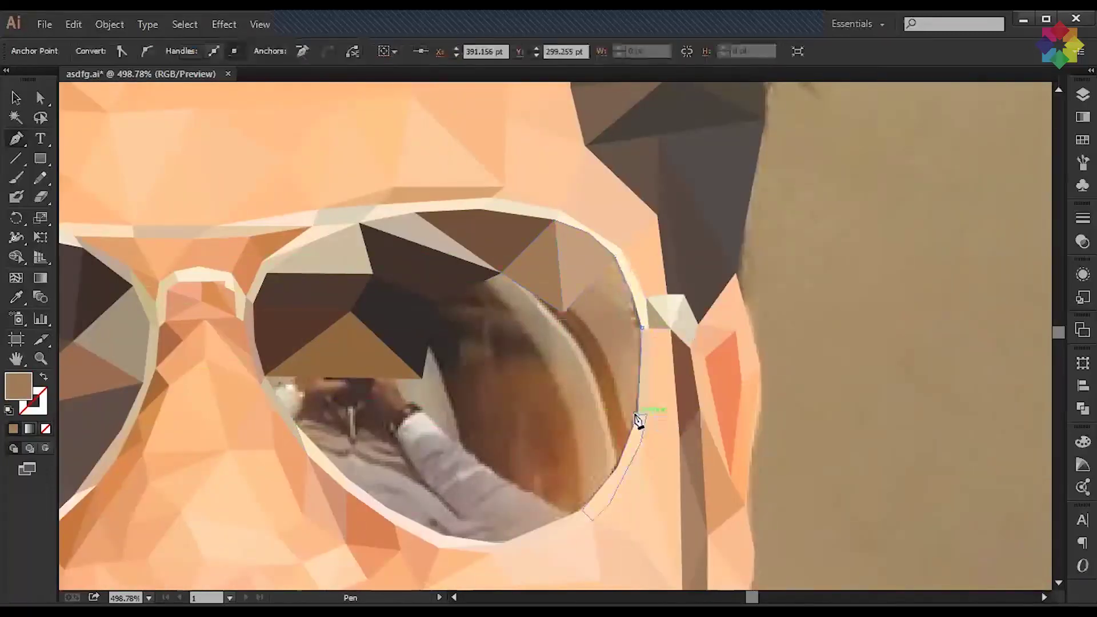
left_click(637, 416)
left_click(563, 312)
left_click(642, 328)
scroll(692, 288, "up", 5)
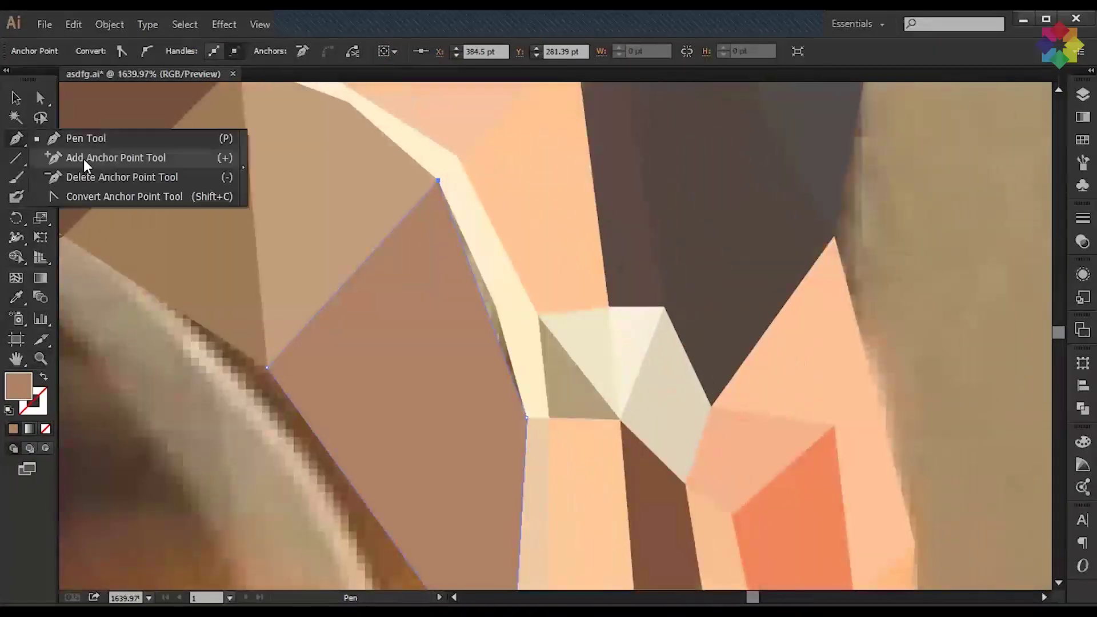
scroll(581, 391, "down", 5)
key("p")
left_click(418, 281)
Step: Draw a tan lower-right facet and a facet in the lens middle
left_click(496, 245)
left_click(518, 381)
left_click(419, 280)
left_click(660, 426)
left_click(596, 527)
left_click(568, 385)
left_click(660, 423)
Step: Outline a facet along the lens edge and fill it with a colour sampled from the photo
left_click(573, 294)
left_click(561, 381)
left_click(660, 417)
key("i")
left_click(601, 364)
key("p")
left_click(419, 280)
Step: Add a grey middle facet, a pinkish-grey lower-left facet and a dark brown bottom-left facet
left_click(407, 370)
left_click(518, 381)
left_click(419, 280)
left_click(212, 369)
left_click(311, 490)
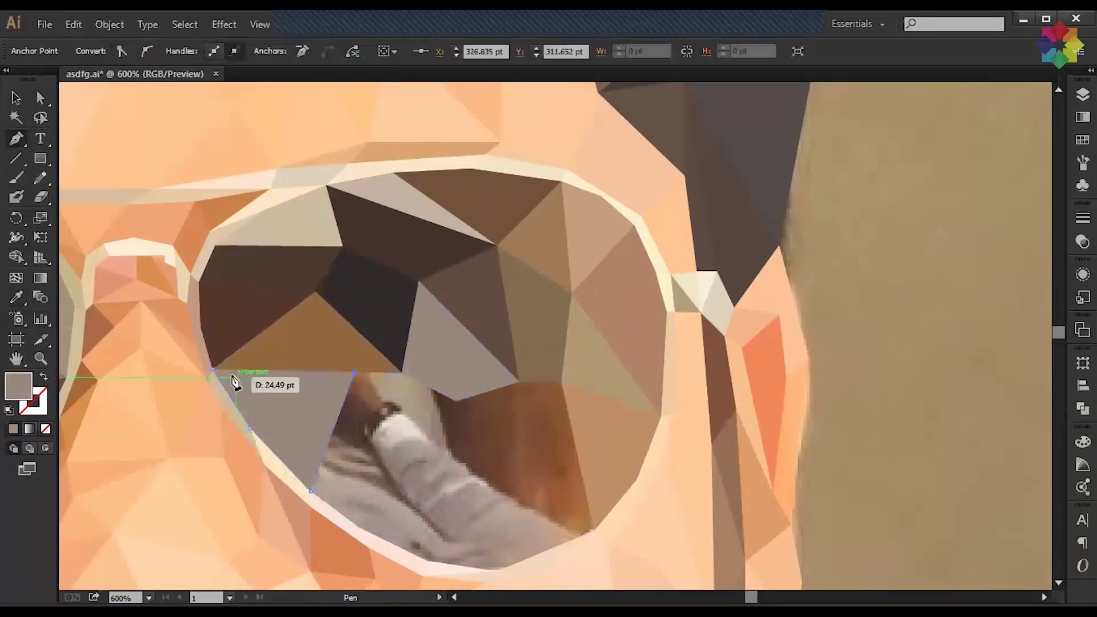
left_click(346, 378)
left_click(403, 371)
Step: Draw a dark triangle at the lower right and a facet in the lens centre
left_click(490, 443)
left_click(497, 570)
left_click(593, 530)
left_click(490, 443)
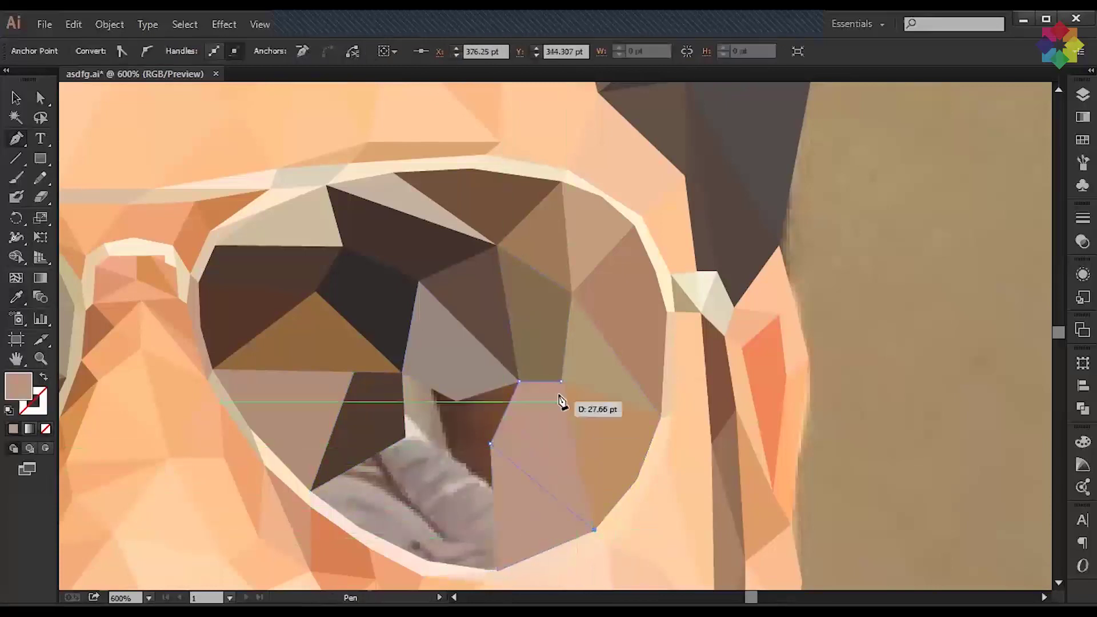
left_click(403, 372)
left_click(456, 400)
left_click(309, 490)
Step: Add a pinkish-grey bottom facet and a light triangular facet in the centre
left_click(358, 527)
left_click(427, 559)
left_click(404, 437)
left_click(310, 490)
left_click(403, 374)
left_click(405, 438)
left_click(490, 443)
left_click(403, 374)
Step: Fill the last four-sided lens facet grey and zoom out to view the whole face
left_click(494, 567)
left_click(490, 443)
left_click(405, 439)
key("i")
left_click(477, 514)
key("ctrl+minus")
key("ctrl+minus")
key("ctrl+minus")
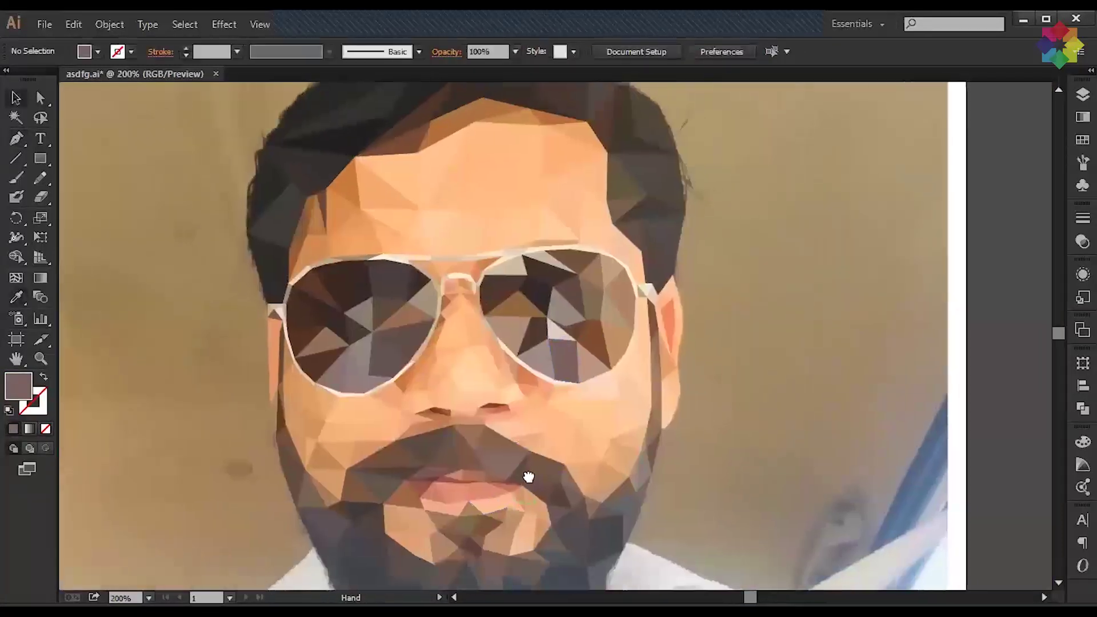
Step: Try moving a lens facet corner and undo it, then show the reference photo and scroll to the shirt
scroll(520, 388, "up", 5)
key("a")
left_click_drag(605, 265, 532, 368)
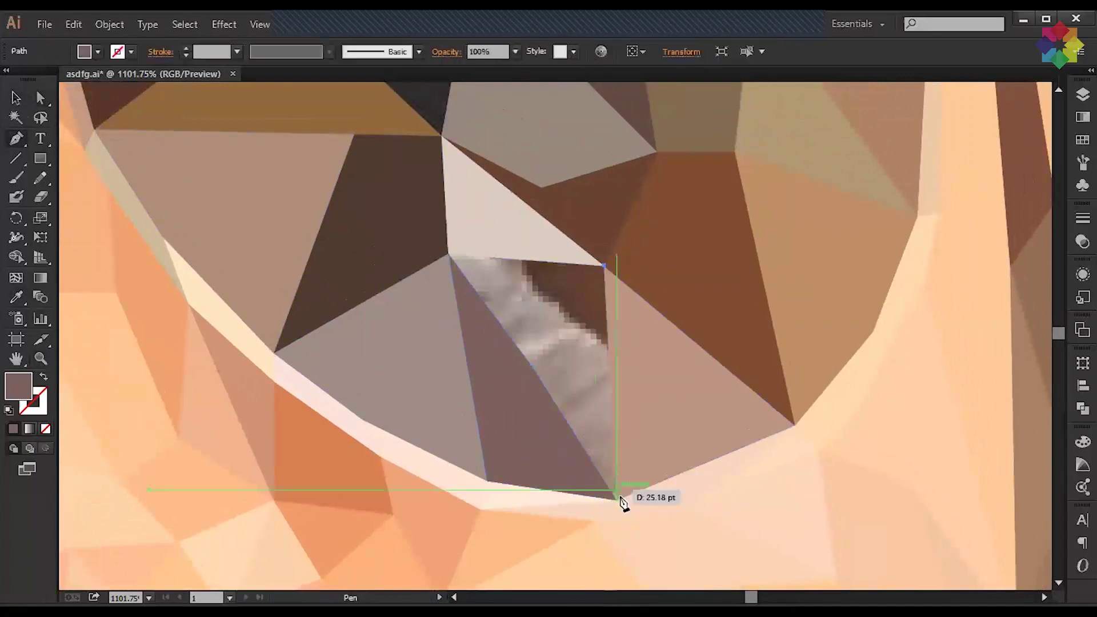
key("ctrl+z")
key("ctrl+minus")
key("ctrl+minus")
key("ctrl+minus")
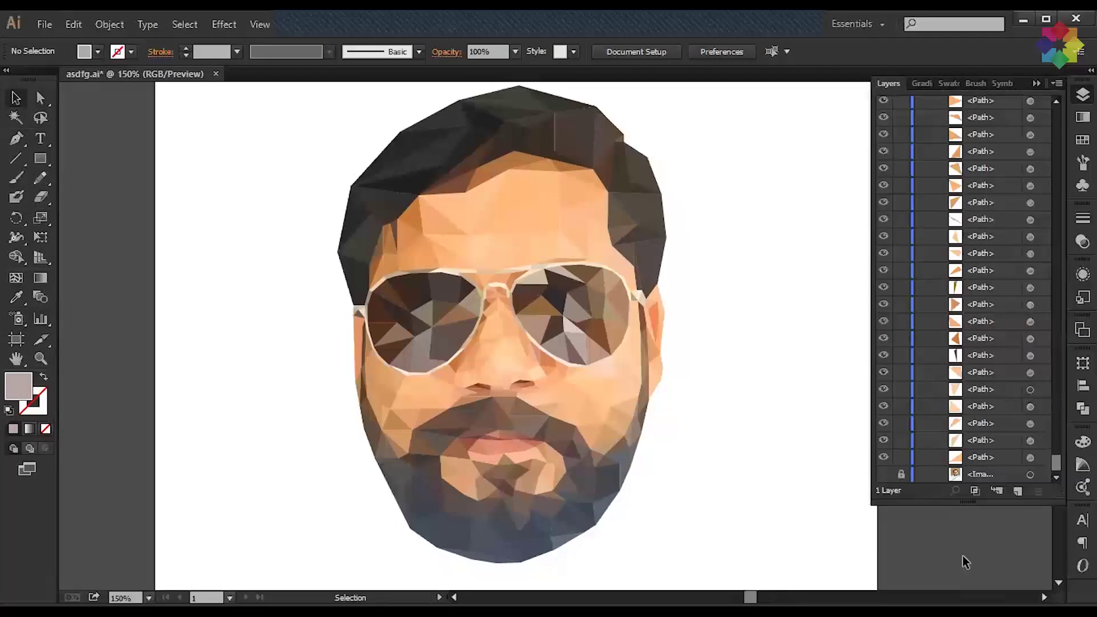
left_click(883, 474)
scroll(588, 245, "down", 5)
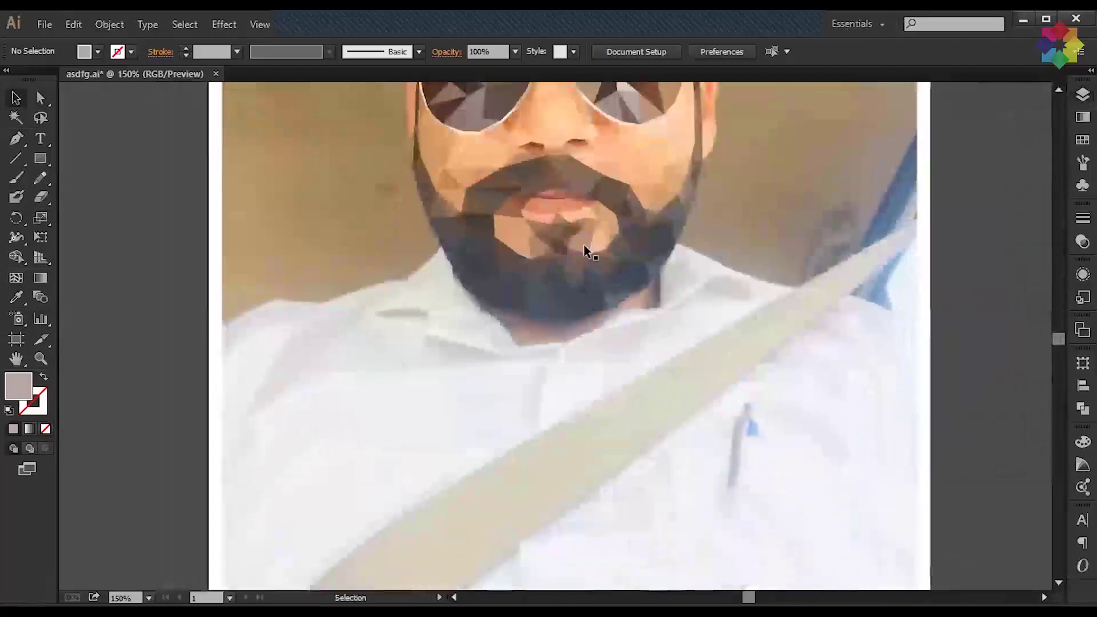
Step: Trace the first collar shape below the beard as an unfilled black outline
scroll(588, 245, "up", 3)
left_click(325, 233)
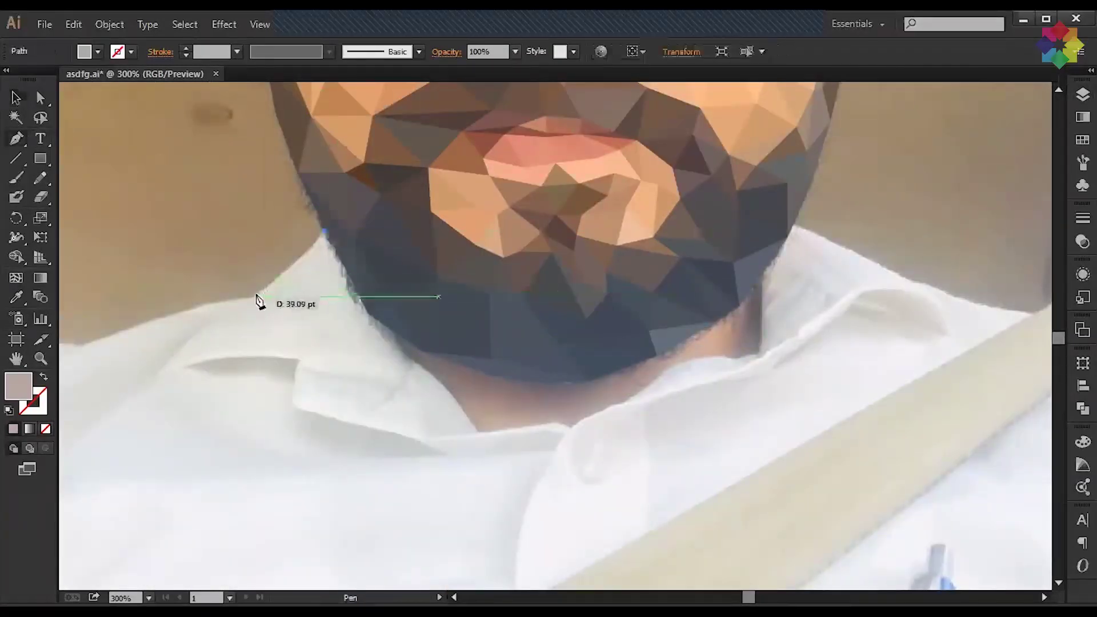
left_click(256, 297)
left_click(183, 305)
left_click(159, 380)
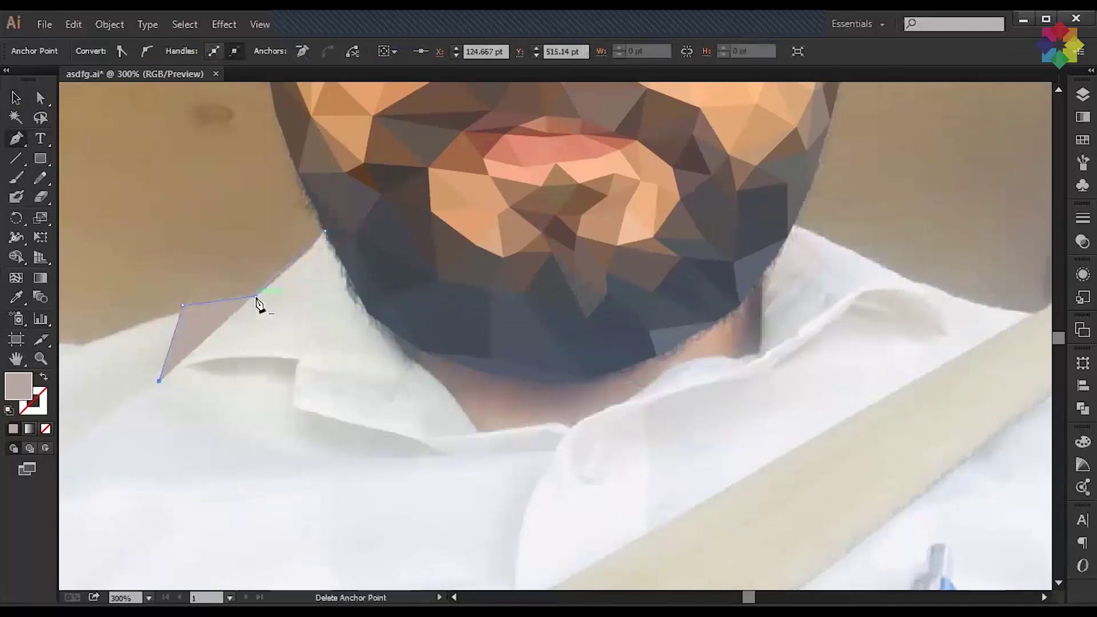
key("slash")
key("i")
left_click(374, 287)
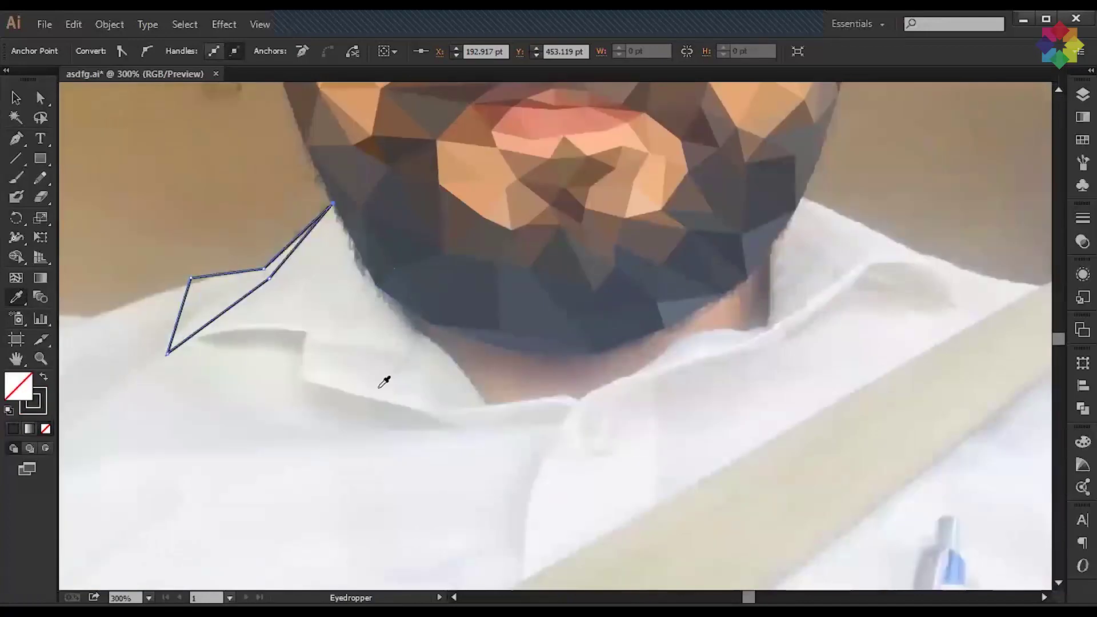
Step: Extend the collar outline down to the neck and along the beard edge
key("p")
left_click(332, 204)
left_click(328, 274)
left_click(374, 283)
left_click(331, 204)
left_click(269, 278)
left_click(429, 324)
left_click(421, 333)
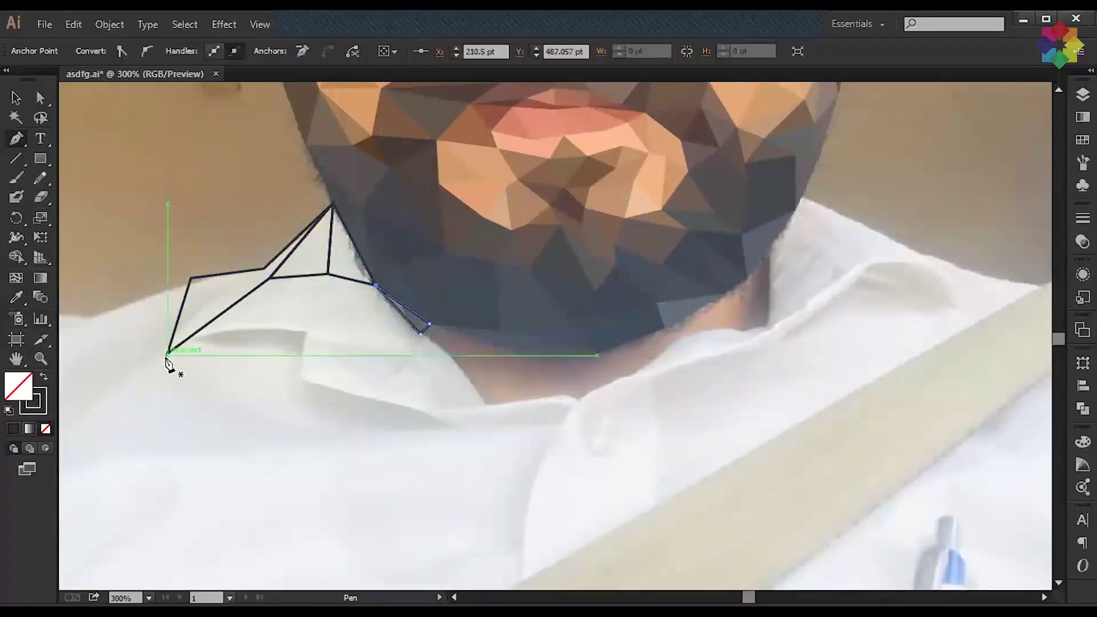
scroll(374, 420, "right", 3)
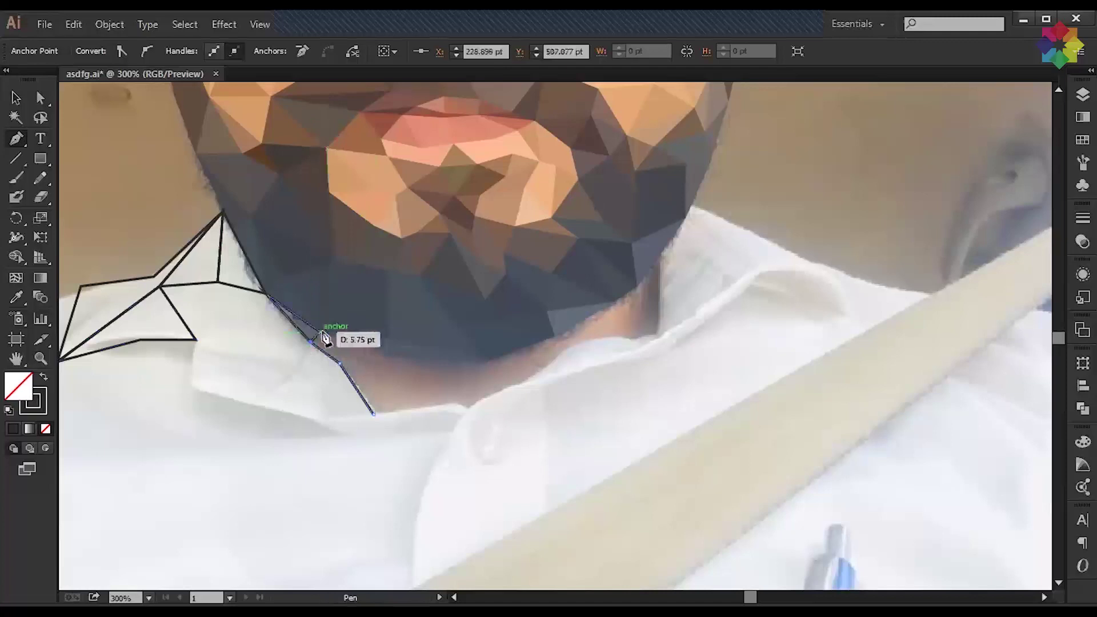
Step: Draw outlined collar triangles from the beard edge to below the left jawline
left_click(266, 292)
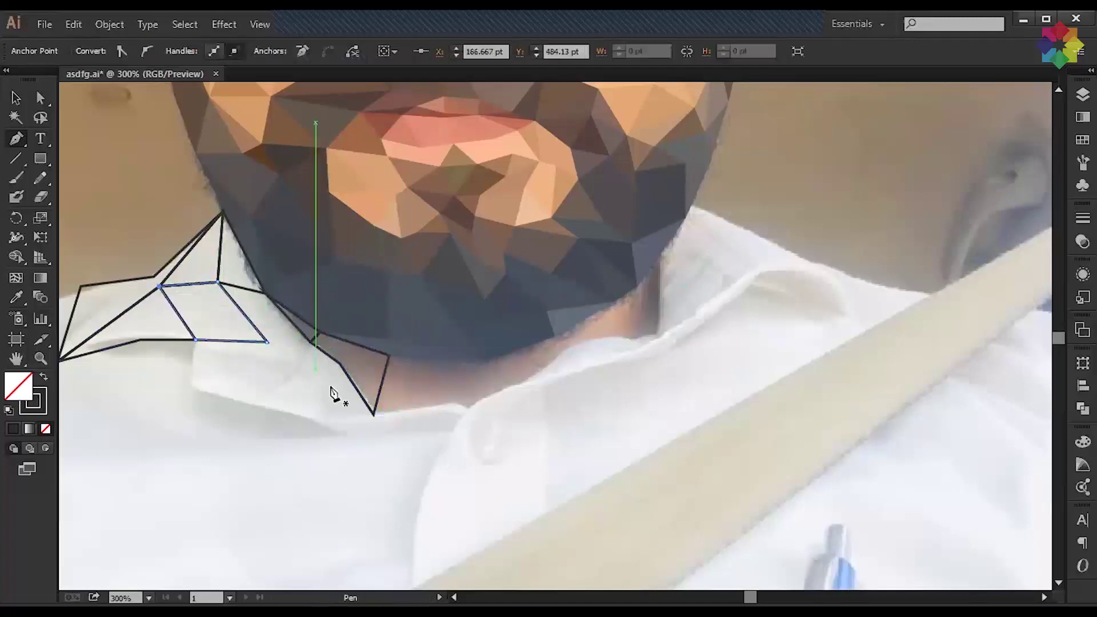
left_click(218, 282)
left_click(266, 292)
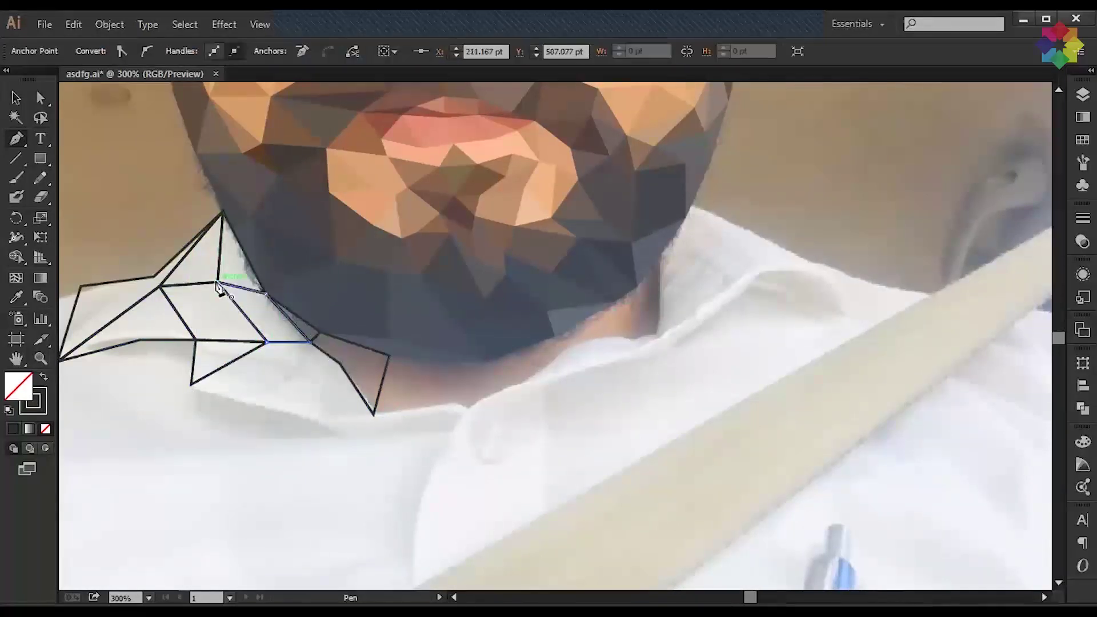
left_click(341, 364)
left_click(320, 333)
left_click(389, 356)
left_click(439, 363)
left_click(374, 414)
scroll(400, 400, "right", 5)
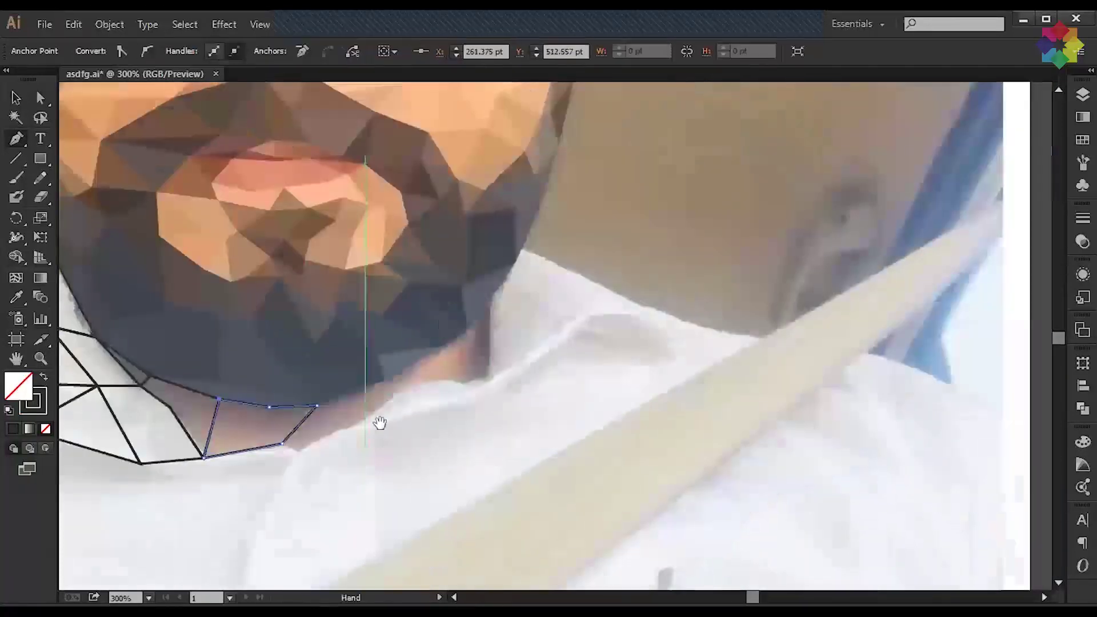
Step: Add outlined collar triangles under the chin
left_click(467, 330)
left_click(384, 379)
left_click(299, 452)
left_click(352, 428)
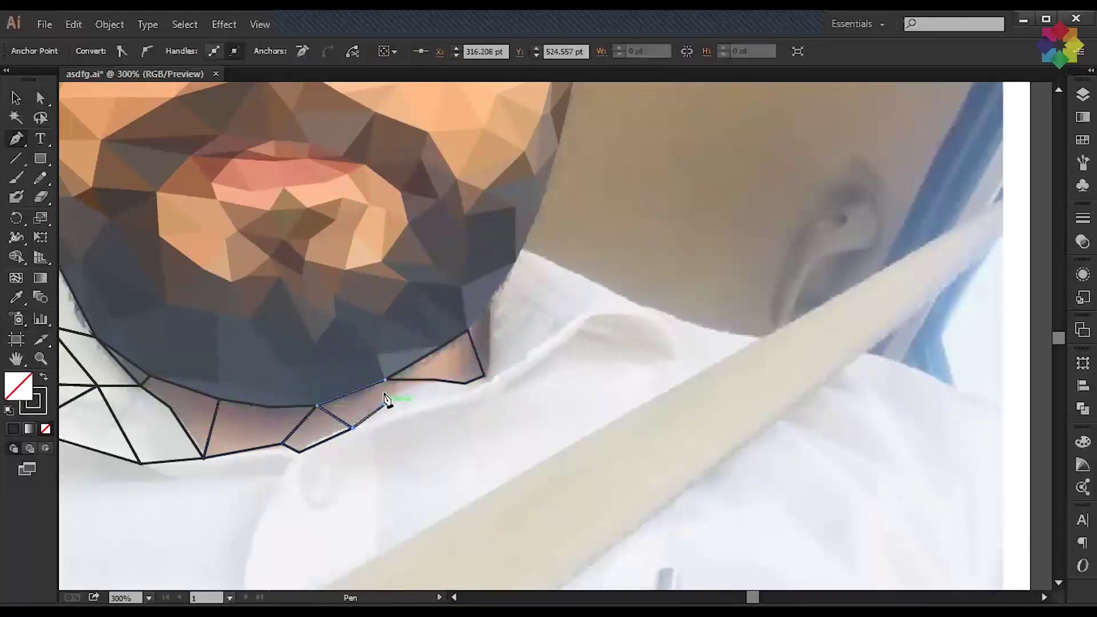
left_click(484, 375)
left_click(468, 330)
scroll(440, 387, "right", 4)
left_click(374, 373)
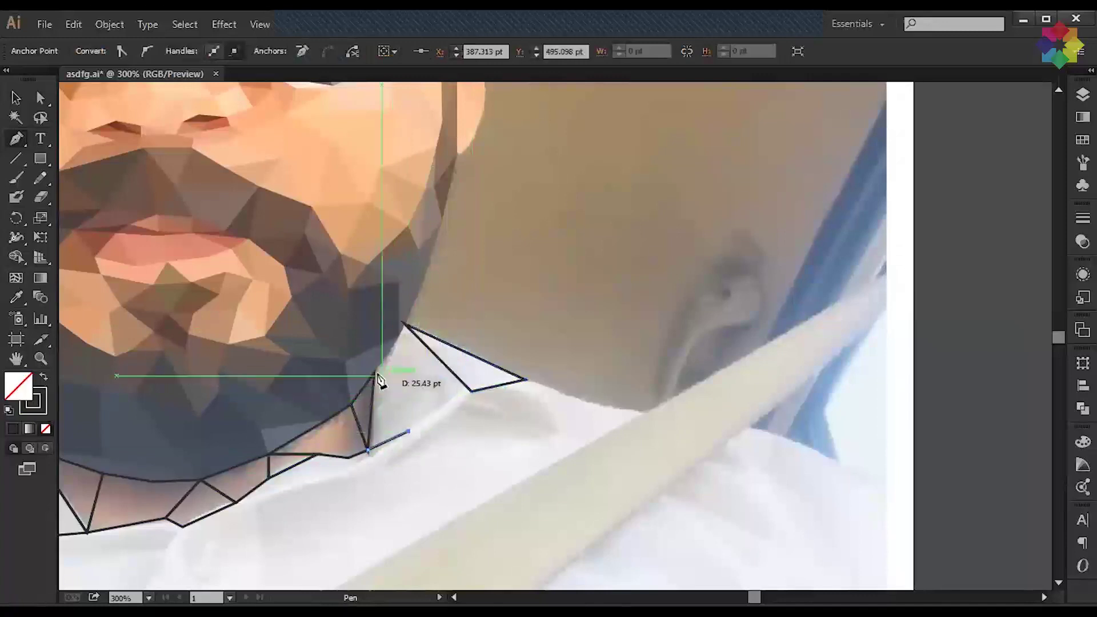
Step: Draw the collar triangle at the right of the neck and extend the right collar
left_click(472, 391)
left_click(408, 431)
left_click(405, 327)
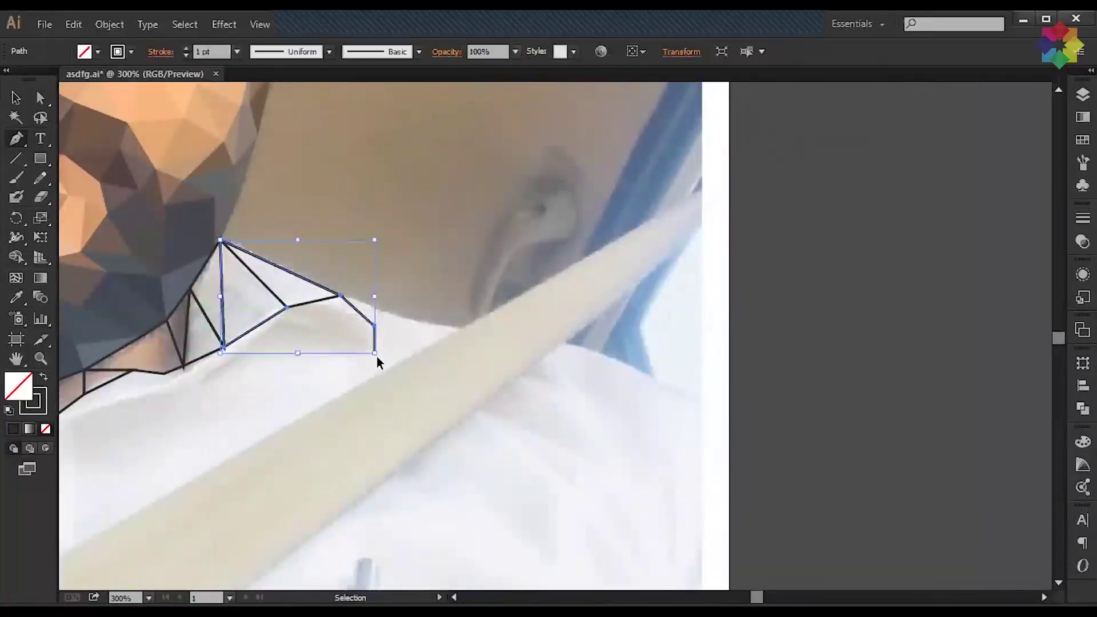
left_click(375, 328)
left_click(376, 350)
scroll(183, 385, "left", 8)
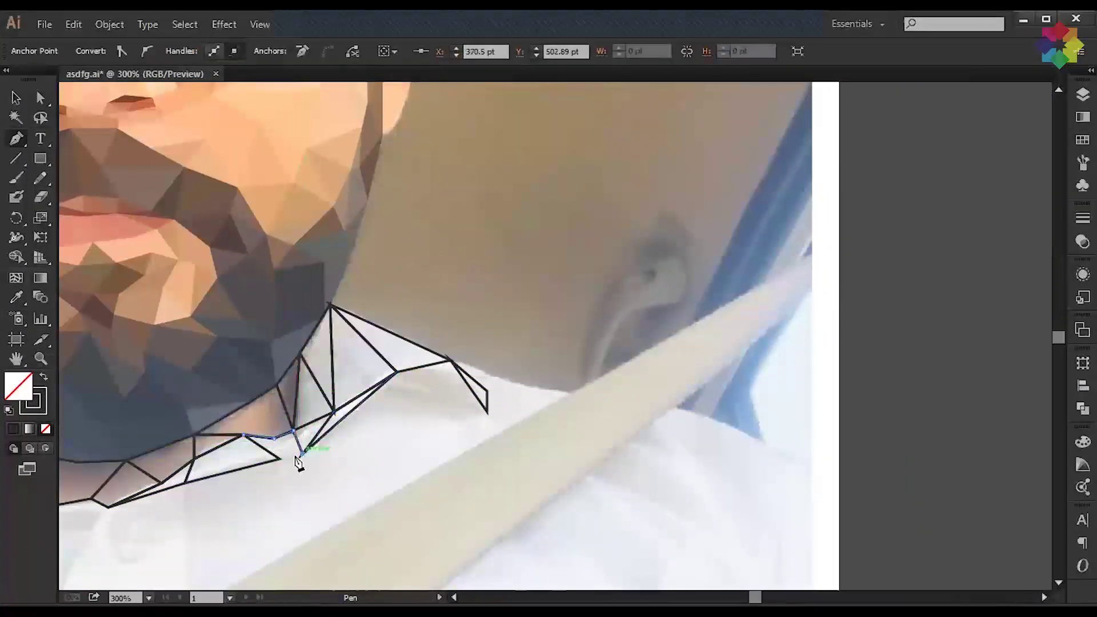
left_click_drag(488, 445, 541, 382)
left_click(503, 354)
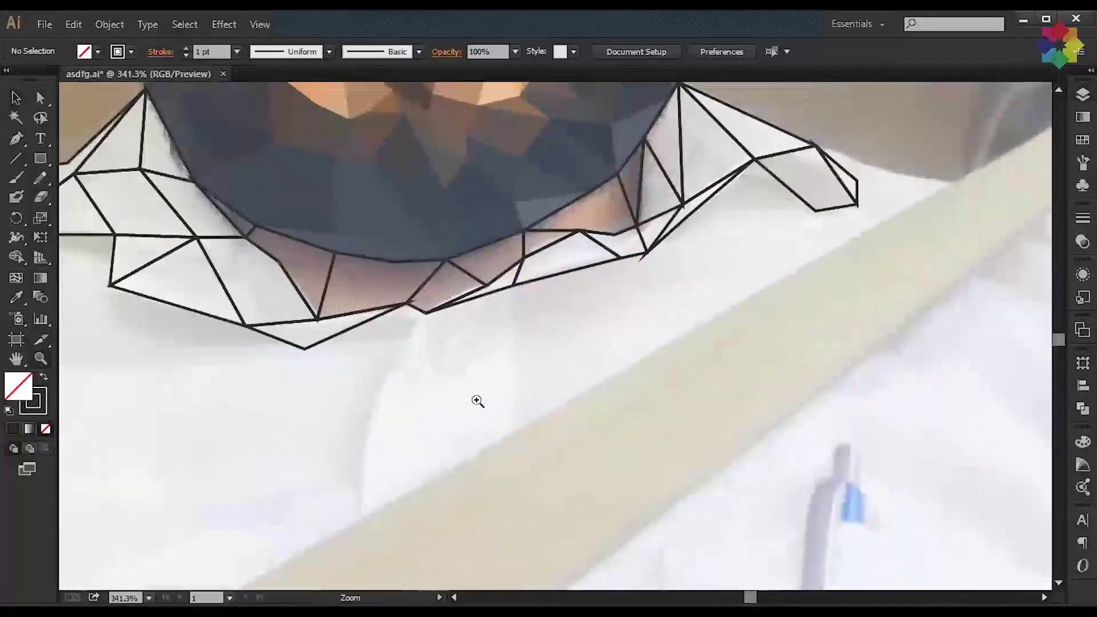
Step: Draw a four-point outlined shape below the collar centre
key("p")
left_click(426, 312)
left_click(371, 407)
left_click(354, 524)
left_click(435, 398)
Step: Add outlined triangles down the shirt front below the collar
left_click(512, 284)
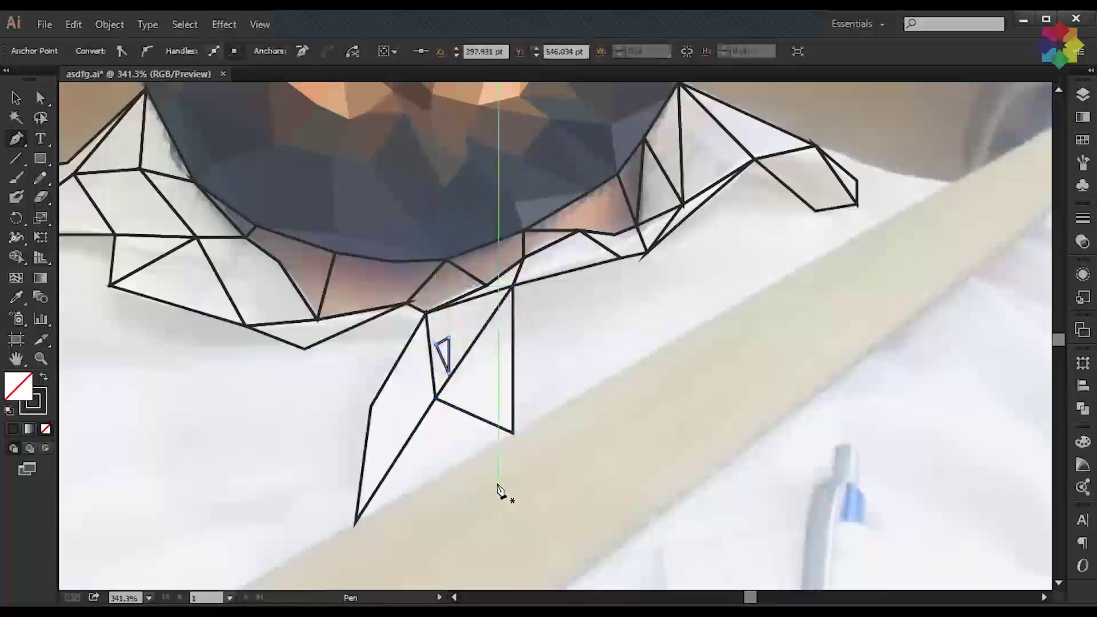
left_click_drag(503, 516, 520, 339)
left_click(367, 457)
left_click(453, 342)
left_click(528, 254)
left_click(539, 450)
left_click(452, 343)
left_click(461, 183)
left_click(433, 318)
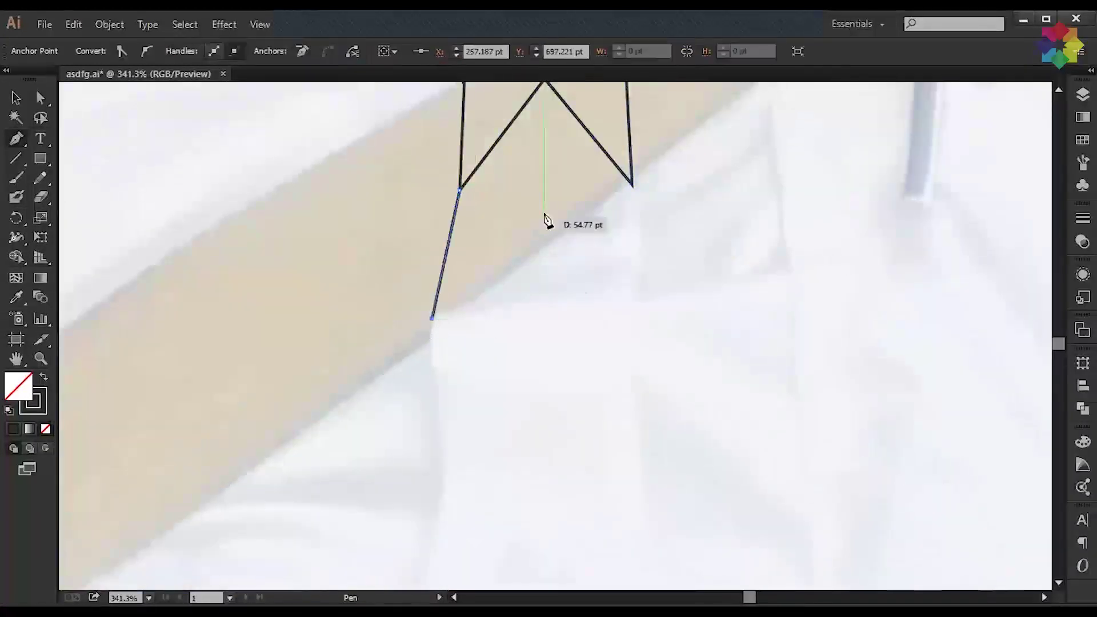
left_click(508, 294)
Step: Complete the triangle at the bottom of the shirt placket
left_click(422, 281)
left_click(508, 169)
left_click(597, 276)
left_click(586, 424)
left_click(546, 324)
left_click_drag(463, 433, 484, 305)
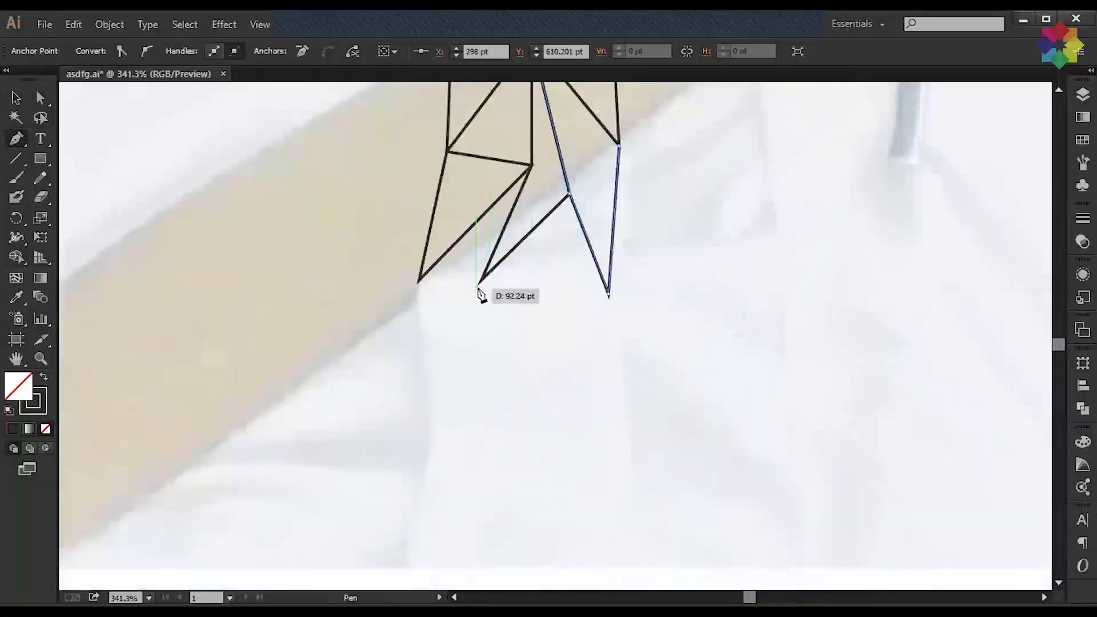
left_click(608, 296)
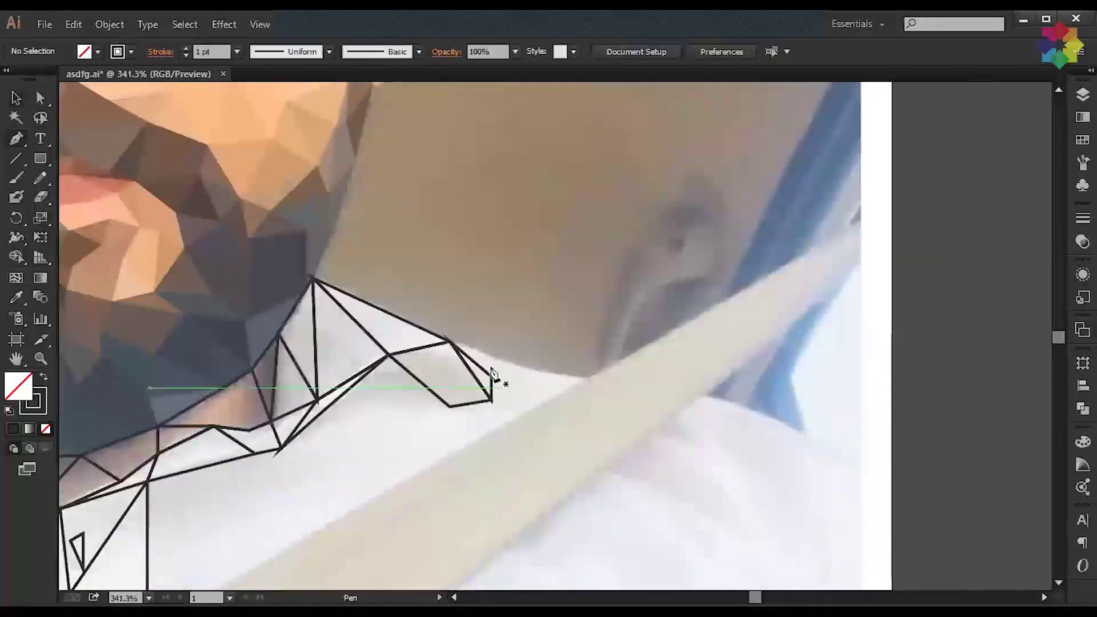
Step: Draw the triangle from the right of the neck out to the right collar tip
left_click(449, 343)
left_click(521, 368)
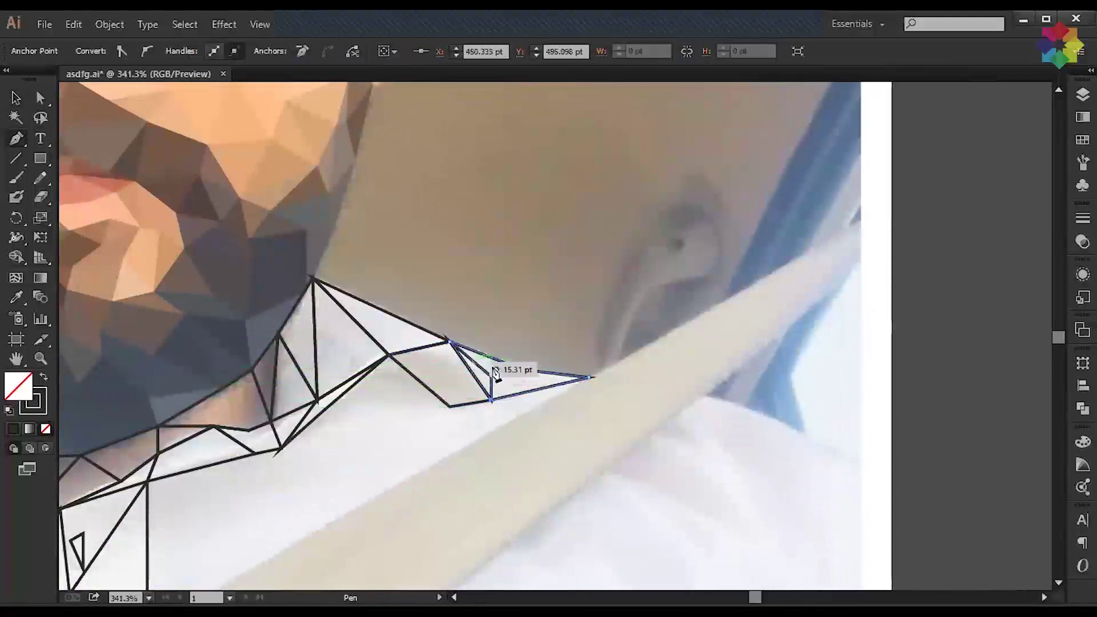
left_click_drag(629, 456, 517, 423)
left_click(534, 392)
left_click(711, 406)
left_click(589, 359)
left_click(479, 344)
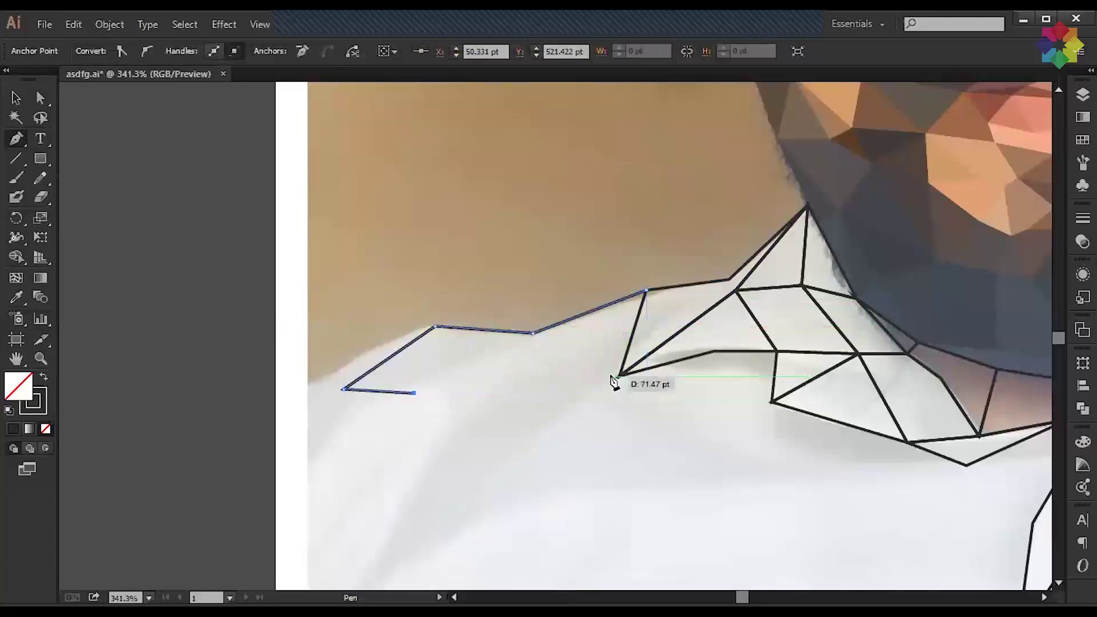
Step: Add two corner-sharing outlined triangles on the left shoulder collar
key("p")
left_click(414, 393)
left_click(434, 327)
left_click(451, 313)
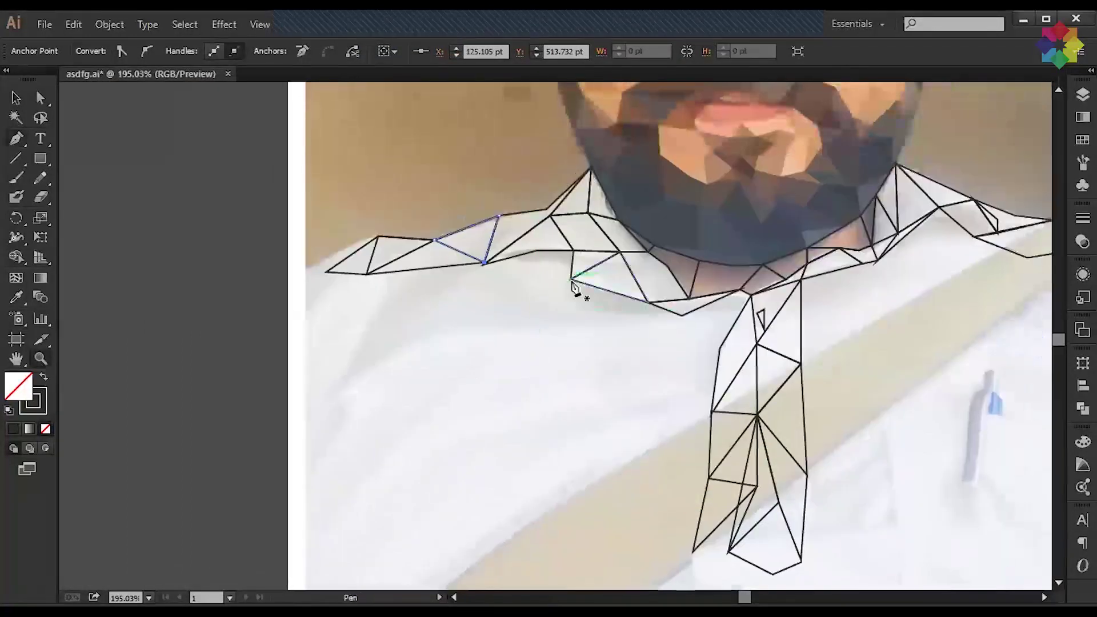
left_click(570, 279)
left_click(484, 262)
left_click(479, 328)
left_click(570, 279)
left_click(578, 321)
left_click(479, 329)
left_click(484, 262)
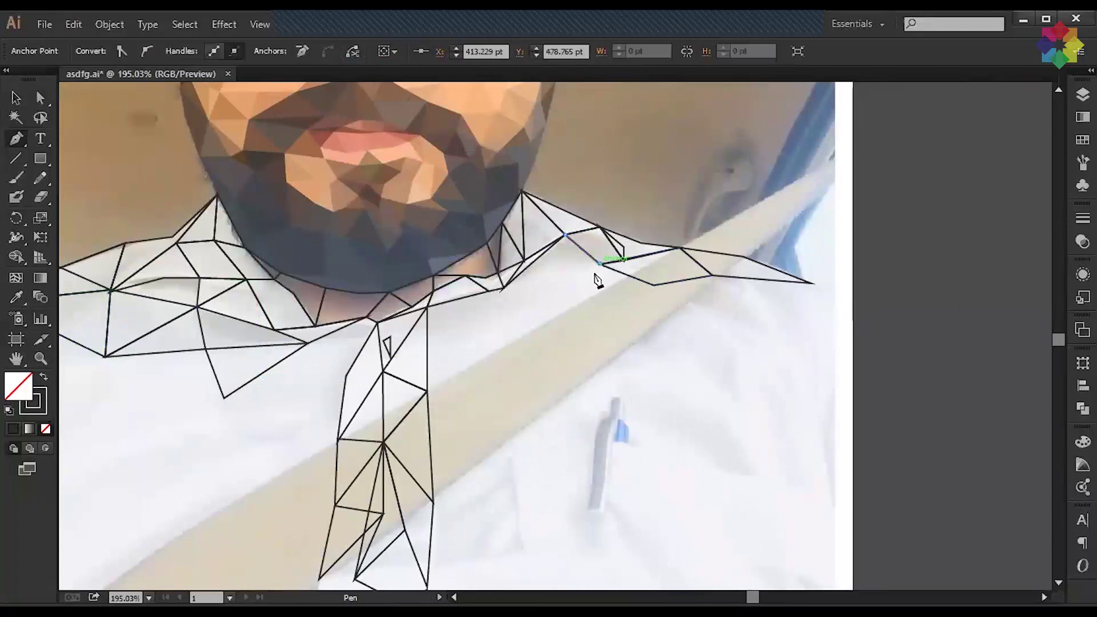
Step: Draw an outlined shape along the right shoulder and a triangle near the collar centre
left_click(713, 276)
left_click(764, 322)
left_click(679, 323)
left_click(653, 284)
left_click(427, 306)
left_click(564, 314)
left_click_drag(532, 382, 613, 381)
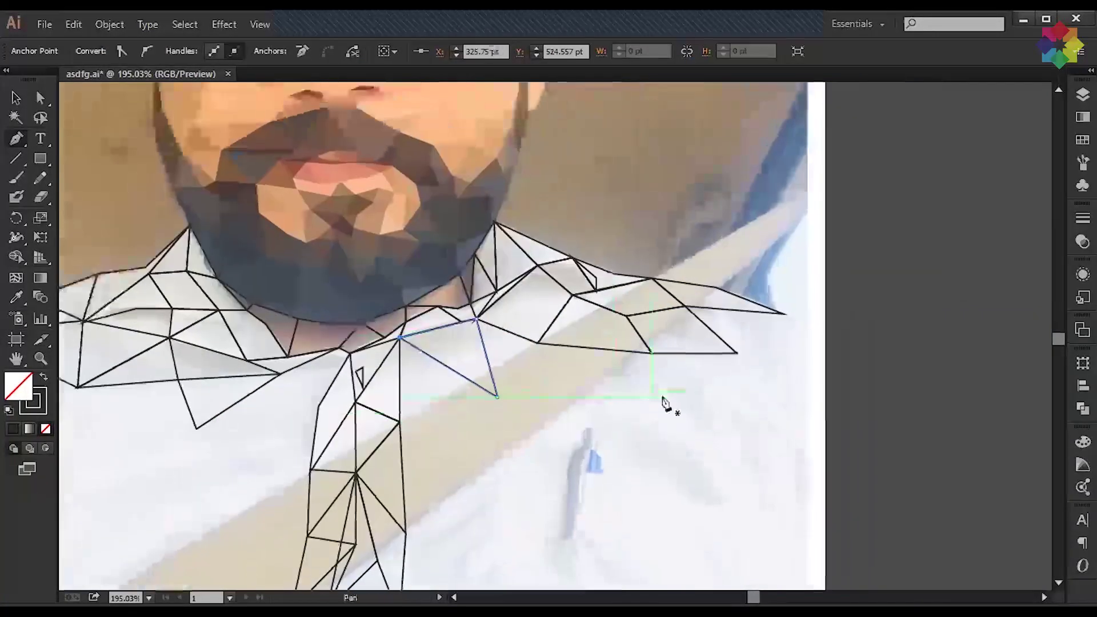
left_click(502, 403)
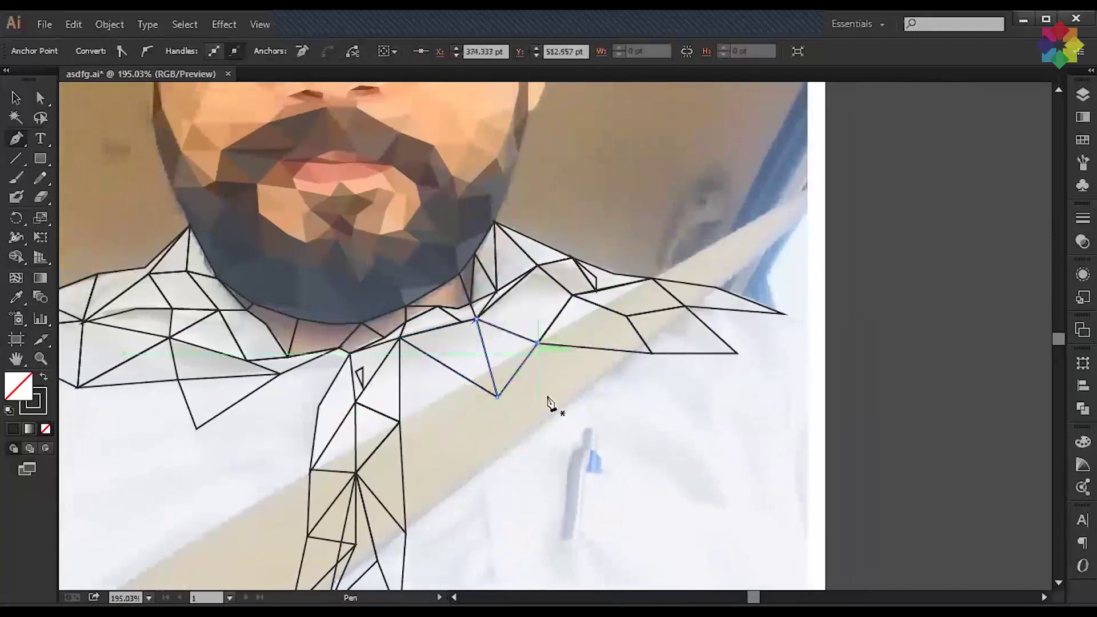
Step: Add a triangle below the collar centre, then zoom out and show the Layers panel
left_click_drag(288, 396, 490, 343)
left_click(549, 298)
left_click(519, 352)
left_click(481, 321)
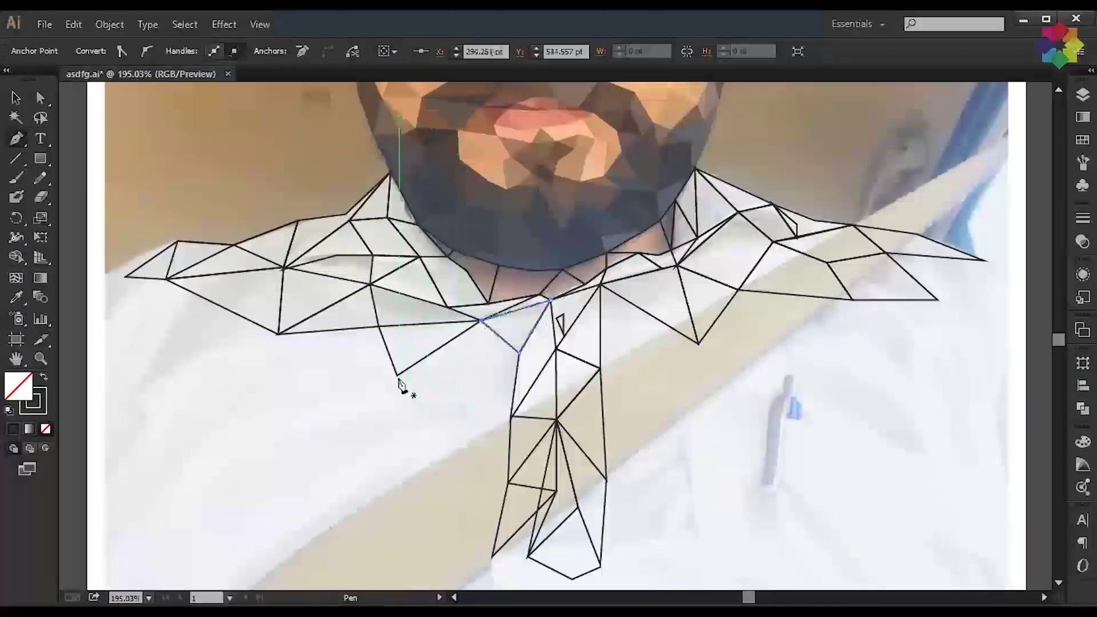
key("ctrl+1")
key("F7")
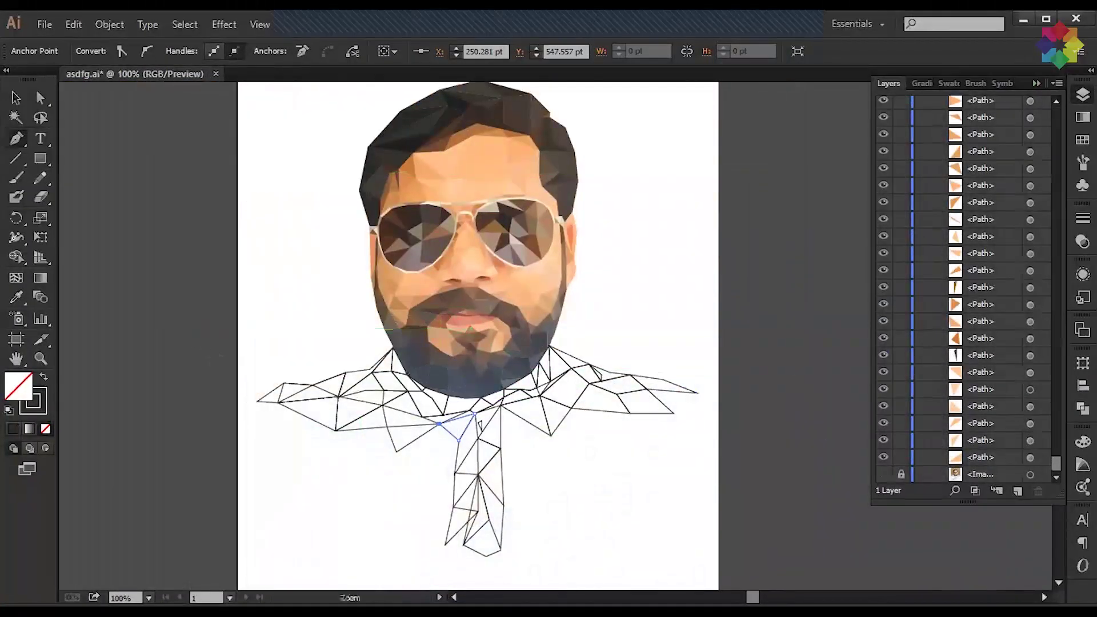
Step: Zoom in on the shirt, hide Layers, and draw the first chest triangle
left_click_drag(258, 452, 668, 342)
key("F7")
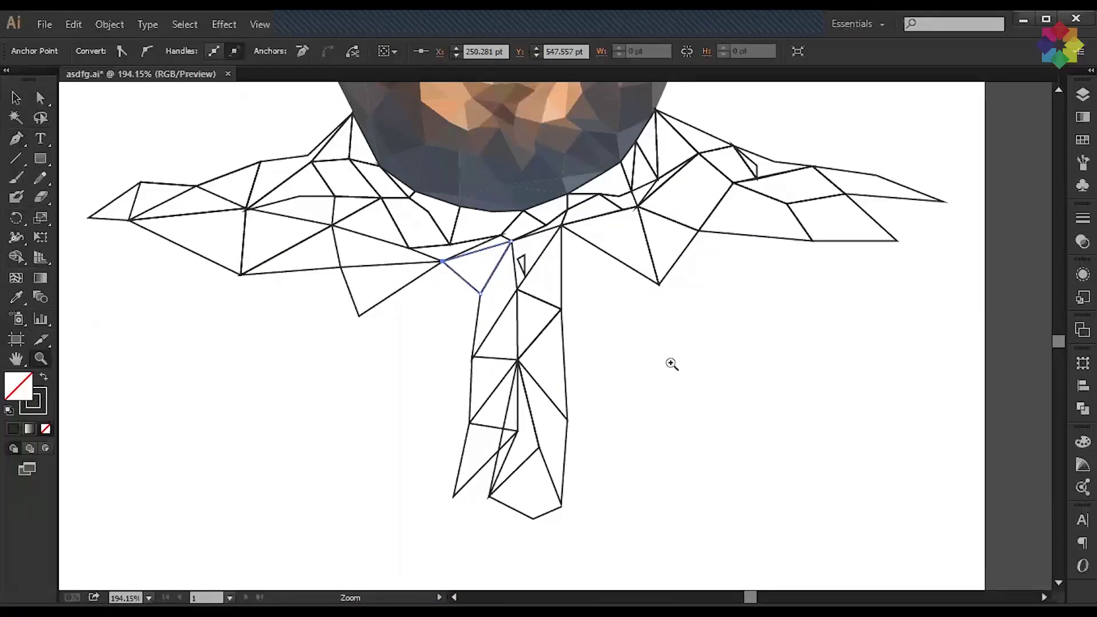
key("p")
left_click(443, 262)
left_click(341, 267)
left_click(359, 314)
Step: Draw a right-chest triangle with a corrected corner and a quad beside the right collar
left_click(658, 284)
left_click(560, 309)
key("ctrl+z")
left_click(719, 355)
left_click(566, 416)
left_click(560, 309)
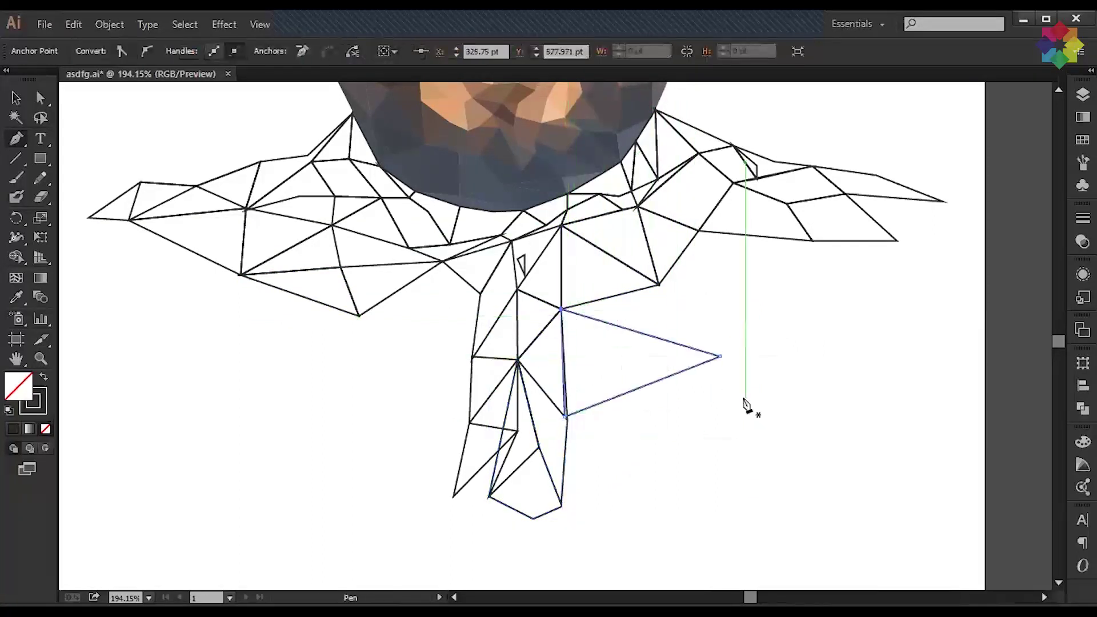
left_click(658, 284)
left_click(697, 231)
left_click(659, 285)
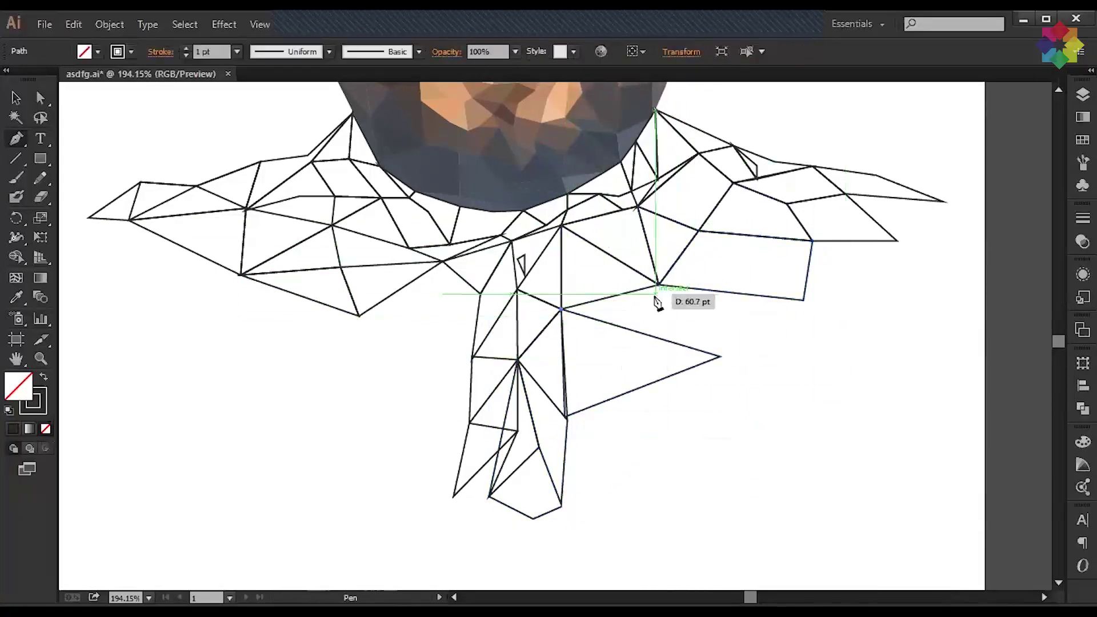
Step: Add outlined triangles across the right, left and lower chest
scroll(789, 375, "left", 5)
scroll(788, 375, "up", 1)
left_click(582, 359)
left_click(696, 401)
scroll(675, 382, "right", 5)
left_click(309, 381)
left_click(281, 281)
left_click(511, 376)
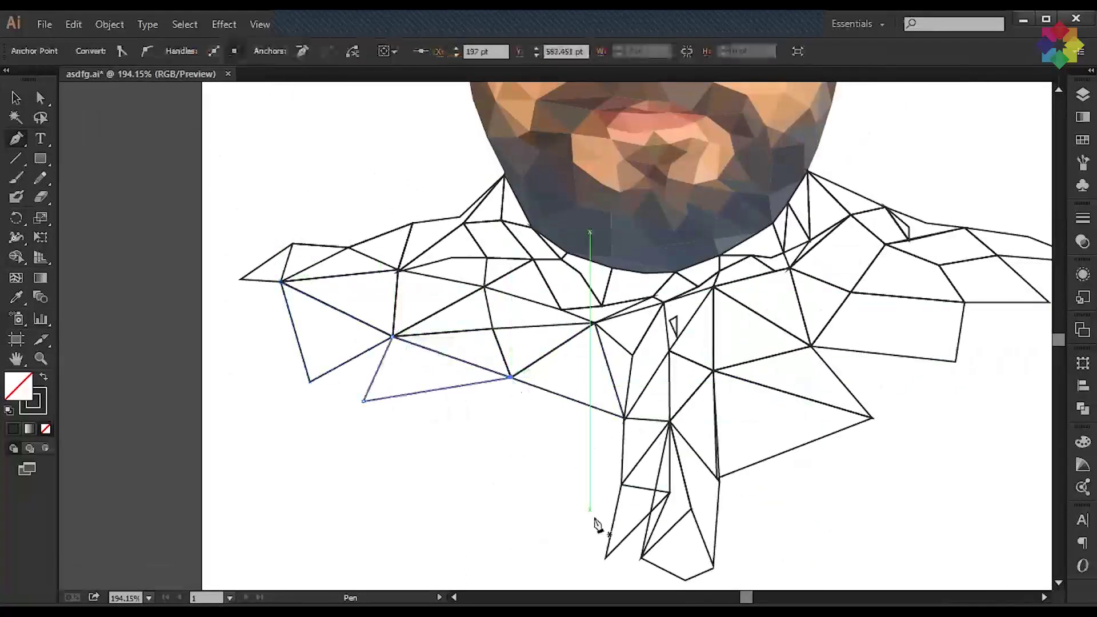
left_click(621, 485)
Step: Fill the lower shirt with more outlined triangles
mouse_move(661, 425)
left_mouse_down()
mouse_move(751, 388)
mouse_move(715, 383)
left_mouse_up()
left_click(591, 430)
left_click(697, 522)
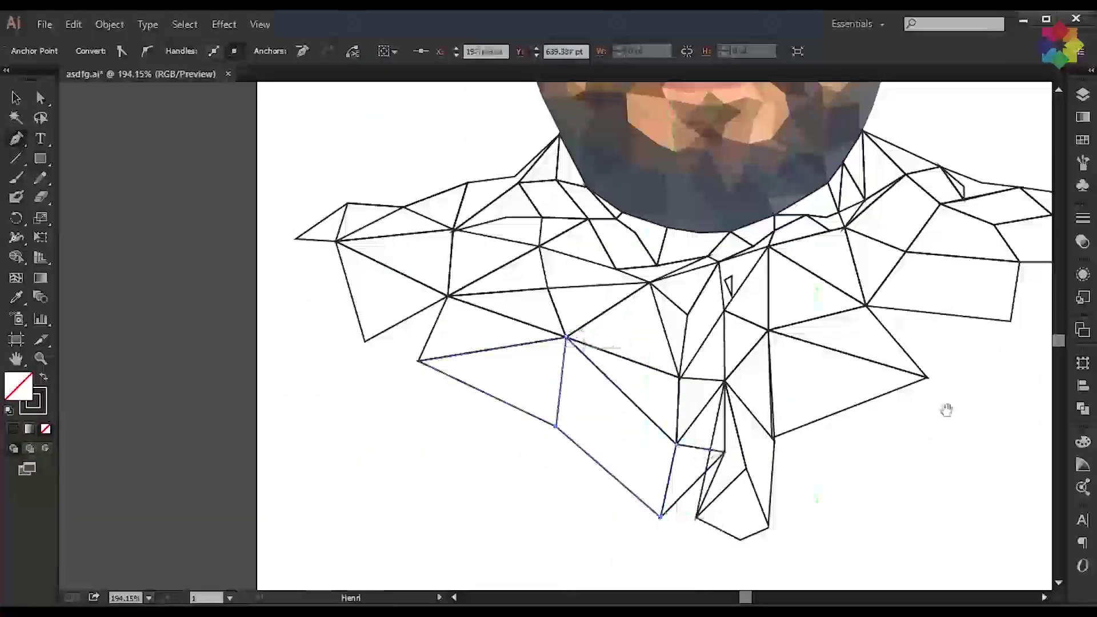
scroll(720, 324, "right", 5)
scroll(746, 385, "up", 2)
scroll(745, 385, "right", 1)
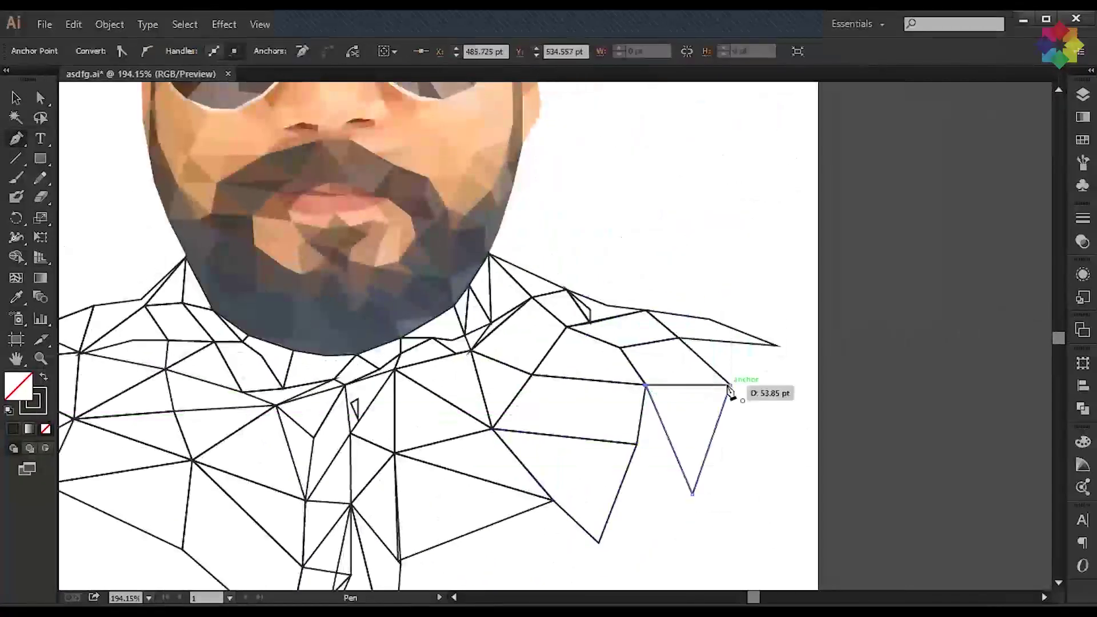
left_click(730, 387)
scroll(729, 387, "down", 2)
left_click(607, 465)
left_click(649, 464)
Step: Close the last outlined triangle on the right side of the shirt
left_click(709, 333)
left_click(744, 415)
left_click(674, 455)
left_click(701, 378)
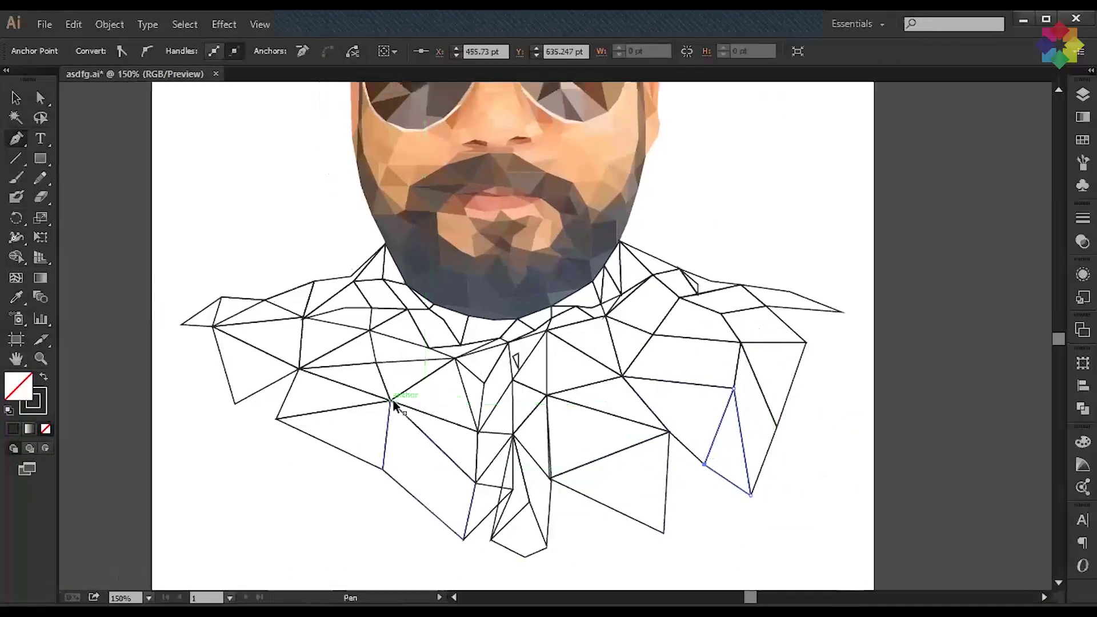
Step: Deselect everything, fit the portrait in view and show it full-screen
key("v")
key("ctrl+1")
left_click(897, 289)
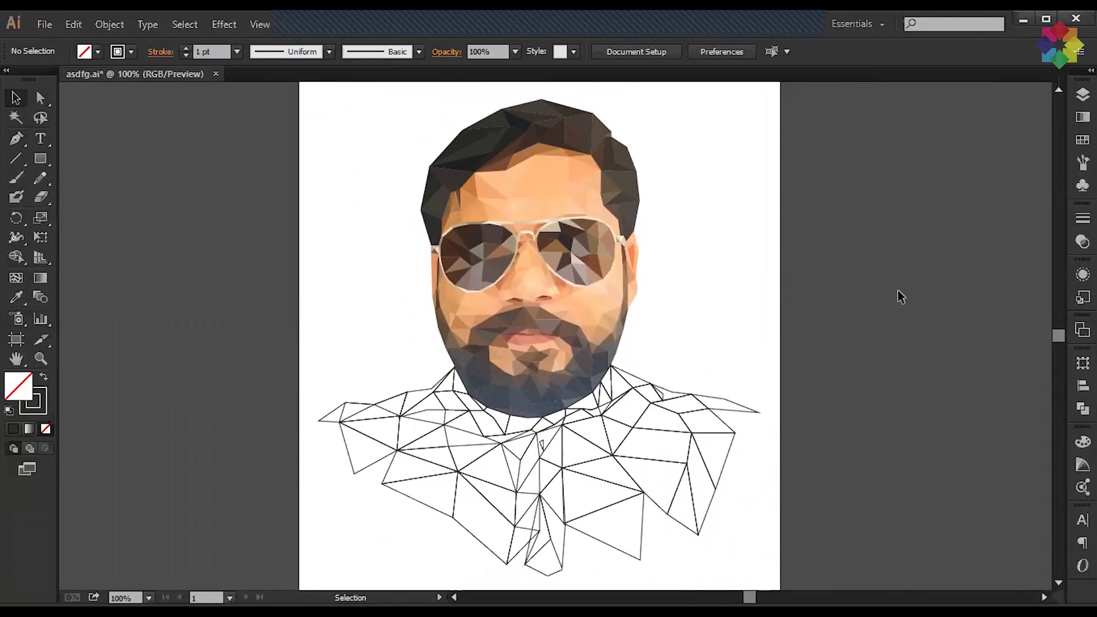
key("shift+f")
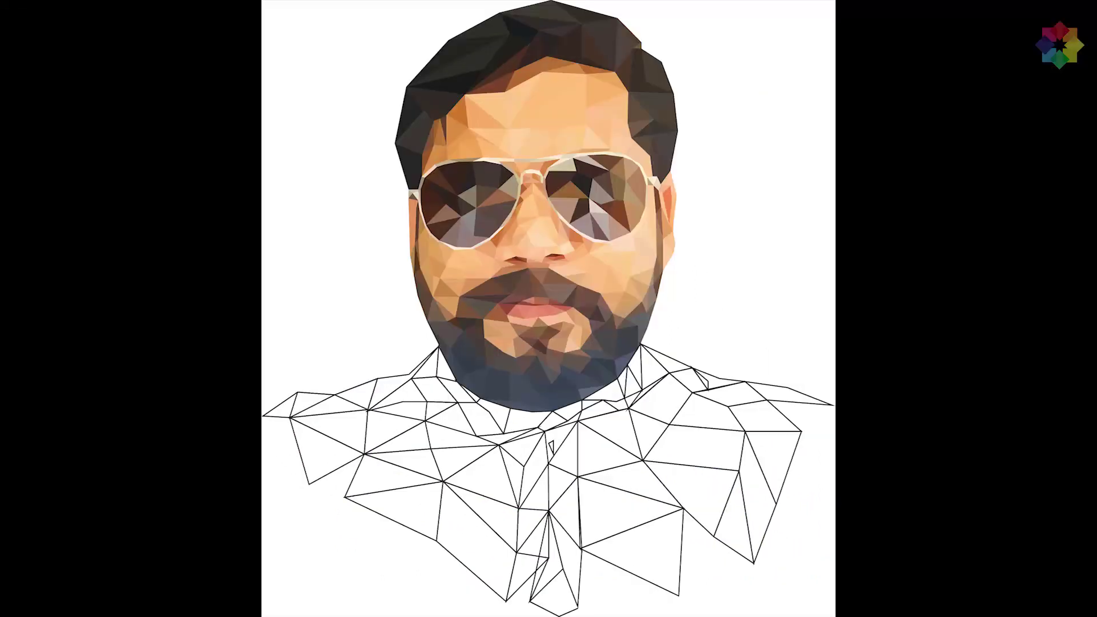